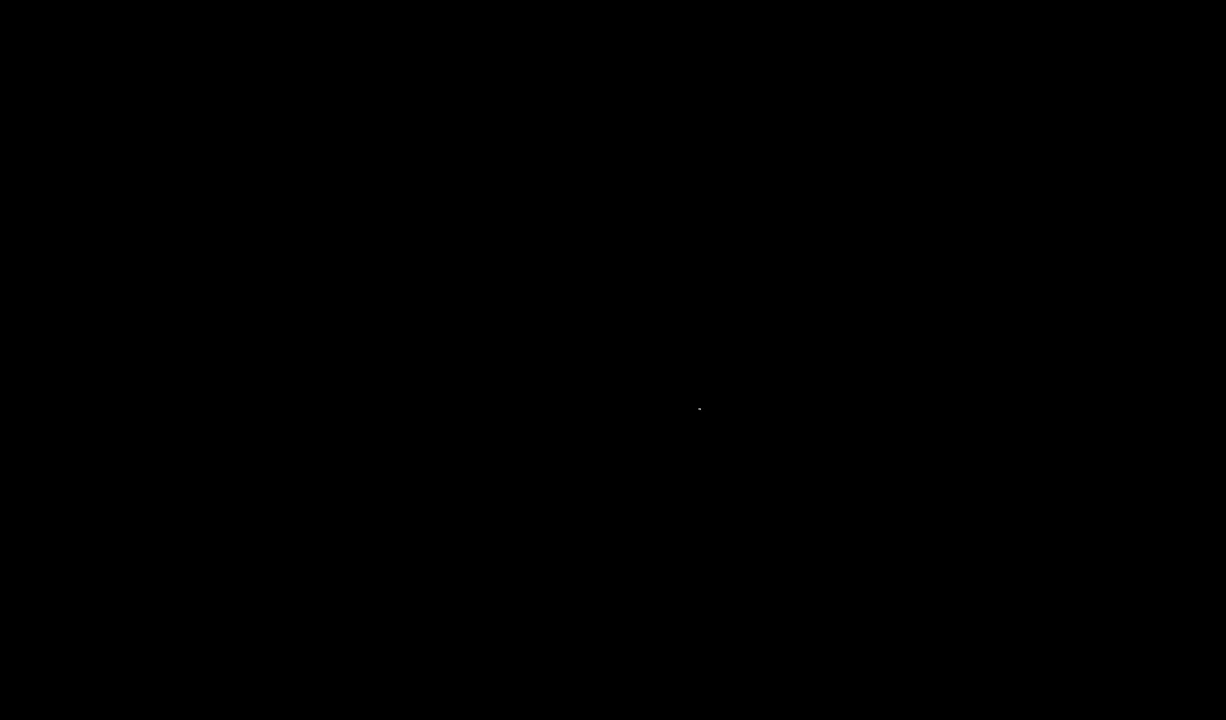
pyautogui.scroll(-5, 391, 263)
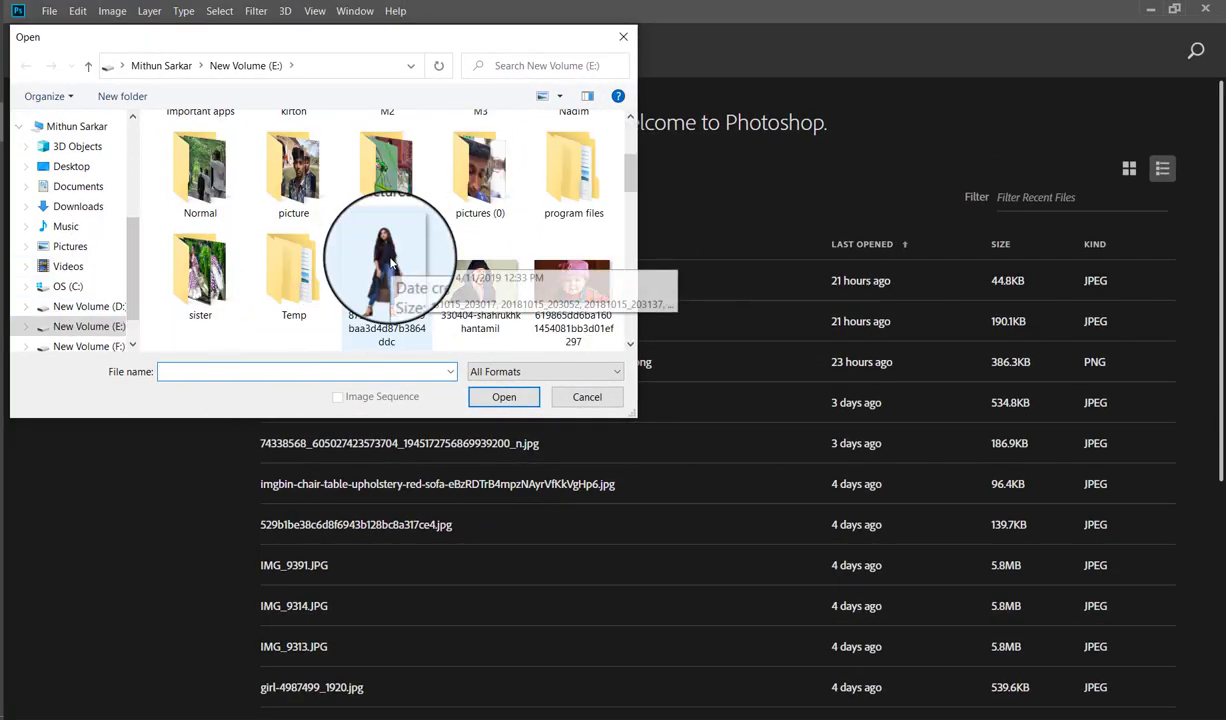
pyautogui.scroll(-3, 534, 164)
pyautogui.doubleClick(594, 138)
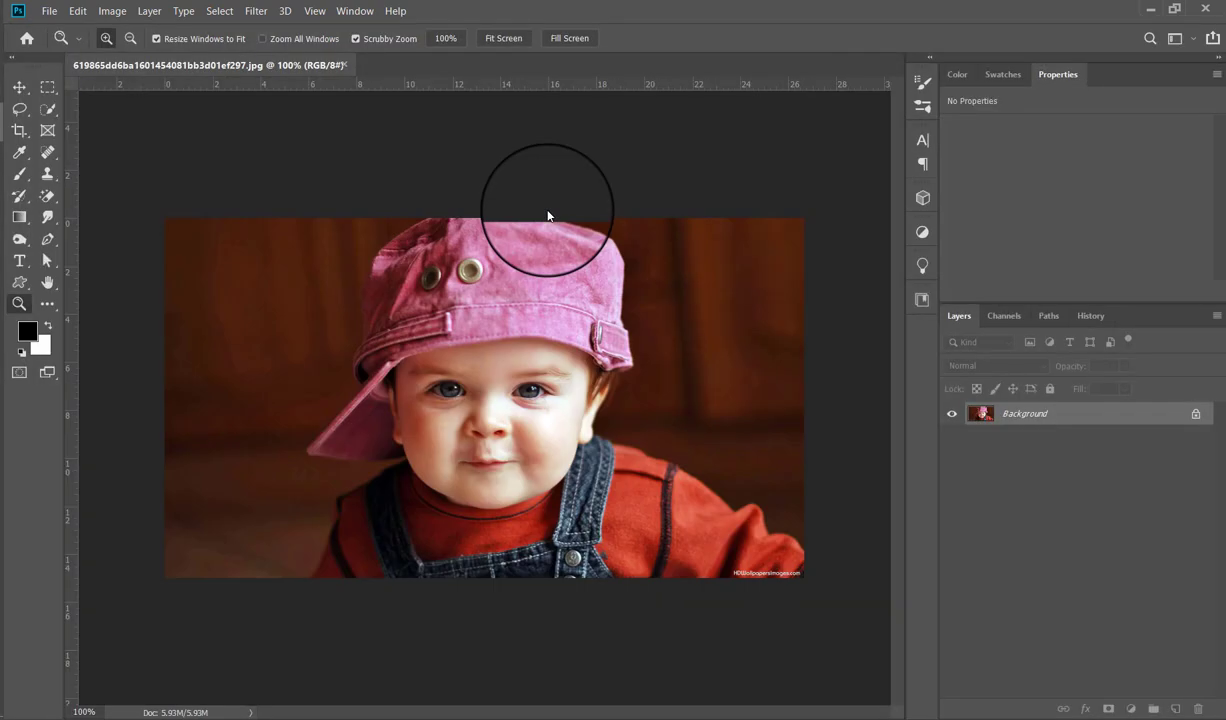
# - Add two new layers, fill Layer 2 with white and move it below Layer 1
pyautogui.moveTo(447, 317); pyautogui.dragTo(471, 350)
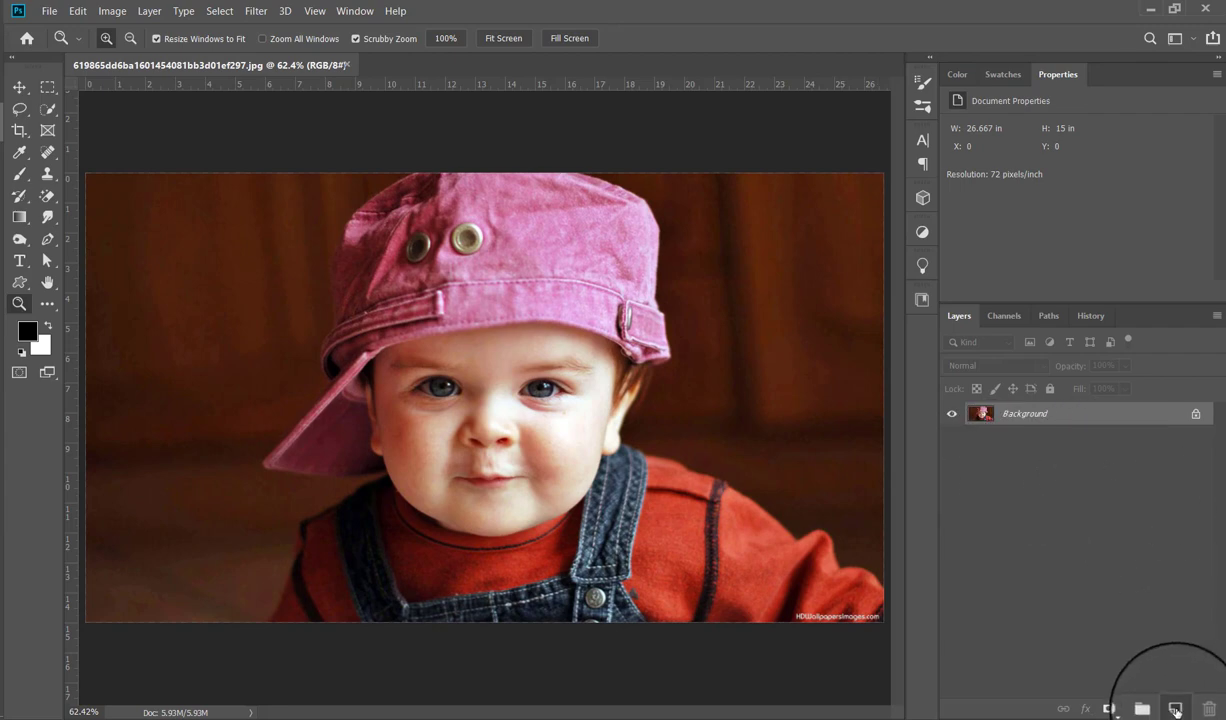
pyautogui.click(1176, 709)
pyautogui.click(1176, 709)
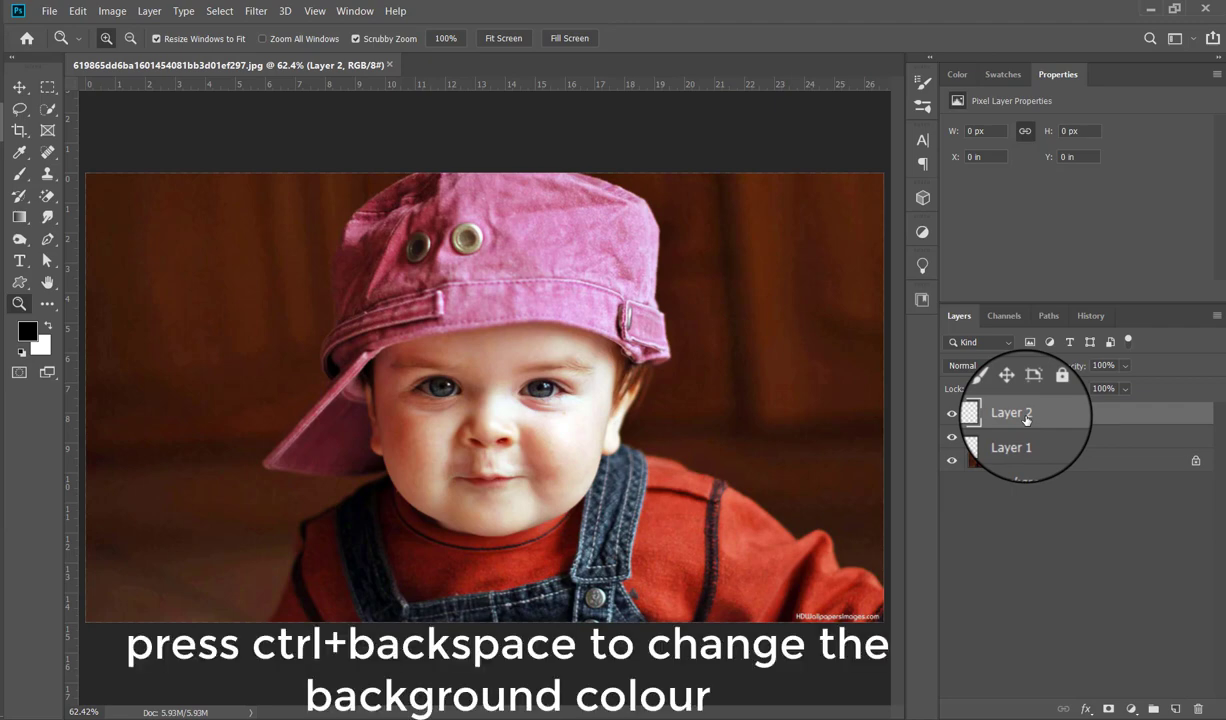
pyautogui.hotkey('ctrl', 'BackSpace')
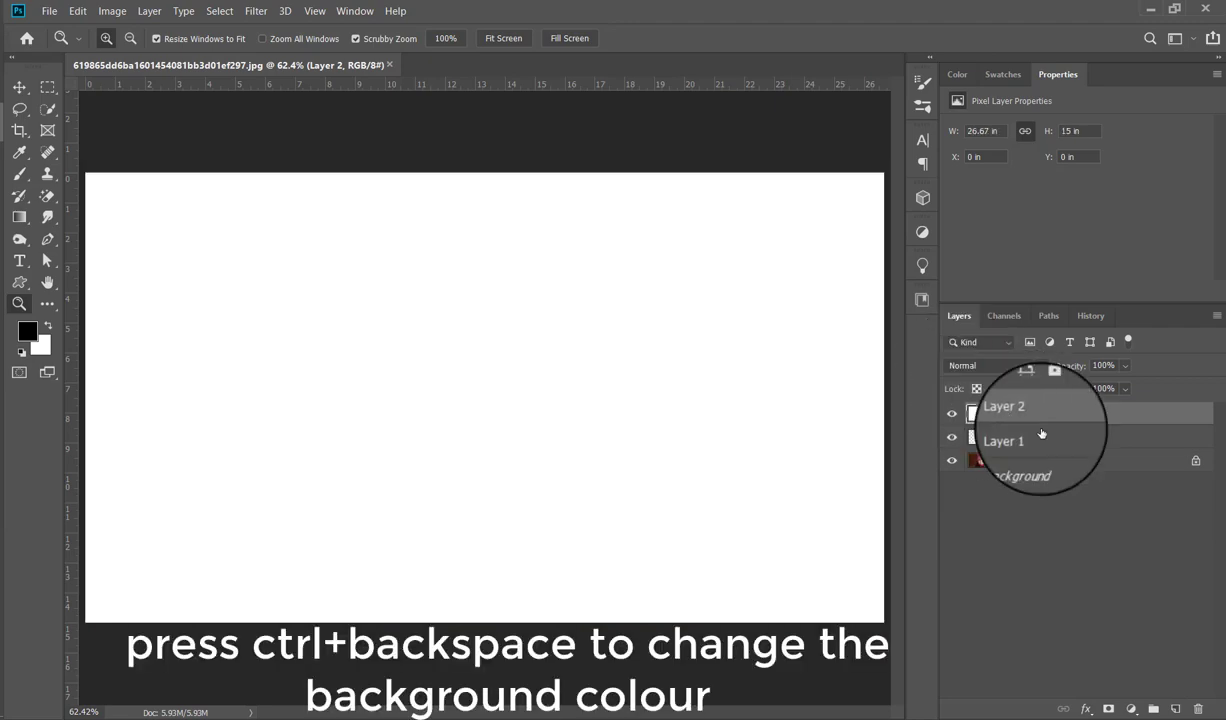
pyautogui.moveTo(1025, 420); pyautogui.dragTo(1038, 447)
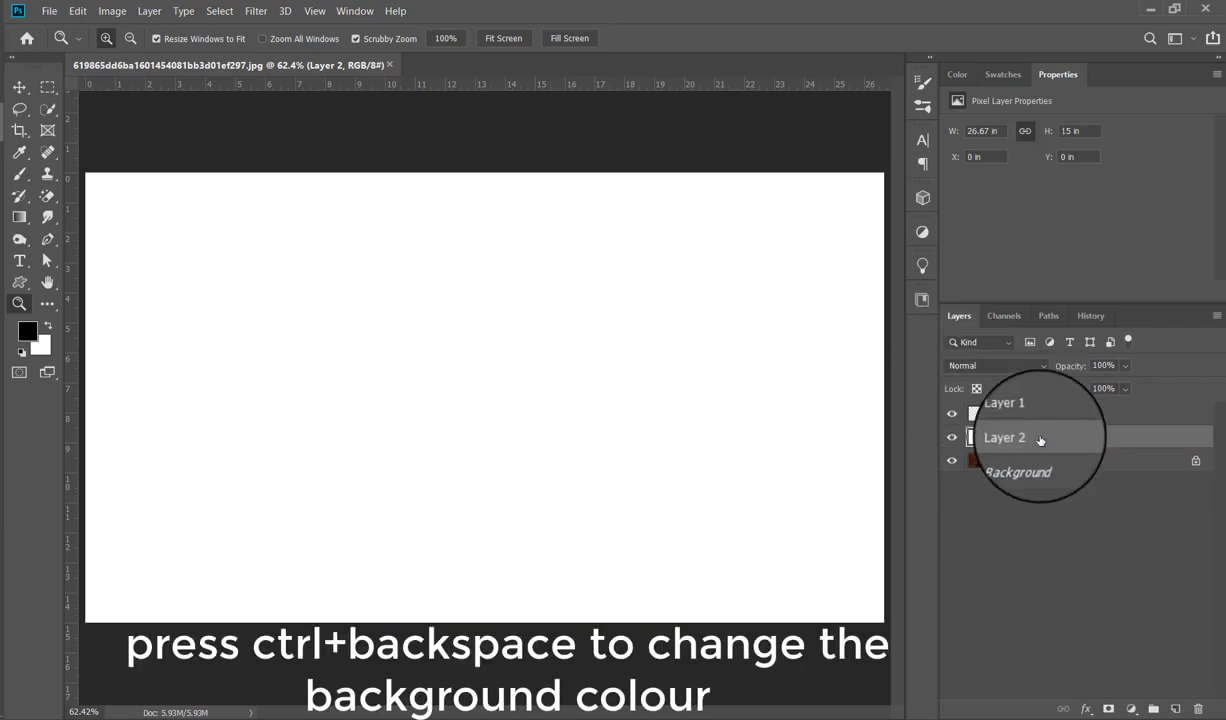
# - Unlock the Background as Layer 0, place it above the white layer, and select Layer 1
pyautogui.click(1183, 462)
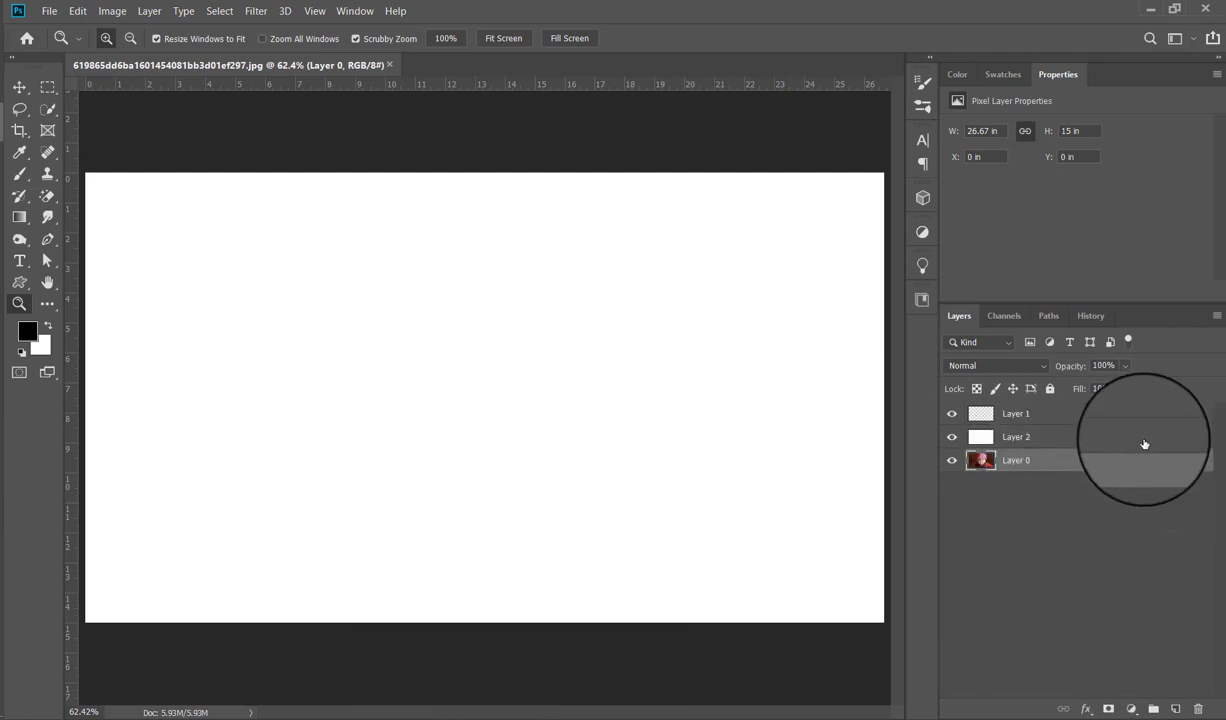
pyautogui.moveTo(1181, 465); pyautogui.dragTo(1144, 445)
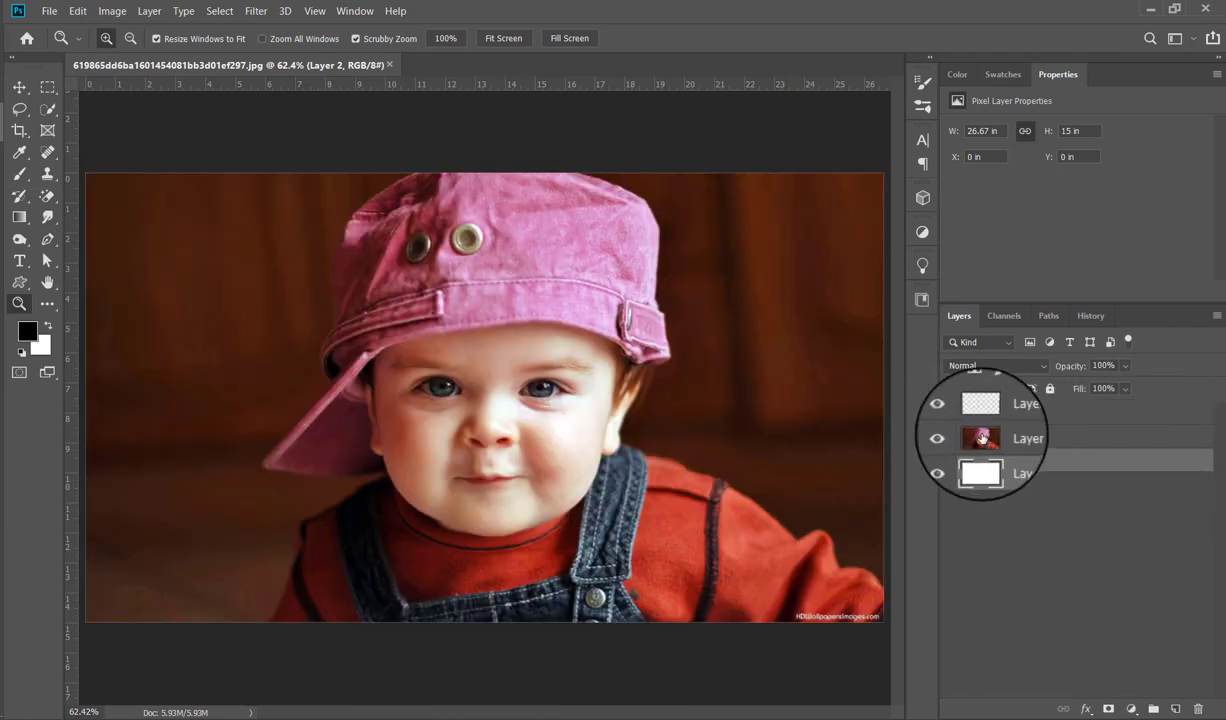
pyautogui.click(1010, 437)
pyautogui.click(1014, 418)
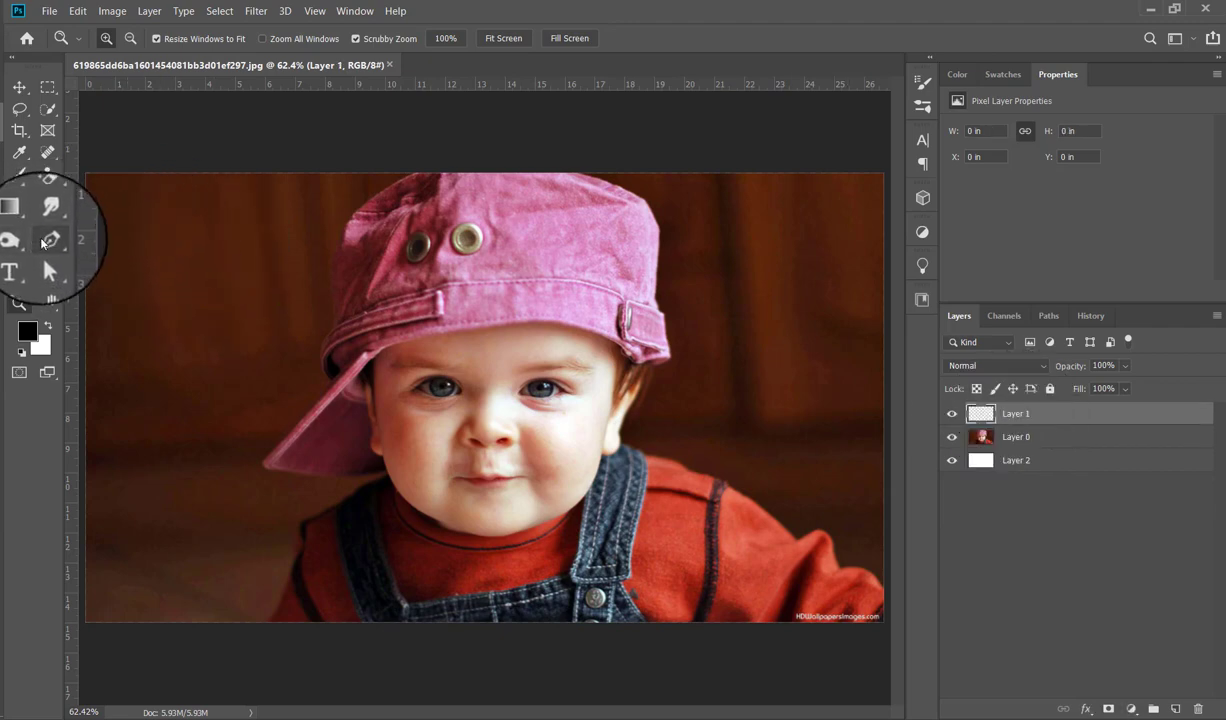
# - Select the Brush tool and set its size to 5 px in Brush Settings
pyautogui.click(19, 173)
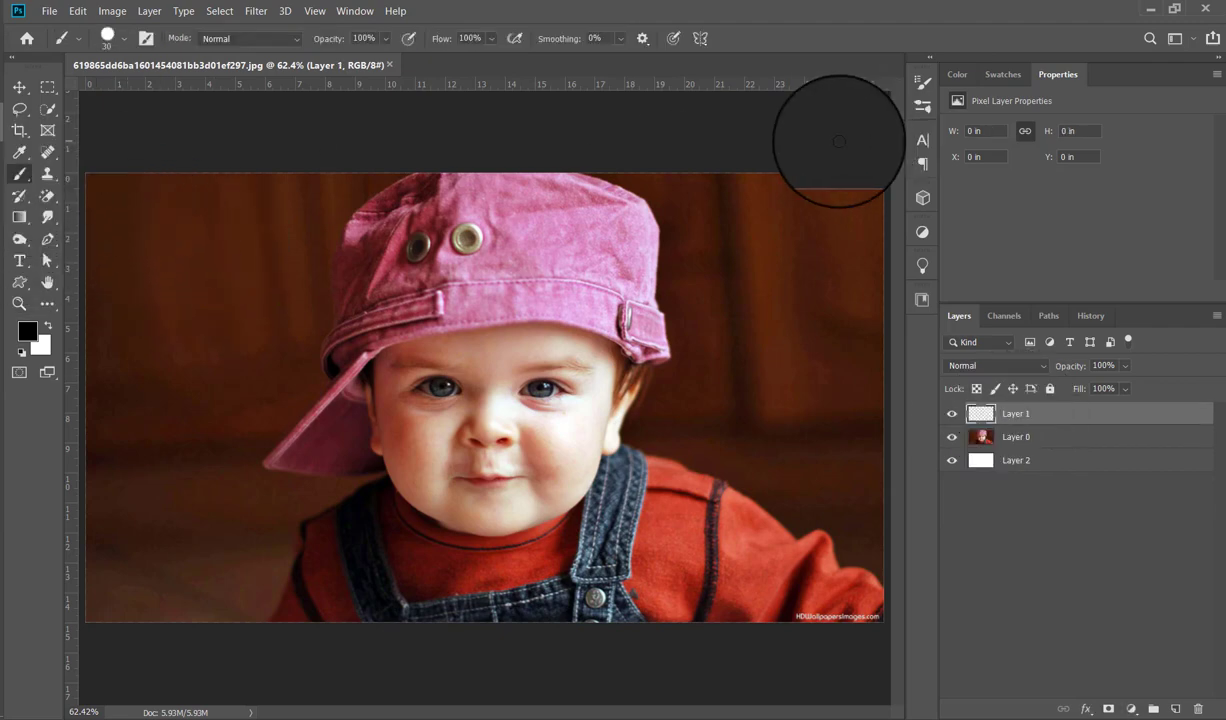
pyautogui.click(923, 82)
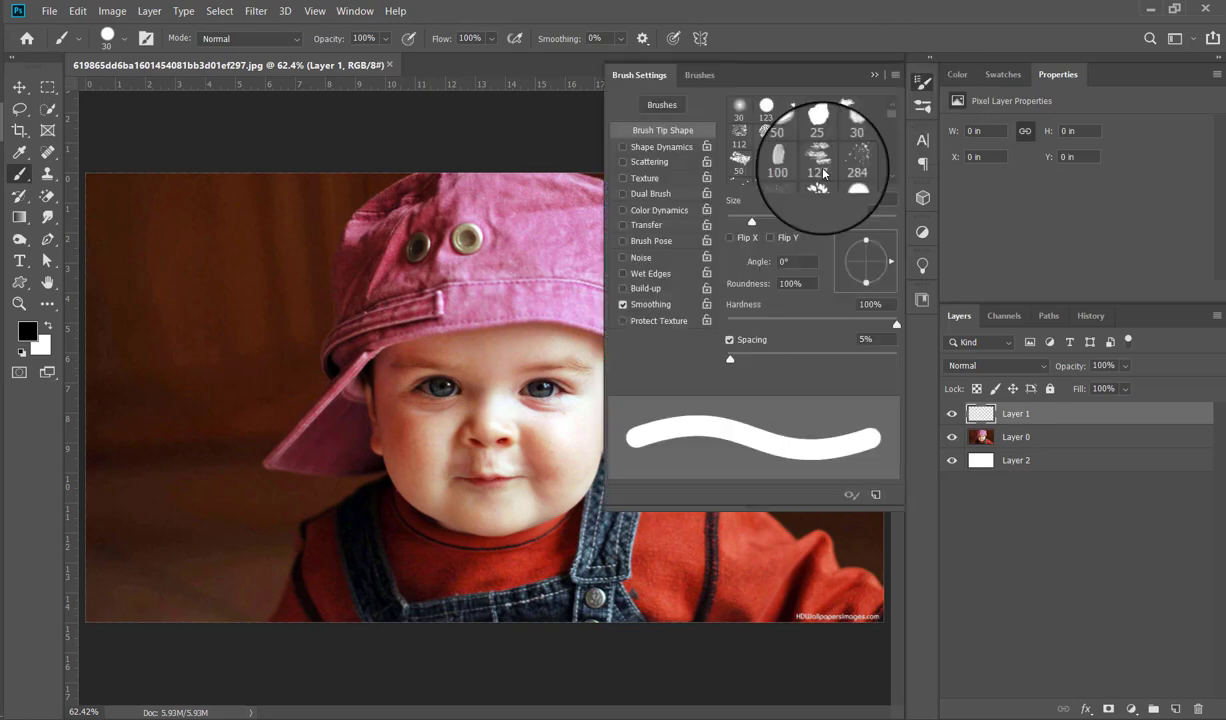
pyautogui.moveTo(752, 221); pyautogui.dragTo(730, 221)
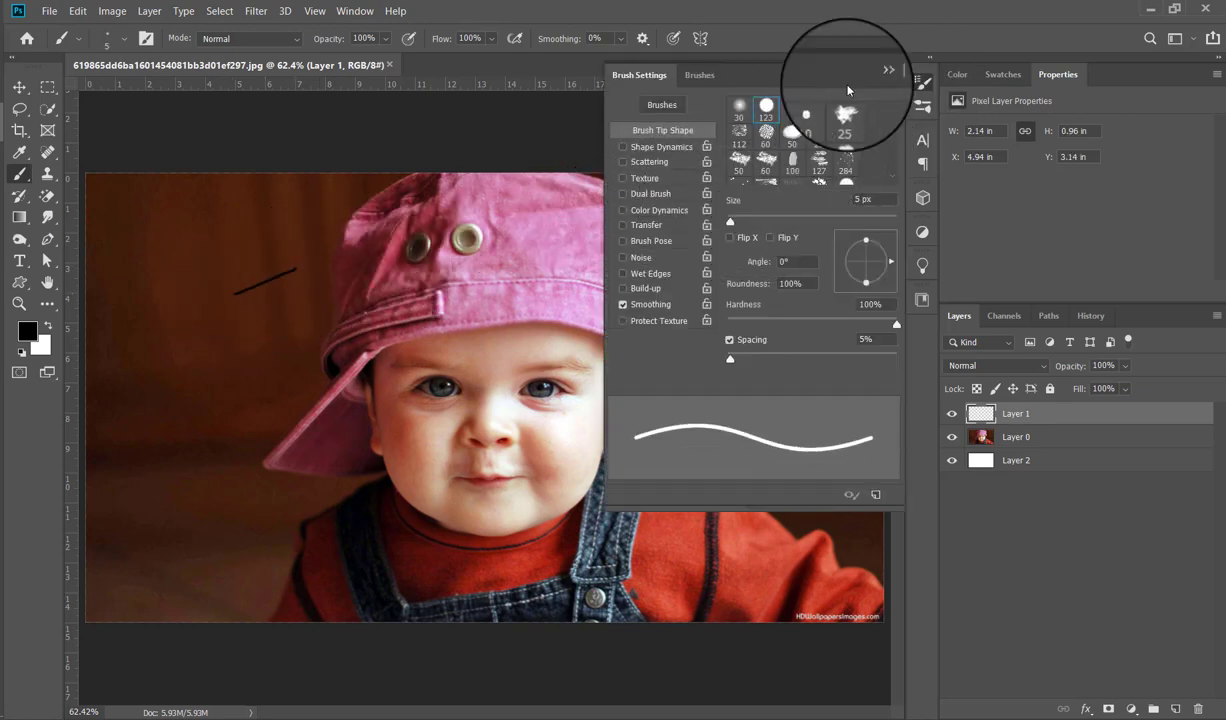
pyautogui.click(872, 76)
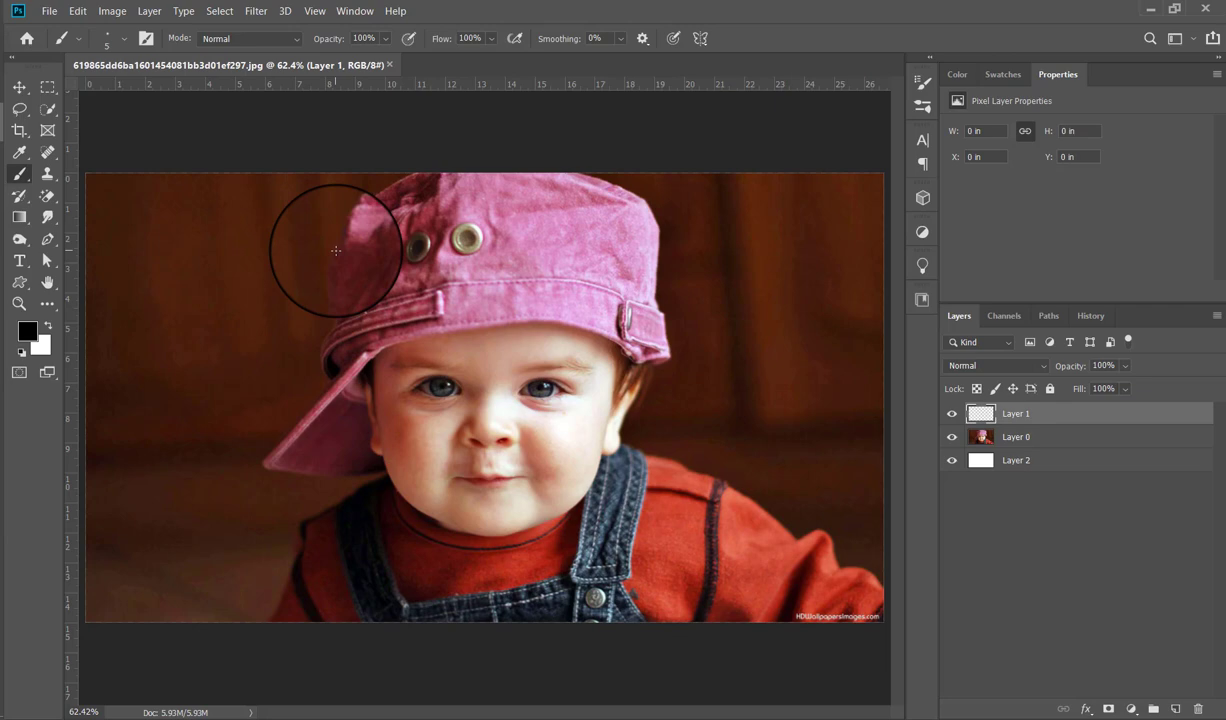
pyautogui.click(921, 80)
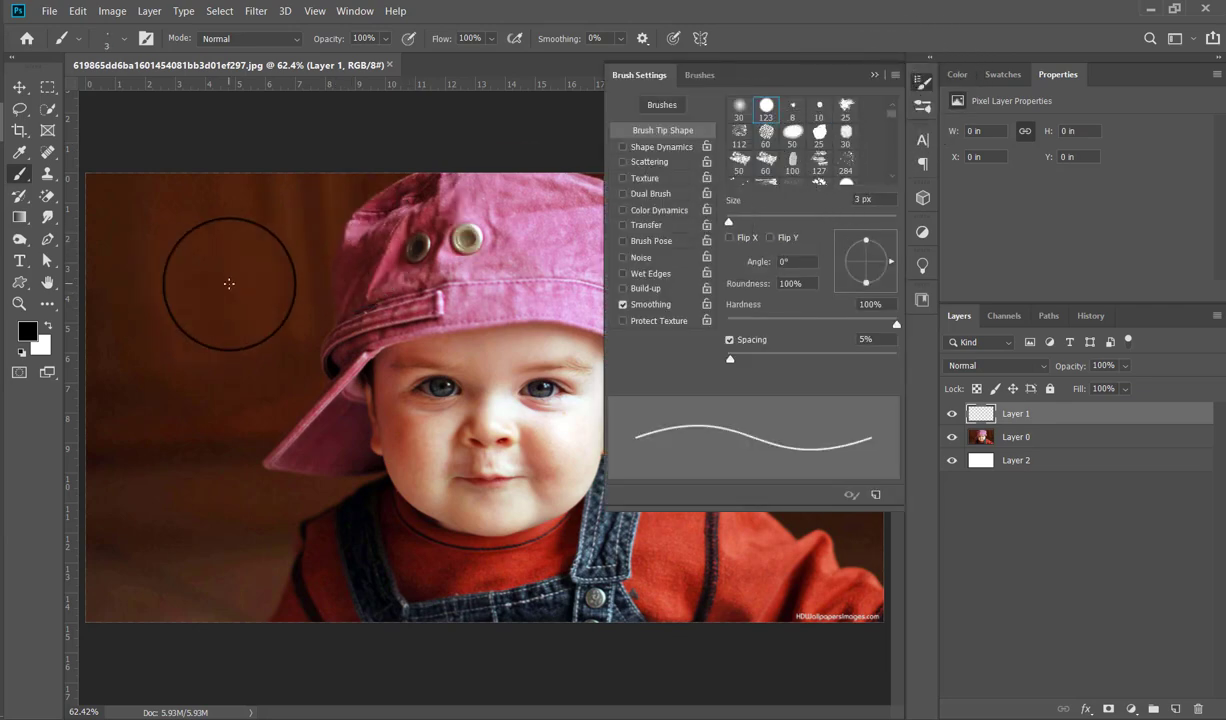
pyautogui.click(871, 76)
# - Paint a test stroke on the photo's left side, then undo it
pyautogui.moveTo(221, 356); pyautogui.dragTo(300, 325)
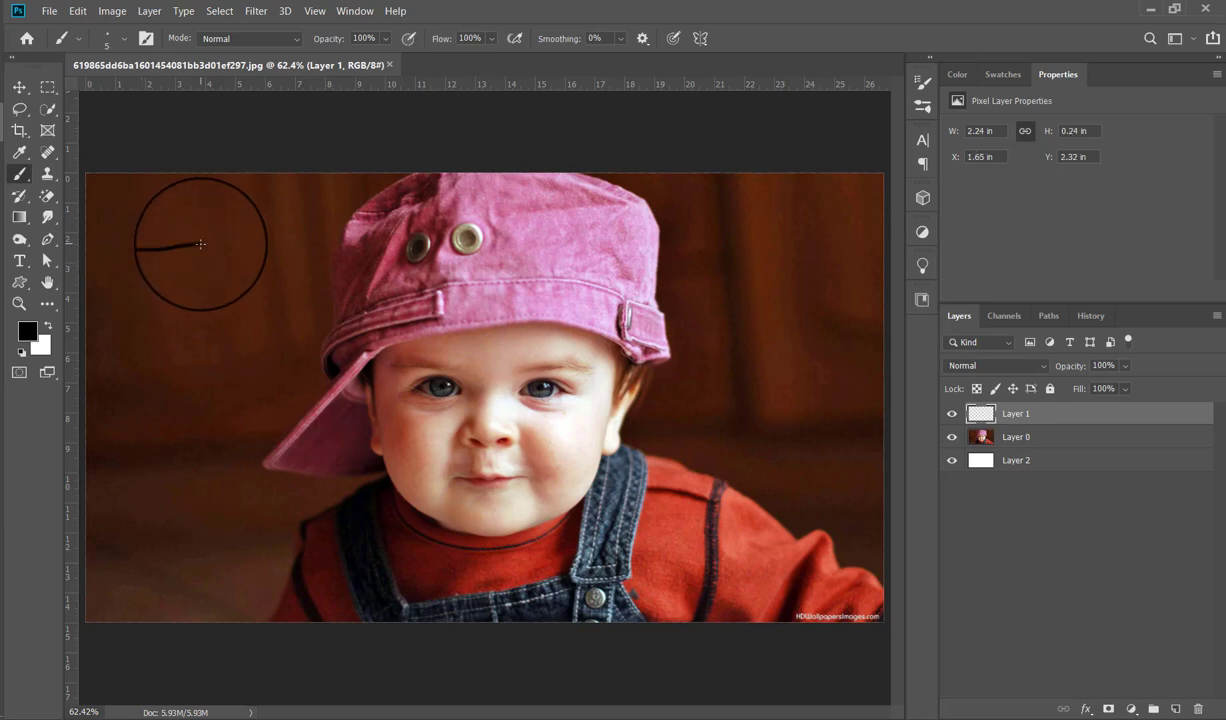
pyautogui.hotkey('ctrl', 'z')
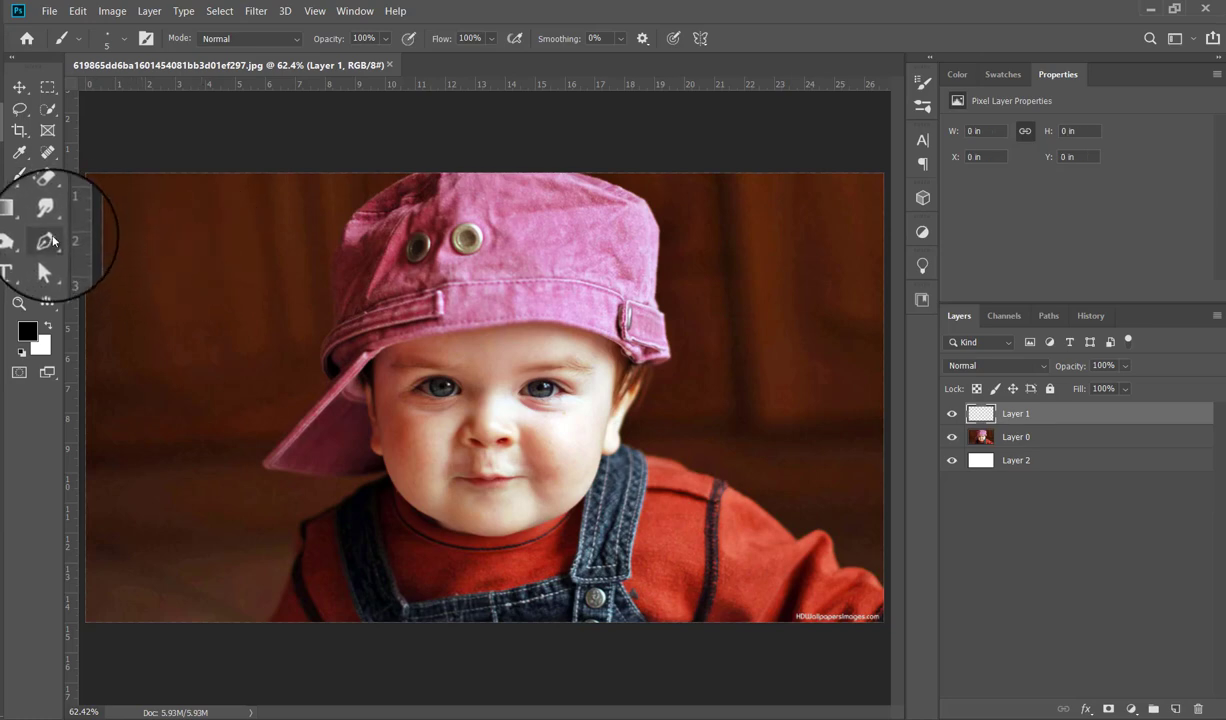
pyautogui.click(54, 241)
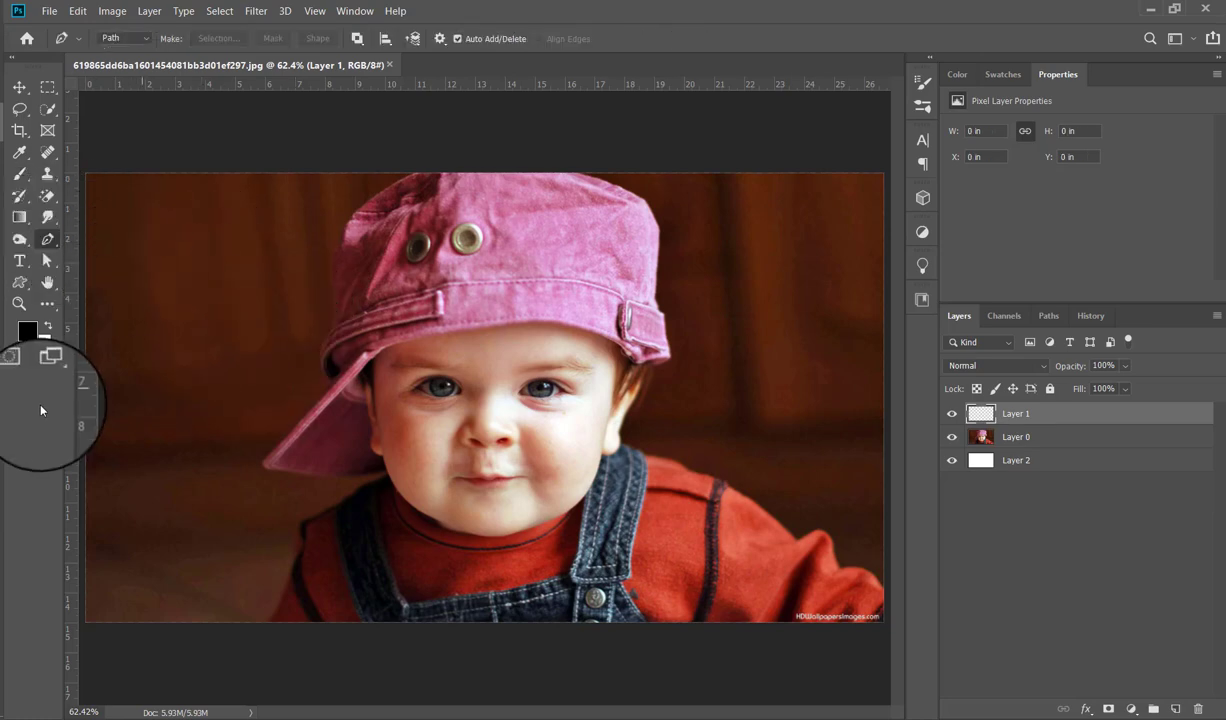
# - Zoom into the cap and start a pen path from the brim tip along the cap's lower edge
pyautogui.click(18, 300)
pyautogui.moveTo(410, 340); pyautogui.dragTo(418, 340)
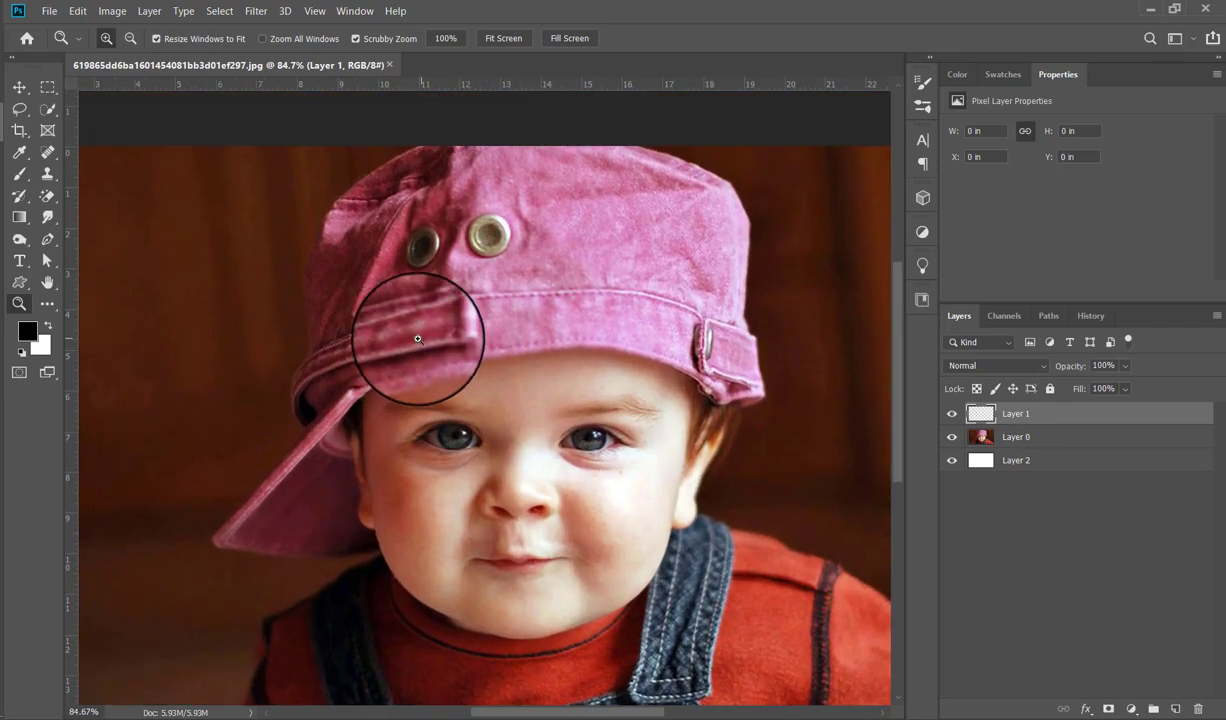
pyautogui.click(48, 240)
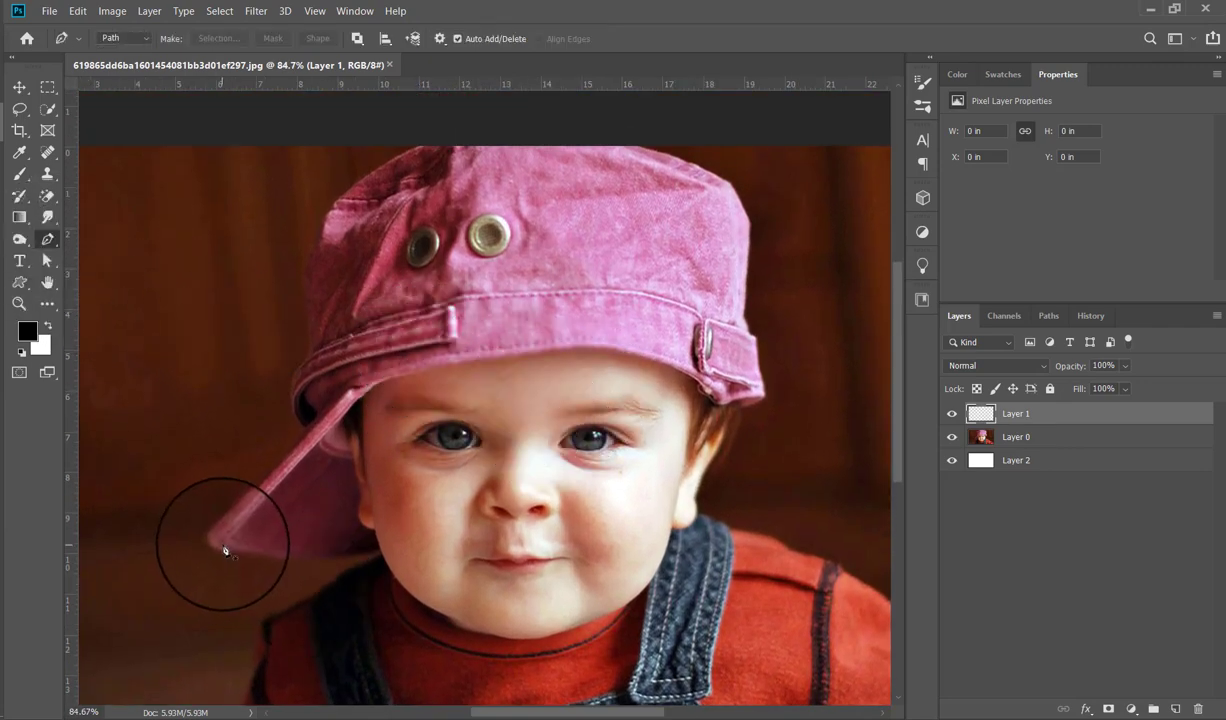
pyautogui.click(222, 545)
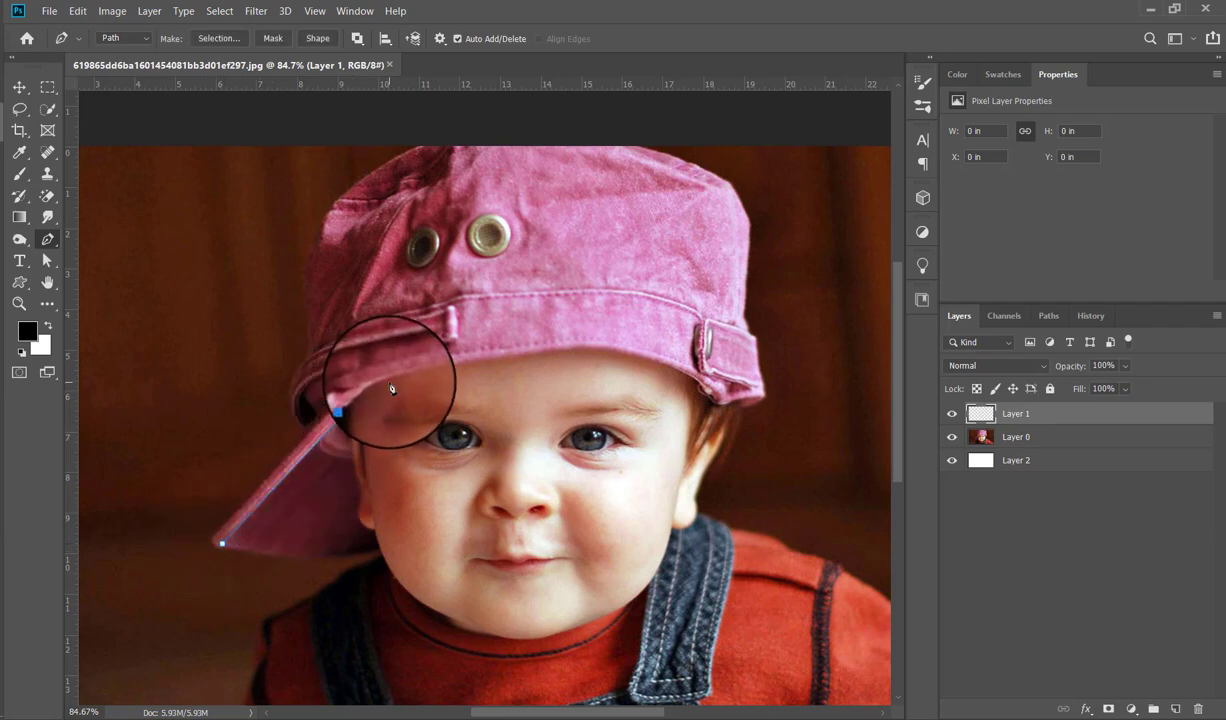
pyautogui.moveTo(383, 372)
pyautogui.mouseDown()
pyautogui.moveTo(404, 382)
pyautogui.moveTo(461, 359)
pyautogui.mouseUp()
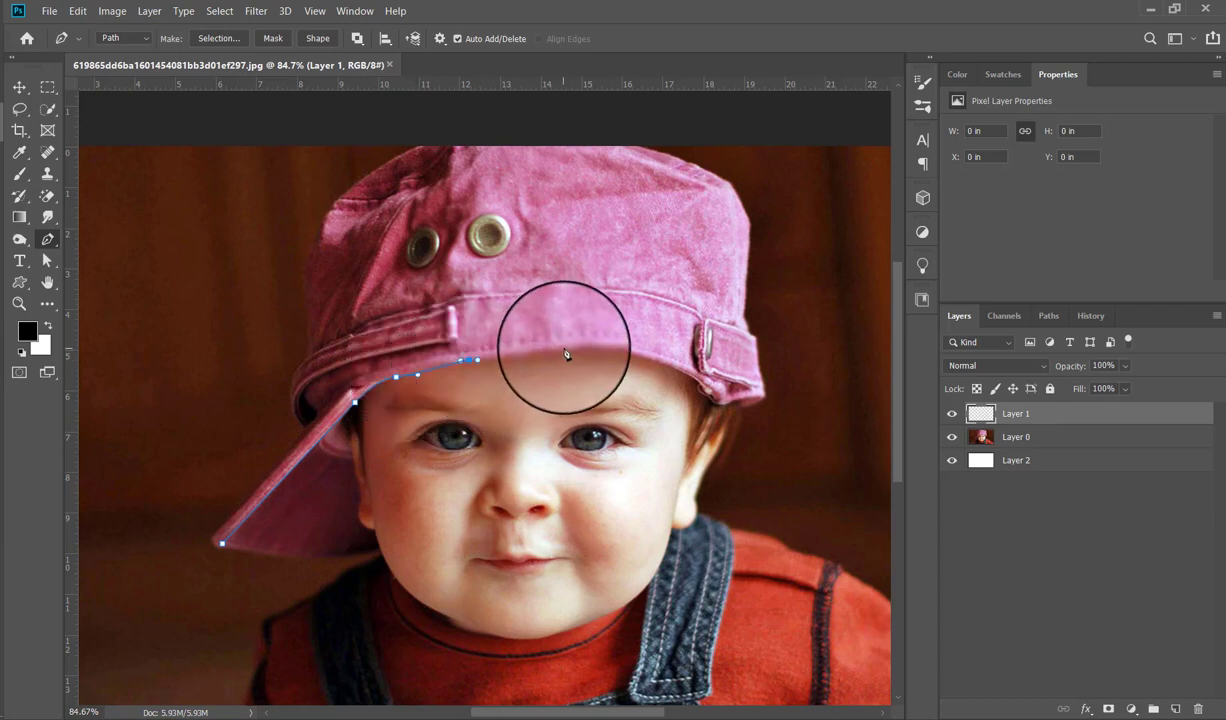
pyautogui.moveTo(563, 349); pyautogui.dragTo(580, 345)
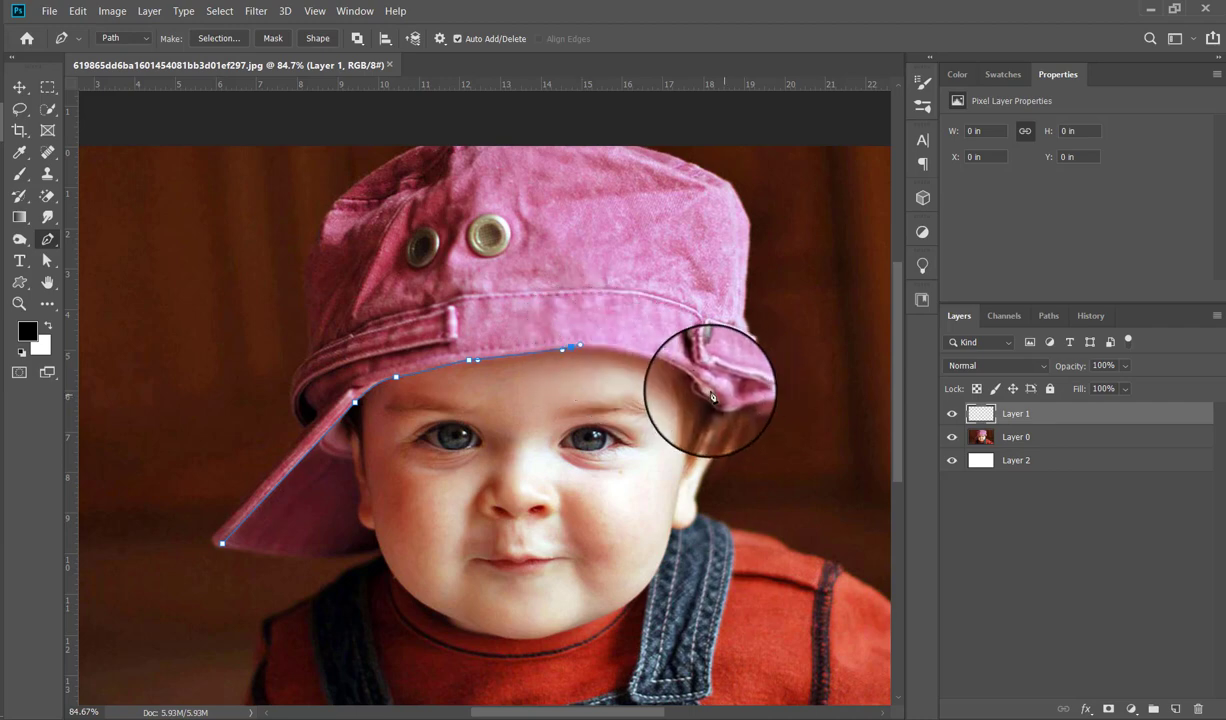
pyautogui.moveTo(707, 389); pyautogui.dragTo(762, 426)
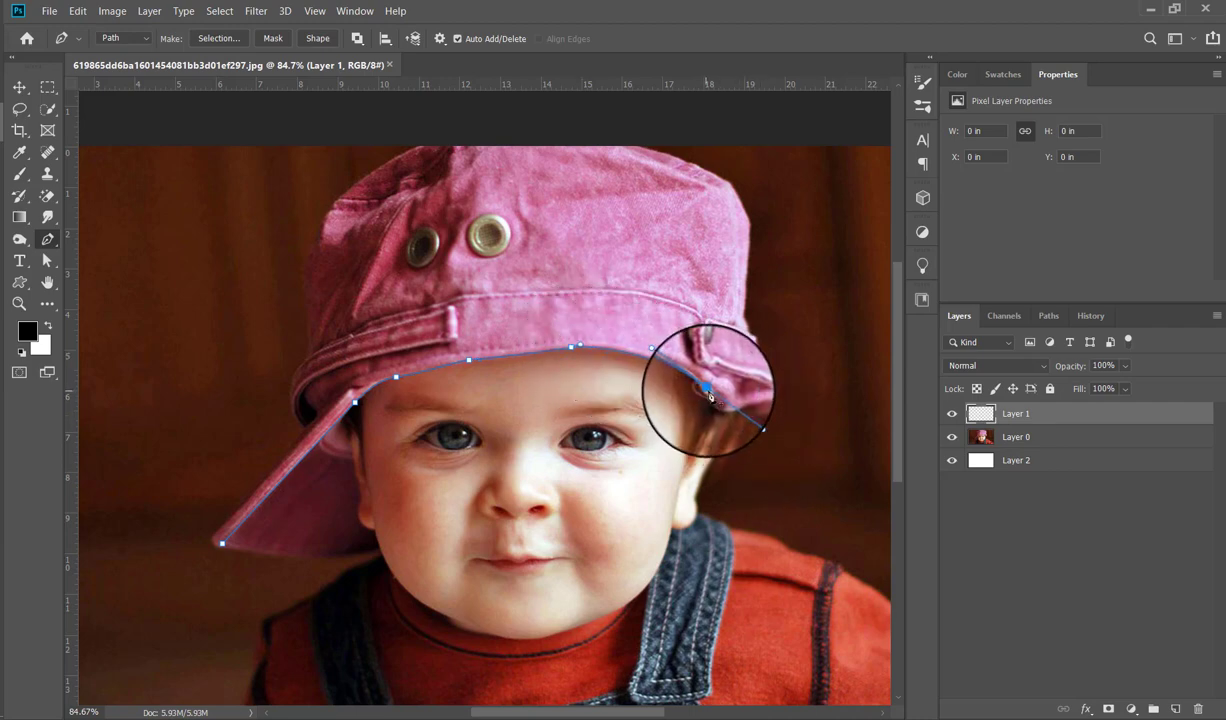
# - Continue the path with corner and curved anchors around the strap beside the ear
pyautogui.keyDown('alt'); pyautogui.click(709, 397); pyautogui.keyUp('alt')
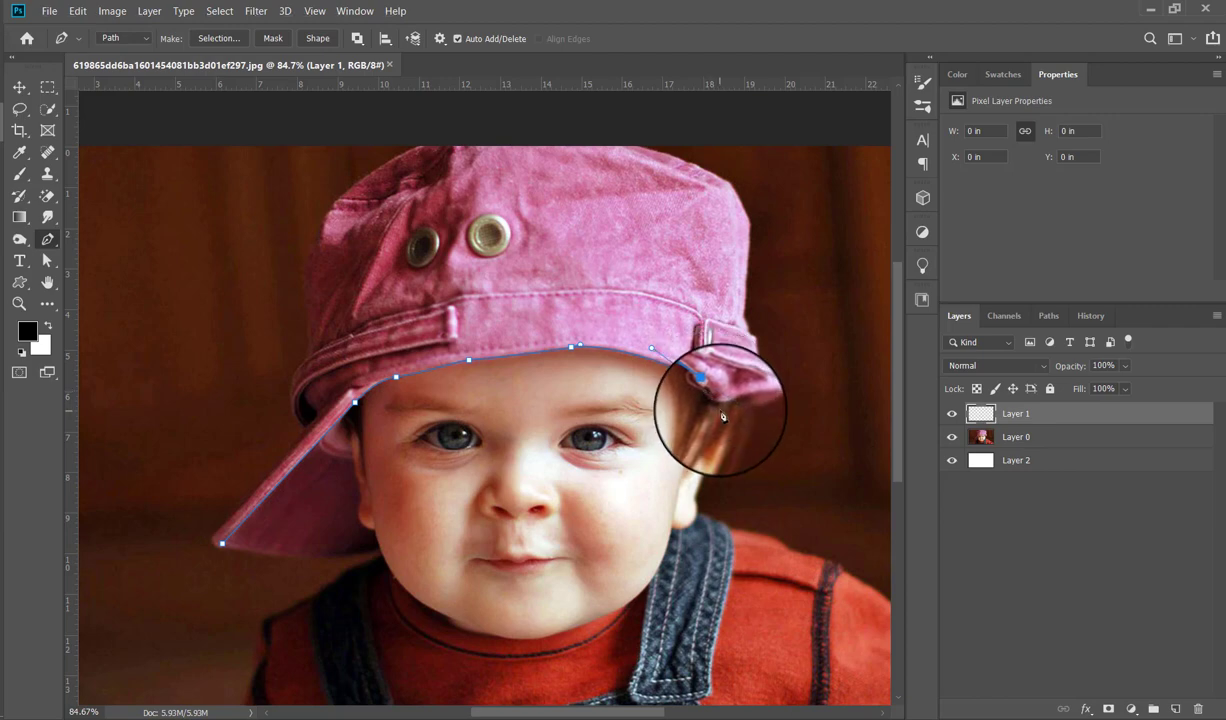
pyautogui.click(732, 400)
pyautogui.moveTo(734, 401); pyautogui.dragTo(750, 379)
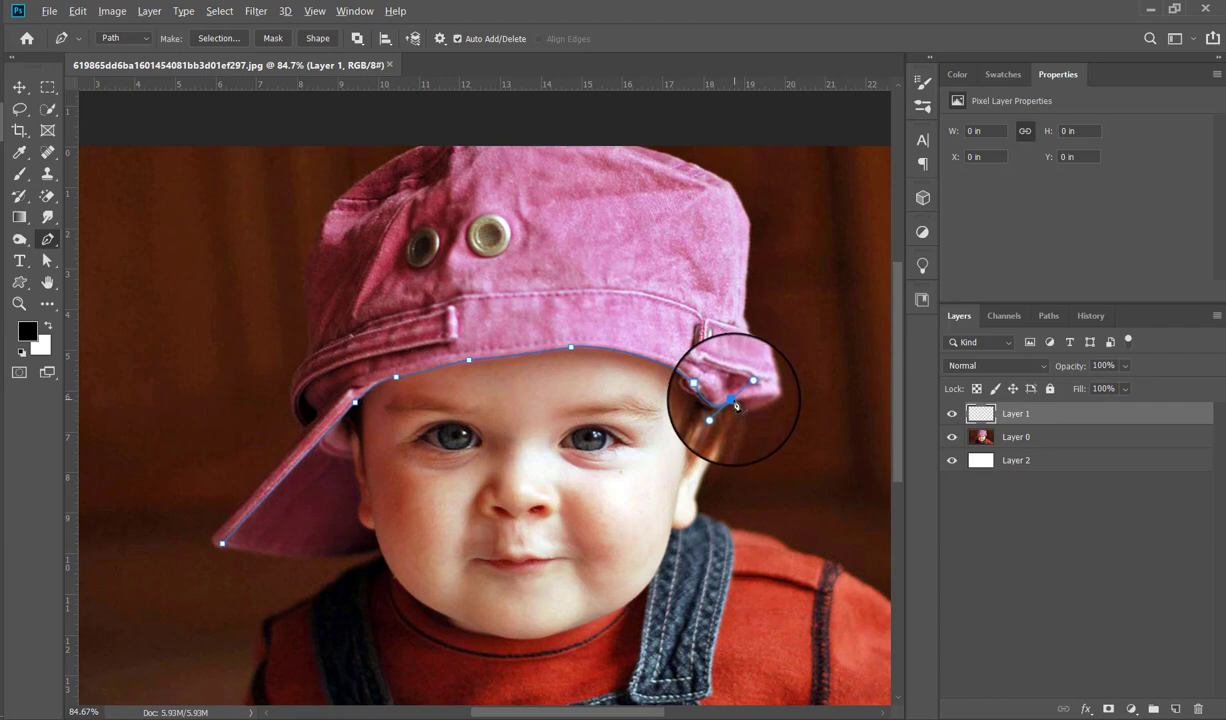
pyautogui.keyDown('alt'); pyautogui.click(729, 399); pyautogui.keyUp('alt')
pyautogui.click(746, 408)
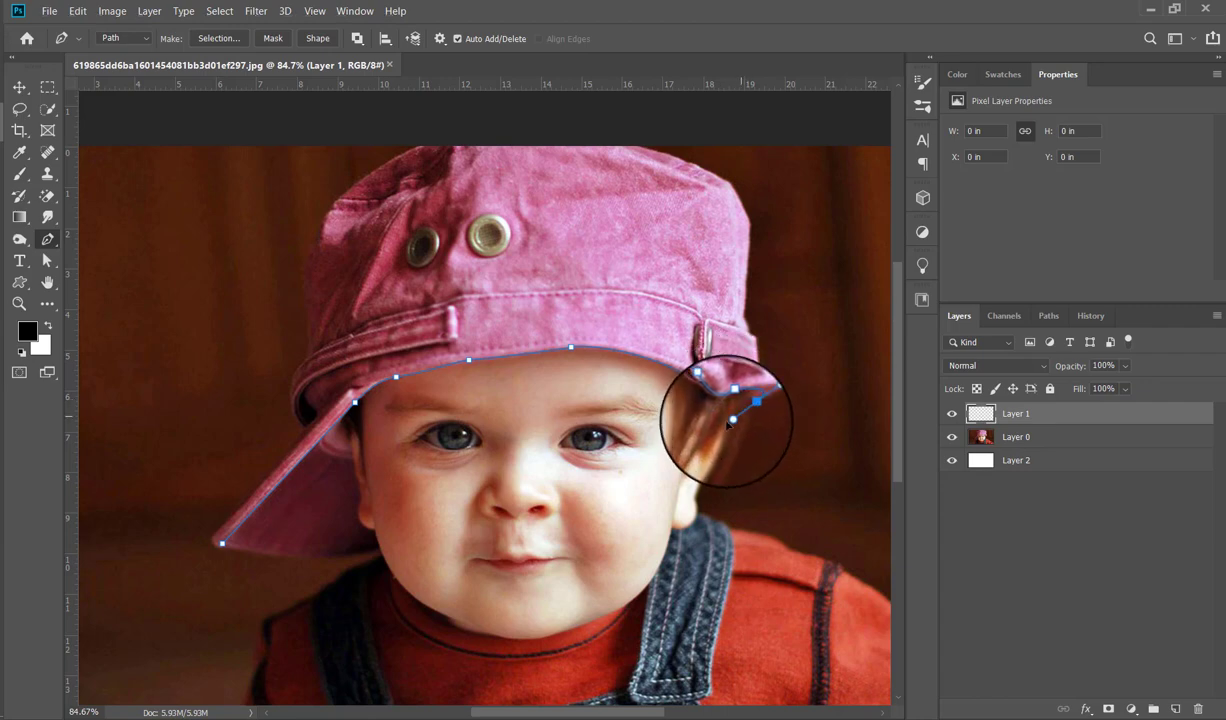
pyautogui.moveTo(758, 401)
pyautogui.mouseDown()
pyautogui.moveTo(724, 424)
pyautogui.moveTo(749, 414)
pyautogui.mouseUp()
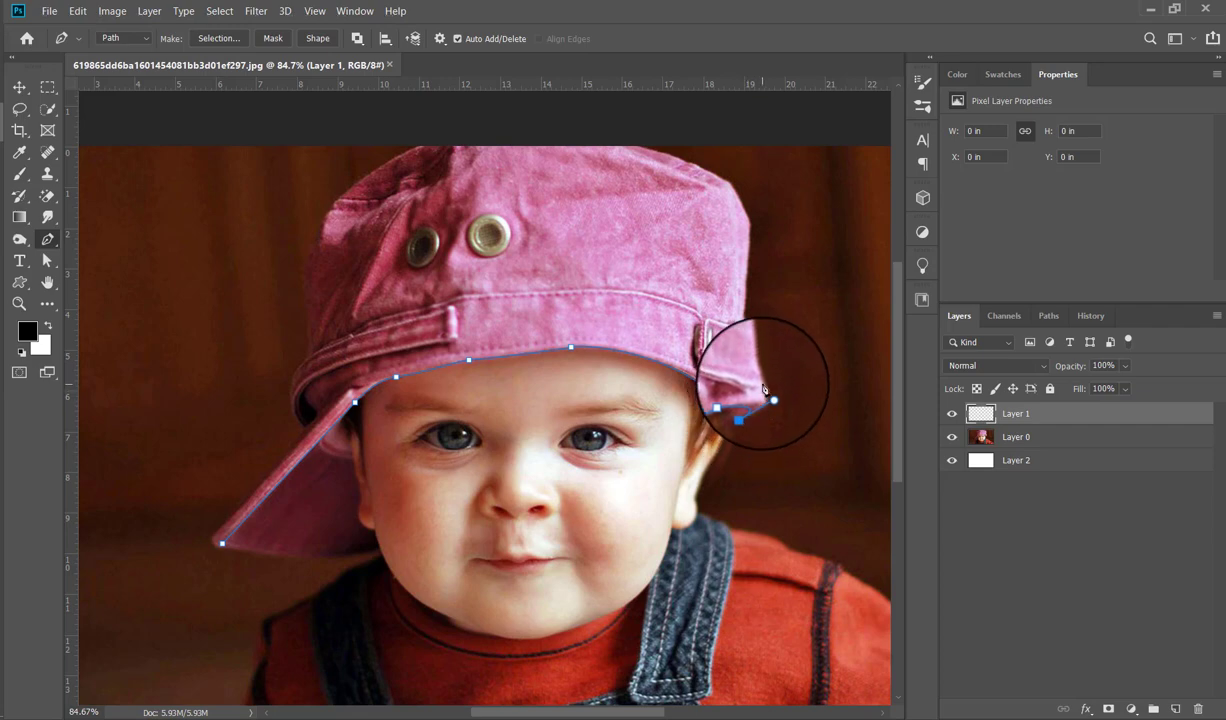
pyautogui.moveTo(766, 391); pyautogui.dragTo(753, 355)
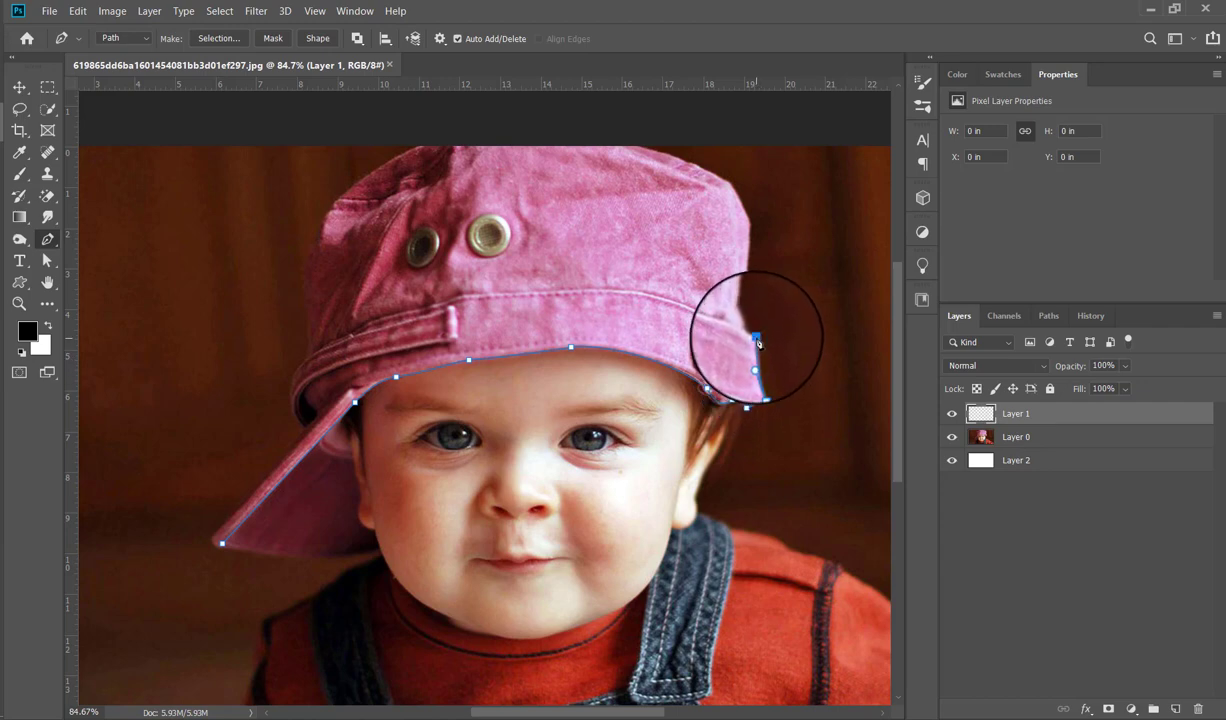
pyautogui.scroll(1, 759, 343)
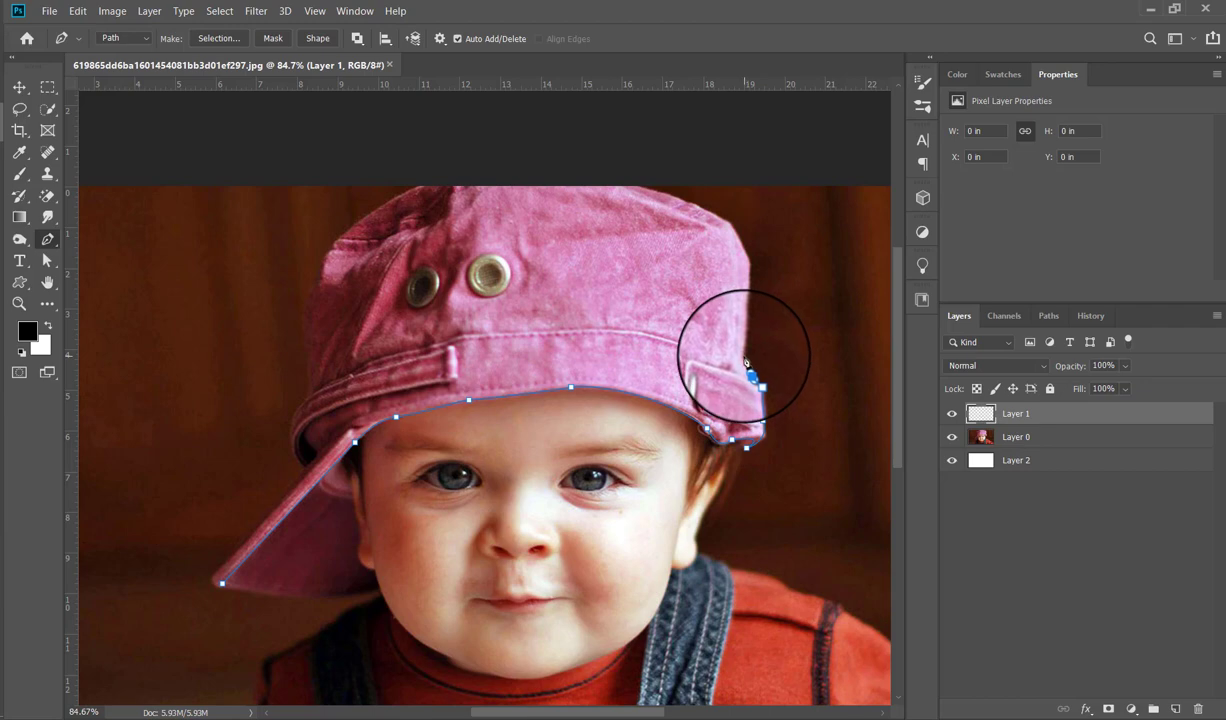
# - Extend the path over the cap's top edge to its upper left, undoing a misplaced point
pyautogui.scroll(1, 755, 373)
pyautogui.click(744, 410)
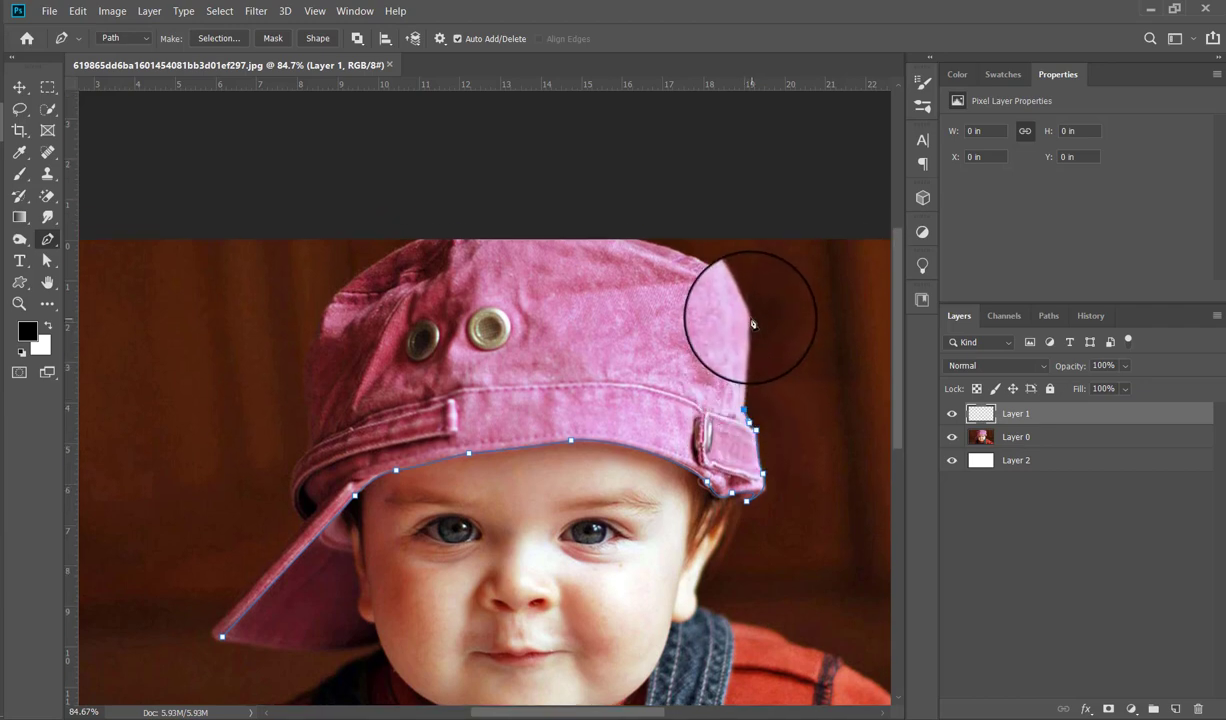
pyautogui.hotkey('ctrl', 'z')
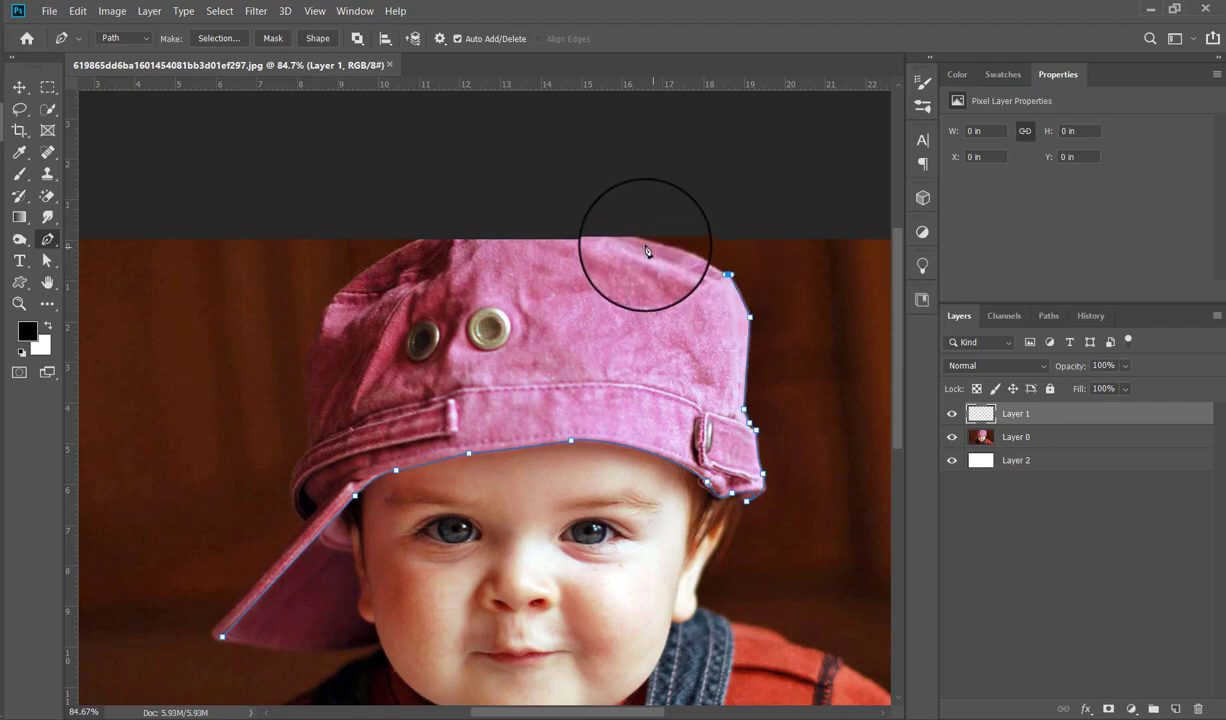
pyautogui.moveTo(639, 238); pyautogui.dragTo(604, 240)
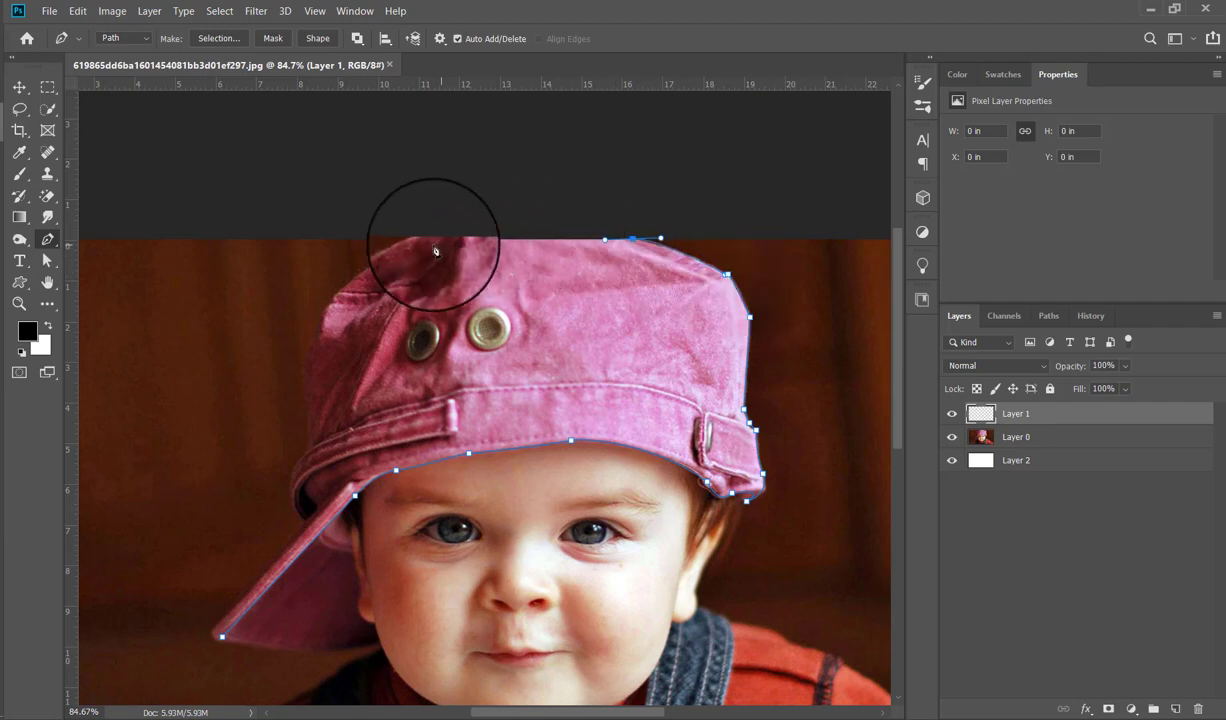
pyautogui.moveTo(348, 278); pyautogui.dragTo(348, 282)
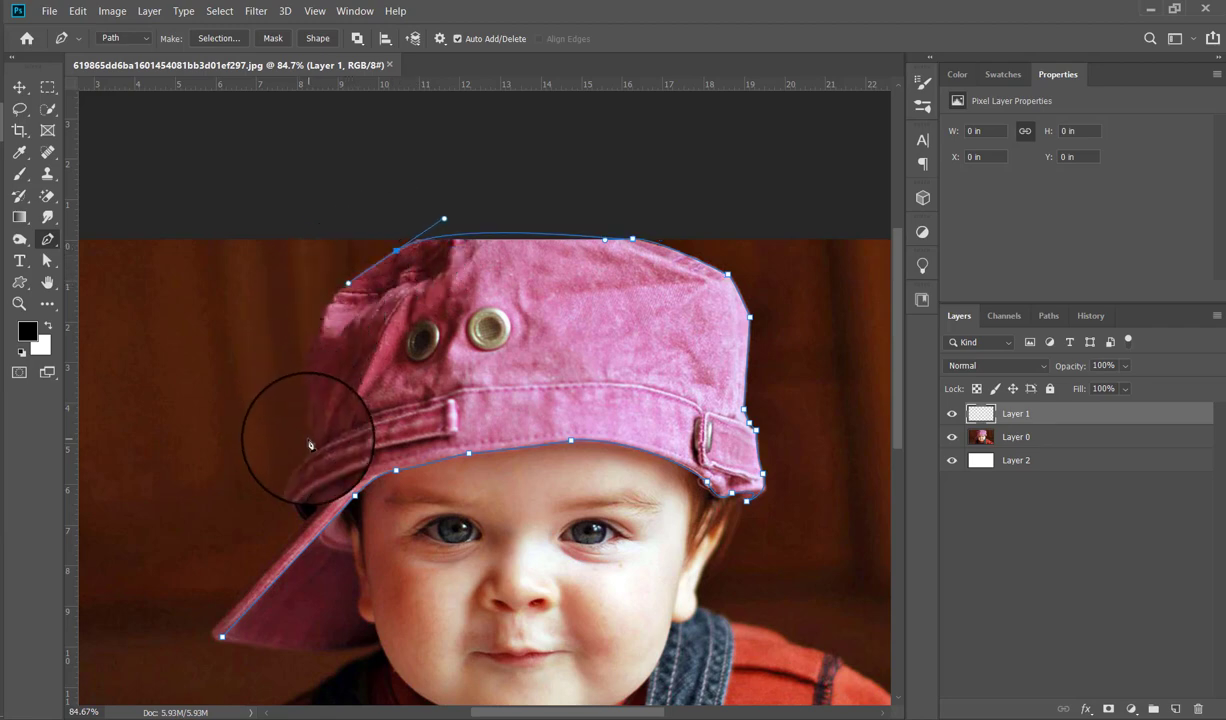
# - Bring the path down the cap's left side to the tip of the bill
pyautogui.moveTo(310, 420); pyautogui.dragTo(316, 598)
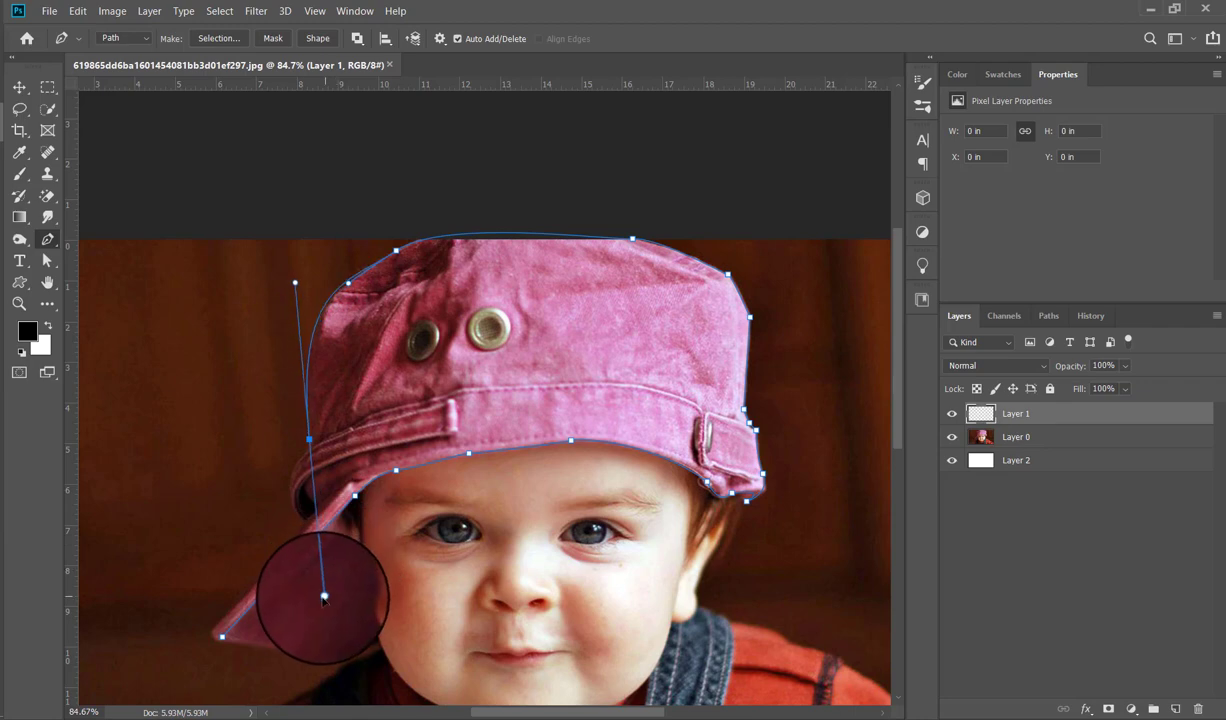
pyautogui.keyDown('alt'); pyautogui.click(309, 438); pyautogui.keyUp('alt')
pyautogui.scroll(-2, 310, 438)
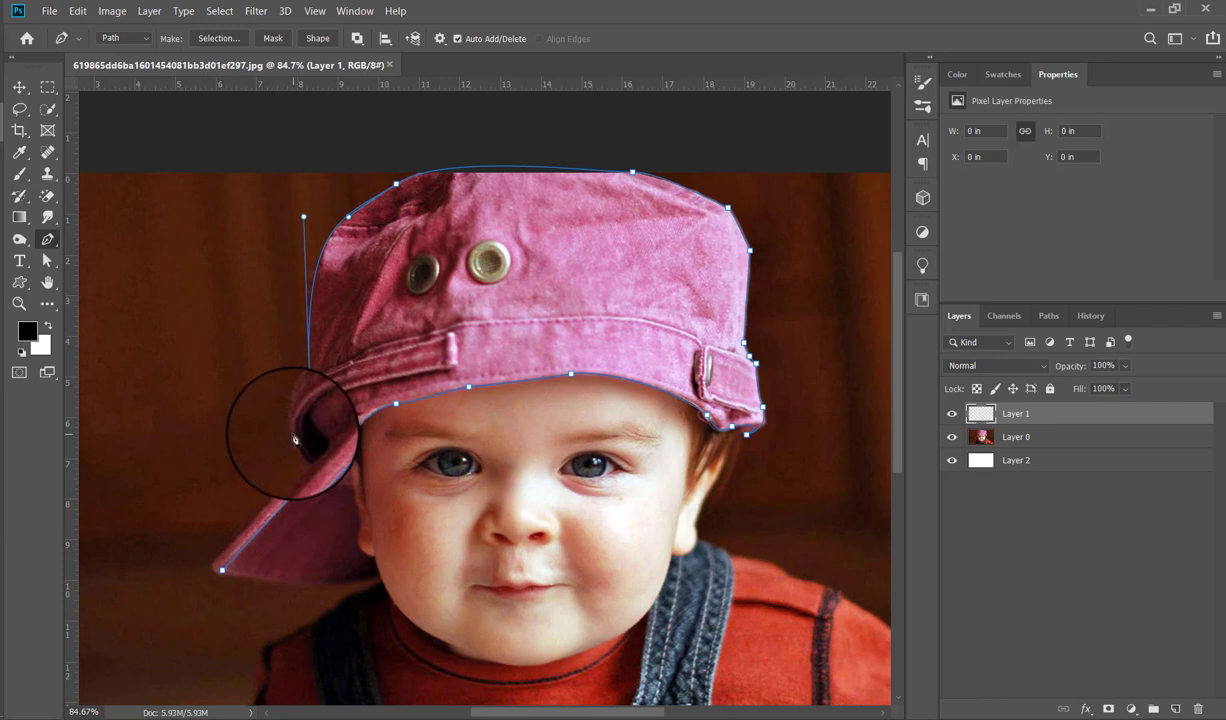
pyautogui.moveTo(292, 433); pyautogui.dragTo(308, 457)
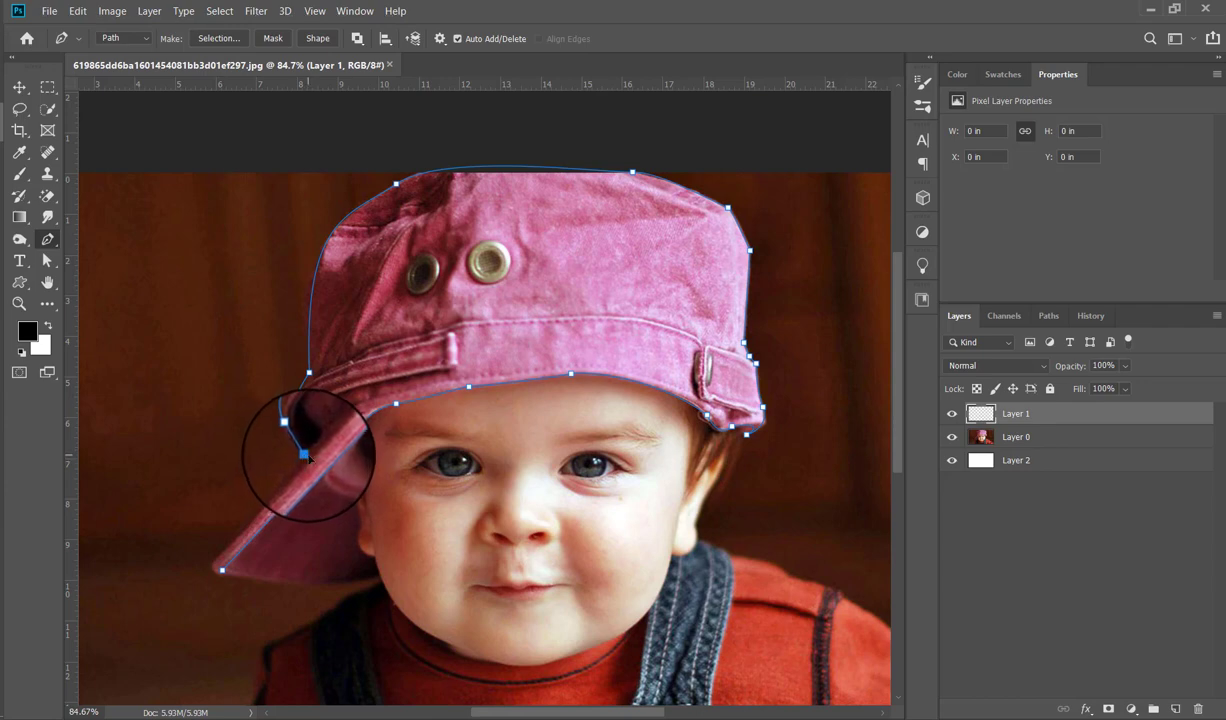
pyautogui.scroll(-2, 306, 460)
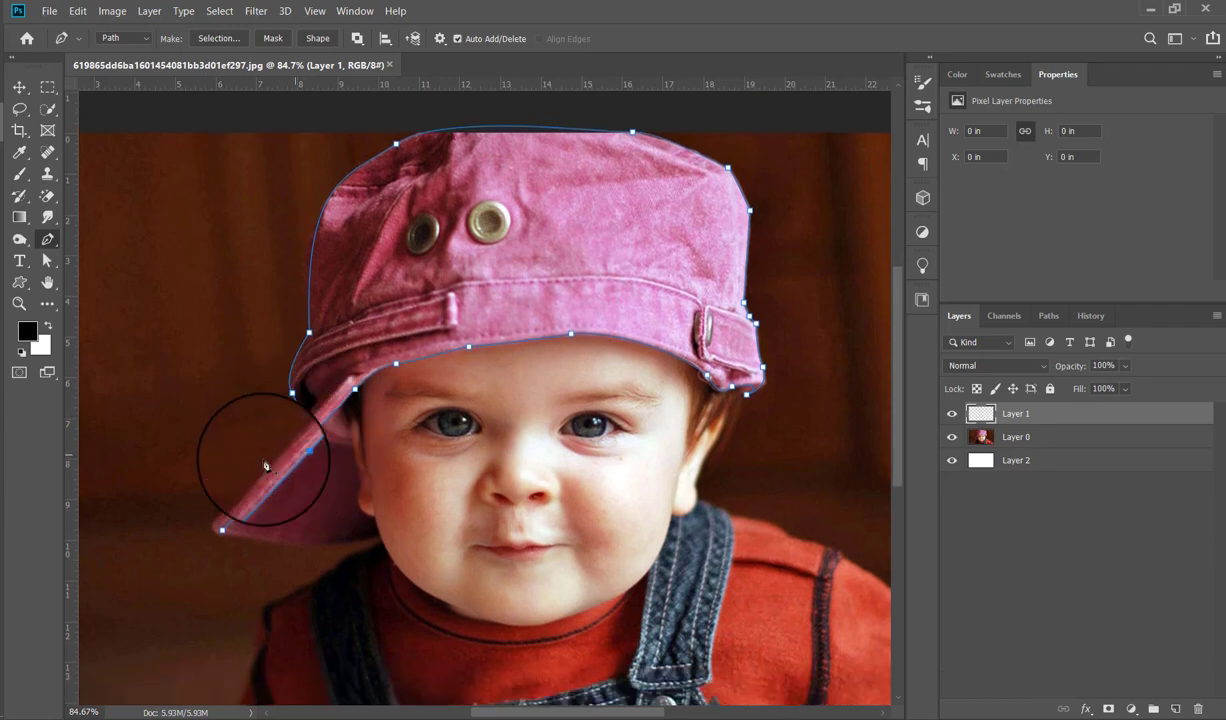
pyautogui.click(222, 531)
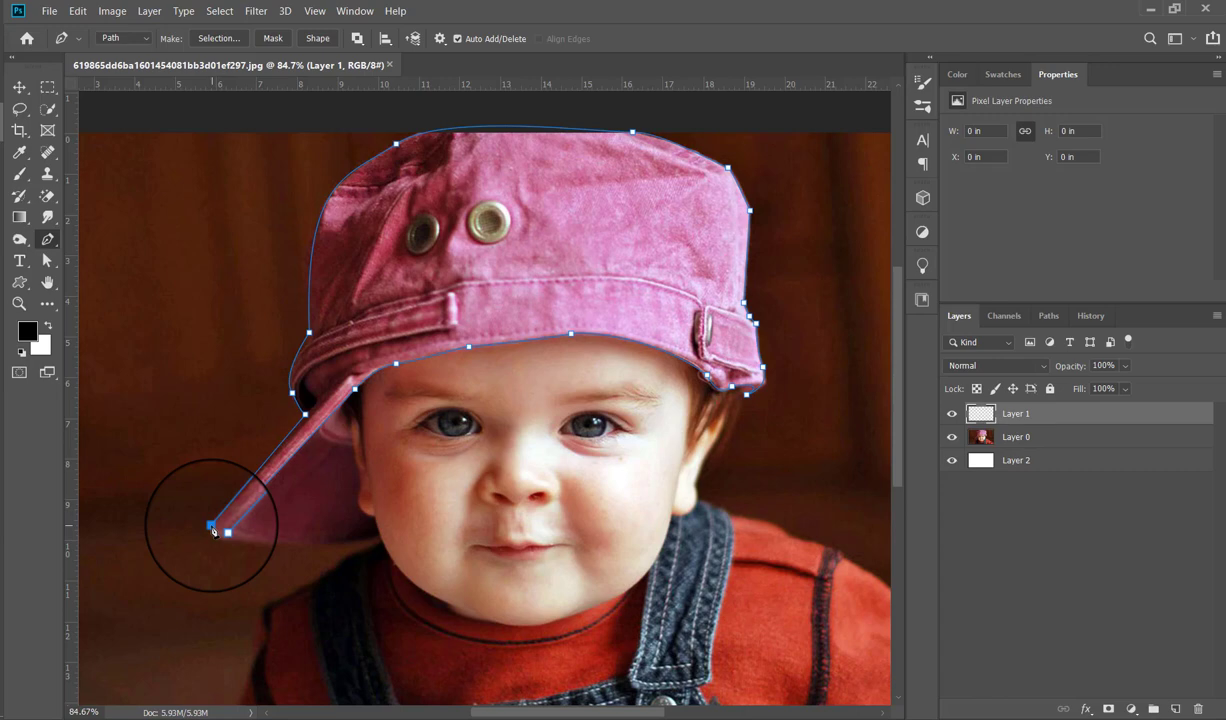
pyautogui.moveTo(213, 531); pyautogui.dragTo(230, 537)
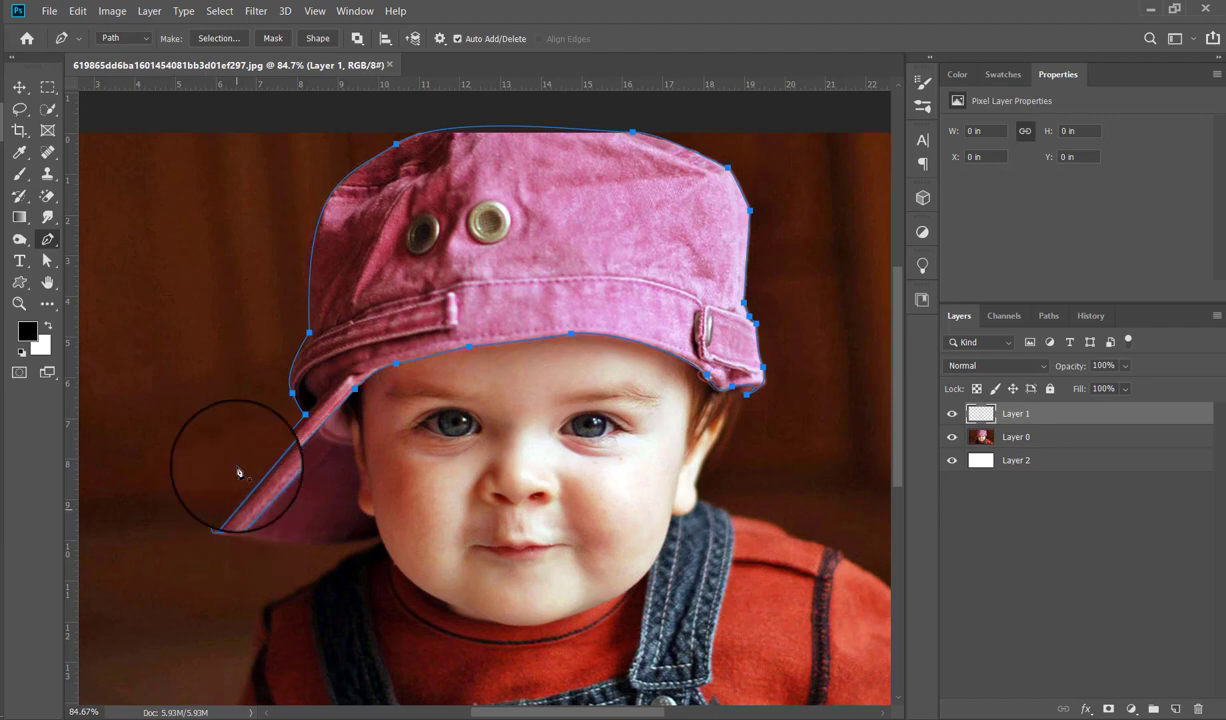
# - Stroke the cap outline path with the black brush and hide the path
pyautogui.rightClick(457, 214)
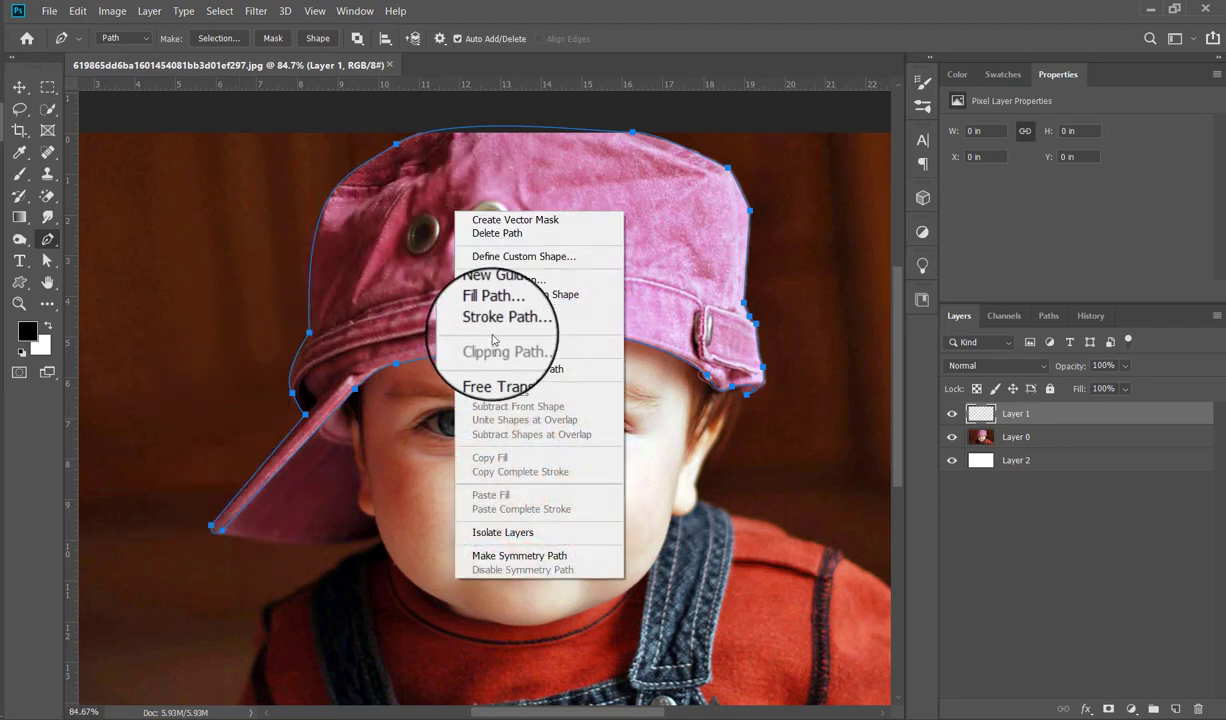
pyautogui.click(505, 311)
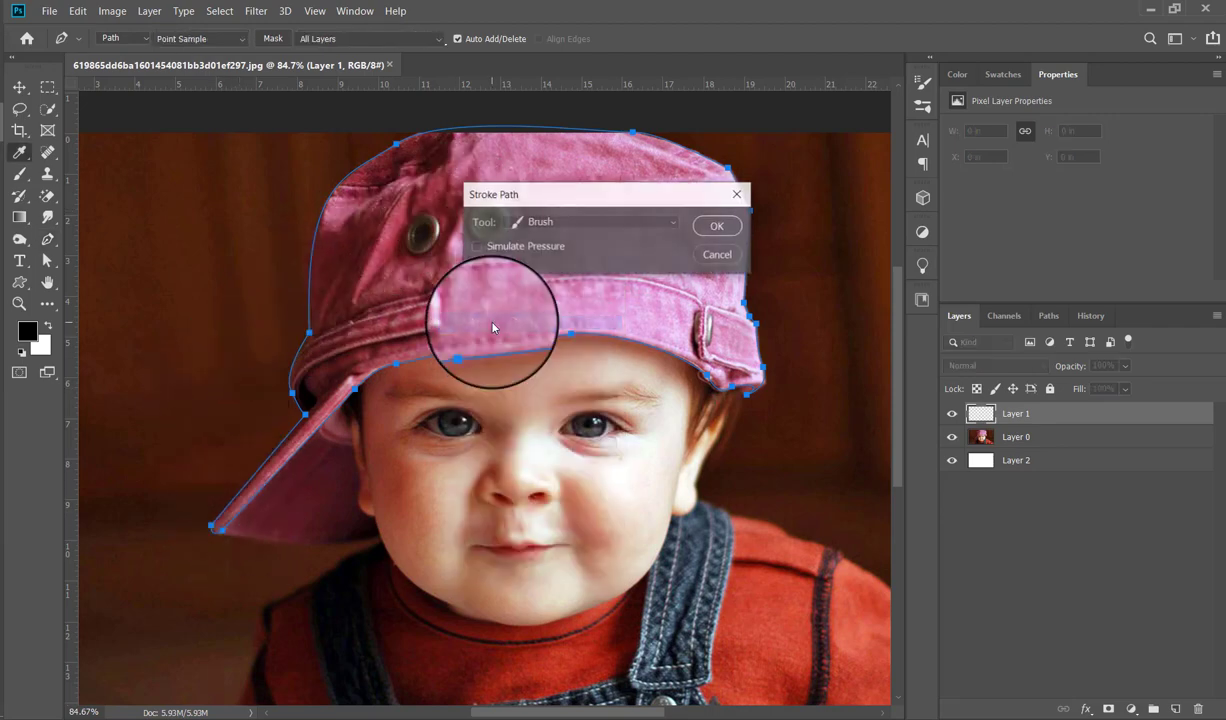
pyautogui.click(711, 222)
pyautogui.press('Return')
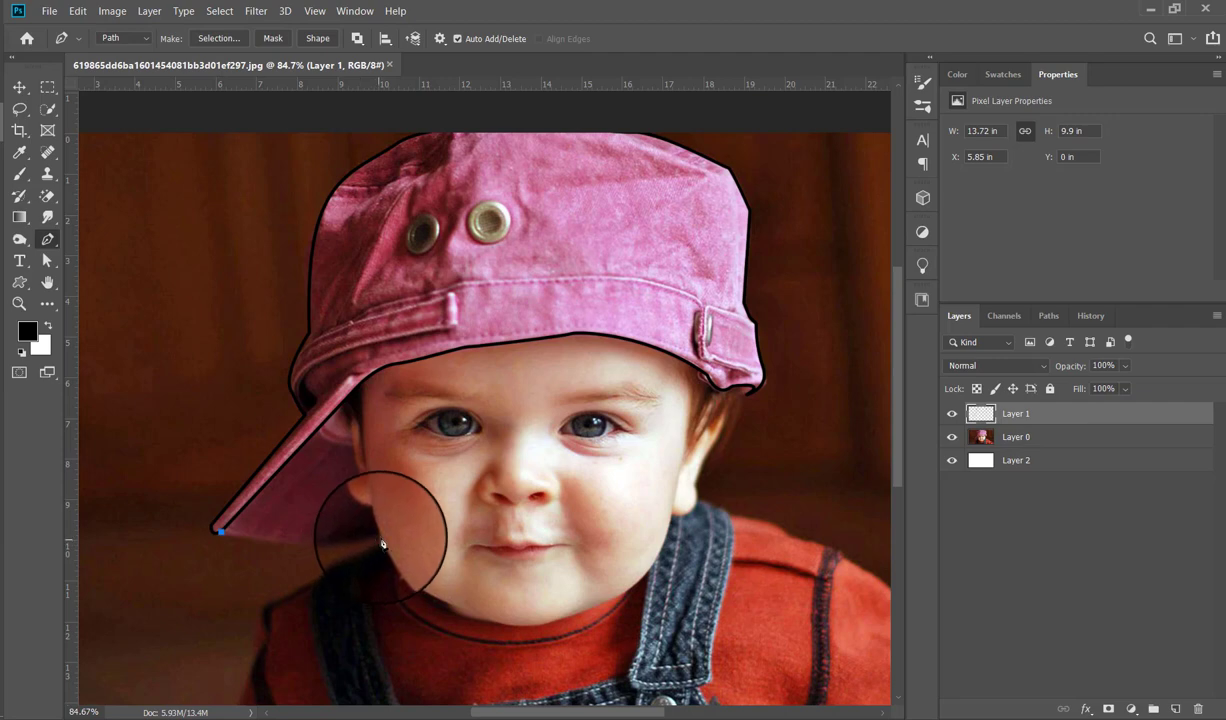
# - Draw a curve along the bill's underside and stroke it with the brush
pyautogui.moveTo(381, 537); pyautogui.dragTo(432, 516)
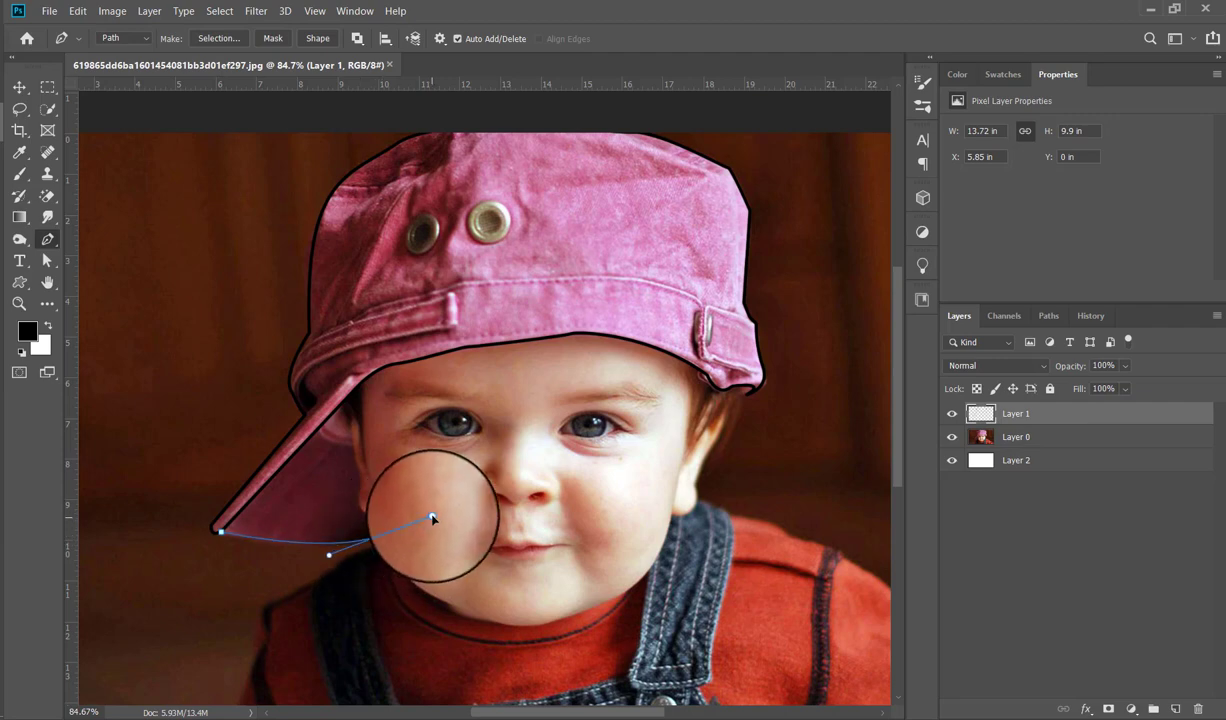
pyautogui.rightClick(323, 428)
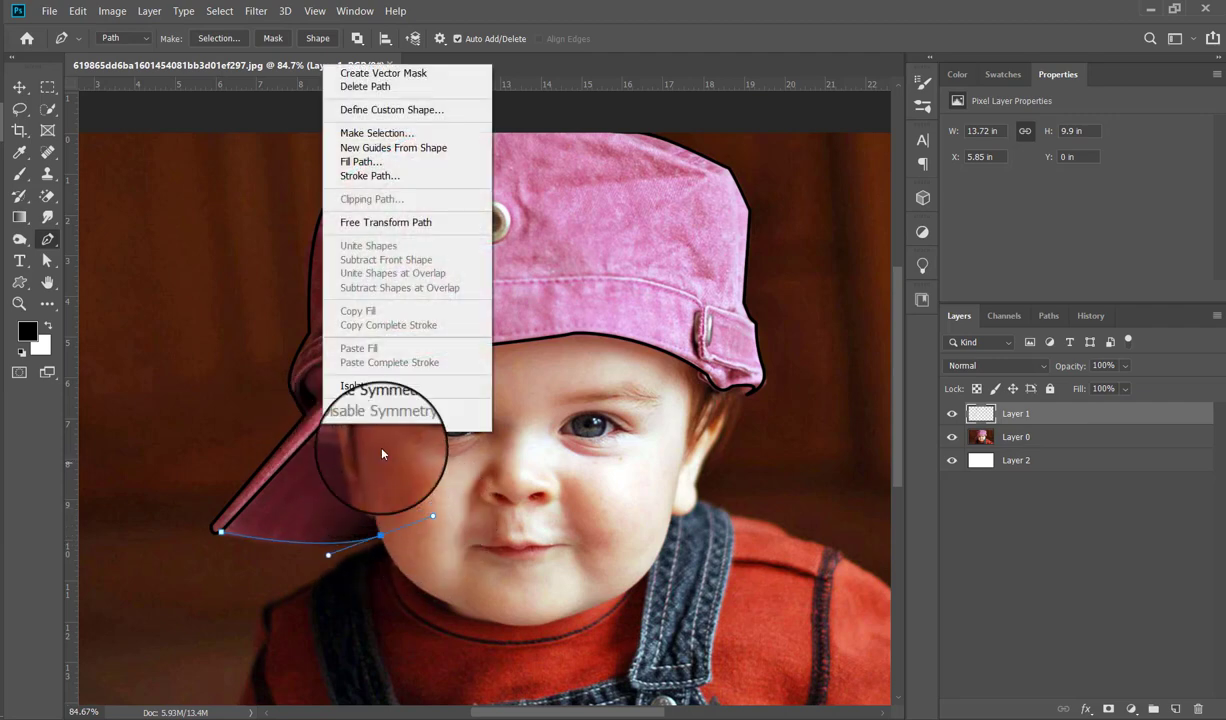
pyautogui.click(391, 174)
pyautogui.press('Return')
pyautogui.press('Return')
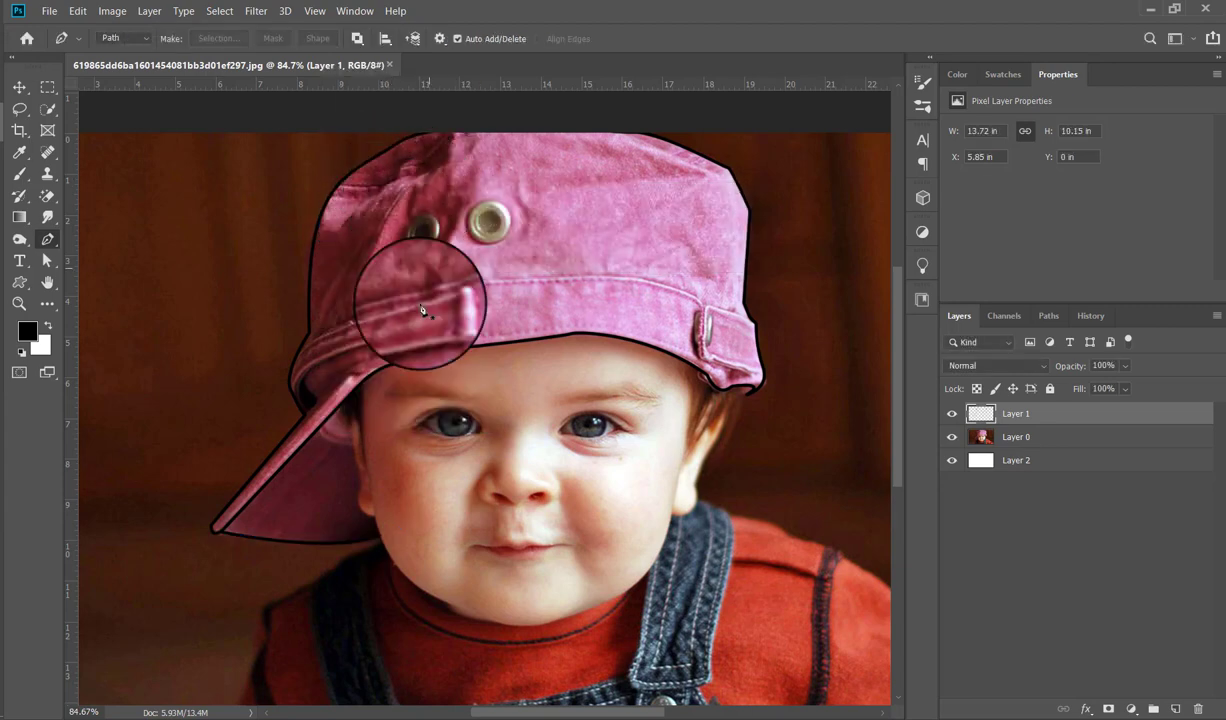
# - Pen-draw a line along the top of the cap band and stroke it black
pyautogui.scroll(2, 446, 397)
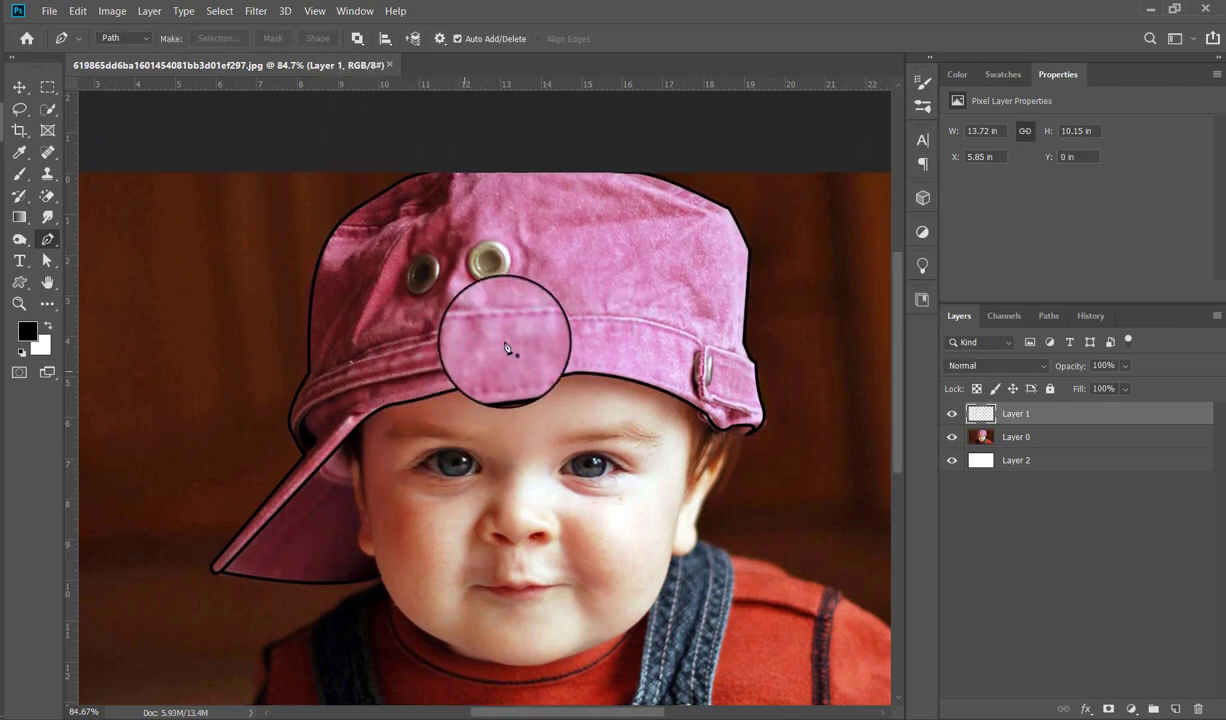
pyautogui.click(322, 373)
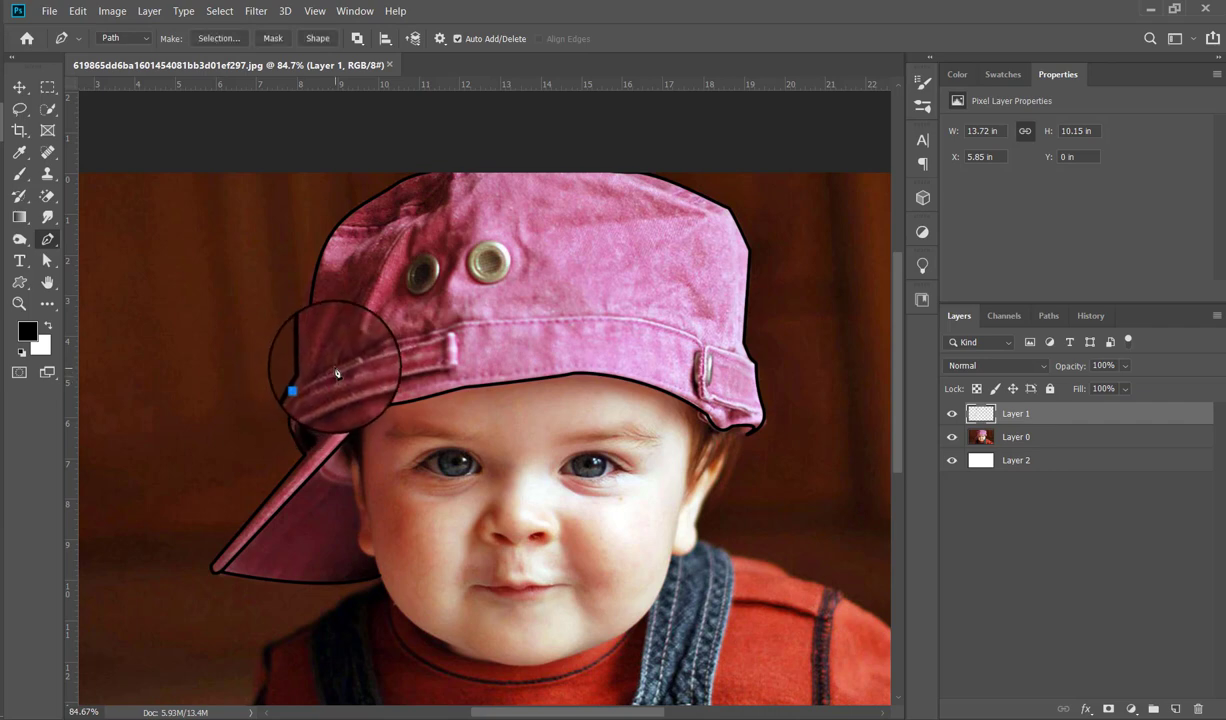
pyautogui.click(336, 366)
pyautogui.click(366, 348)
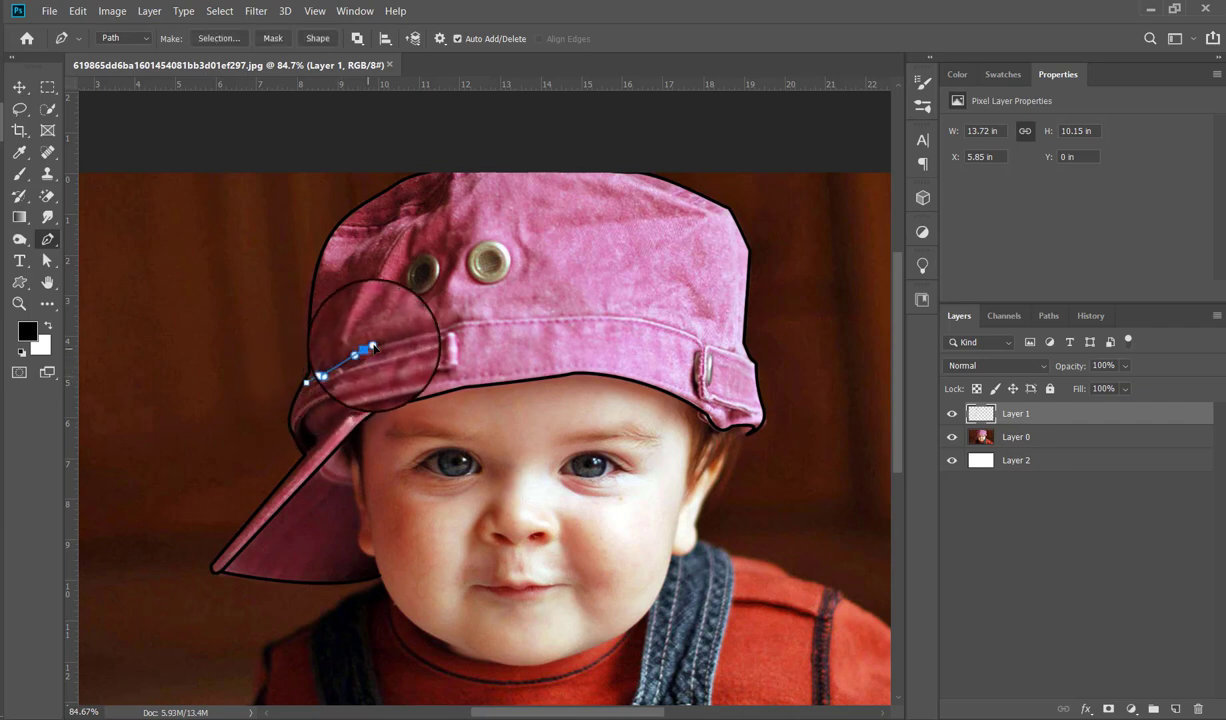
pyautogui.click(426, 331)
pyautogui.click(477, 320)
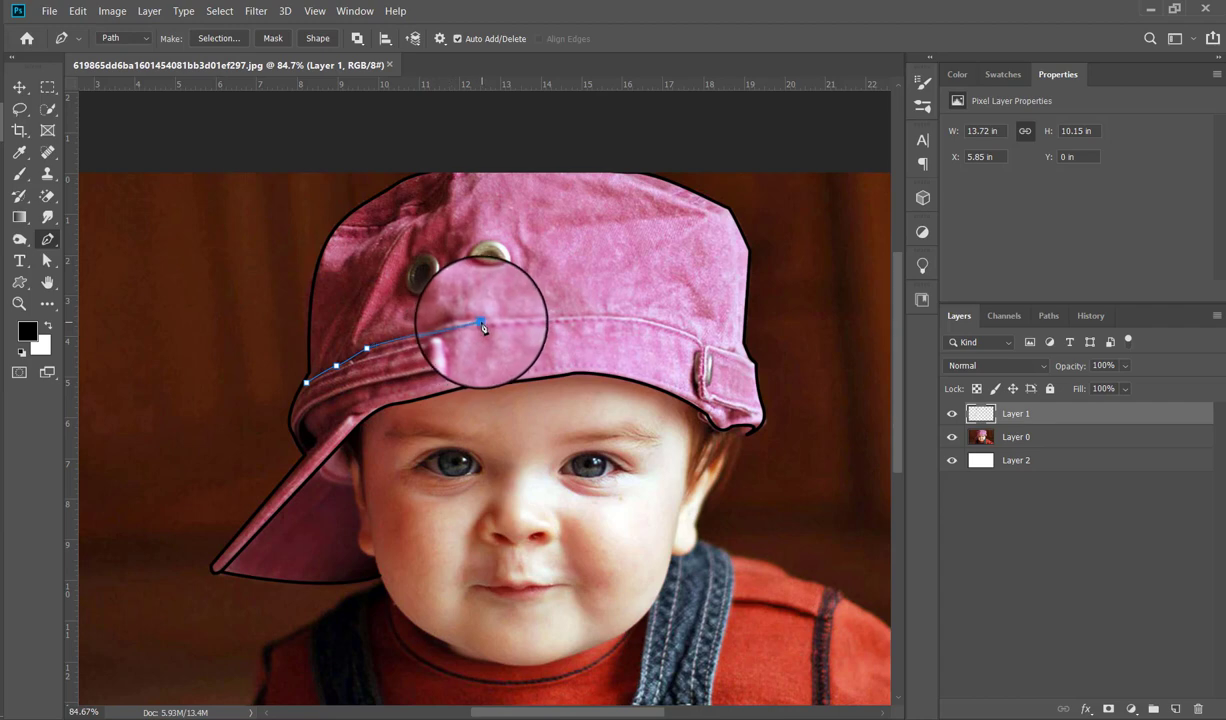
pyautogui.moveTo(571, 316); pyautogui.dragTo(579, 315)
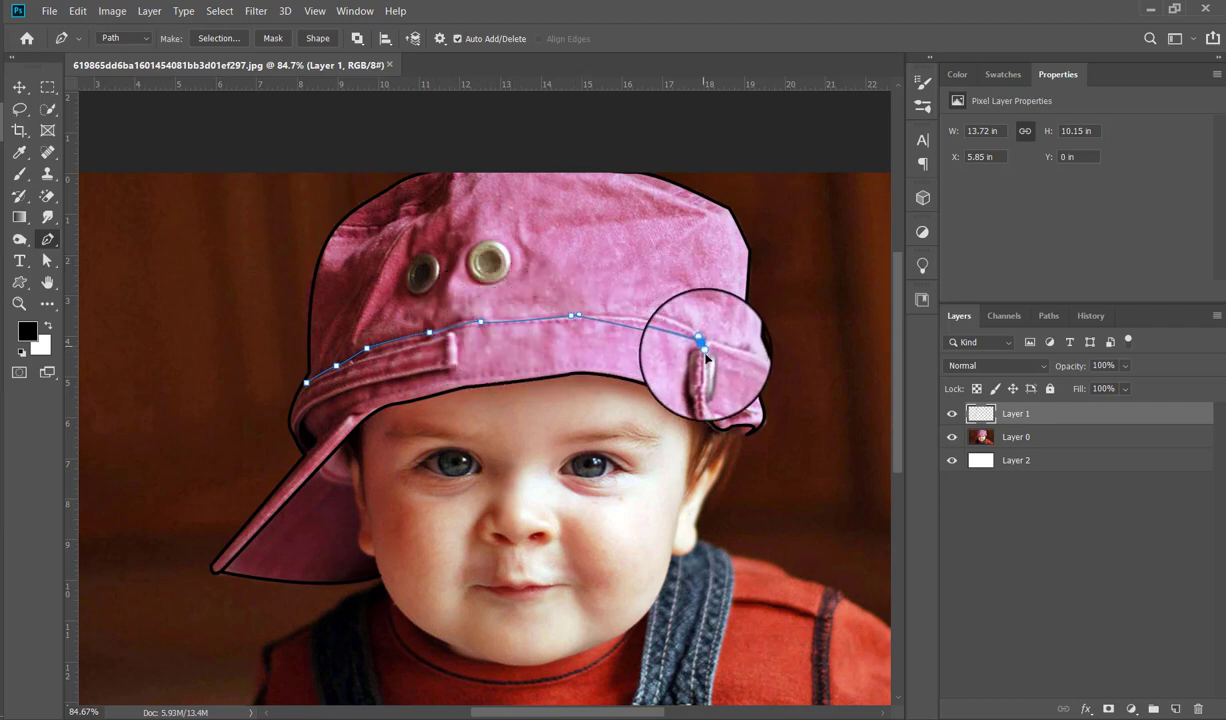
pyautogui.moveTo(703, 348); pyautogui.dragTo(740, 388)
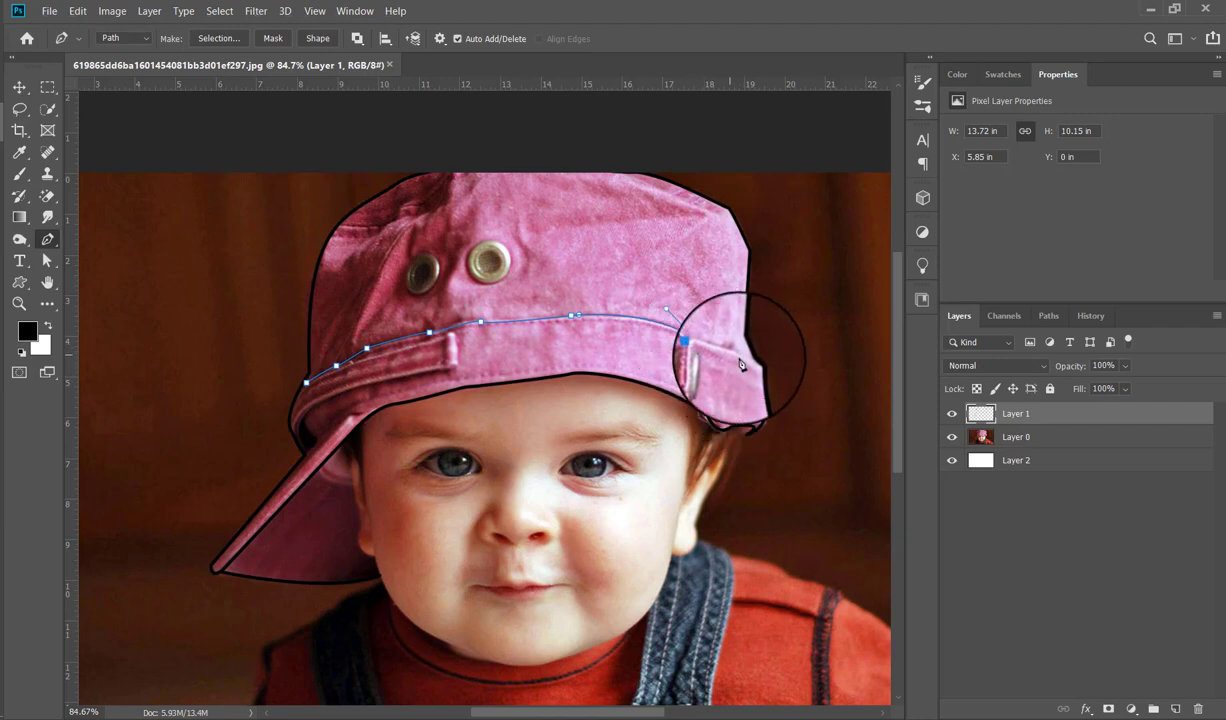
pyautogui.moveTo(757, 366); pyautogui.dragTo(780, 383)
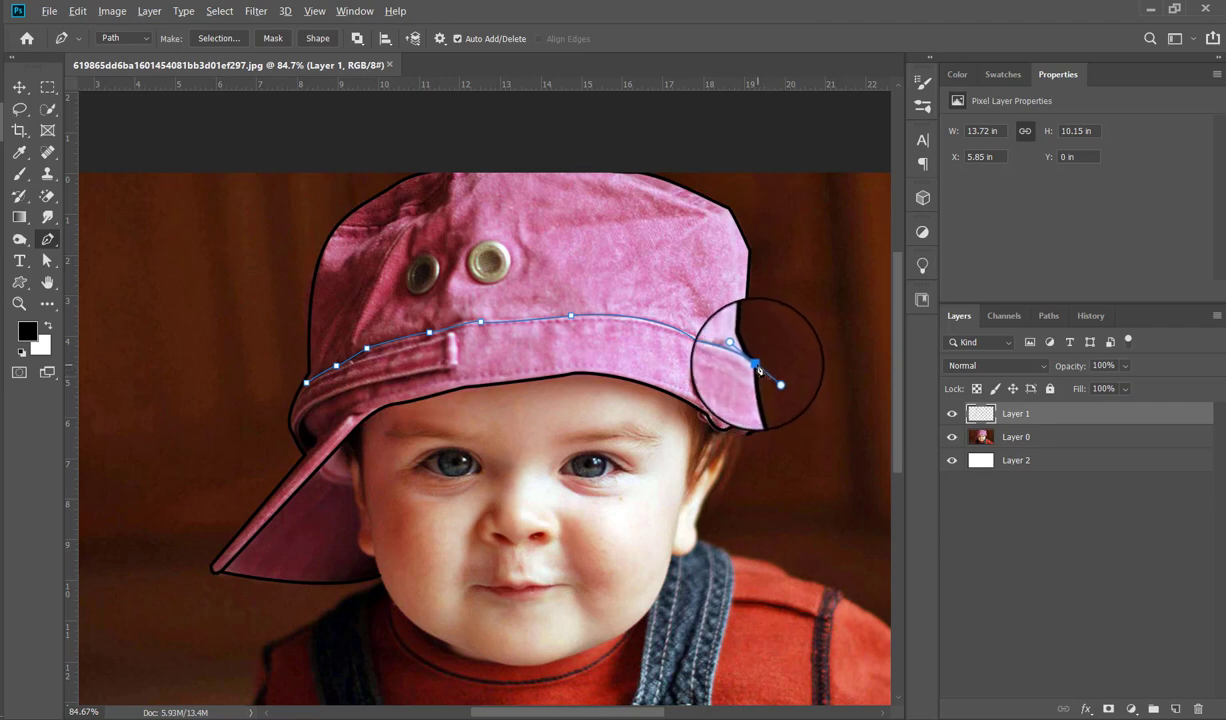
pyautogui.rightClick(600, 253)
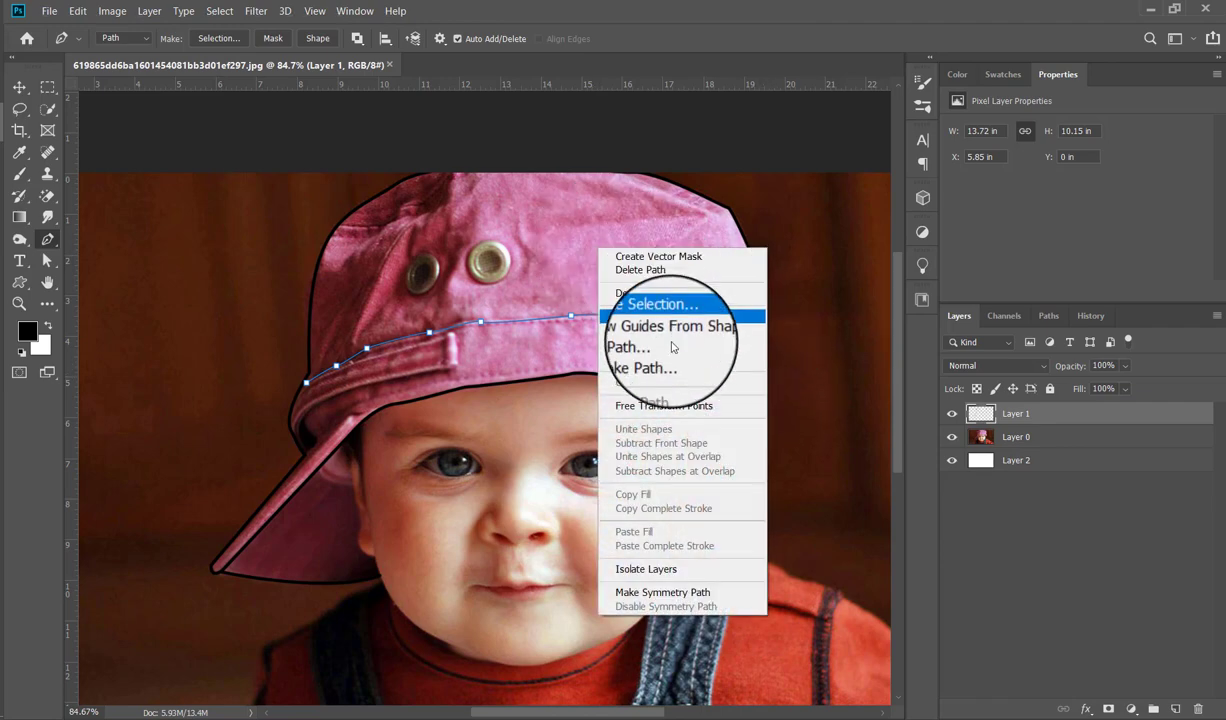
pyautogui.click(665, 356)
pyautogui.press('Return')
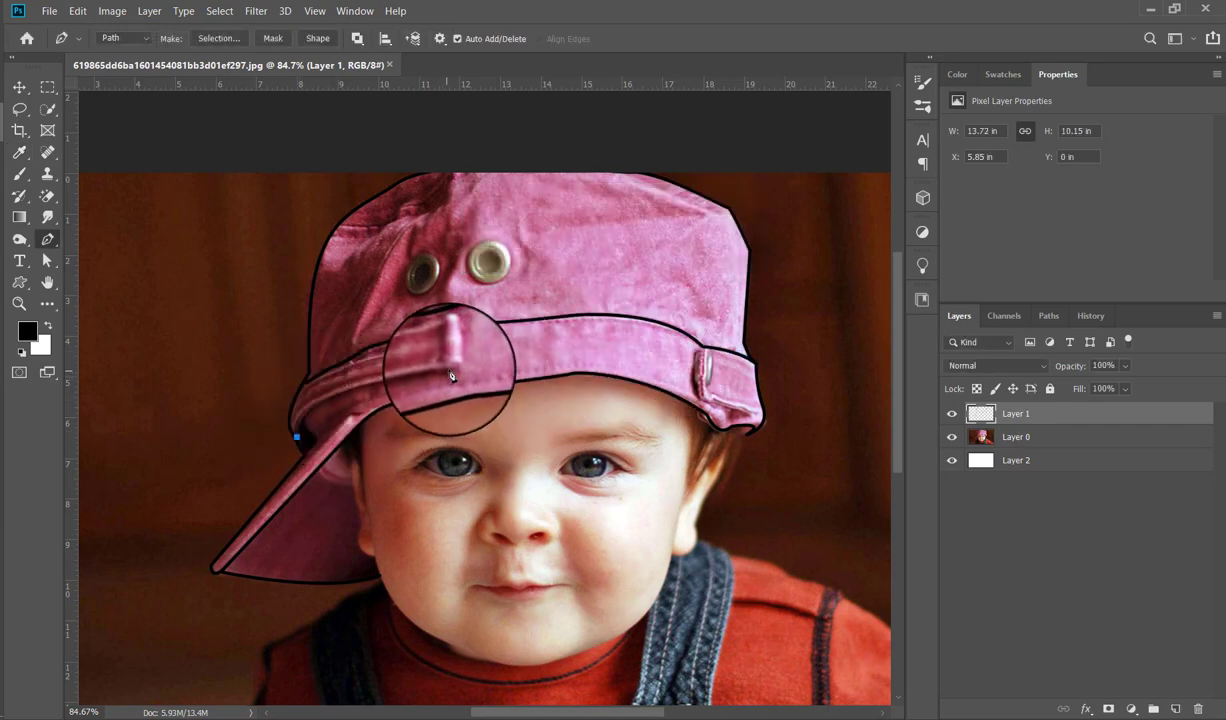
# - Outline the strap on the cap's left side and stroke it black
pyautogui.moveTo(454, 369); pyautogui.dragTo(621, 354)
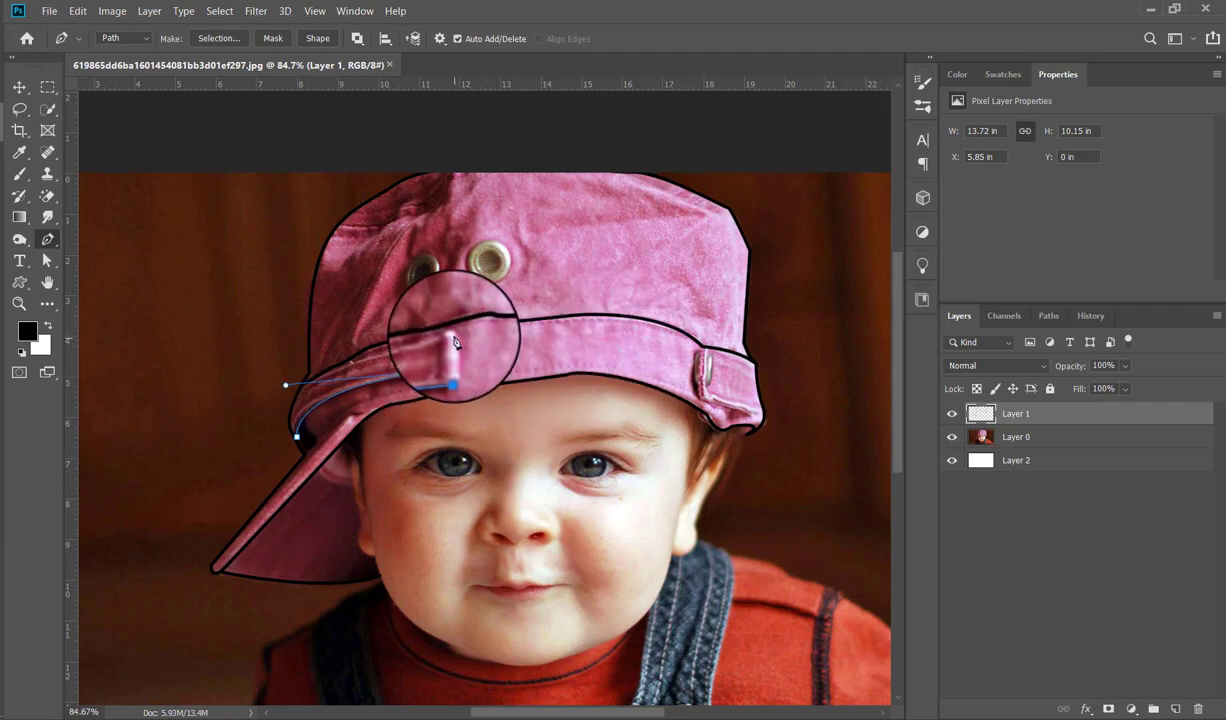
pyautogui.moveTo(457, 341)
pyautogui.mouseDown()
pyautogui.moveTo(444, 323)
pyautogui.moveTo(455, 338)
pyautogui.mouseUp()
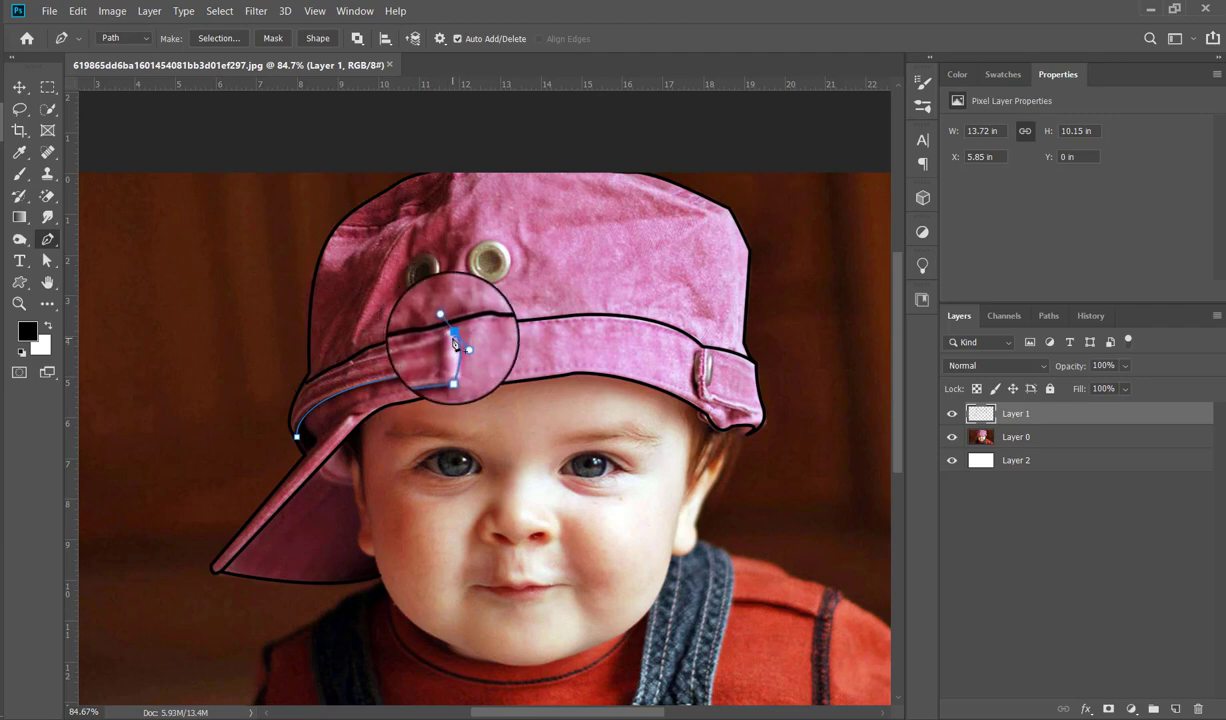
pyautogui.keyDown('alt'); pyautogui.click(454, 336); pyautogui.keyUp('alt')
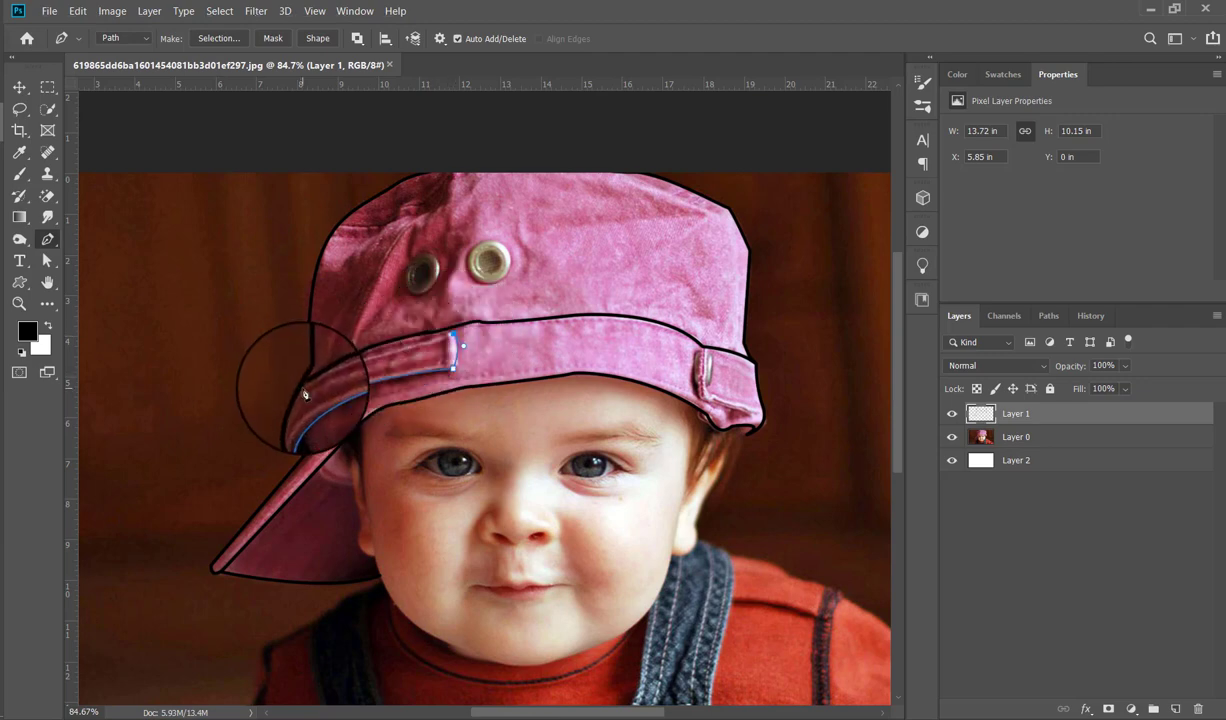
pyautogui.moveTo(304, 397); pyautogui.dragTo(319, 367)
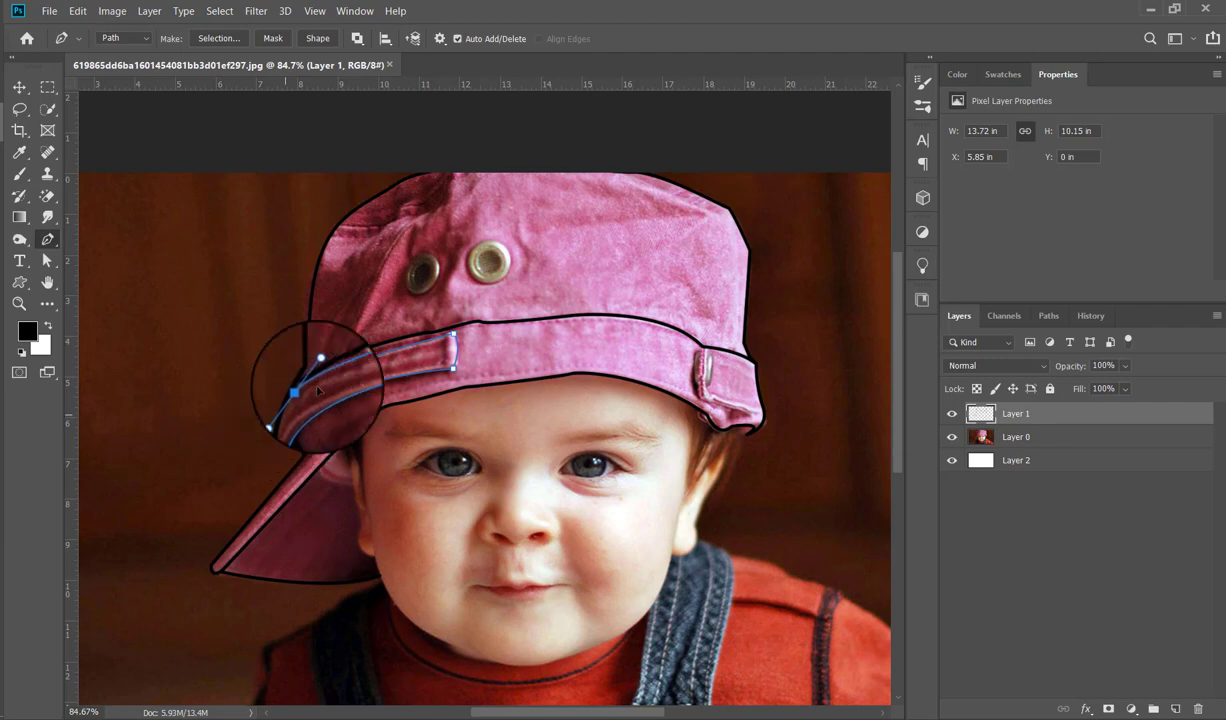
pyautogui.rightClick(394, 304)
pyautogui.click(430, 413)
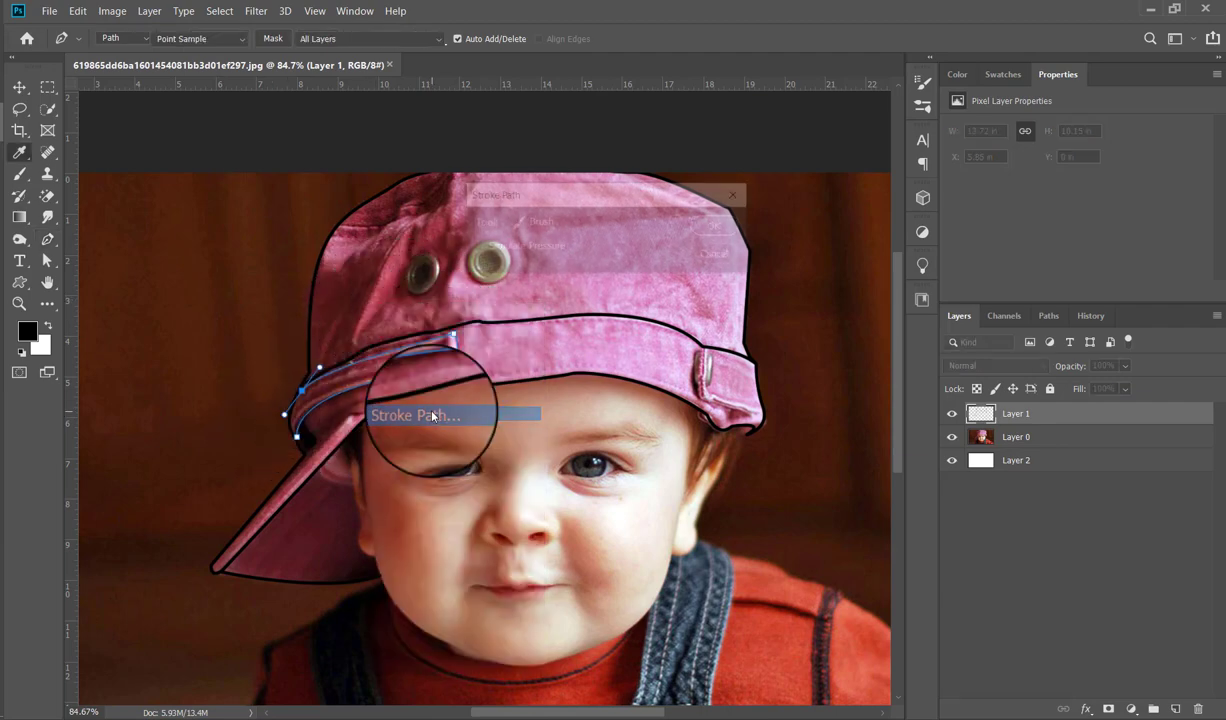
pyautogui.press('Return')
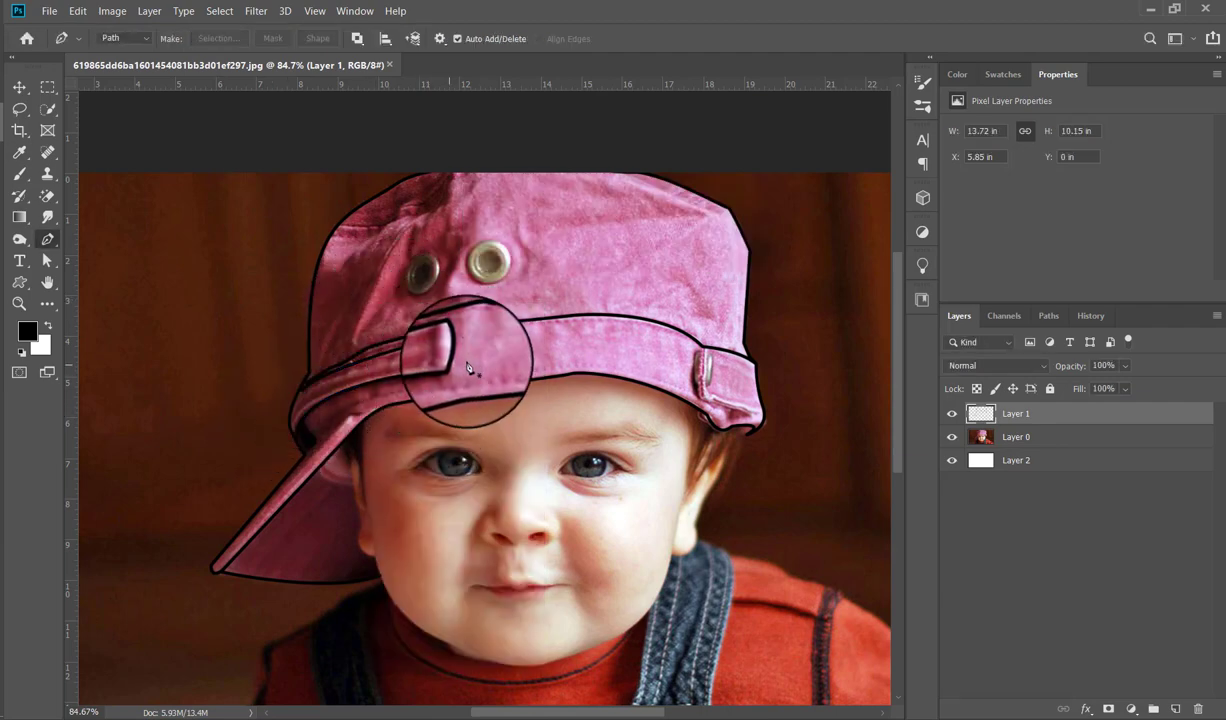
pyautogui.scroll(1, 466, 360)
# - Draw a crease from the band's left end up to the cap top and stroke it black
pyautogui.scroll(1, 466, 362)
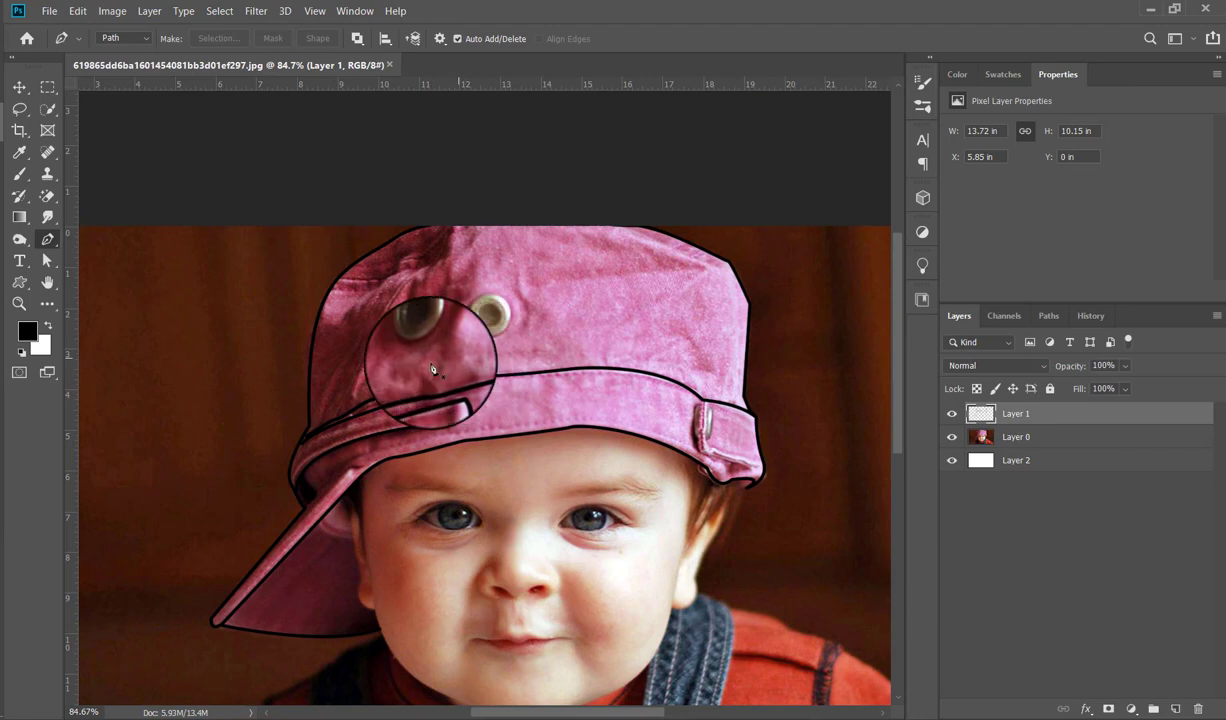
pyautogui.click(343, 408)
pyautogui.moveTo(415, 275); pyautogui.dragTo(437, 253)
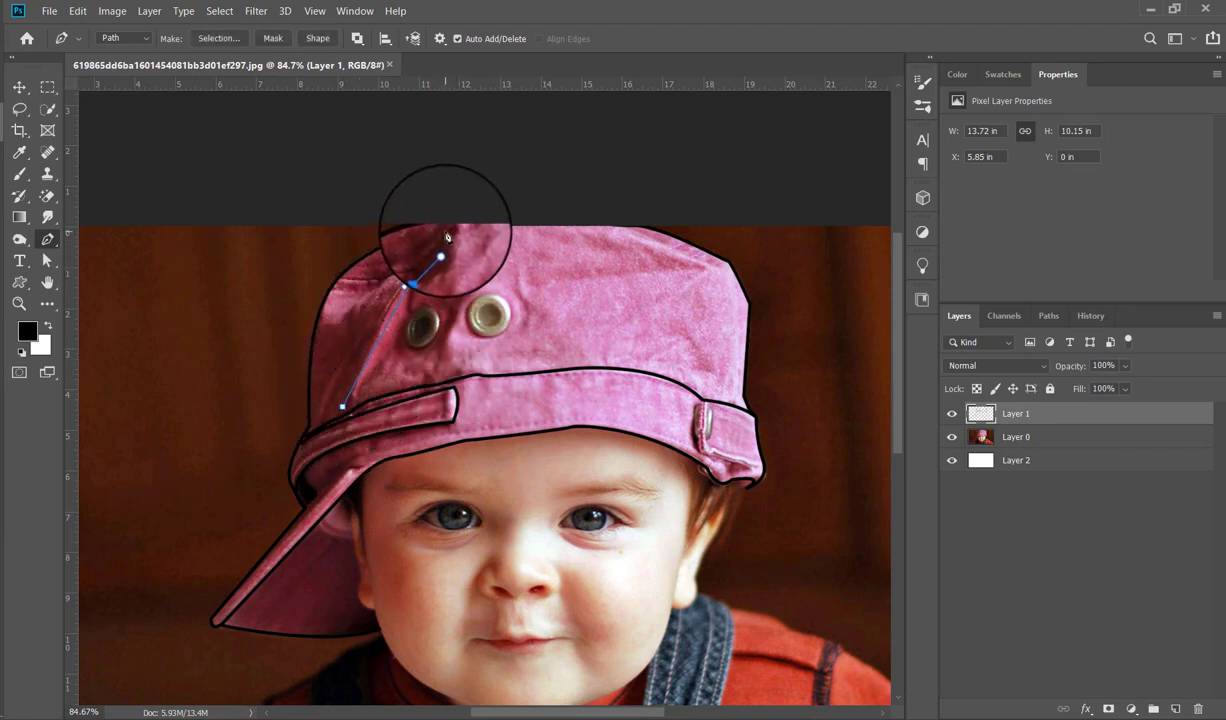
pyautogui.rightClick(507, 232)
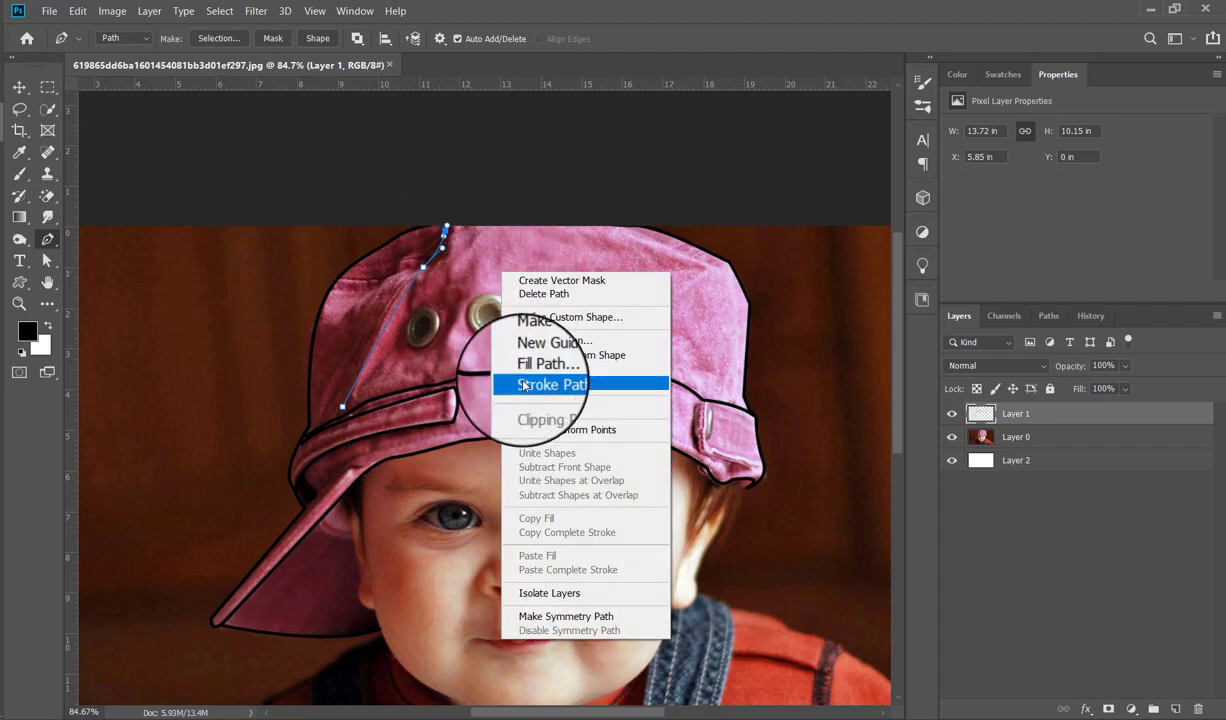
pyautogui.click(521, 376)
pyautogui.press('Return')
pyautogui.press('p')
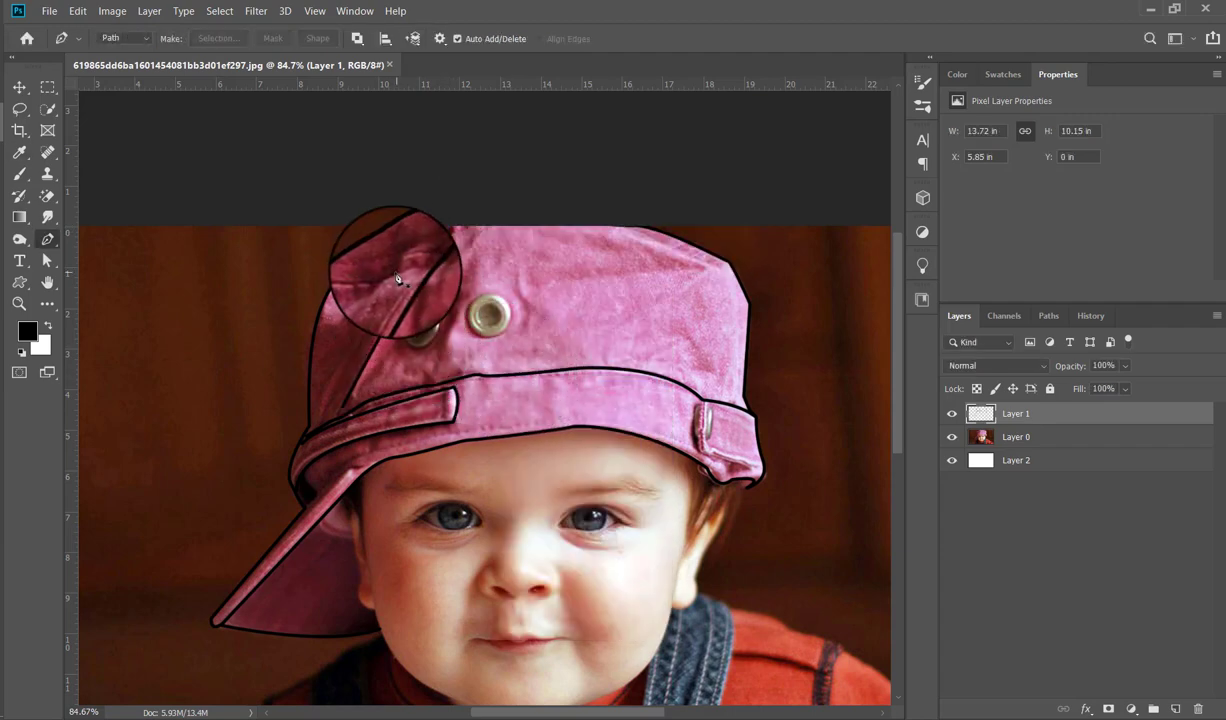
# - Add another crease curve on the cap's upper left and stroke it black
pyautogui.moveTo(355, 282); pyautogui.dragTo(315, 271)
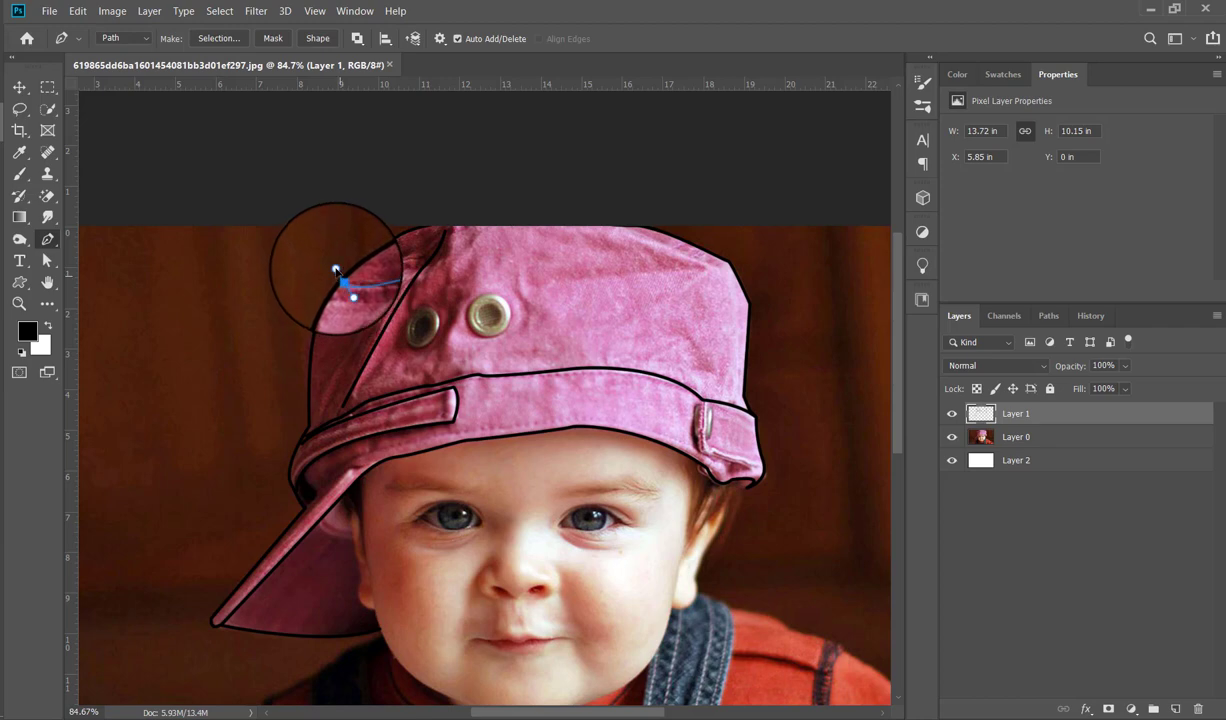
pyautogui.rightClick(405, 235)
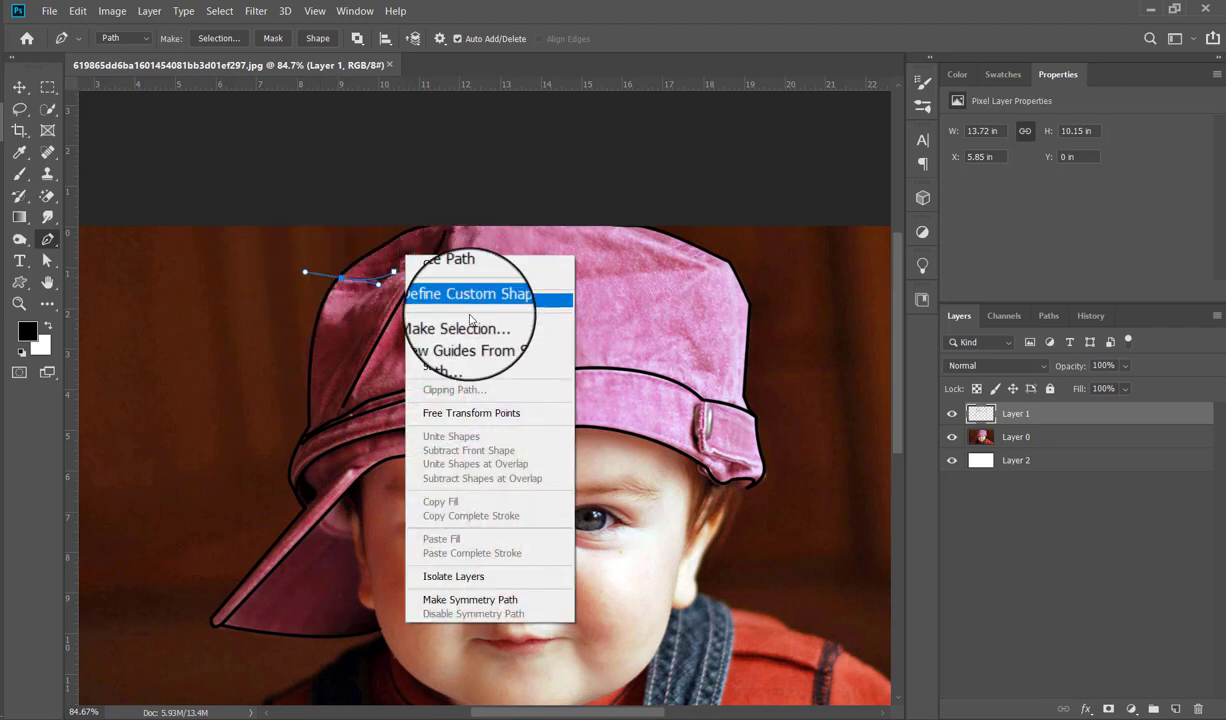
pyautogui.click(469, 358)
pyautogui.press('Return')
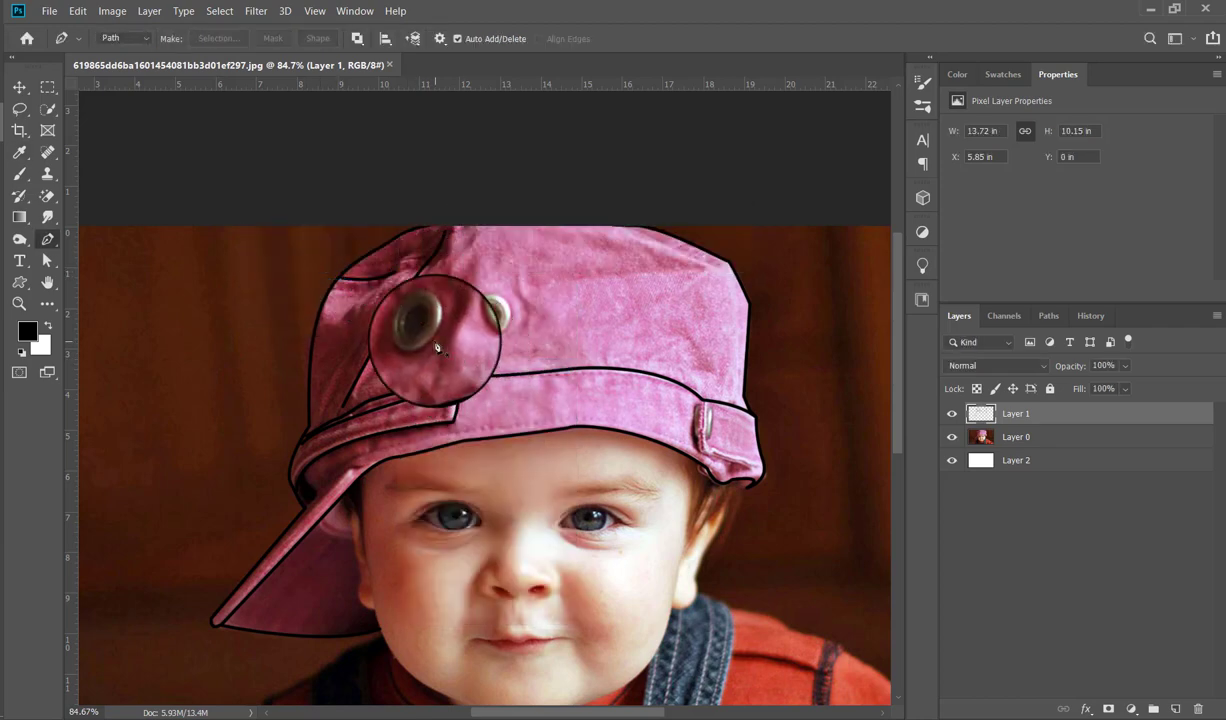
# - Trace the fold on the cap's left side and stroke it black
pyautogui.click(316, 432)
pyautogui.click(325, 397)
pyautogui.click(335, 359)
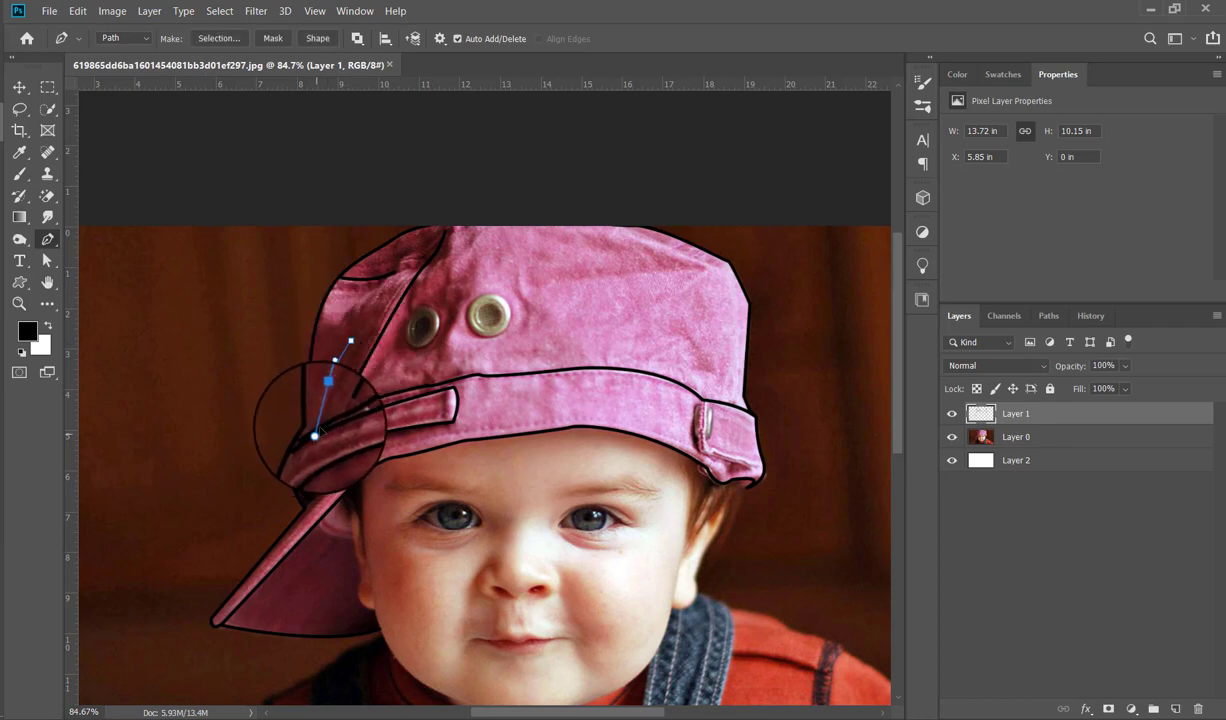
pyautogui.rightClick(428, 262)
pyautogui.click(455, 375)
pyautogui.press('Return')
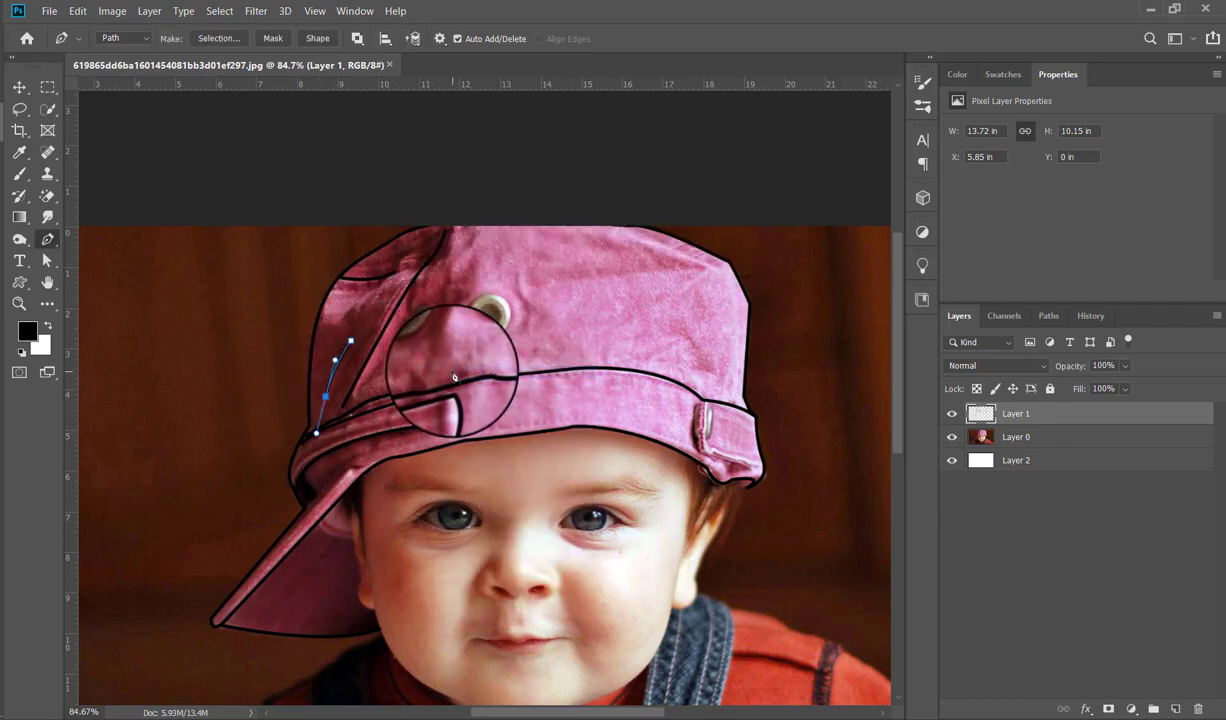
# - Draw the seam across the cap's crown to its right edge and stroke it black
pyautogui.click(541, 283)
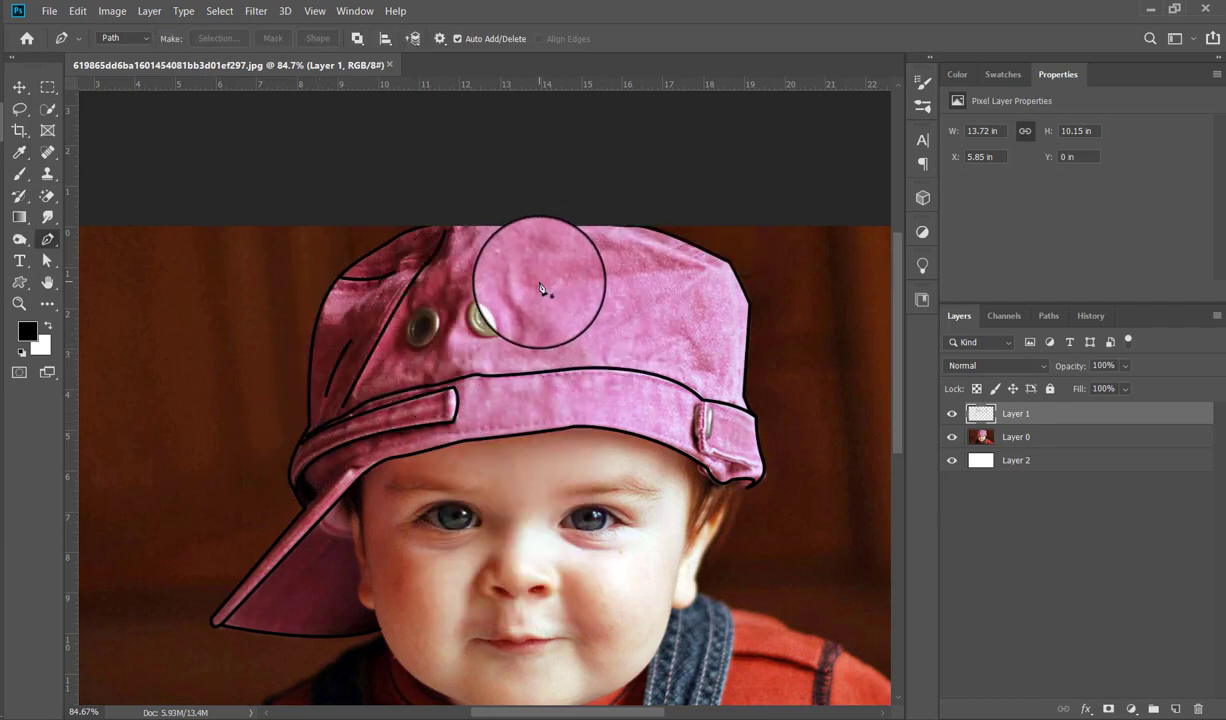
pyautogui.click(608, 282)
pyautogui.click(688, 260)
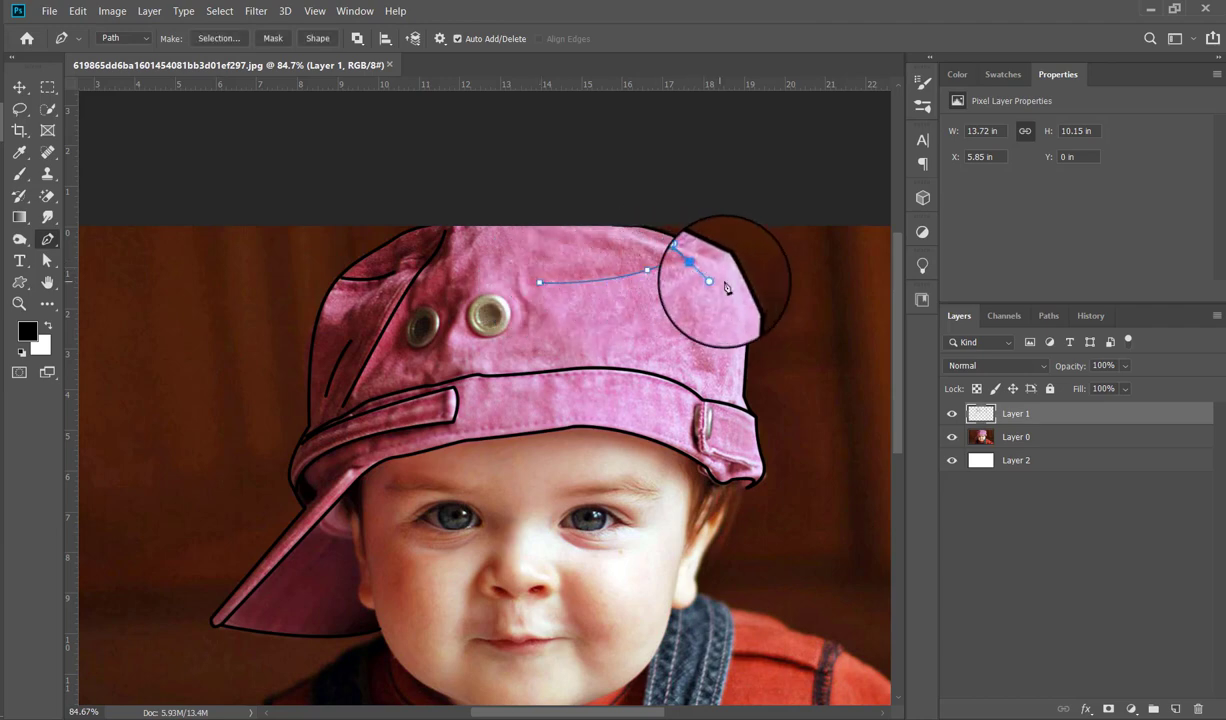
pyautogui.rightClick(690, 215)
pyautogui.rightClick(598, 301)
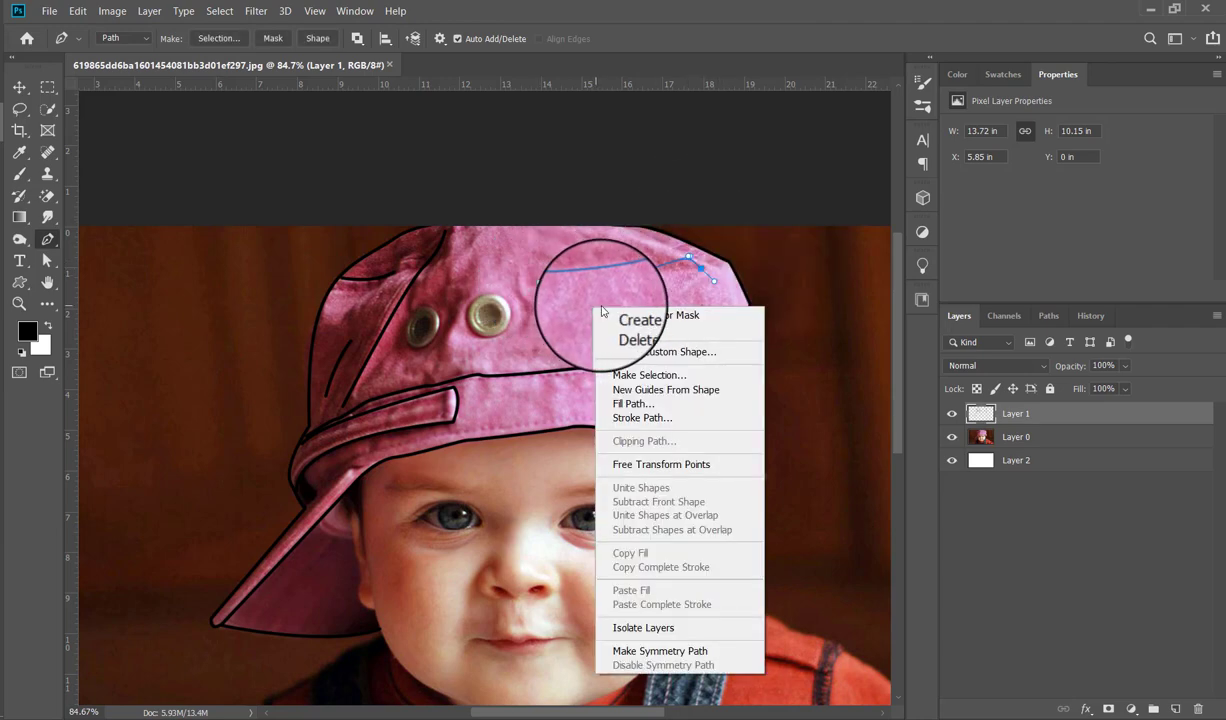
pyautogui.click(637, 420)
pyautogui.press('Return')
pyautogui.press('Return')
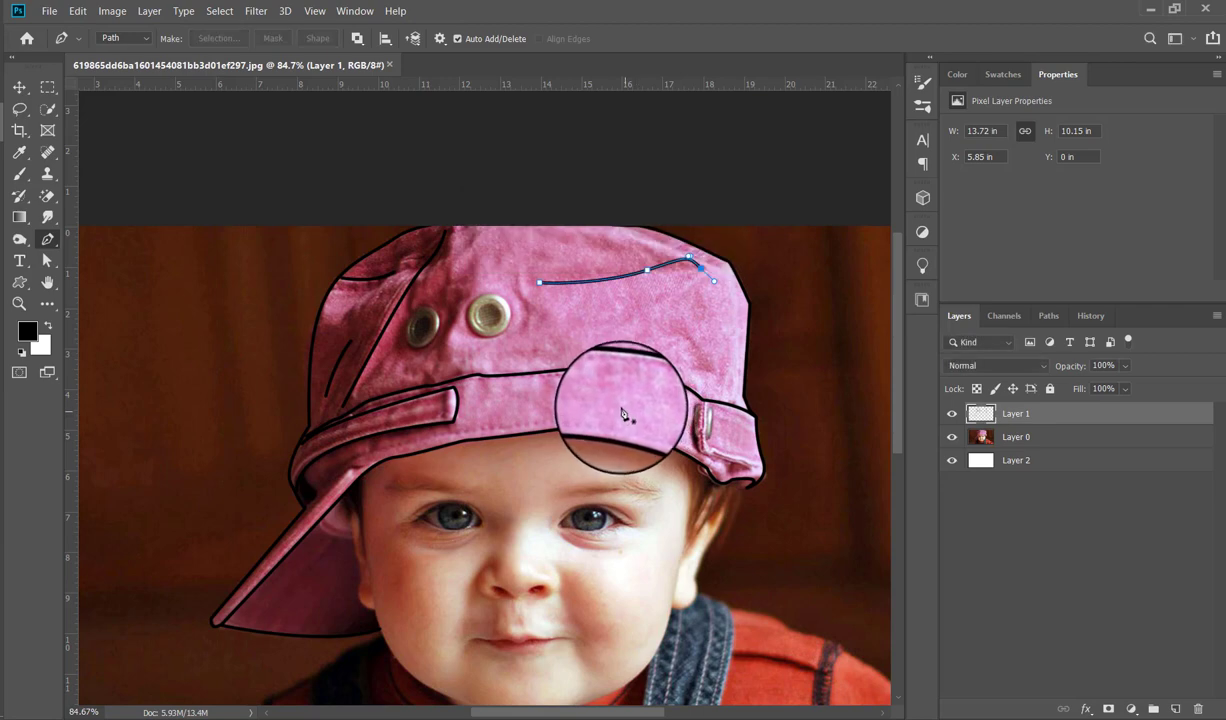
# - Trace a curved path around the larger eyelet and stroke it black
pyautogui.click(474, 325)
pyautogui.moveTo(508, 309); pyautogui.dragTo(552, 322)
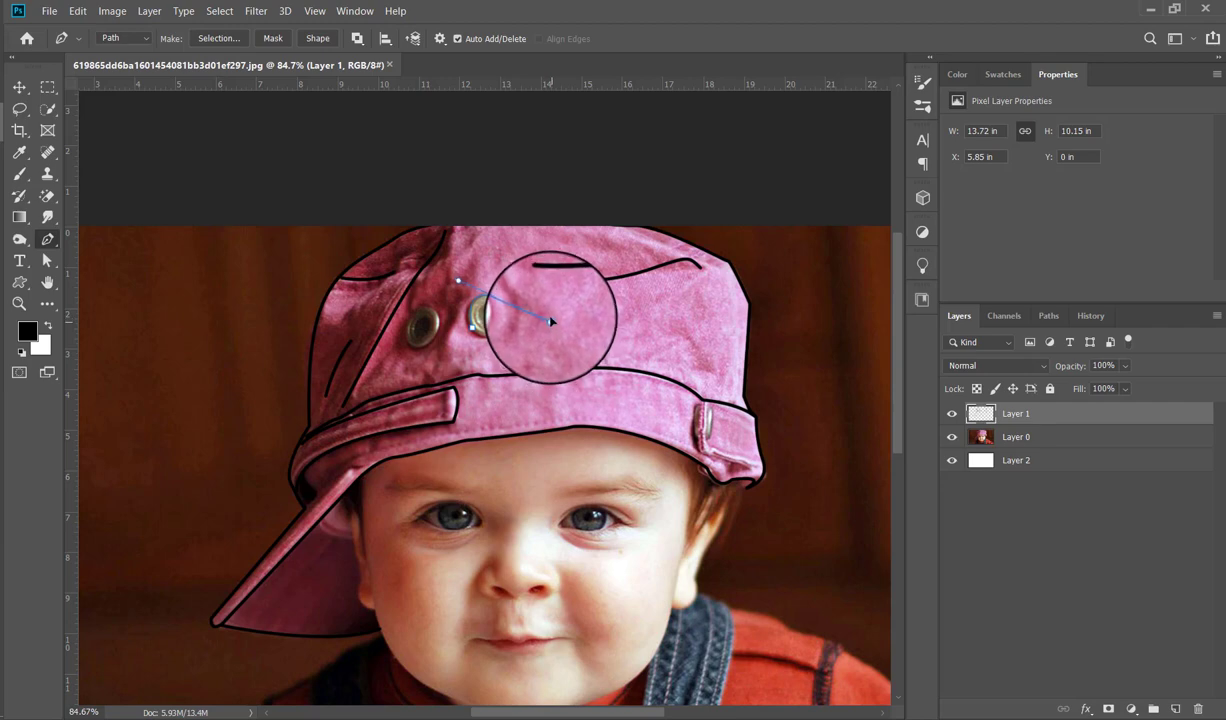
pyautogui.moveTo(551, 321)
pyautogui.mouseDown()
pyautogui.moveTo(480, 305)
pyautogui.moveTo(496, 290)
pyautogui.mouseUp()
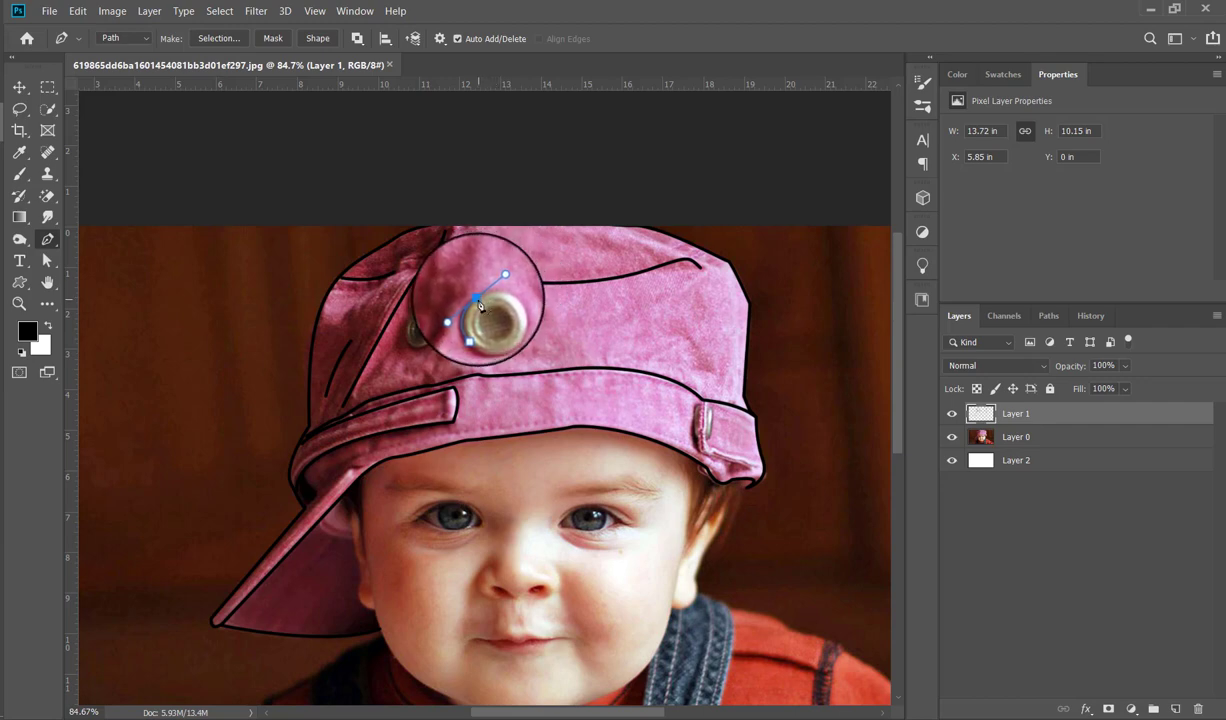
pyautogui.keyDown('alt'); pyautogui.click(480, 305); pyautogui.keyUp('alt')
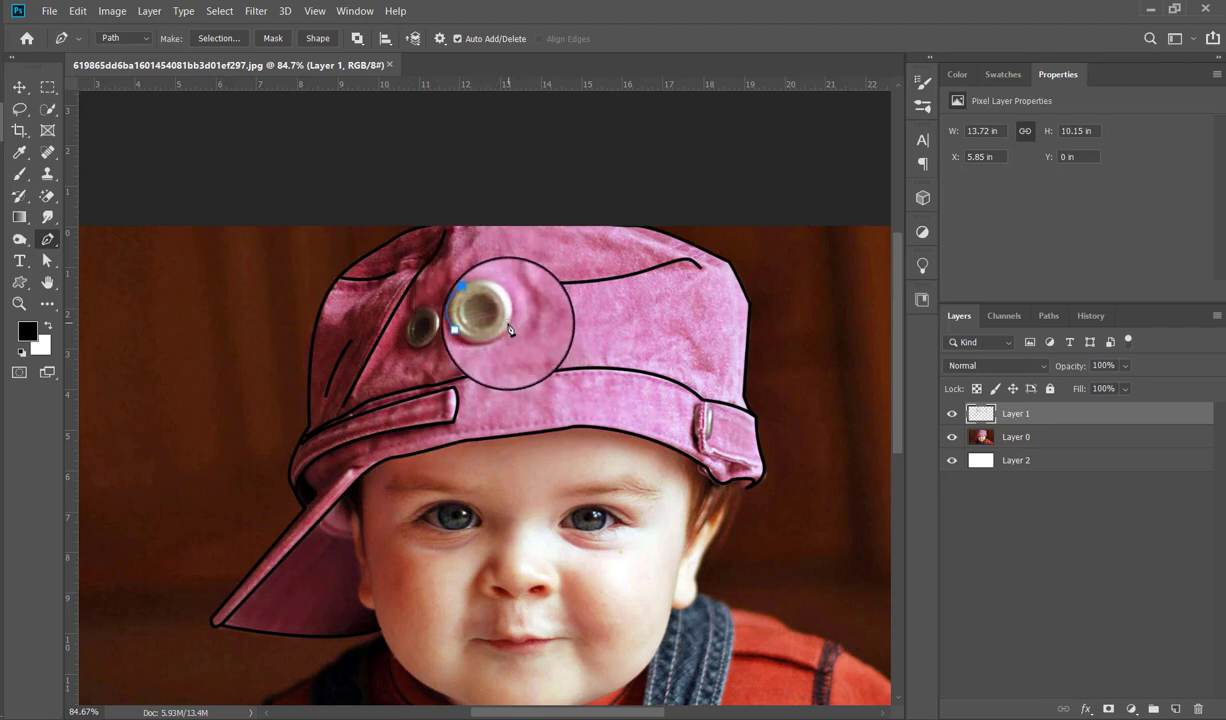
pyautogui.moveTo(512, 304)
pyautogui.mouseDown()
pyautogui.moveTo(495, 366)
pyautogui.moveTo(474, 333)
pyautogui.mouseUp()
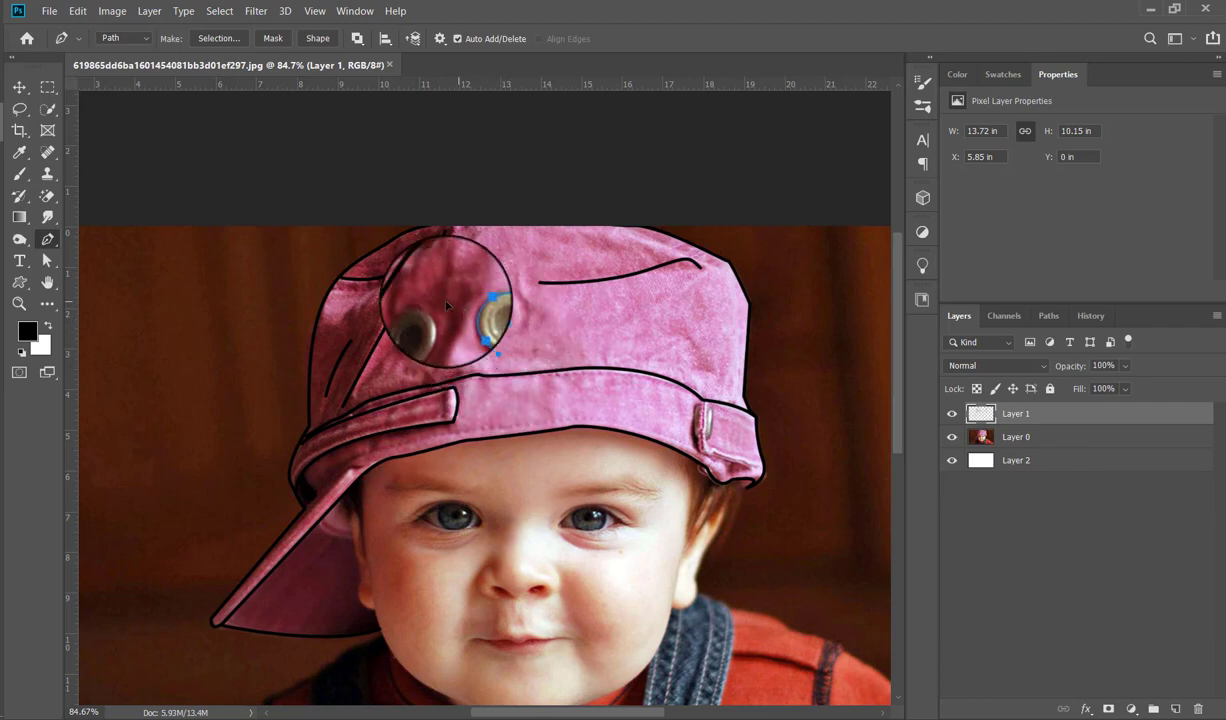
pyautogui.rightClick(480, 248)
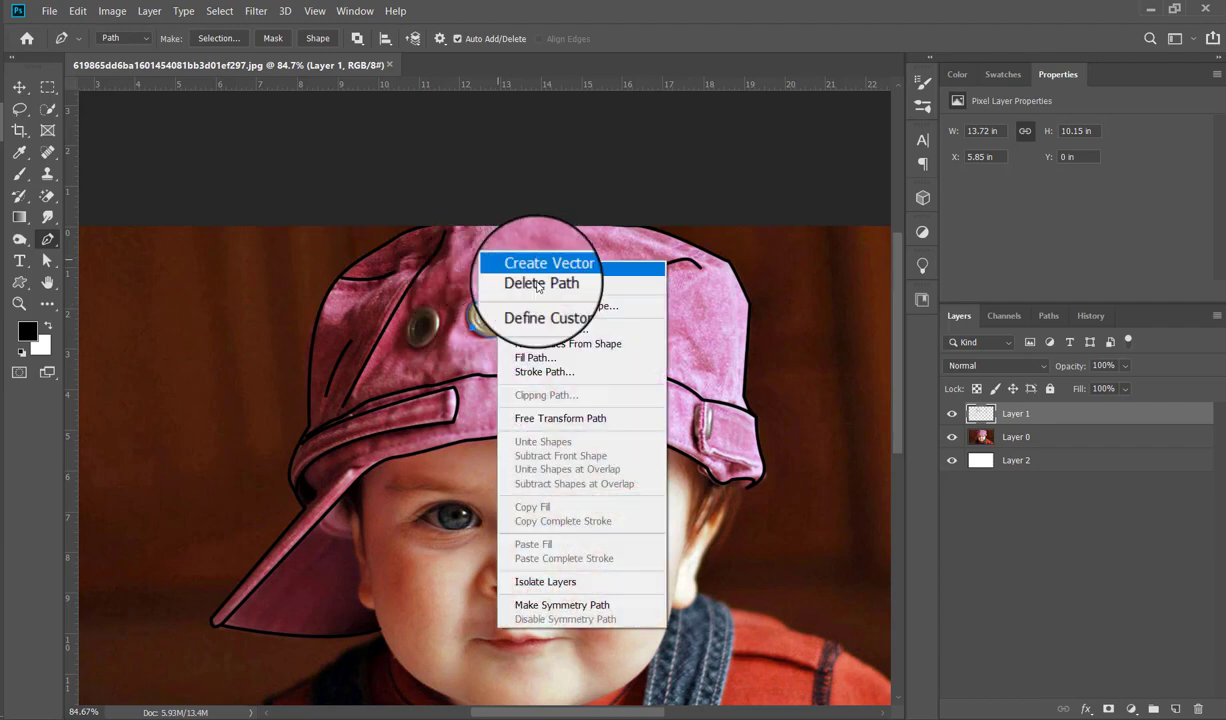
pyautogui.click(538, 373)
pyautogui.press('Return')
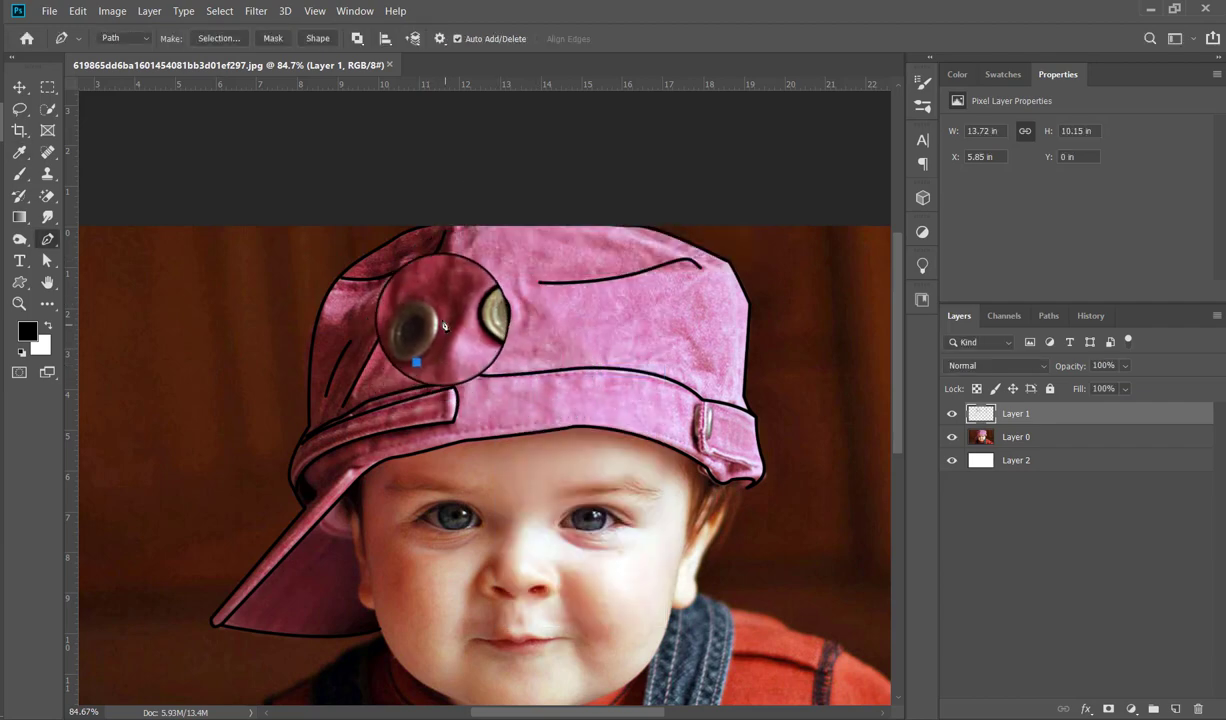
# - Trace a curved path around the smaller eyelet and stroke it black
pyautogui.moveTo(443, 318); pyautogui.dragTo(424, 295)
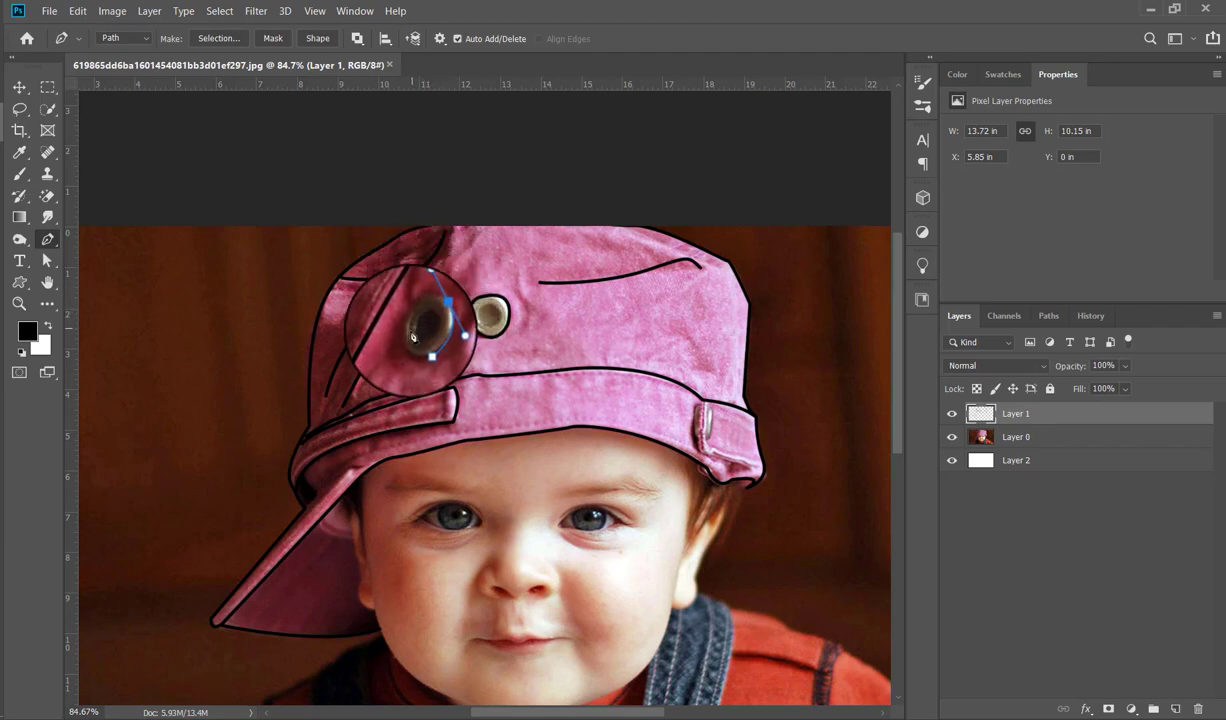
pyautogui.moveTo(405, 327)
pyautogui.mouseDown()
pyautogui.moveTo(410, 355)
pyautogui.moveTo(440, 348)
pyautogui.mouseUp()
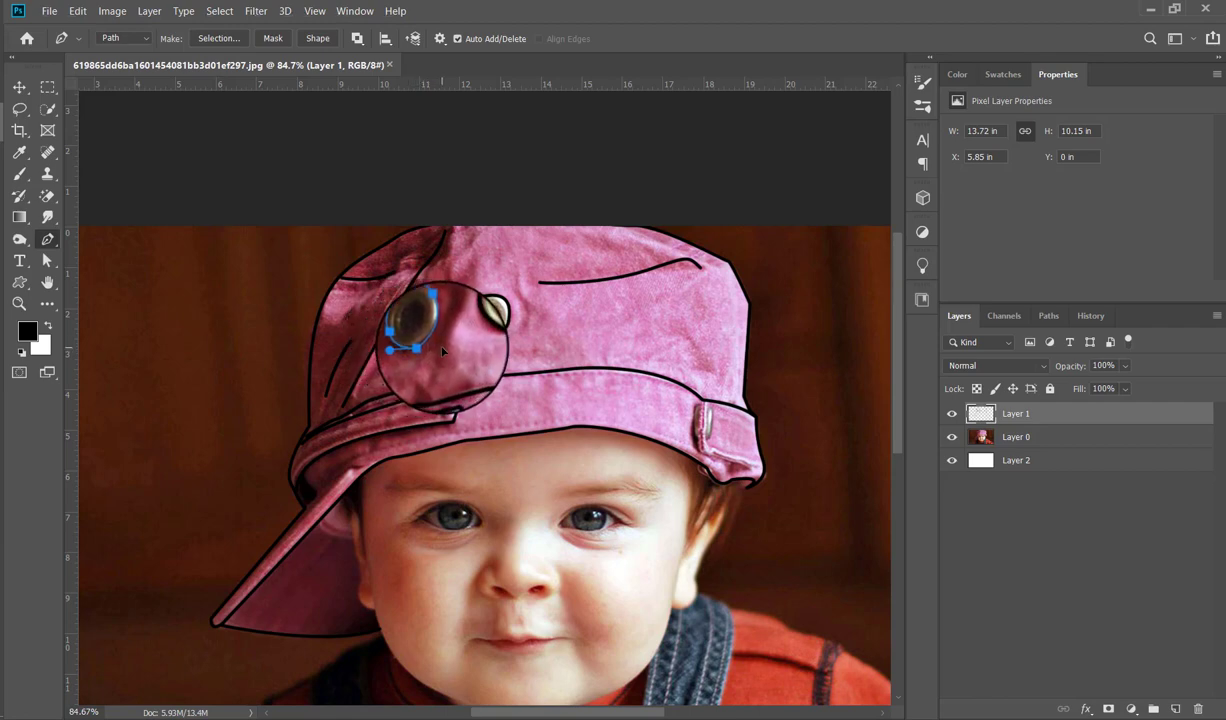
pyautogui.rightClick(432, 186)
pyautogui.click(485, 372)
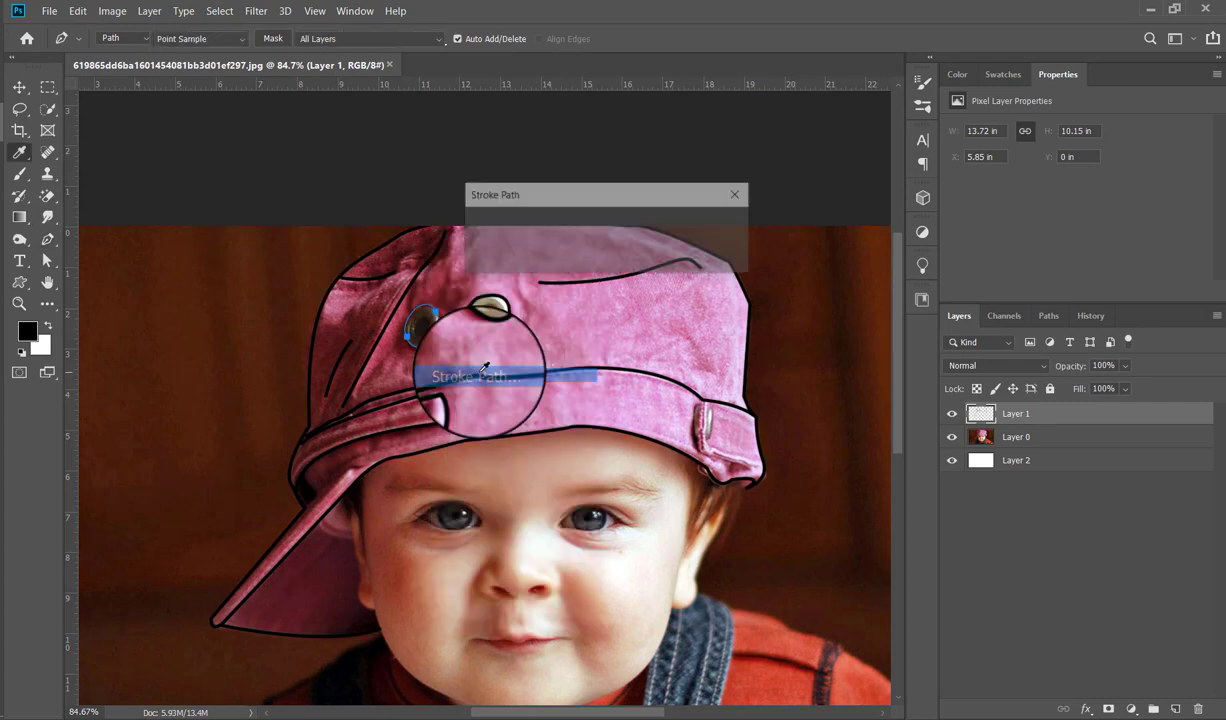
pyautogui.press('Return')
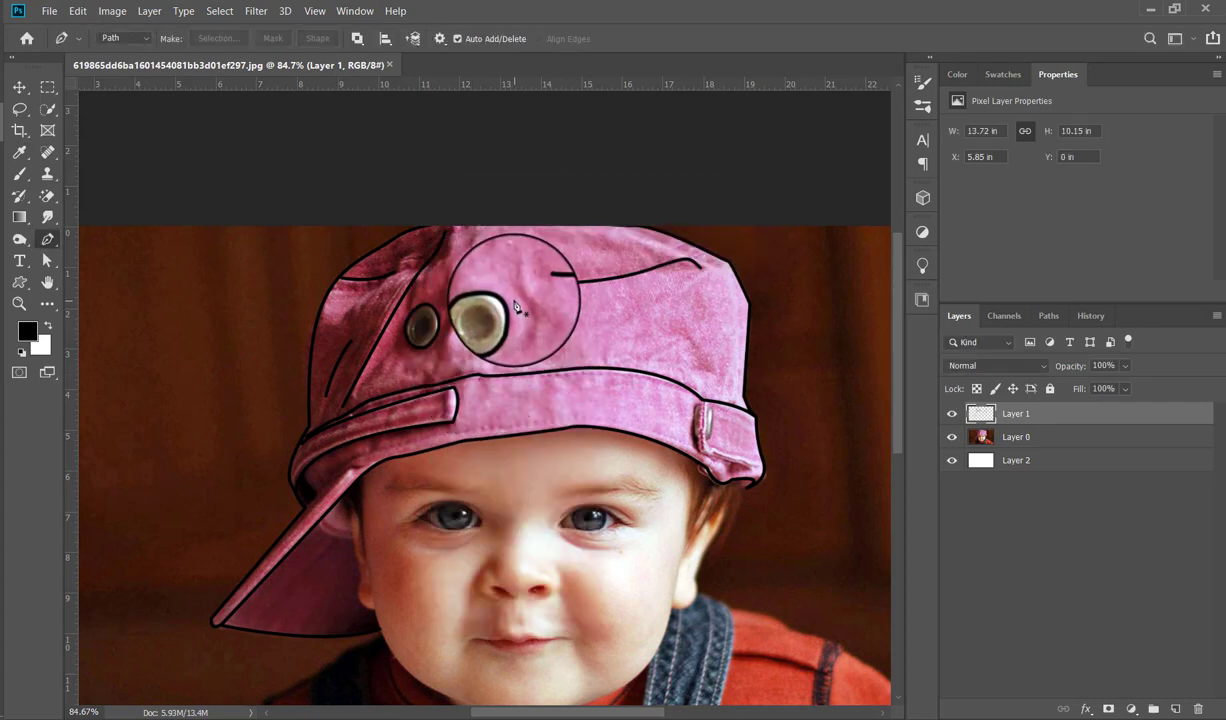
pyautogui.scroll(-3, 510, 306)
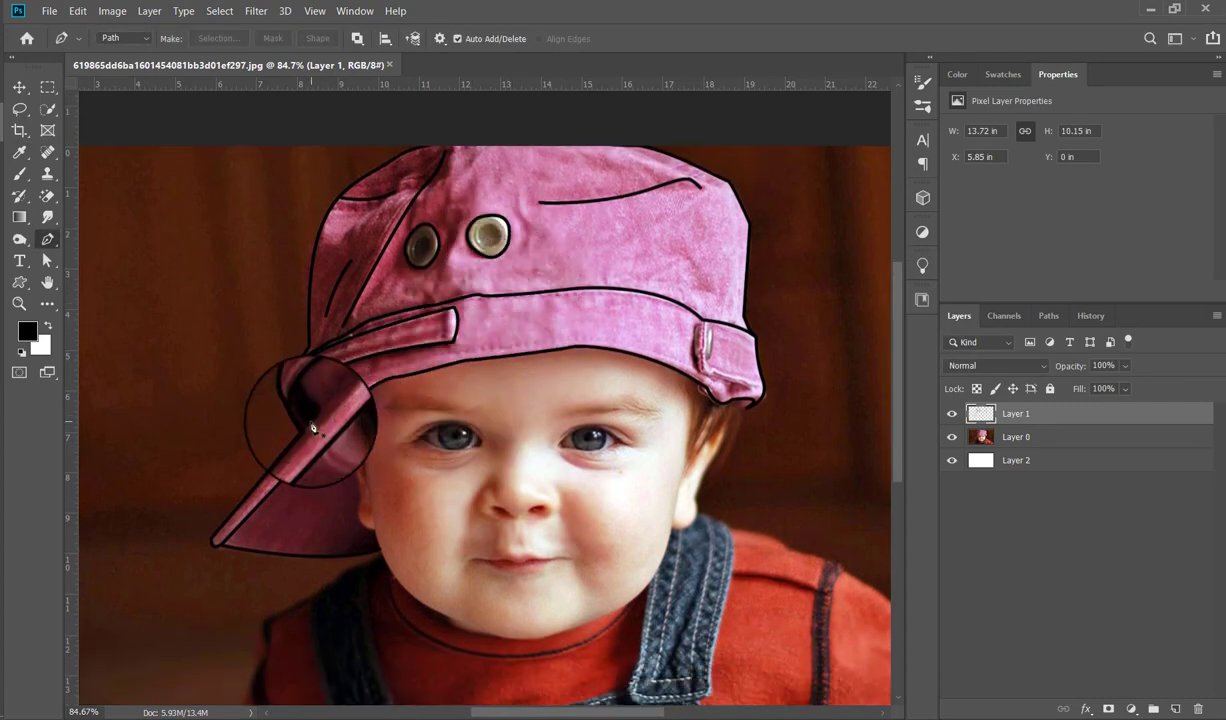
# - Pen-draw a curve along the band's lower edge from its left end to the right strap and stroke it
pyautogui.moveTo(308, 428); pyautogui.dragTo(321, 409)
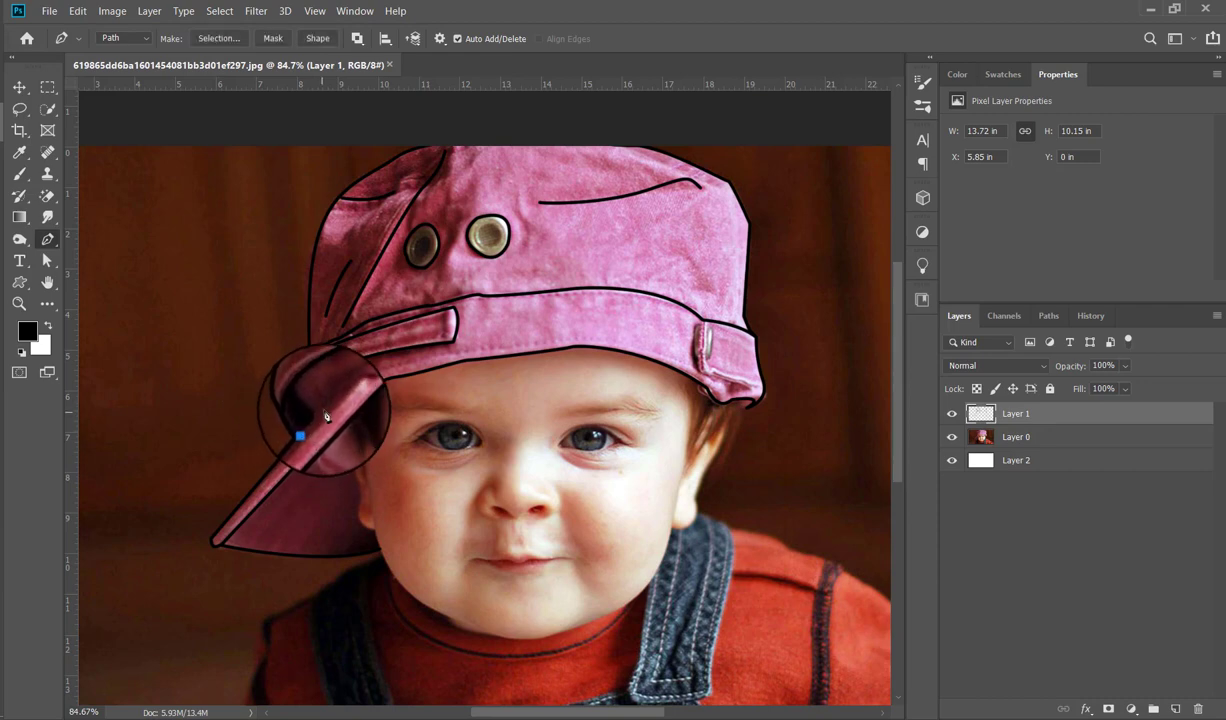
pyautogui.click(381, 369)
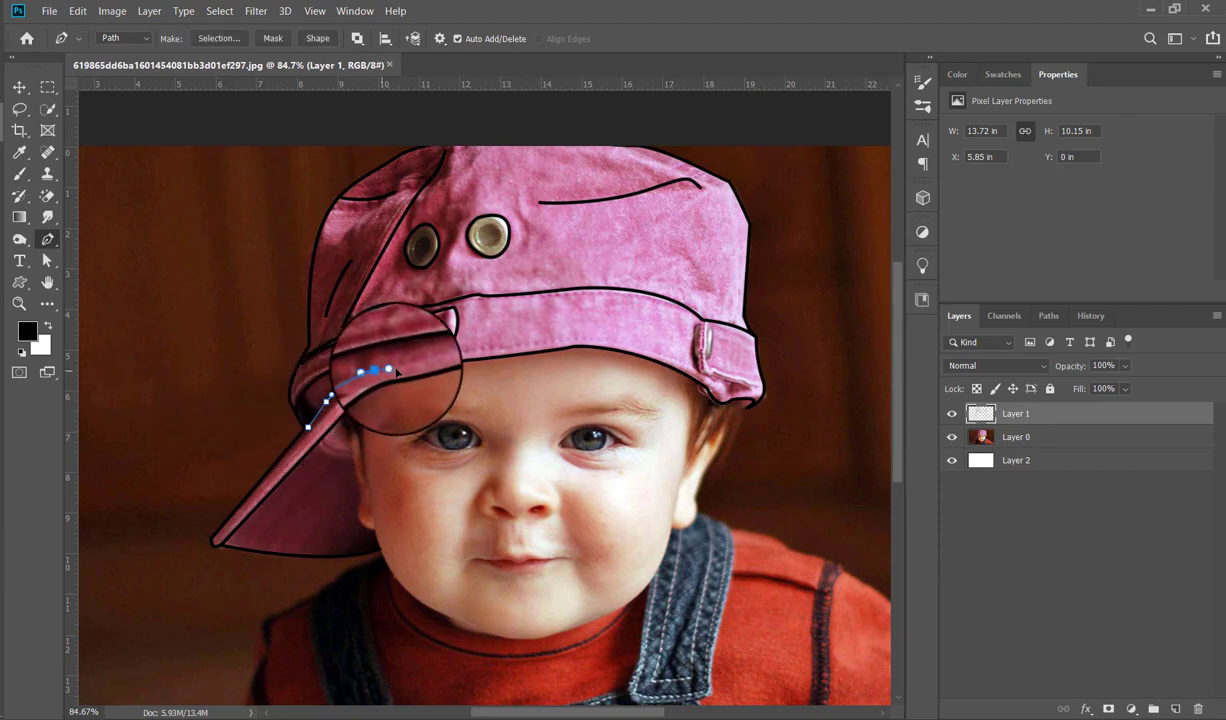
pyautogui.click(466, 352)
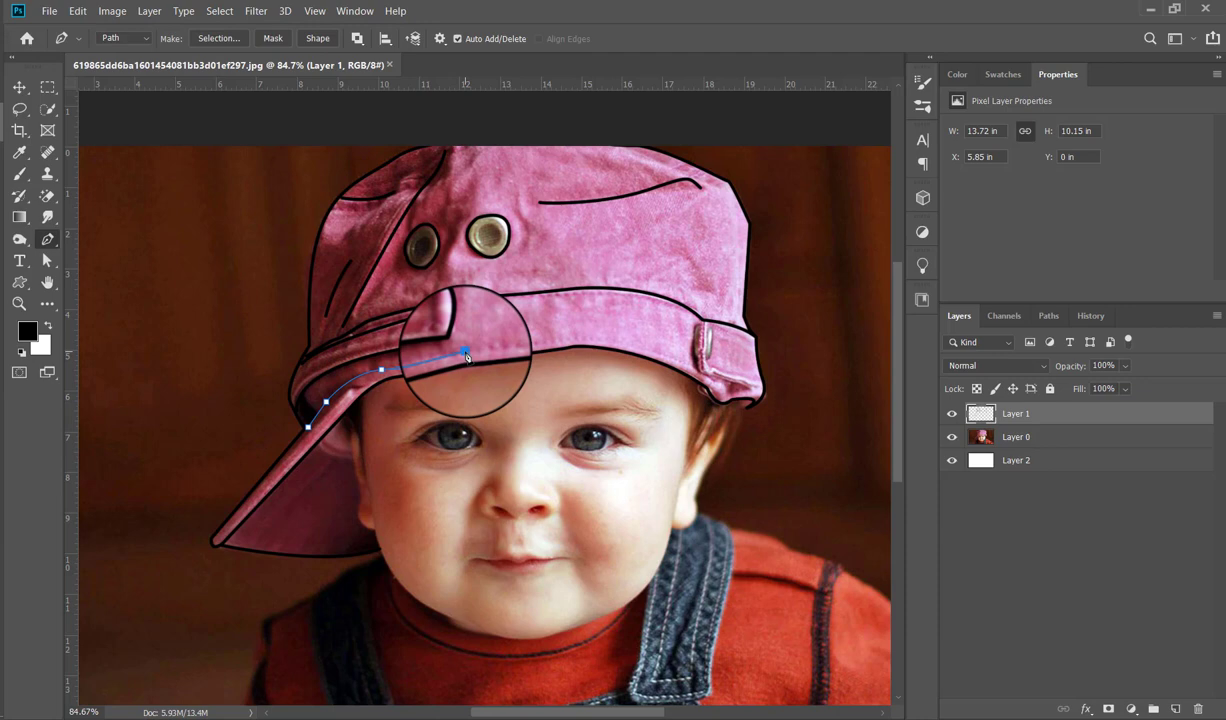
pyautogui.moveTo(579, 340); pyautogui.dragTo(595, 339)
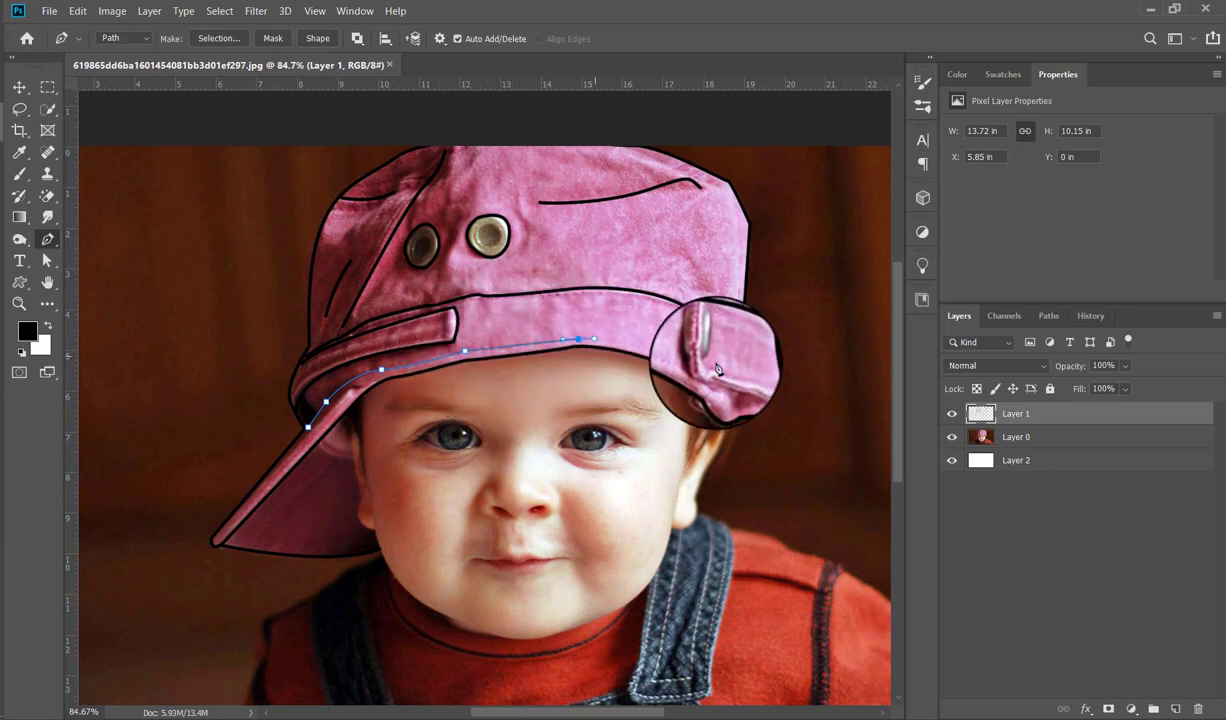
pyautogui.moveTo(683, 360); pyautogui.dragTo(720, 384)
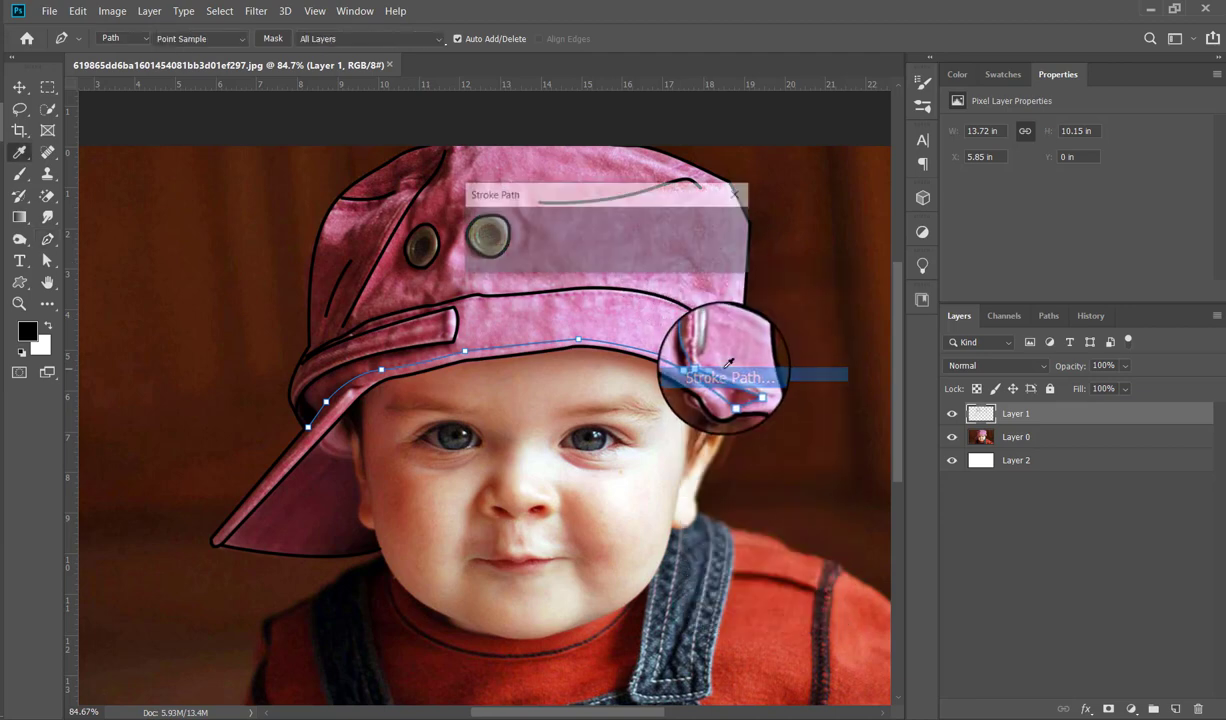
pyautogui.press('Return')
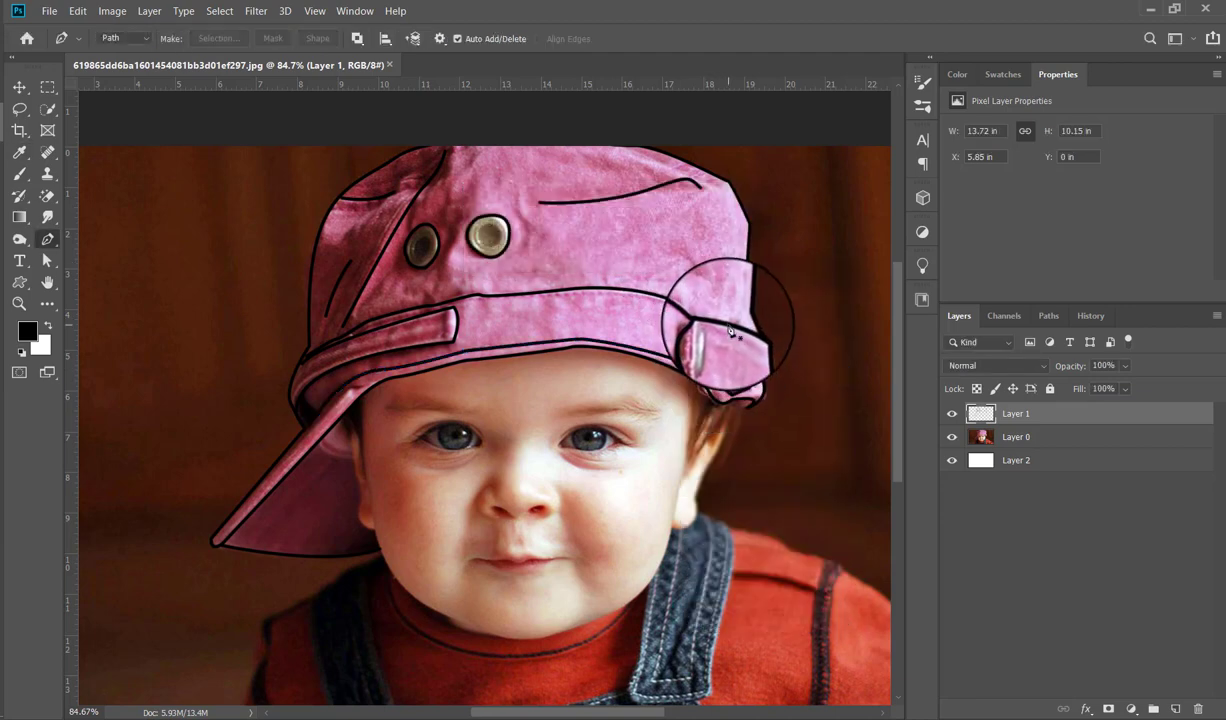
# - Stroke the right-side strap's buckle and inner tab paths with black lines
pyautogui.scroll(-1, 734, 326)
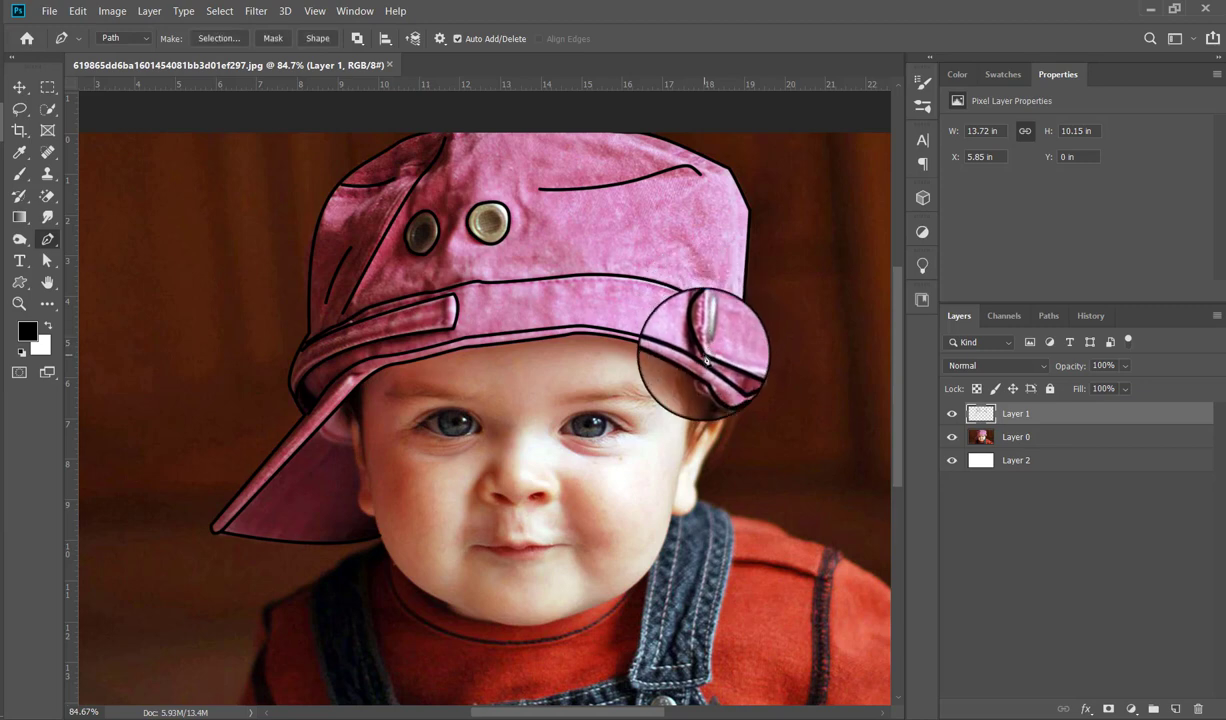
pyautogui.rightClick(721, 300)
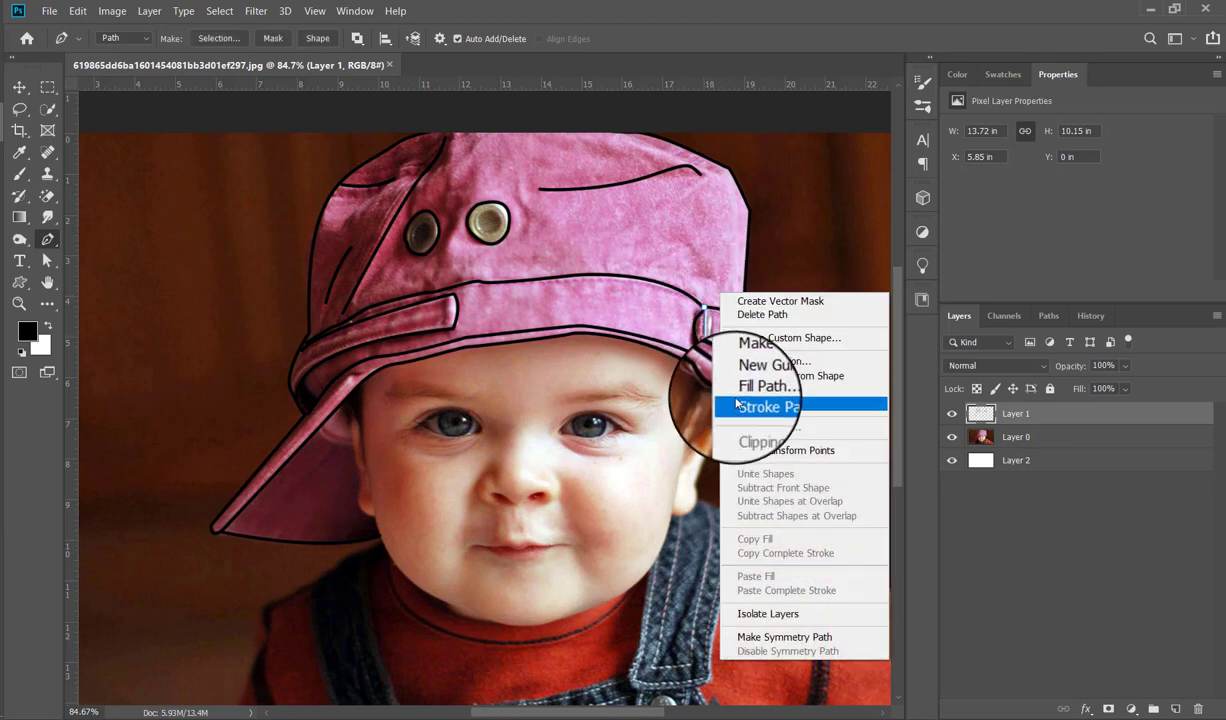
pyautogui.click(733, 400)
pyautogui.press('Return')
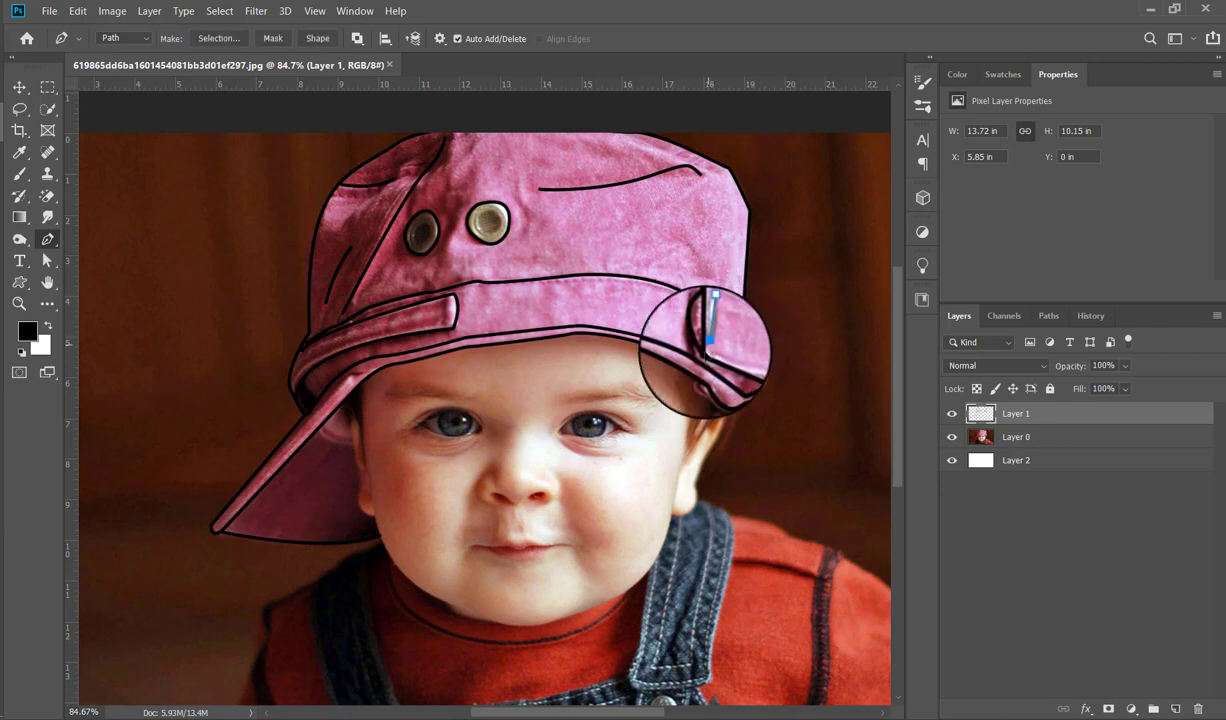
pyautogui.rightClick(708, 305)
pyautogui.click(757, 414)
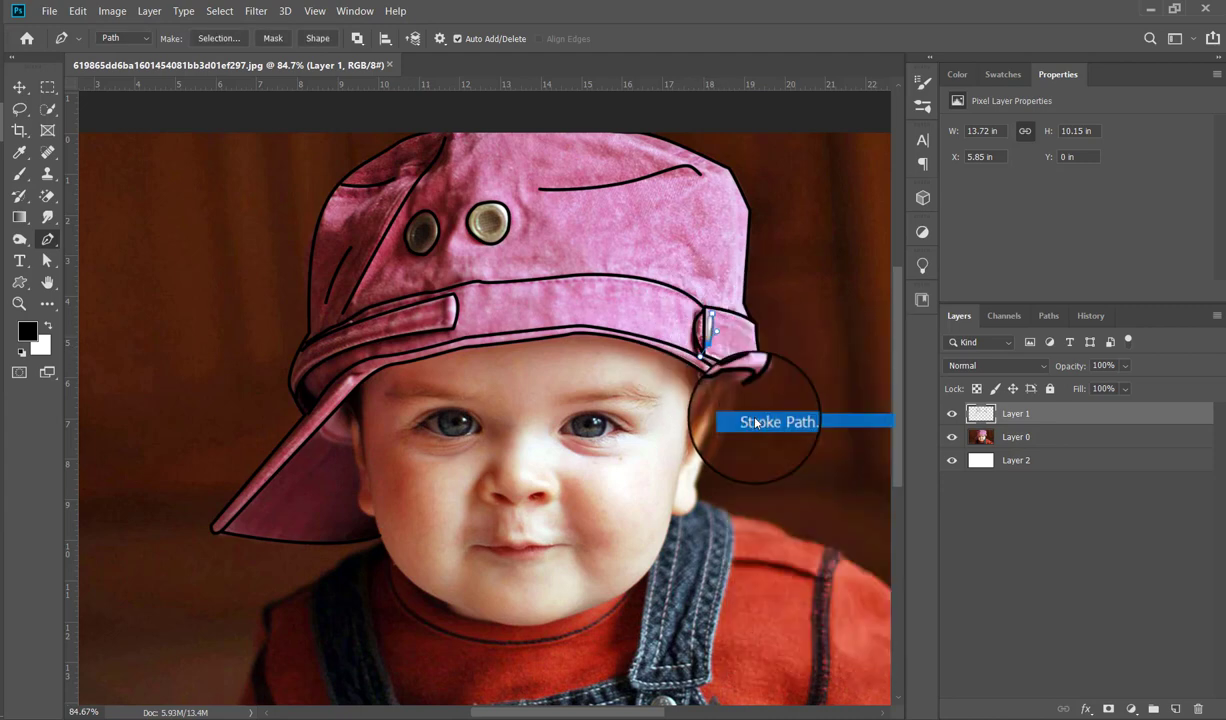
pyautogui.press('Return')
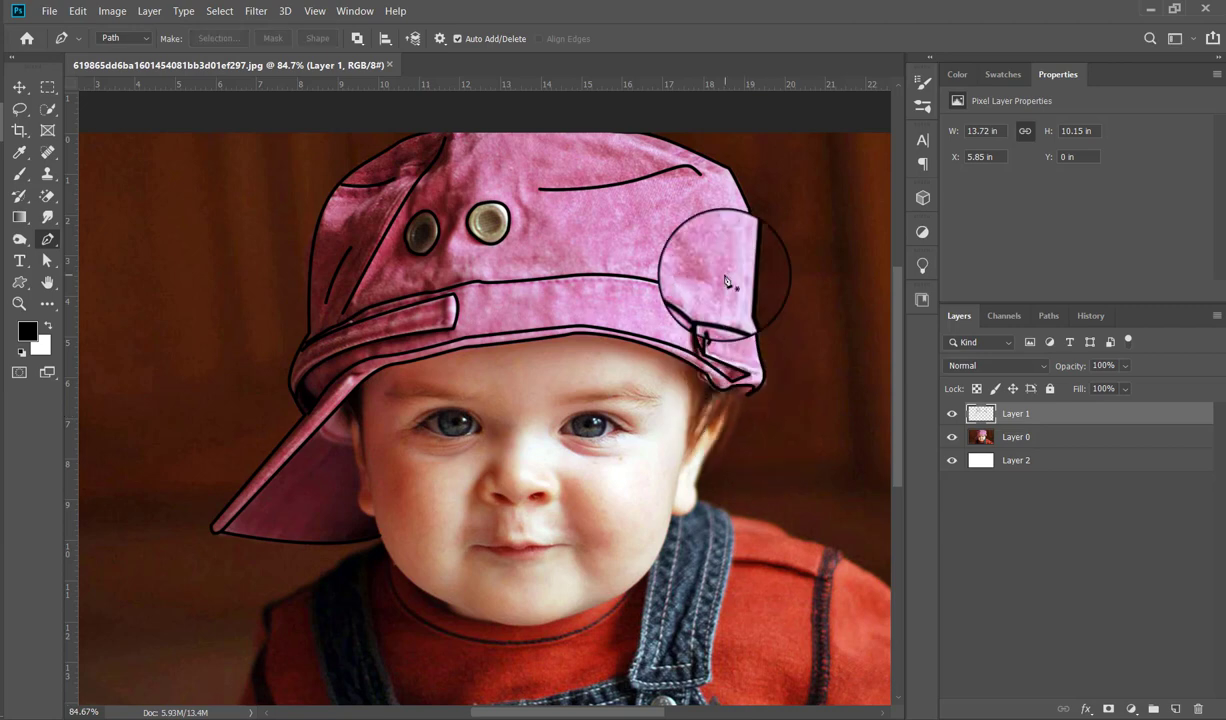
pyautogui.scroll(-2, 745, 270)
pyautogui.scroll(-1, 700, 290)
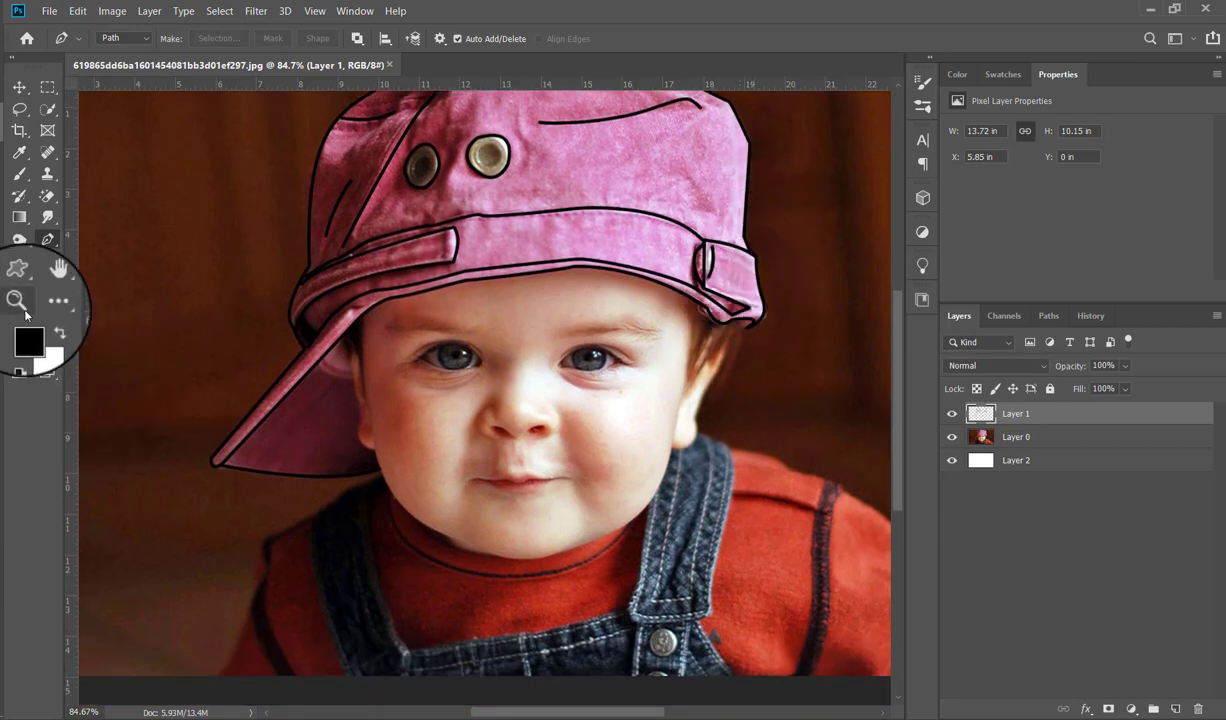
# - Zoom in to 115% and start the face path at the cap brim, curving down the left cheek
pyautogui.click(17, 300)
pyautogui.moveTo(561, 424); pyautogui.dragTo(565, 424)
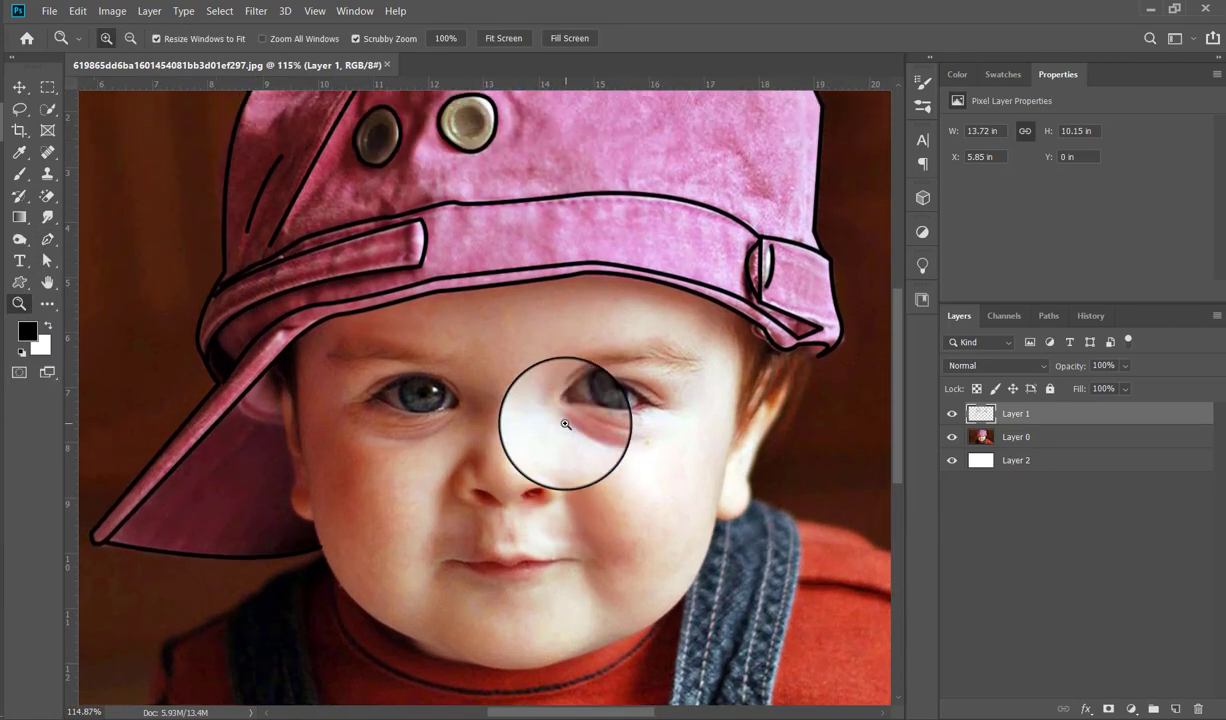
pyautogui.click(47, 239)
pyautogui.scroll(-2, 507, 309)
pyautogui.scroll(-1, 509, 315)
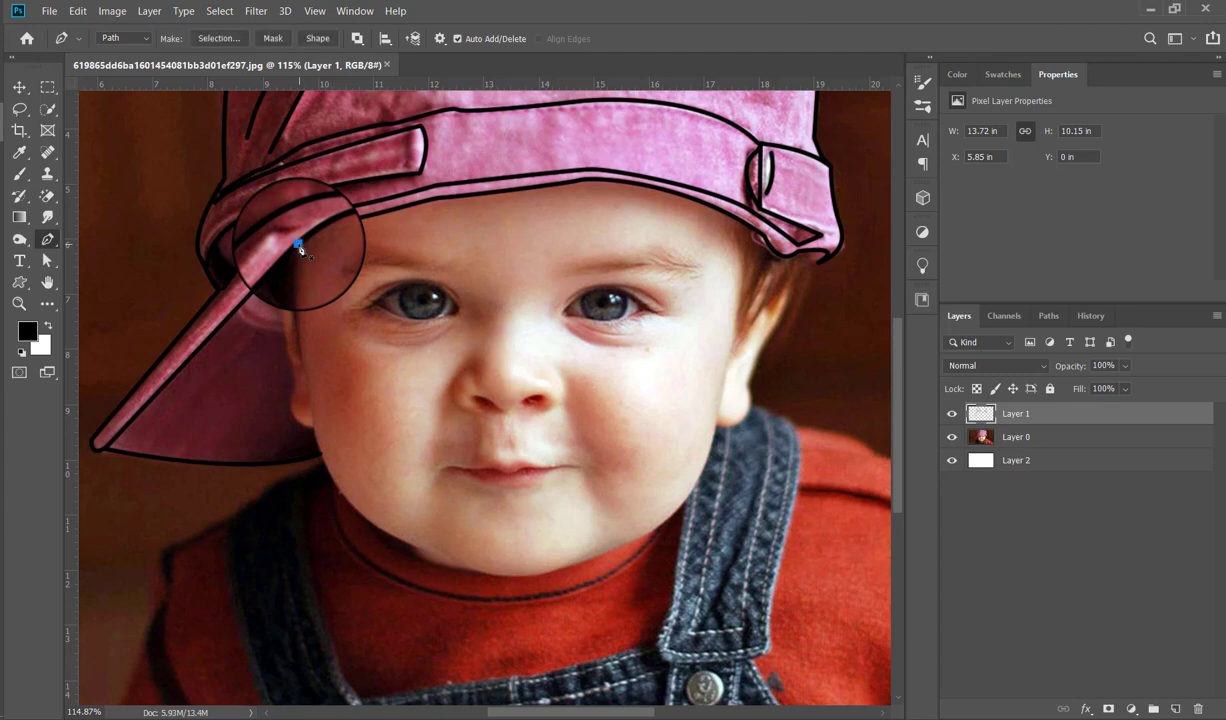
pyautogui.click(302, 357)
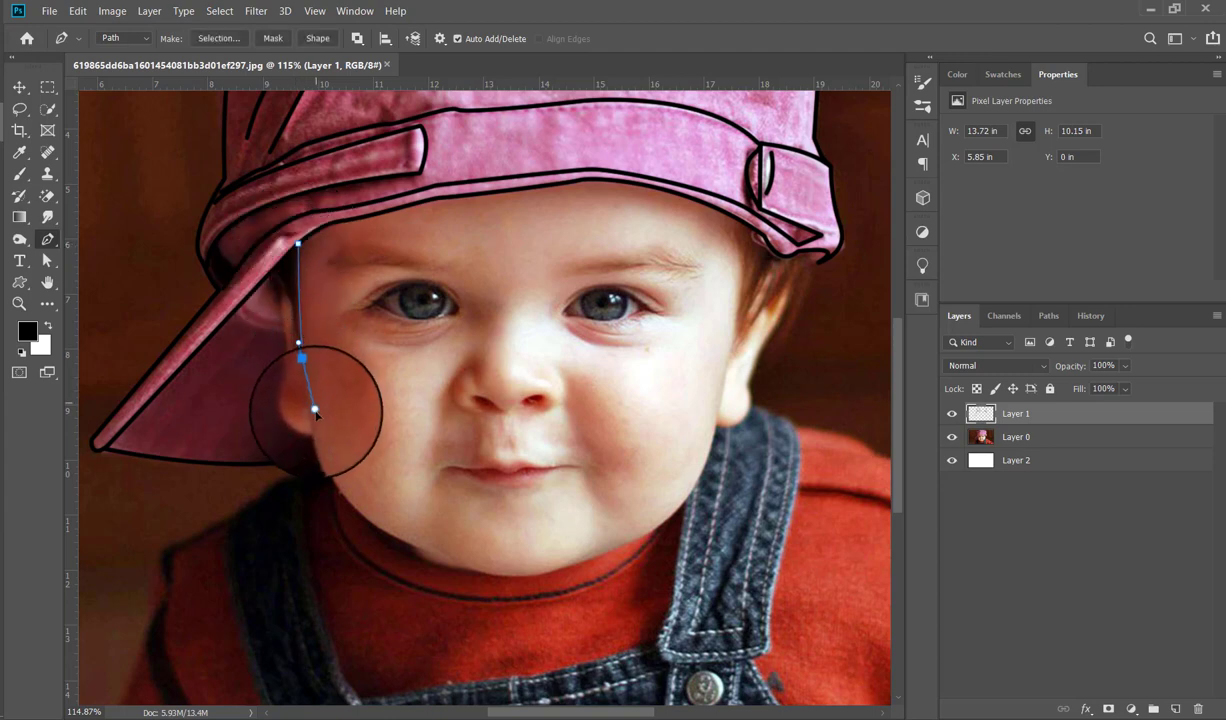
pyautogui.click(325, 434)
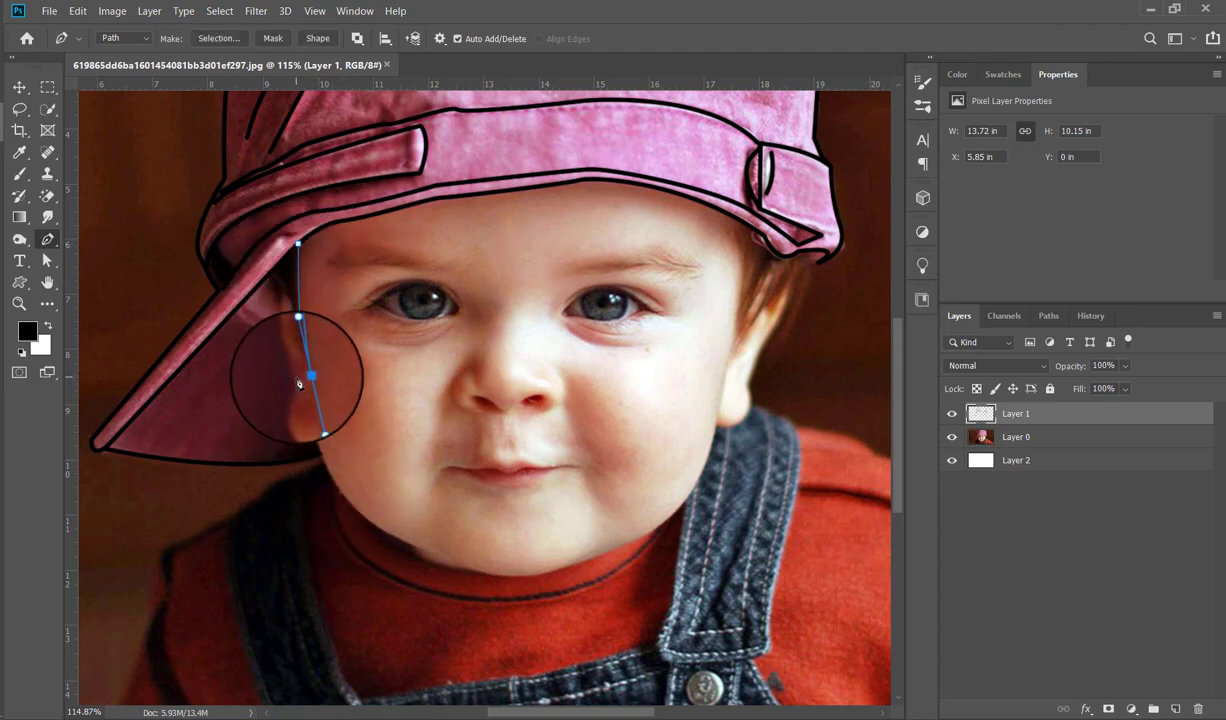
pyautogui.hotkey('ctrl', 'z')
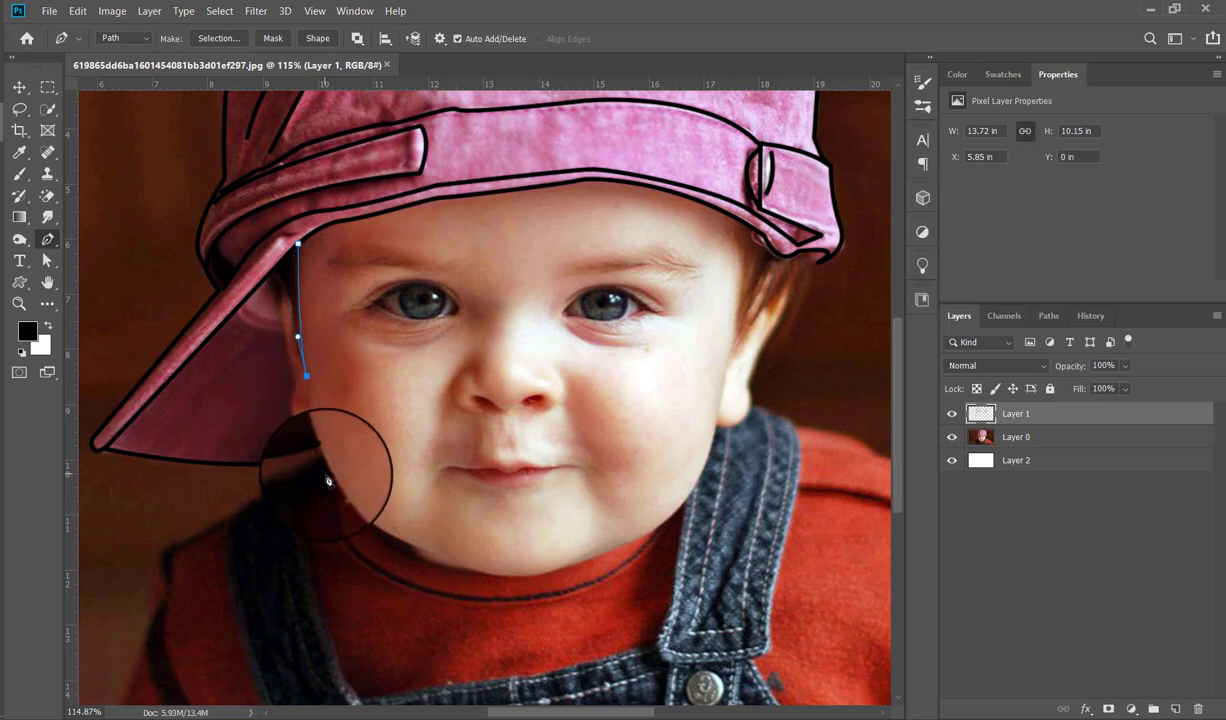
pyautogui.moveTo(324, 466); pyautogui.dragTo(351, 505)
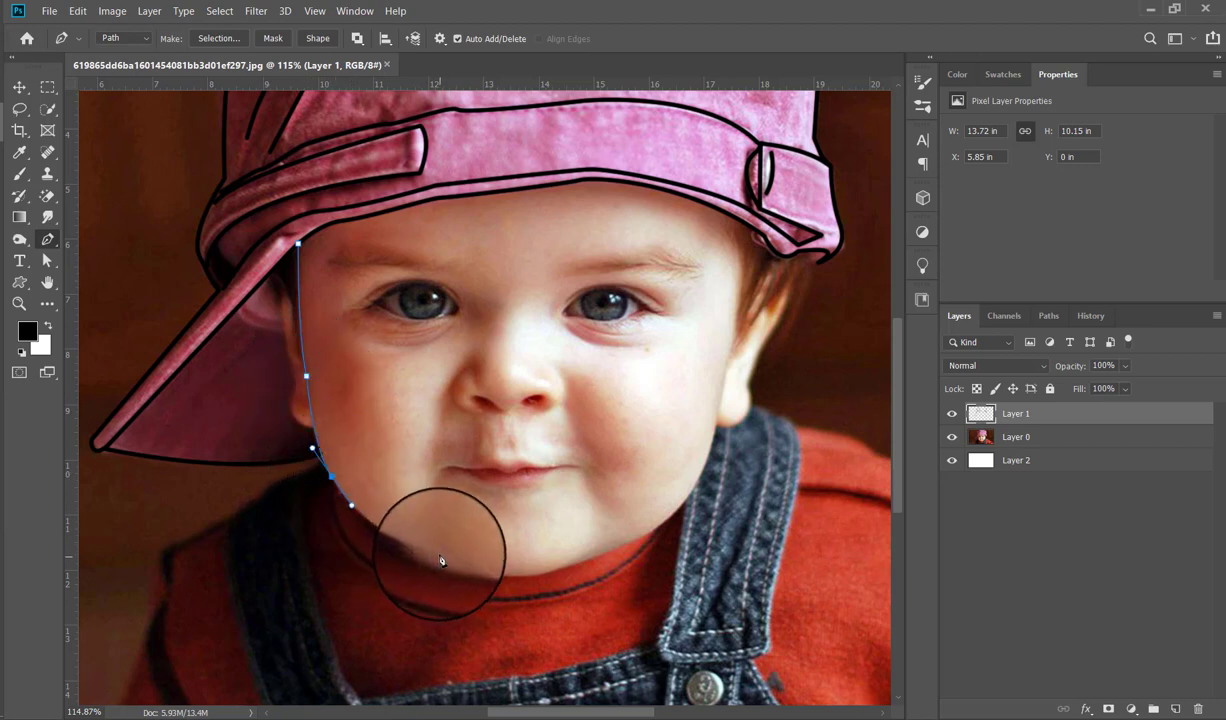
# - Continue the face path around the chin and up the right cheek, then stroke it black
pyautogui.moveTo(439, 554); pyautogui.dragTo(502, 588)
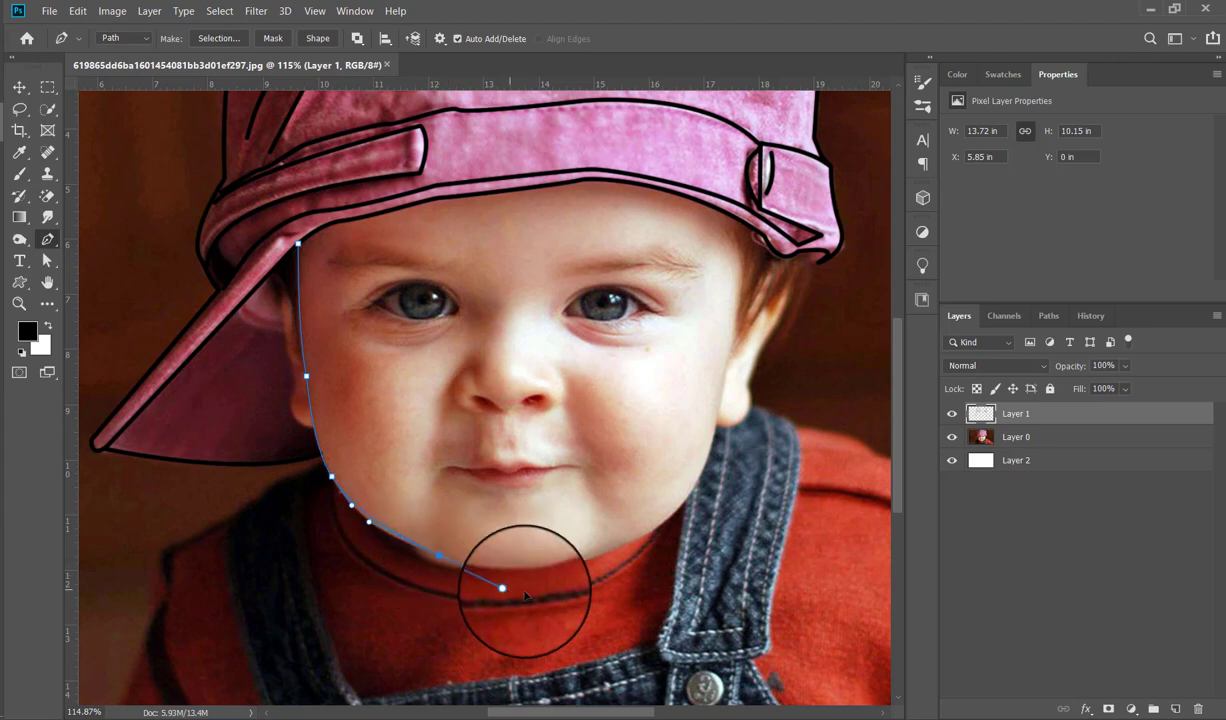
pyautogui.click(439, 554)
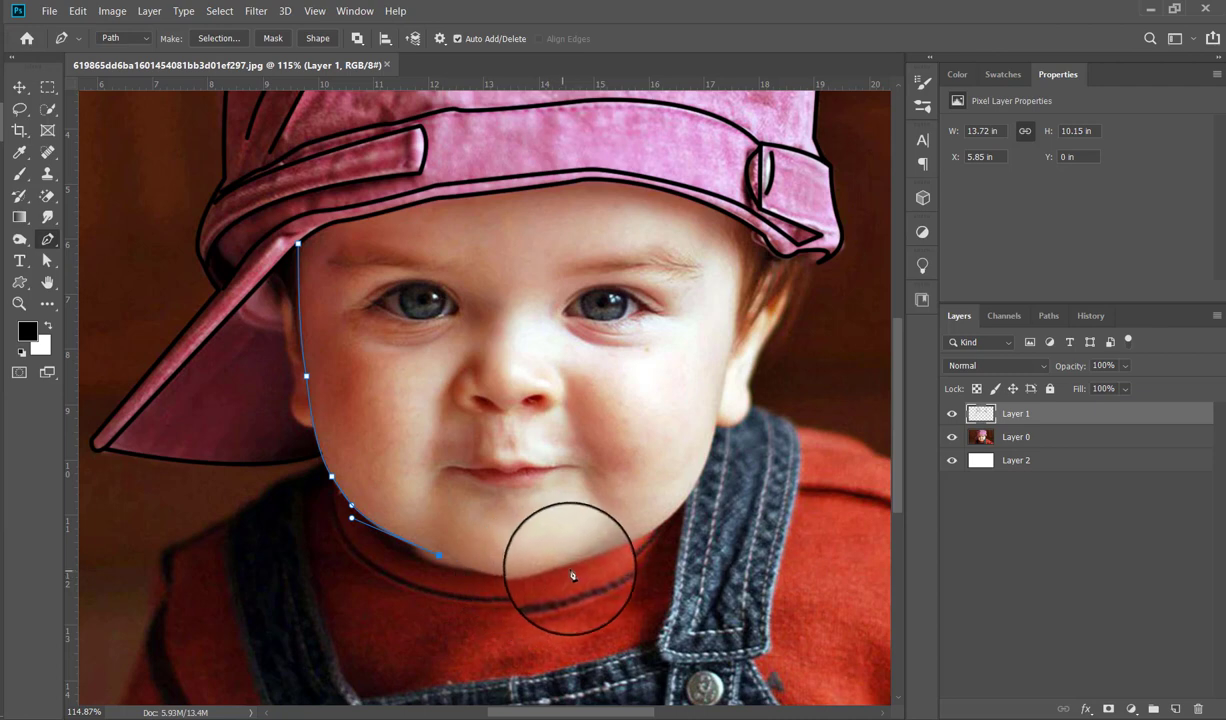
pyautogui.moveTo(581, 561); pyautogui.dragTo(660, 527)
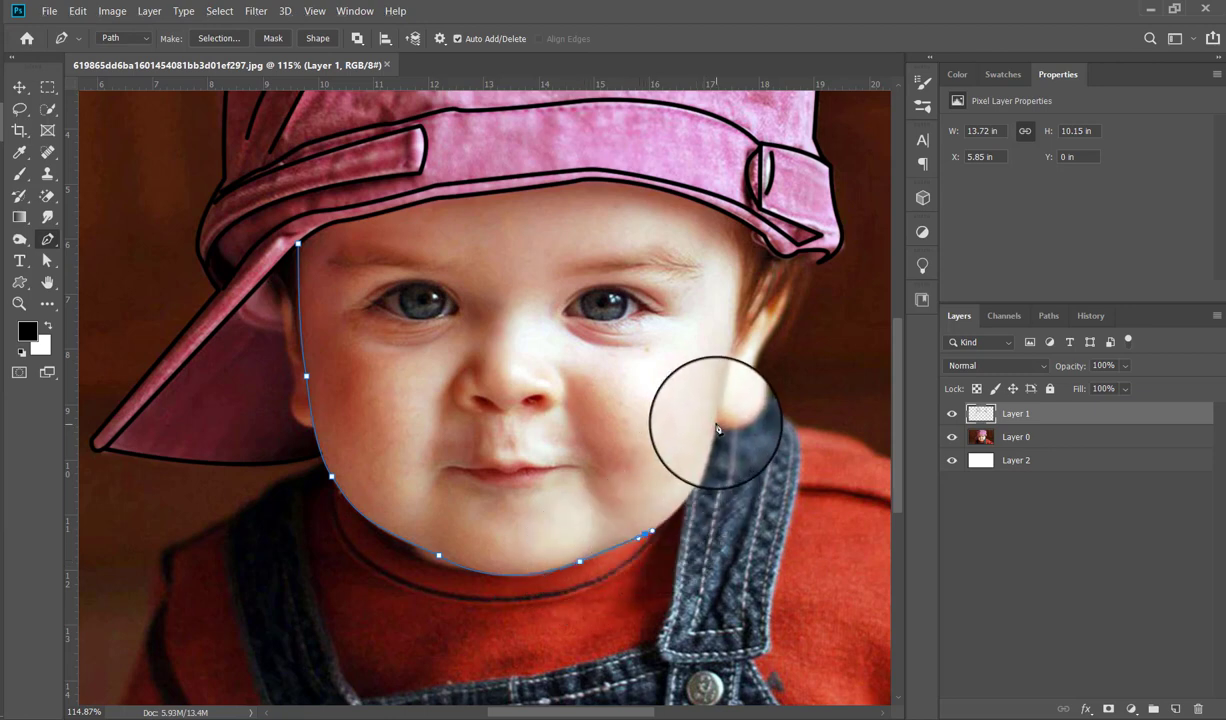
pyautogui.moveTo(718, 420)
pyautogui.mouseDown()
pyautogui.moveTo(733, 325)
pyautogui.moveTo(736, 338)
pyautogui.mouseUp()
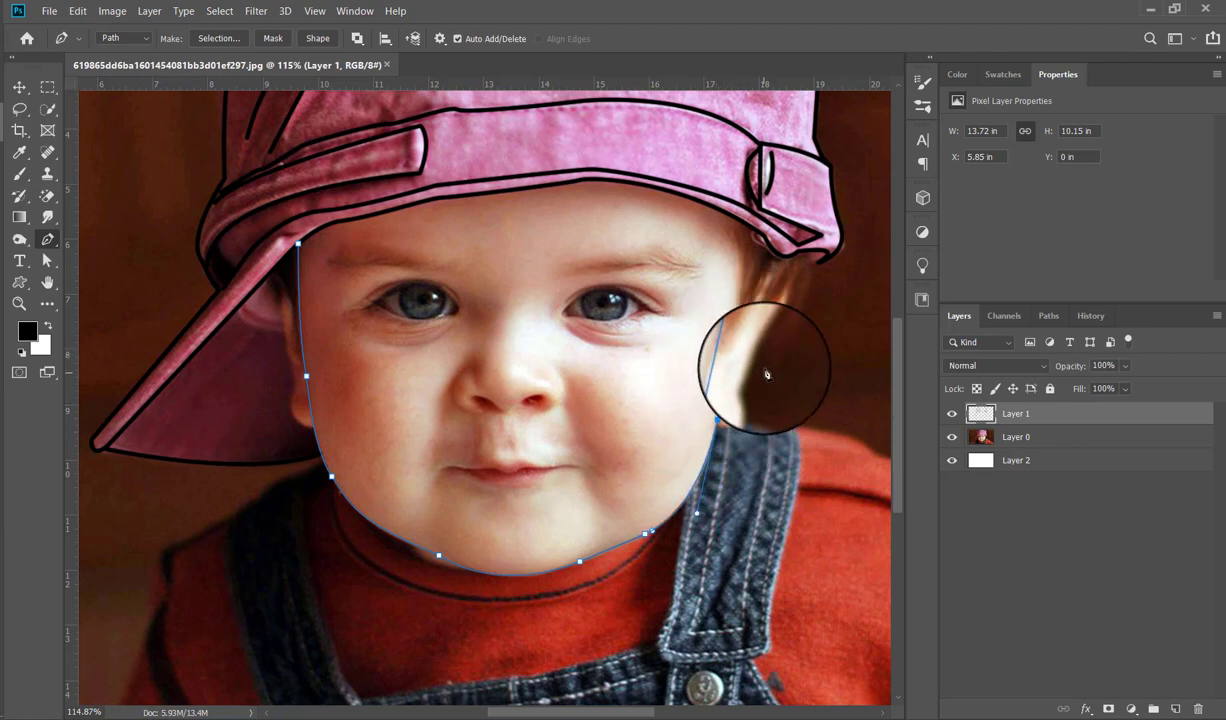
pyautogui.scroll(3, 740, 370)
pyautogui.moveTo(745, 395); pyautogui.dragTo(727, 300)
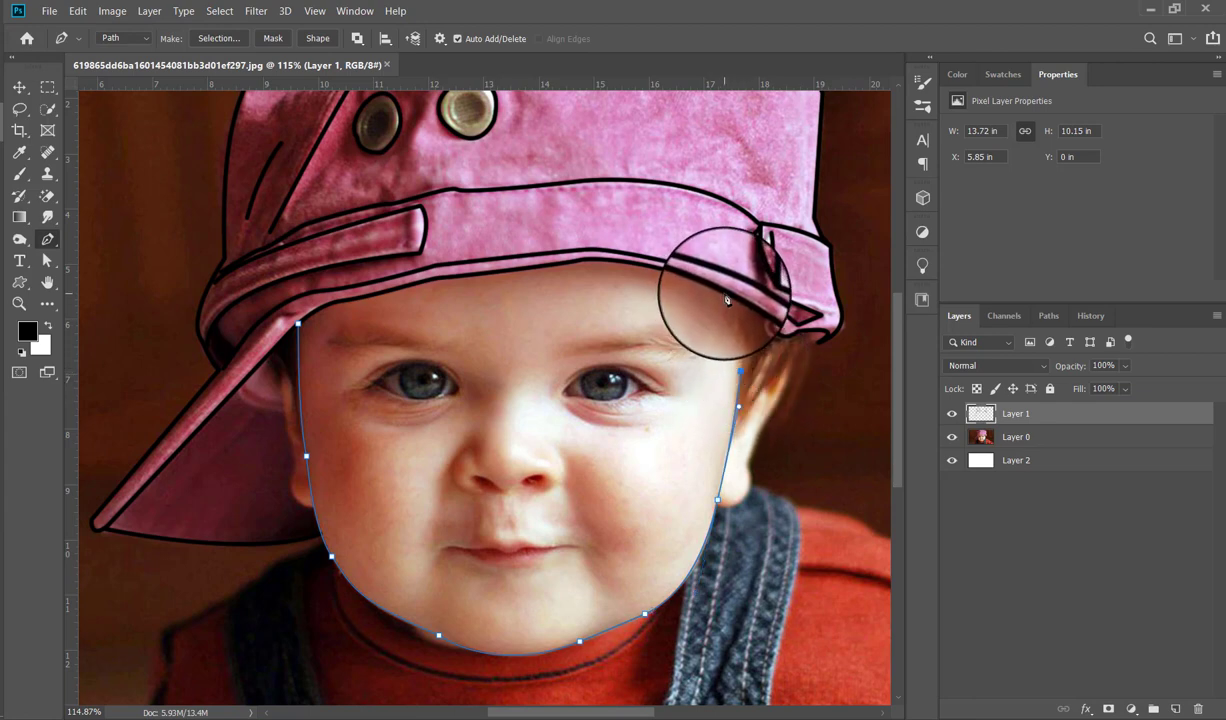
pyautogui.moveTo(727, 297); pyautogui.dragTo(714, 288)
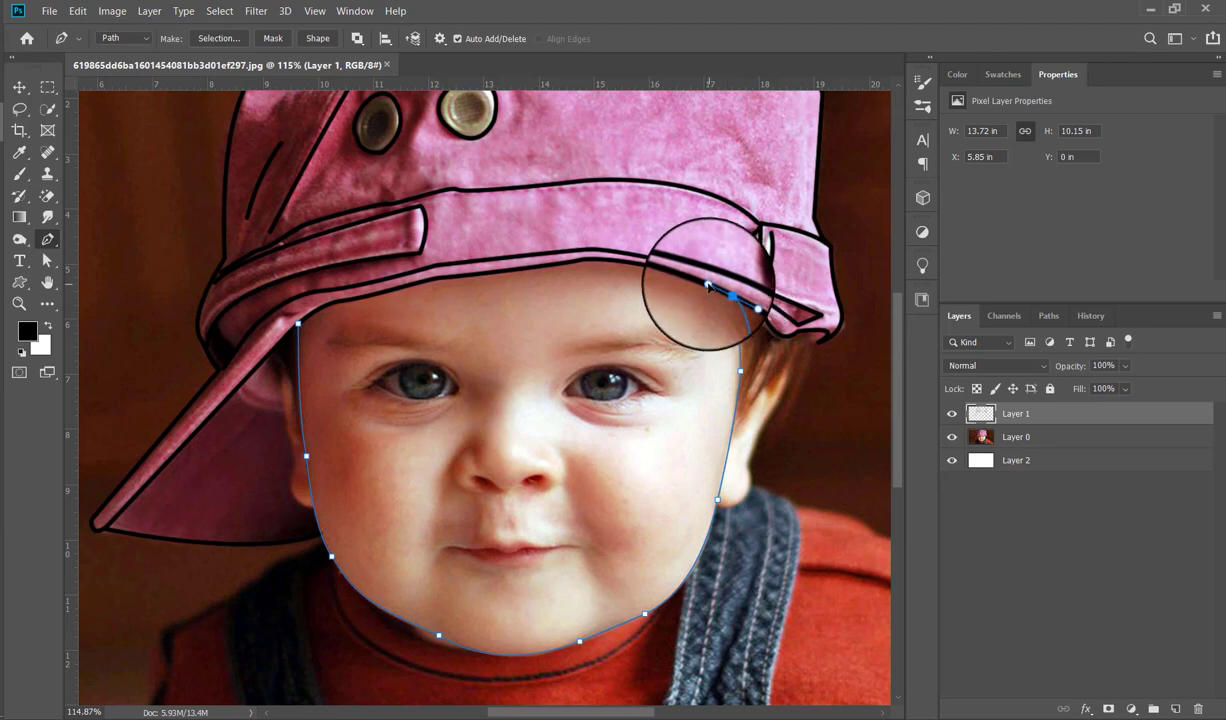
pyautogui.rightClick(718, 251)
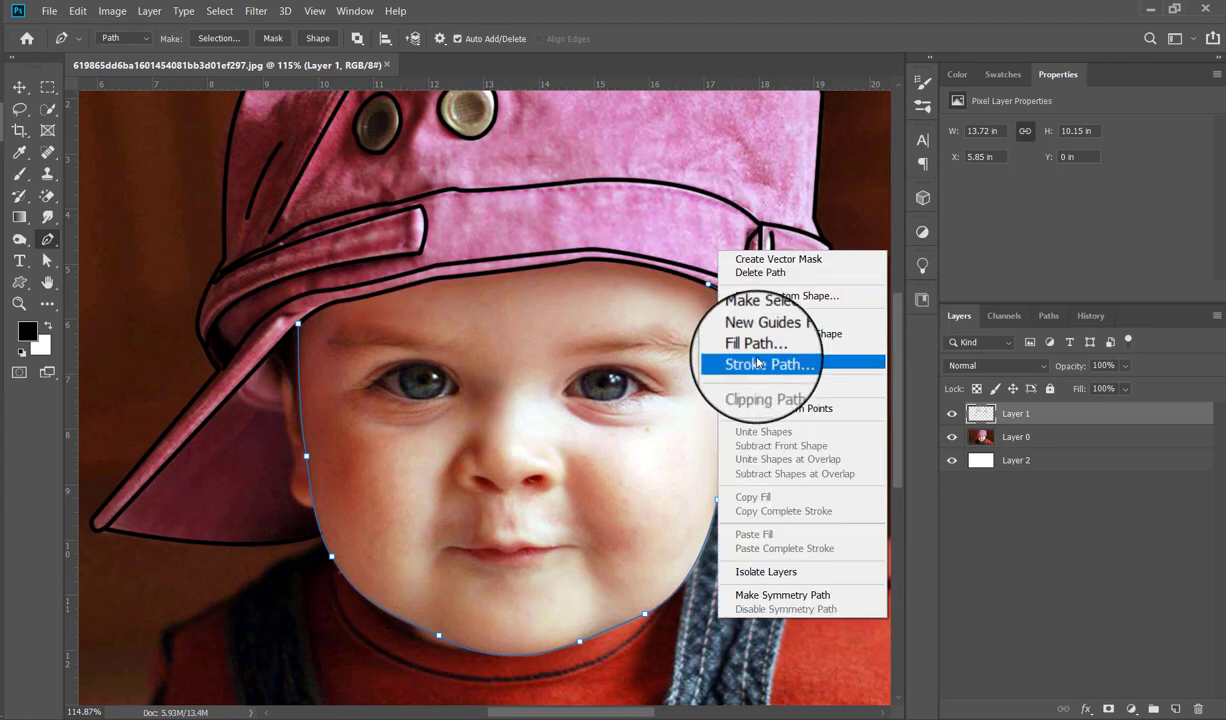
pyautogui.click(757, 363)
pyautogui.press('Return')
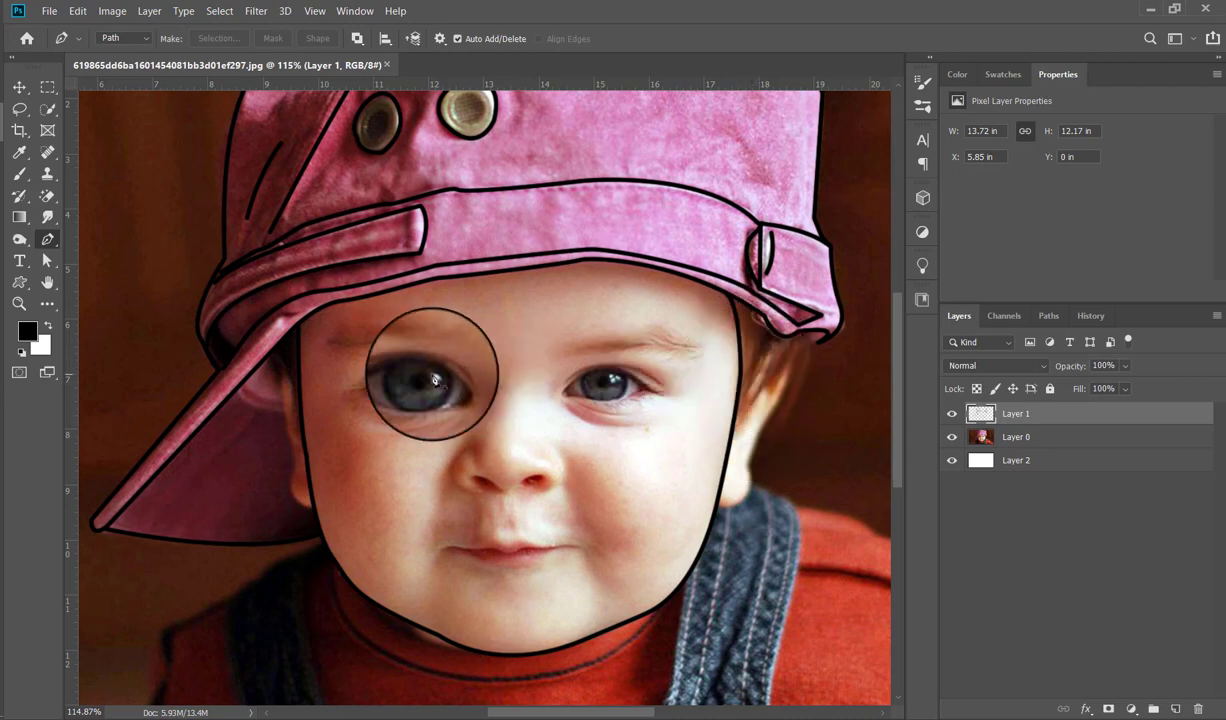
# - Trace a closed path in the gap between the left cap brim and cheek and fill it black
pyautogui.click(270, 360)
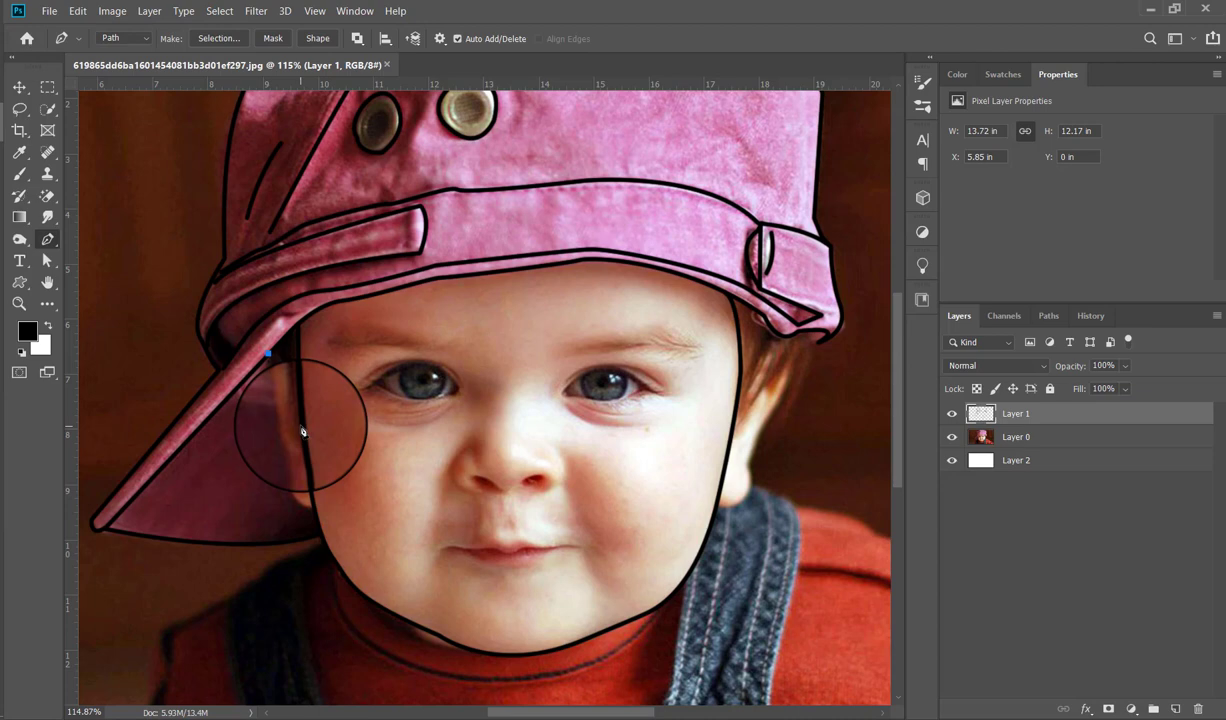
pyautogui.click(309, 481)
pyautogui.click(301, 426)
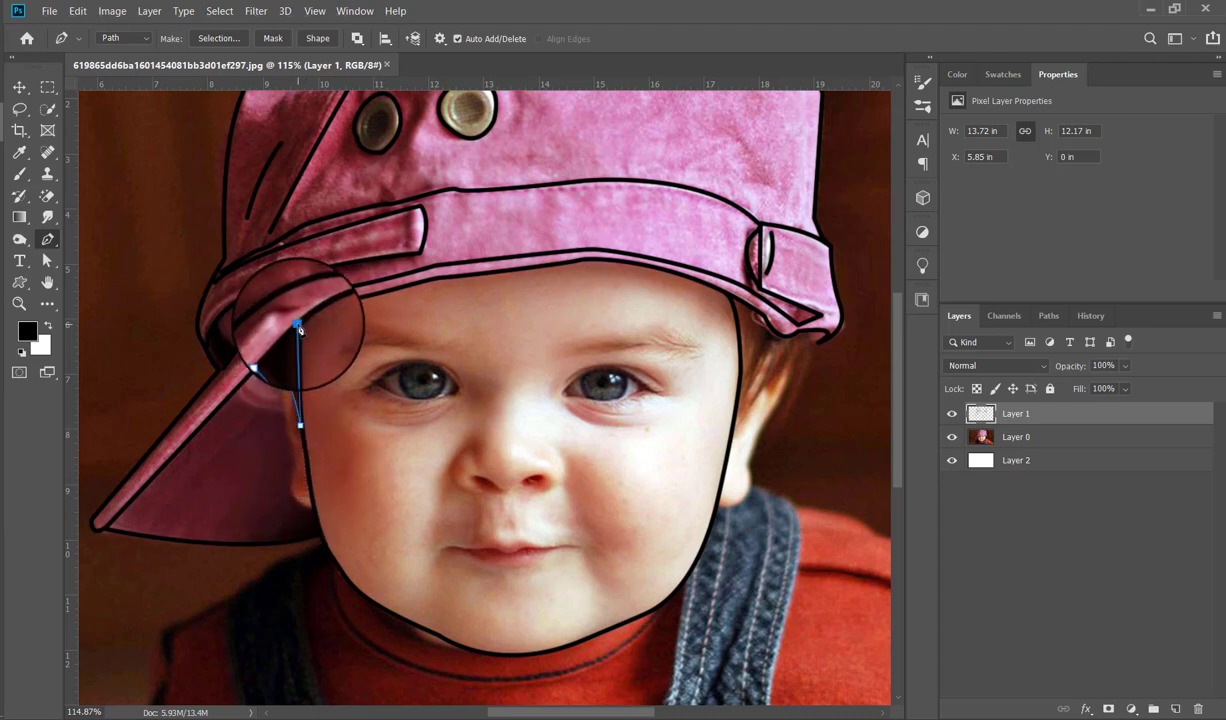
pyautogui.click(268, 354)
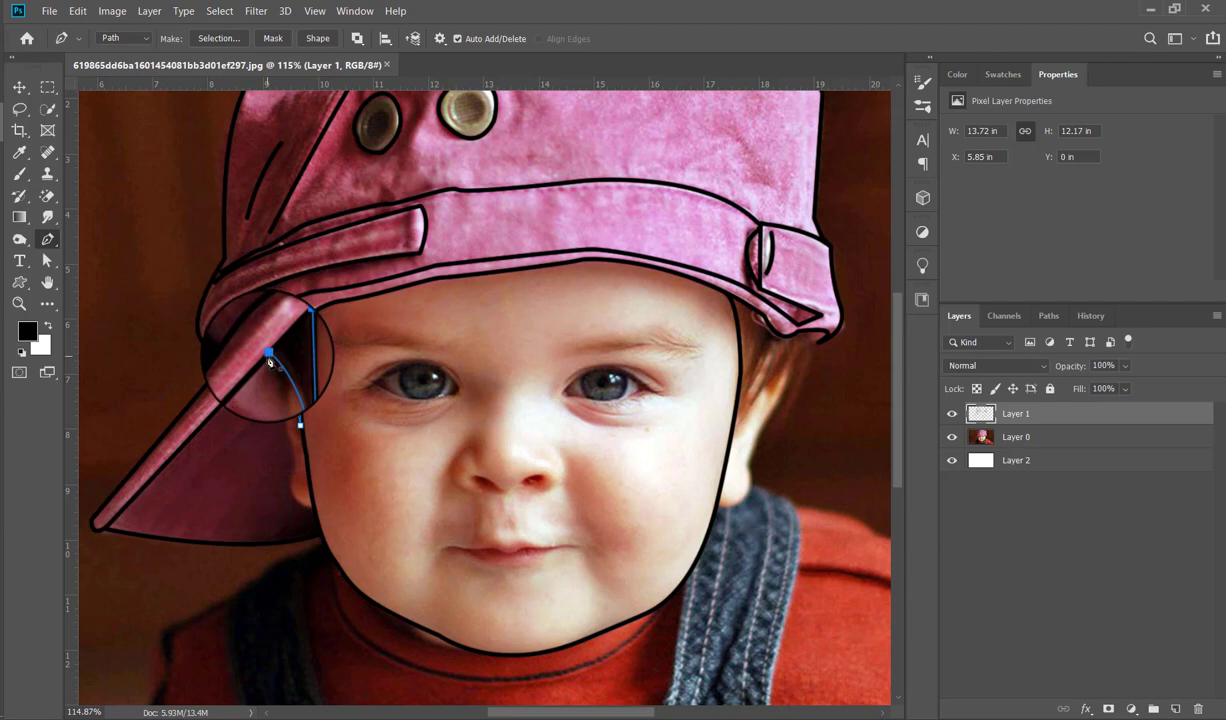
pyautogui.rightClick(322, 295)
pyautogui.click(370, 389)
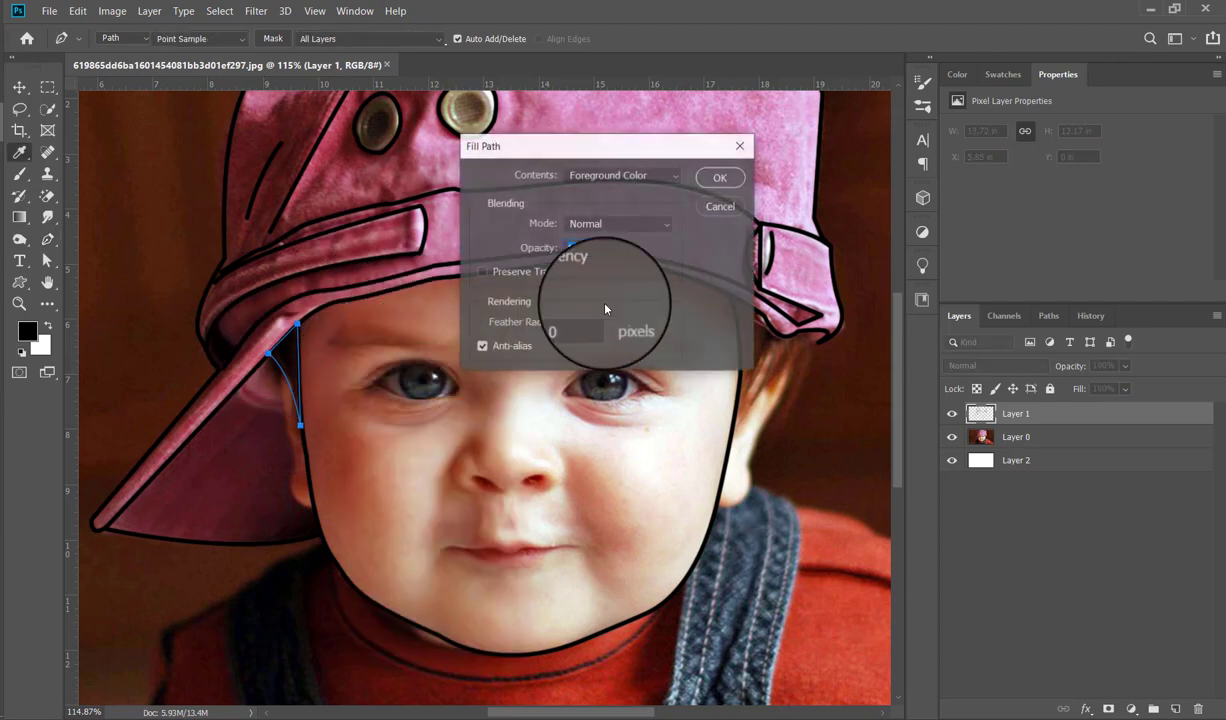
pyautogui.click(727, 178)
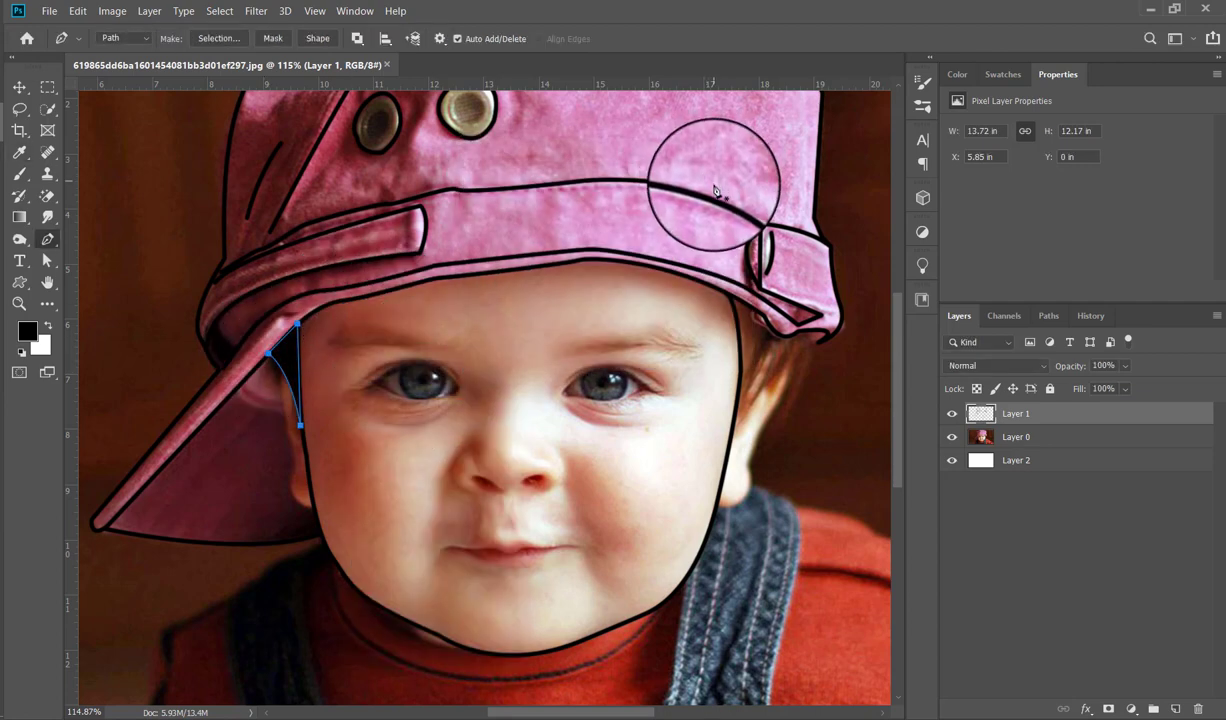
# - Trace the outer edge of the right ear and stroke it with a black brush line
pyautogui.scroll(-1, 528, 345)
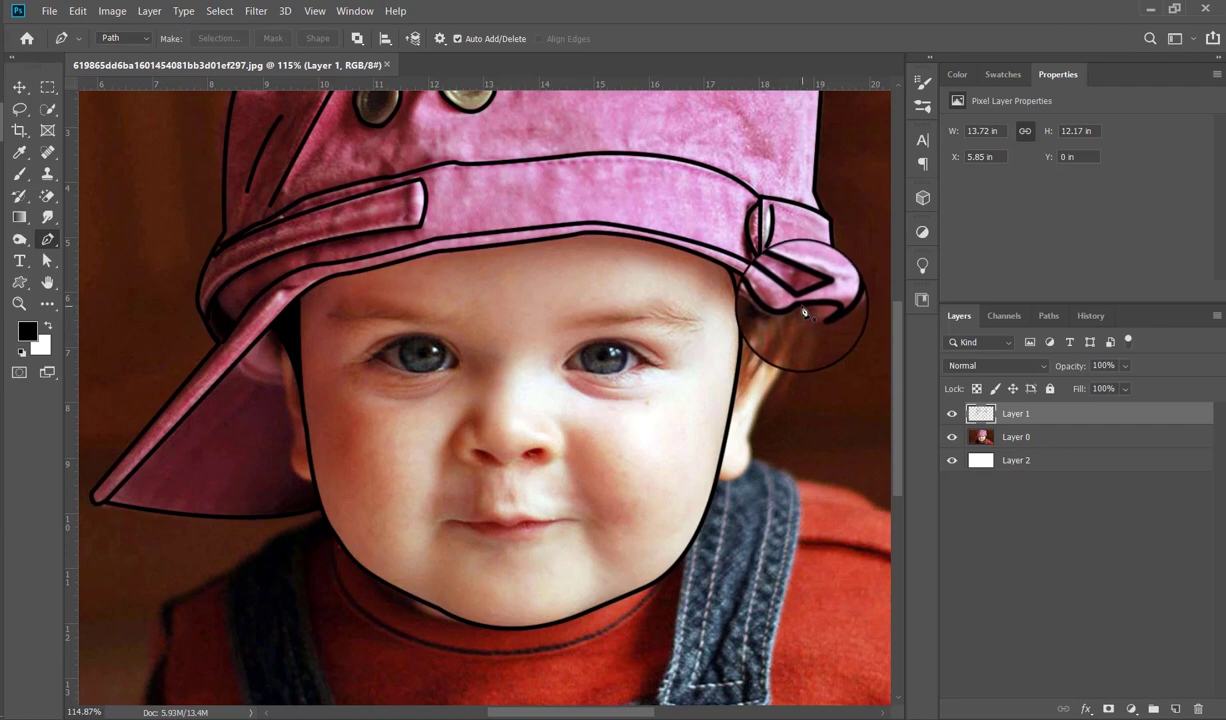
pyautogui.moveTo(793, 337)
pyautogui.mouseDown()
pyautogui.moveTo(742, 478)
pyautogui.moveTo(717, 463)
pyautogui.mouseUp()
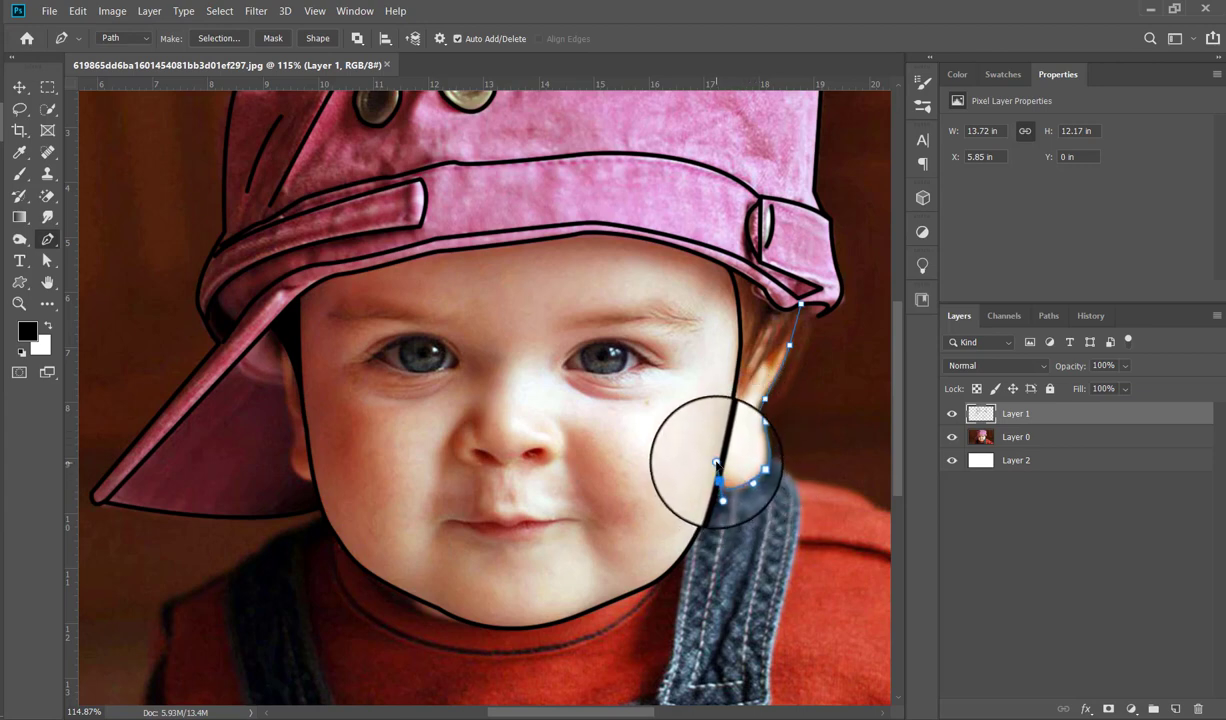
pyautogui.rightClick(720, 342)
pyautogui.click(735, 405)
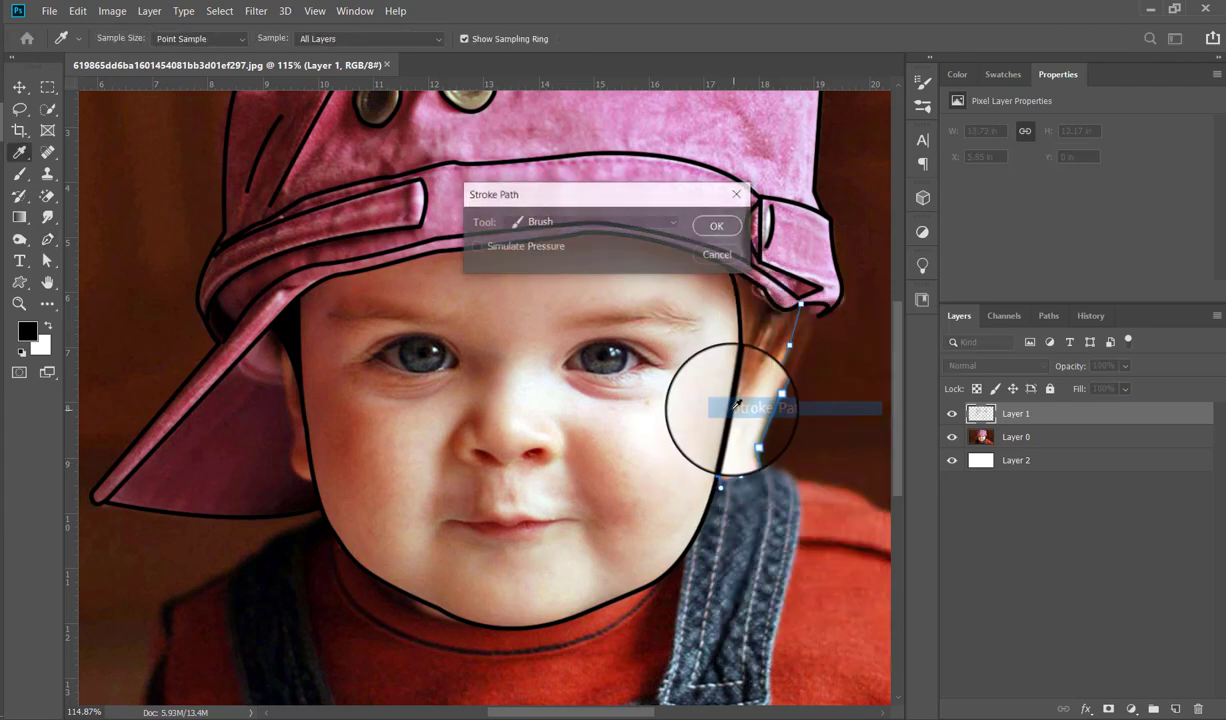
pyautogui.press('Return')
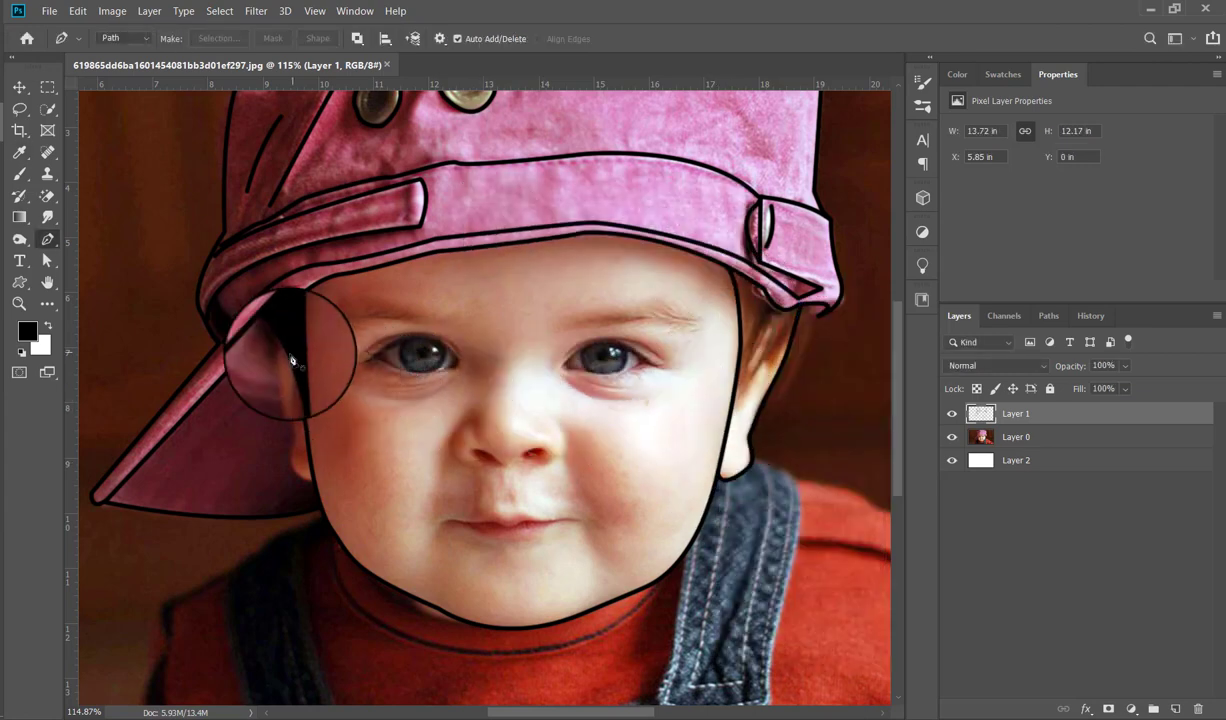
# - Trace the left ear curve below the cap brim and stroke it black
pyautogui.moveTo(289, 398); pyautogui.dragTo(306, 463)
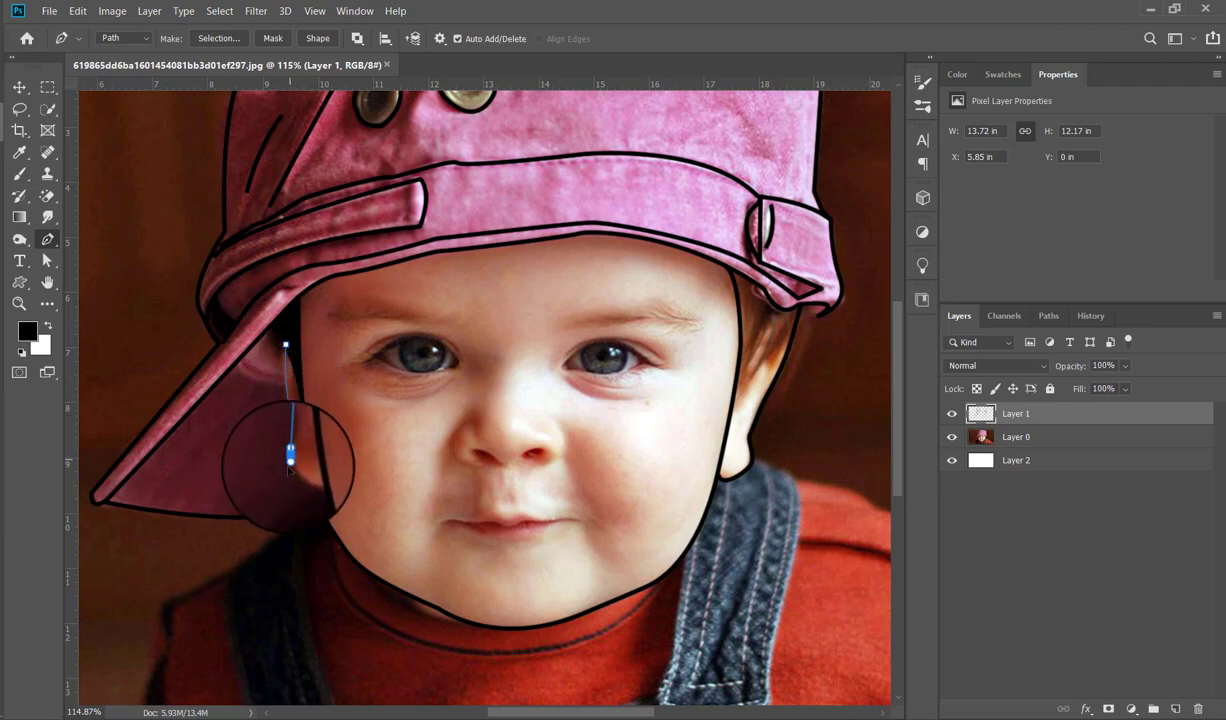
pyautogui.moveTo(285, 443); pyautogui.dragTo(277, 475)
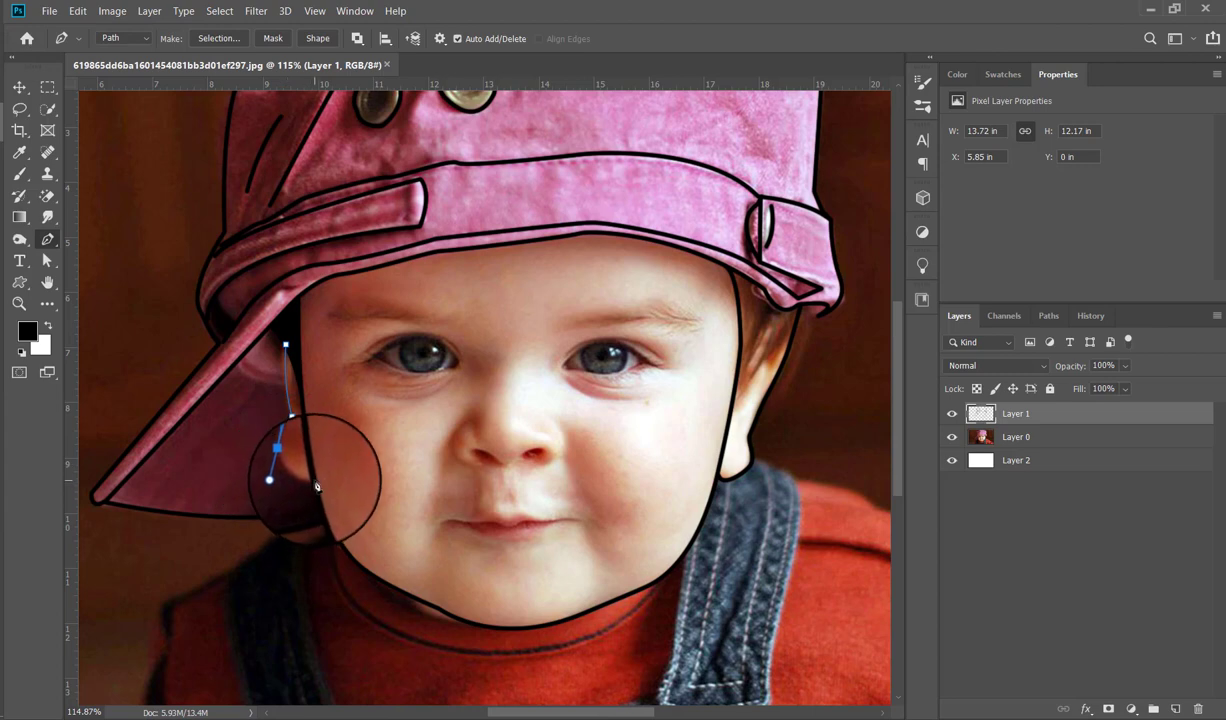
pyautogui.moveTo(314, 481); pyautogui.dragTo(320, 481)
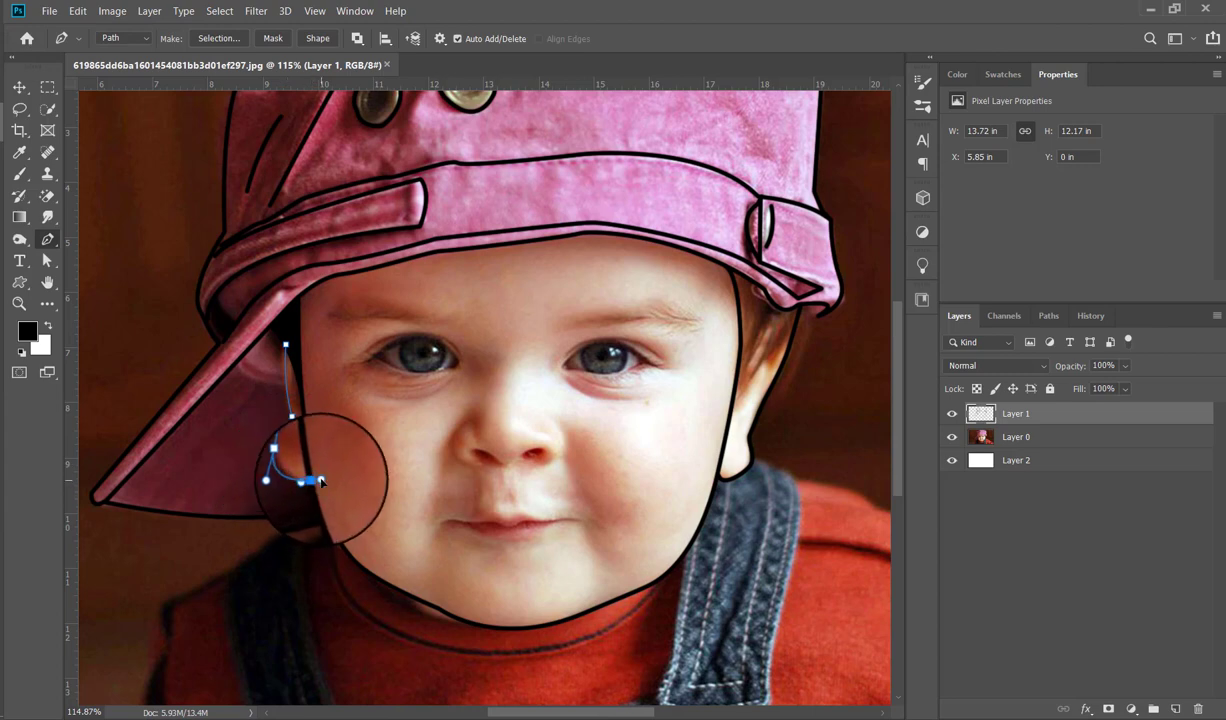
pyautogui.rightClick(343, 316)
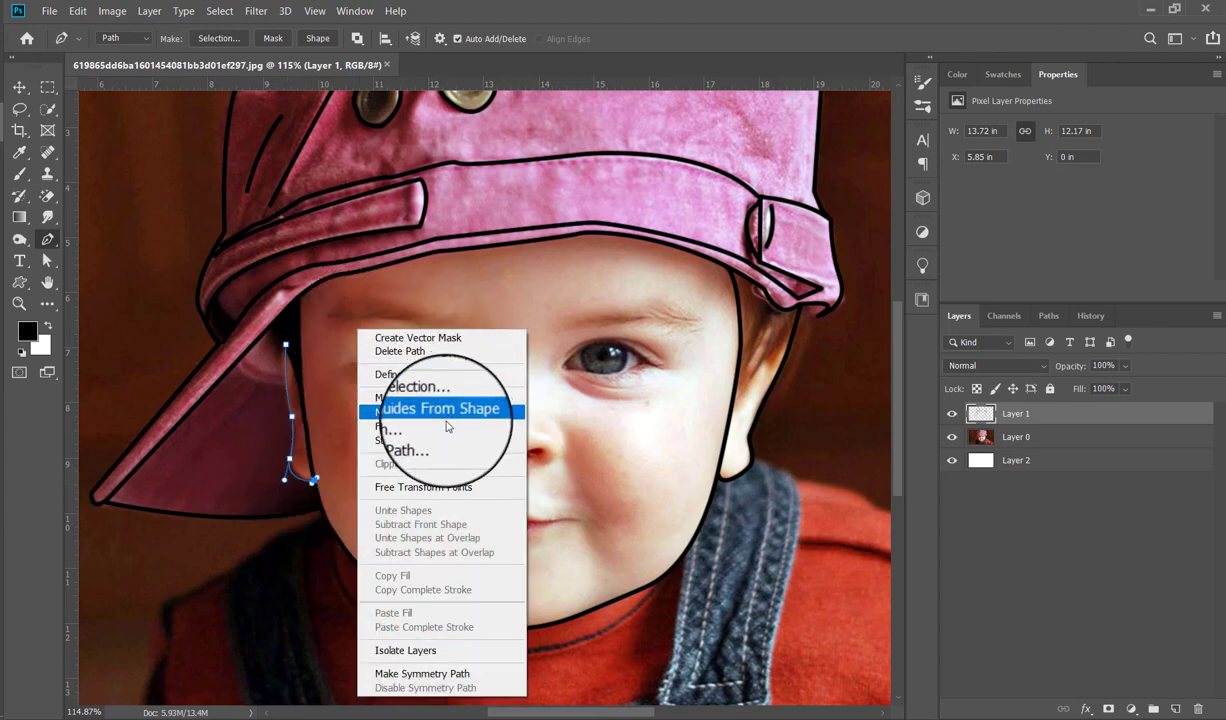
pyautogui.click(444, 432)
pyautogui.press('Return')
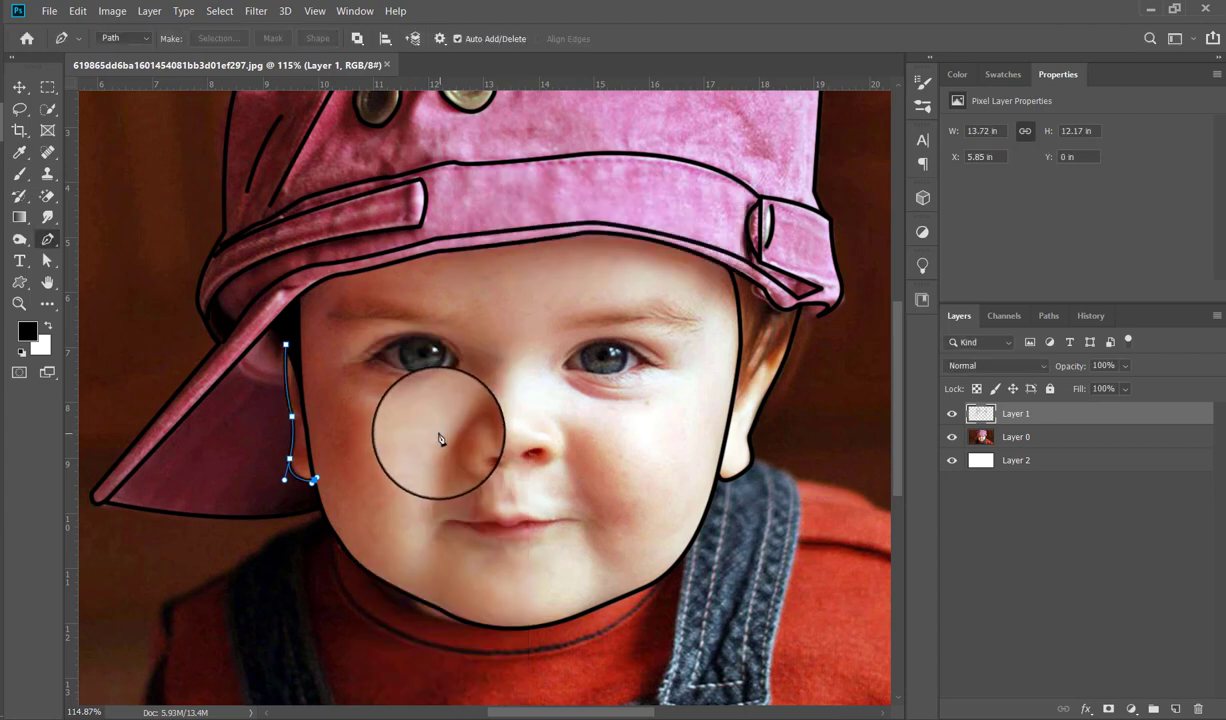
pyautogui.scroll(-1, 350, 356)
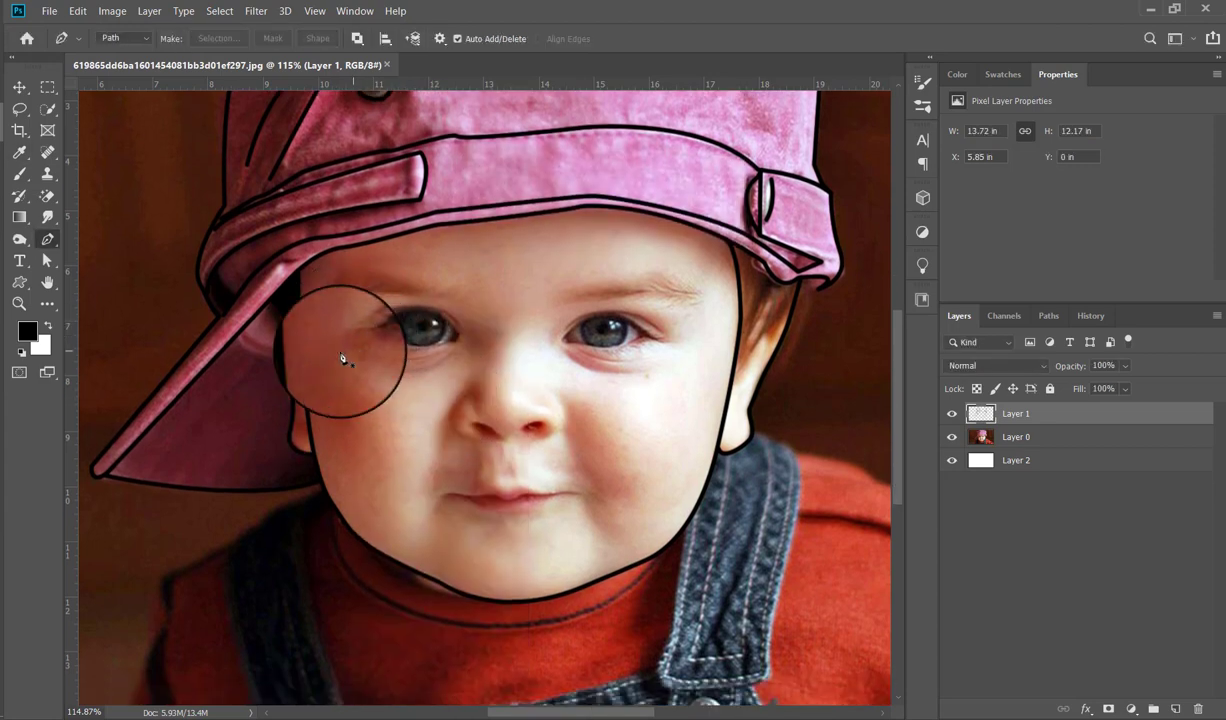
pyautogui.click(236, 337)
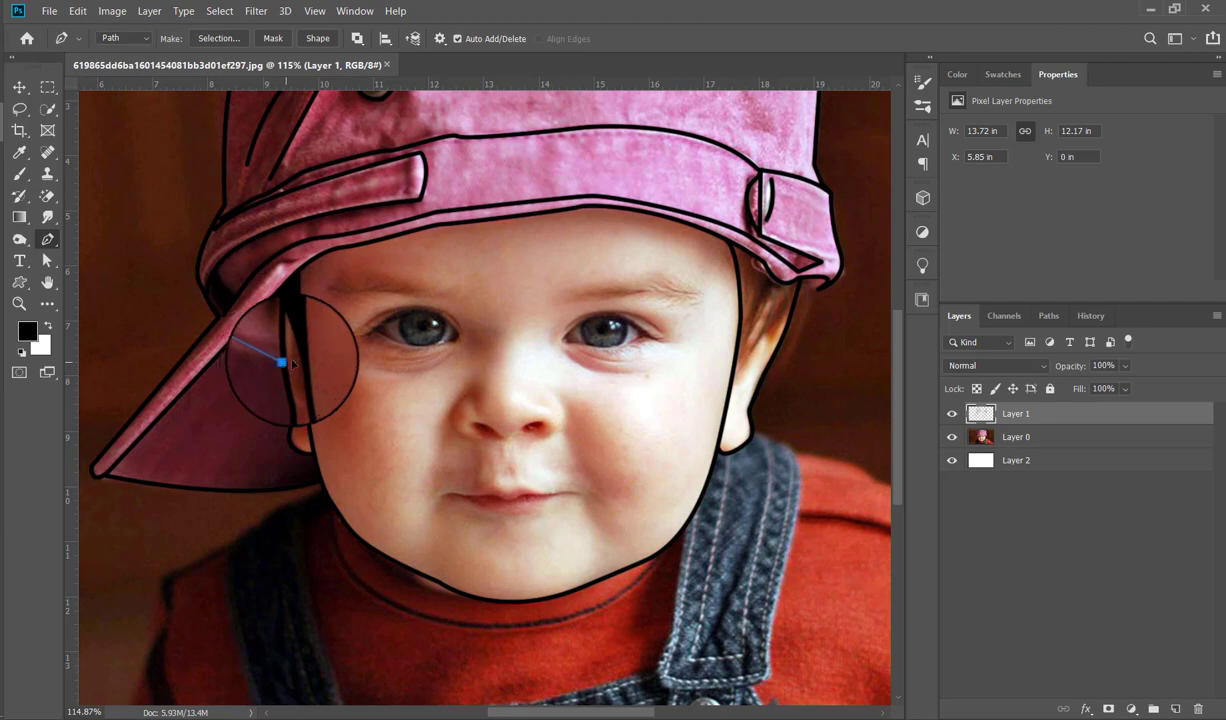
# - Curve a short path from under the left cap brim toward the cheek and brush-stroke it black
pyautogui.moveTo(268, 358); pyautogui.dragTo(316, 366)
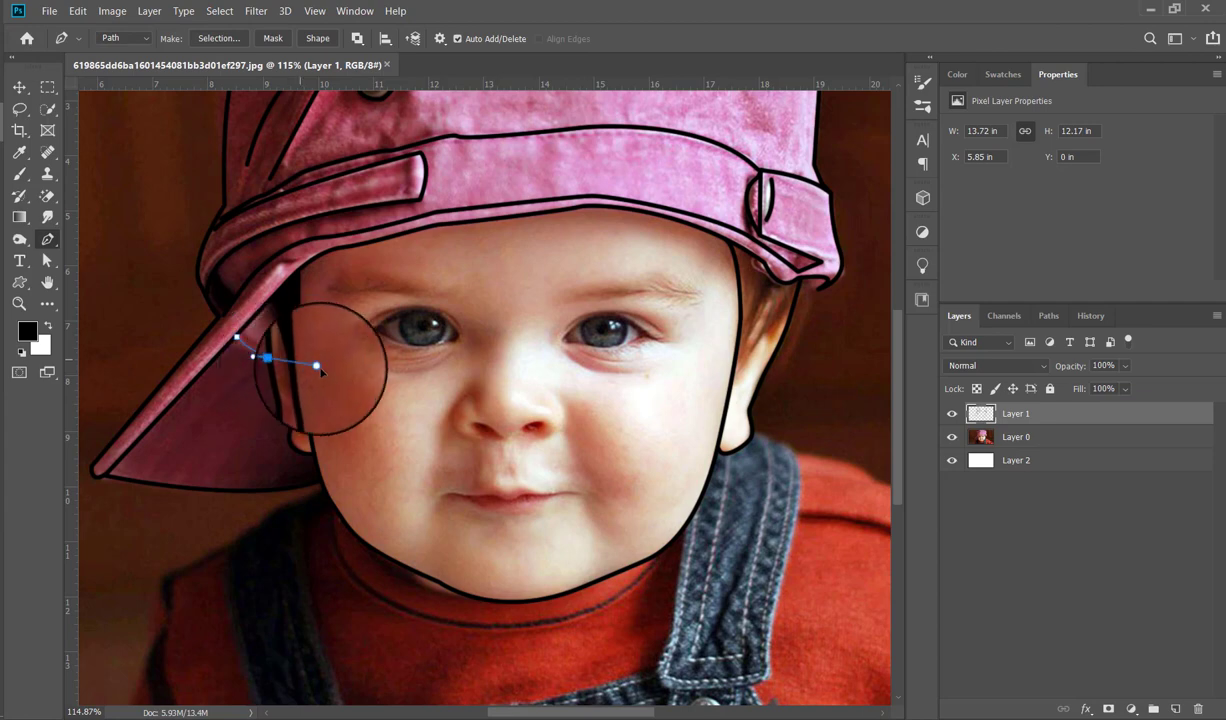
pyautogui.rightClick(290, 281)
pyautogui.click(372, 390)
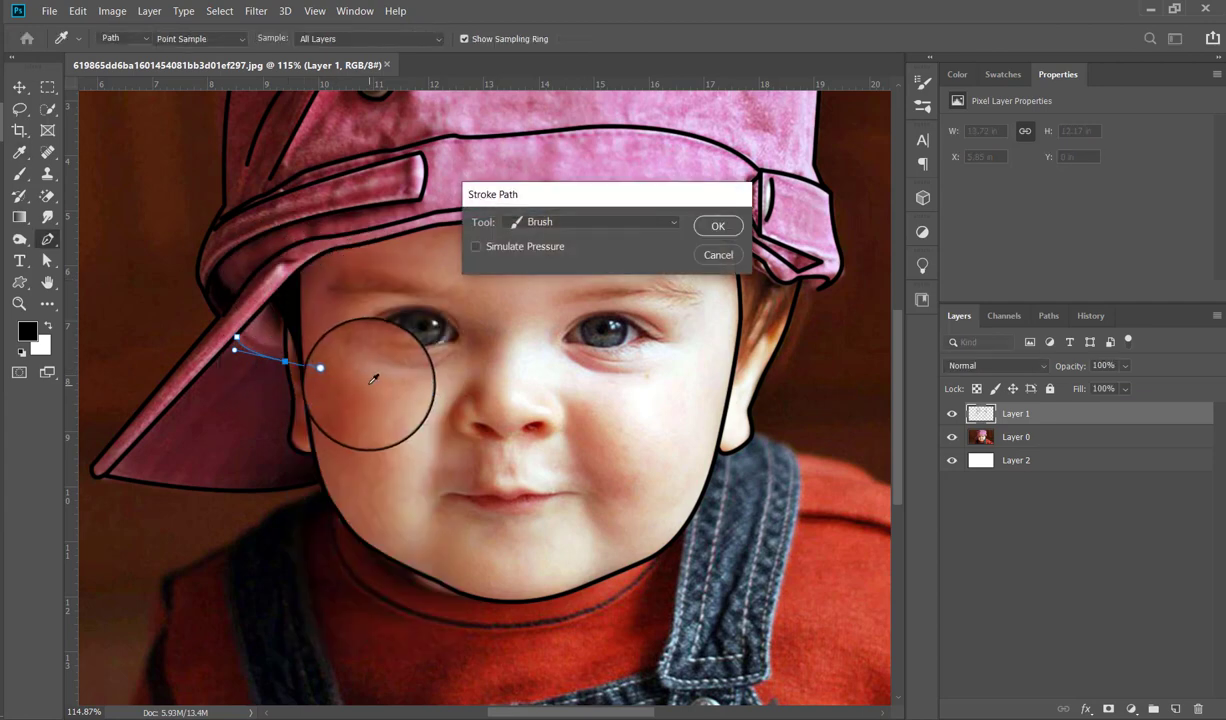
pyautogui.press('Return')
pyautogui.scroll(2, 590, 305)
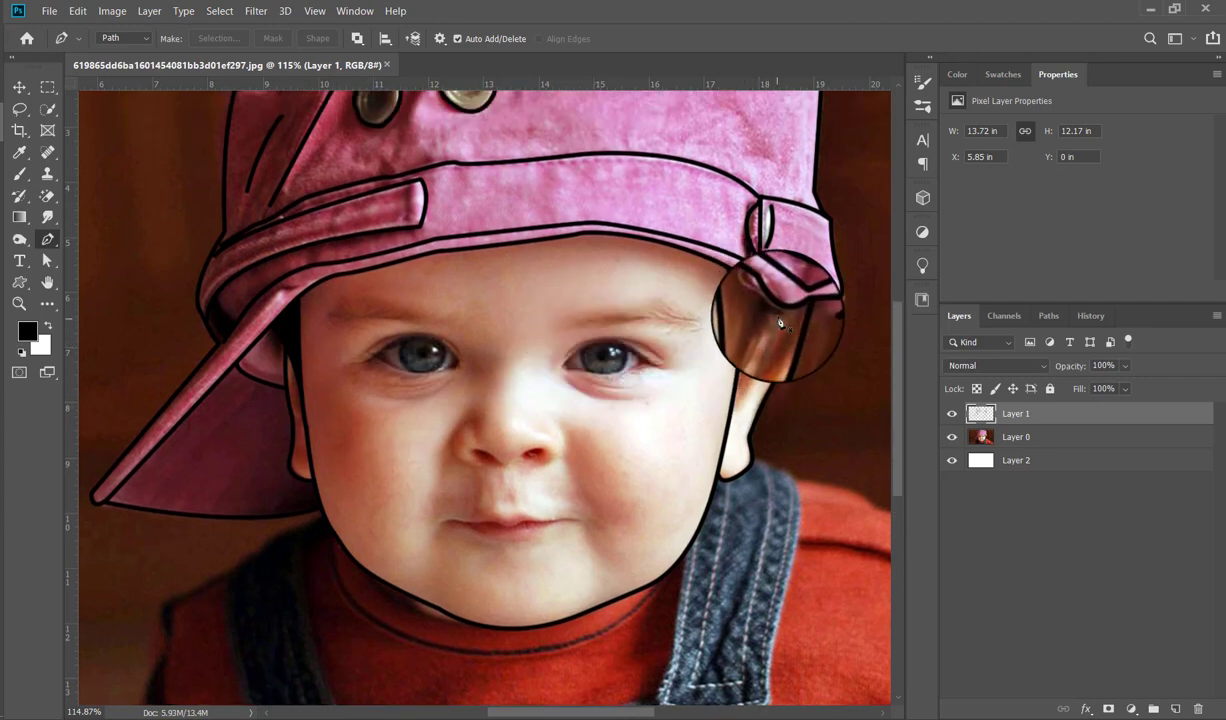
# - Trace a path from the right face edge up onto the cap brim and fill it with black
pyautogui.click(736, 396)
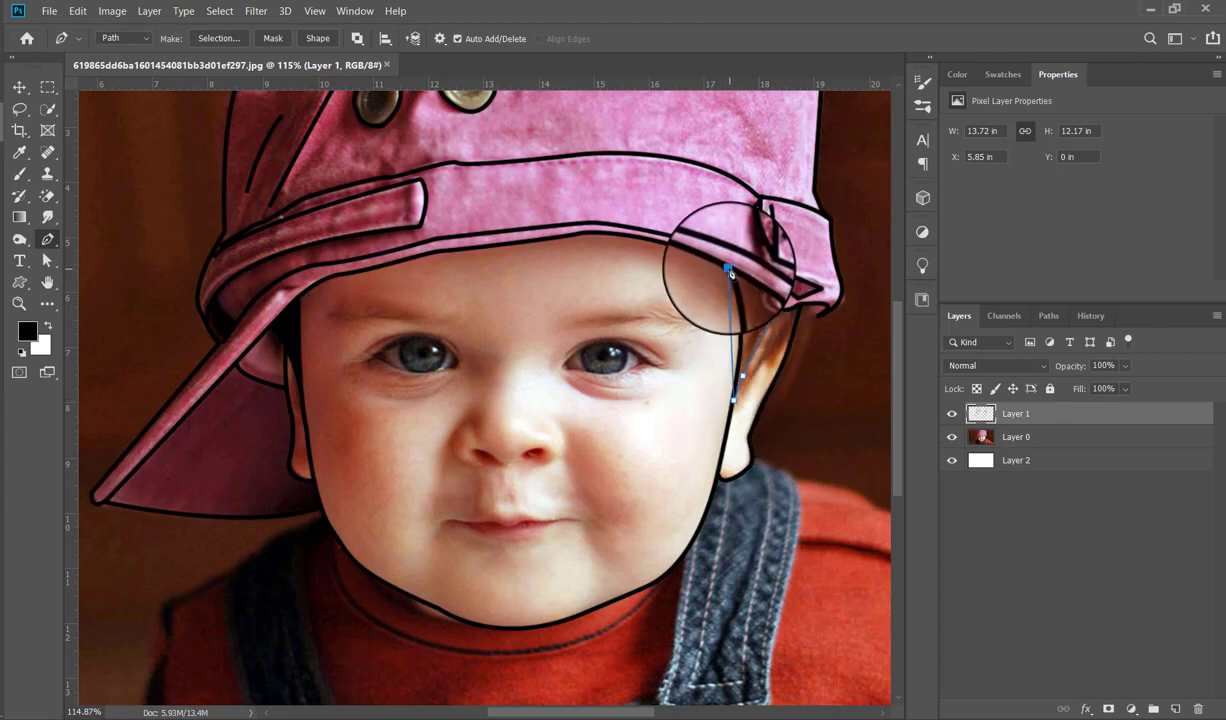
pyautogui.moveTo(730, 272); pyautogui.dragTo(705, 214)
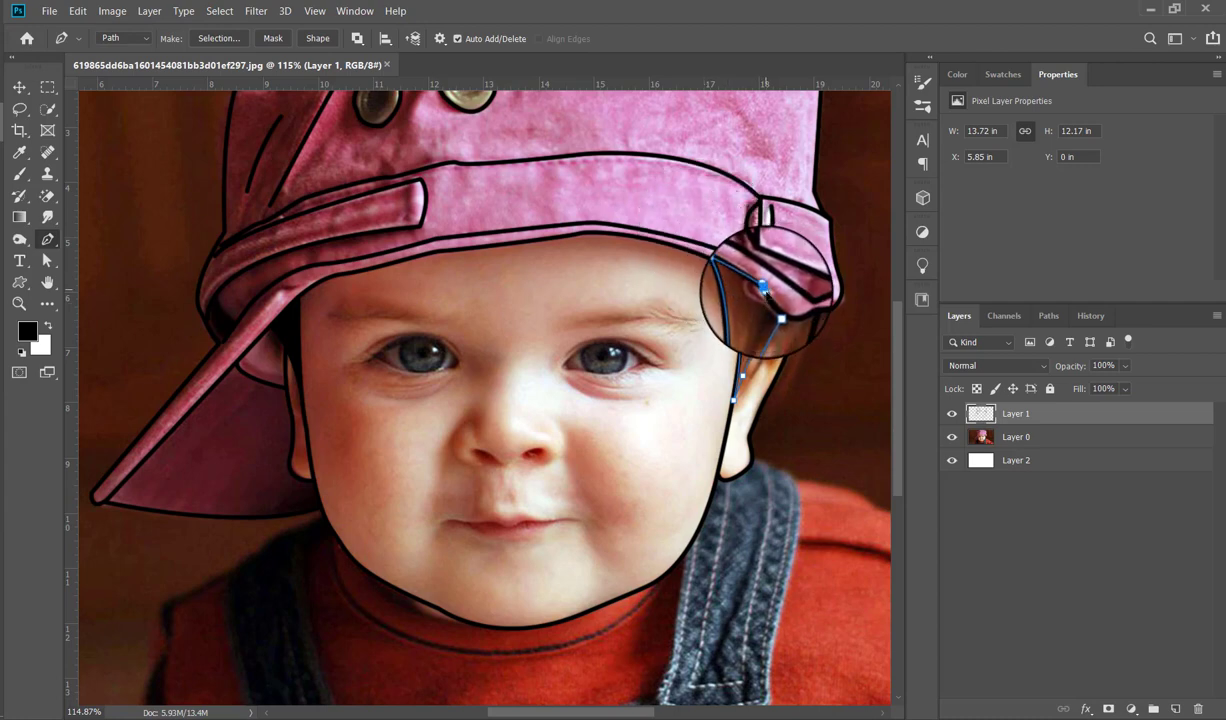
pyautogui.moveTo(763, 286); pyautogui.dragTo(782, 318)
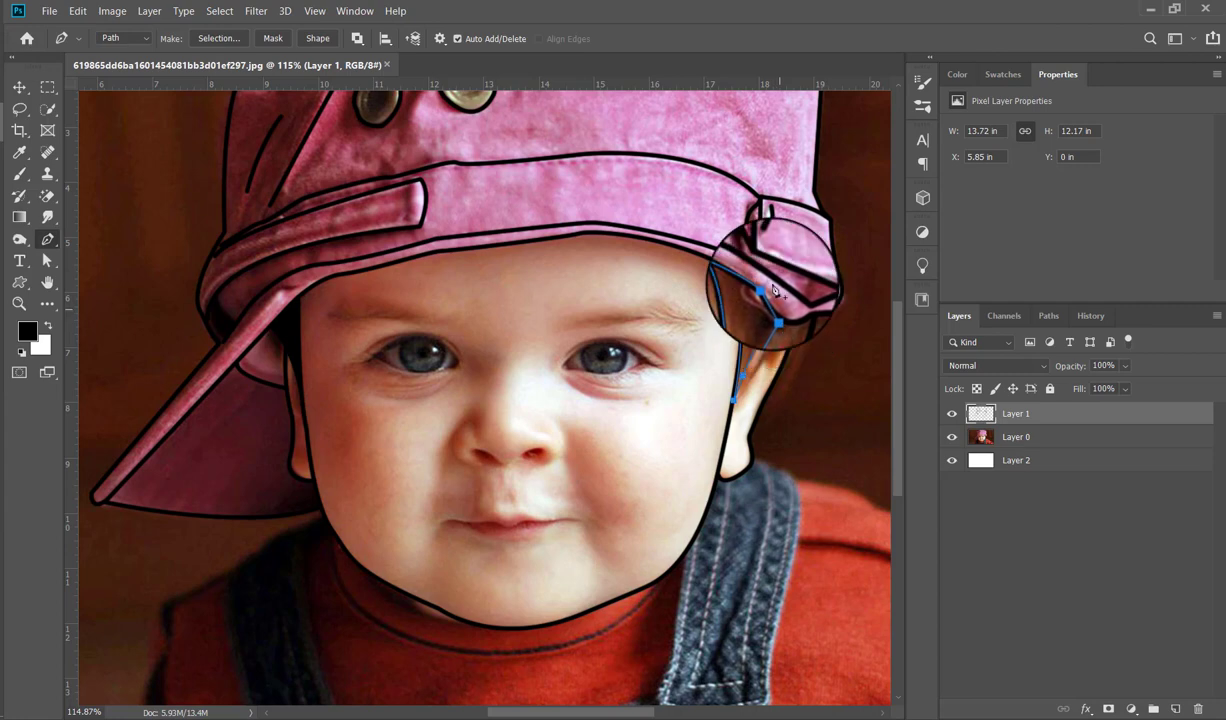
pyautogui.rightClick(763, 264)
pyautogui.click(797, 364)
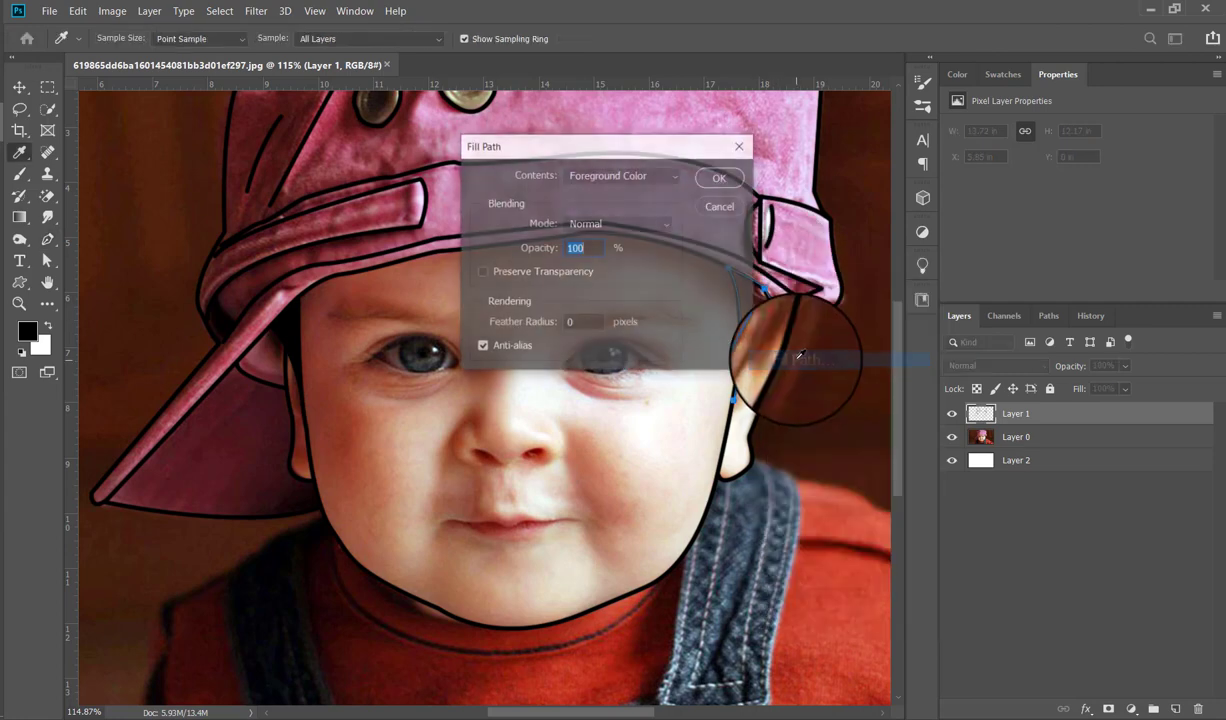
pyautogui.press('Return')
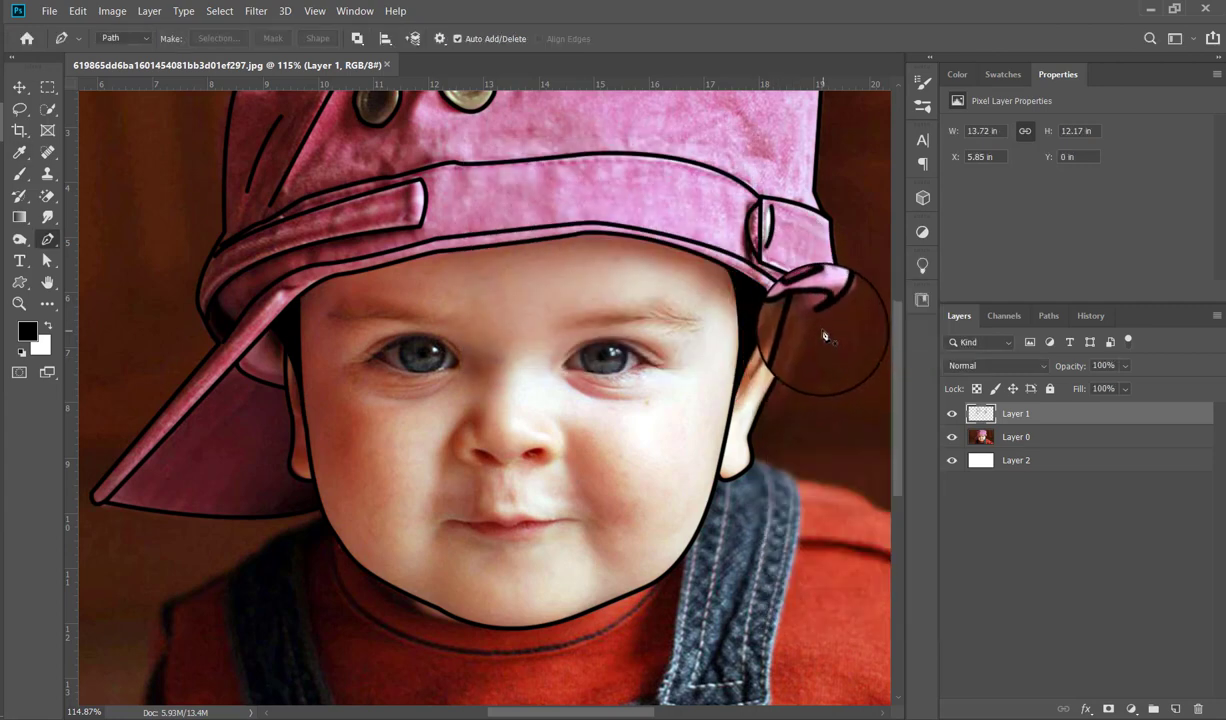
pyautogui.scroll(-2, 815, 334)
pyautogui.scroll(-2, 810, 323)
pyautogui.scroll(-1, 813, 323)
pyautogui.scroll(-1, 700, 315)
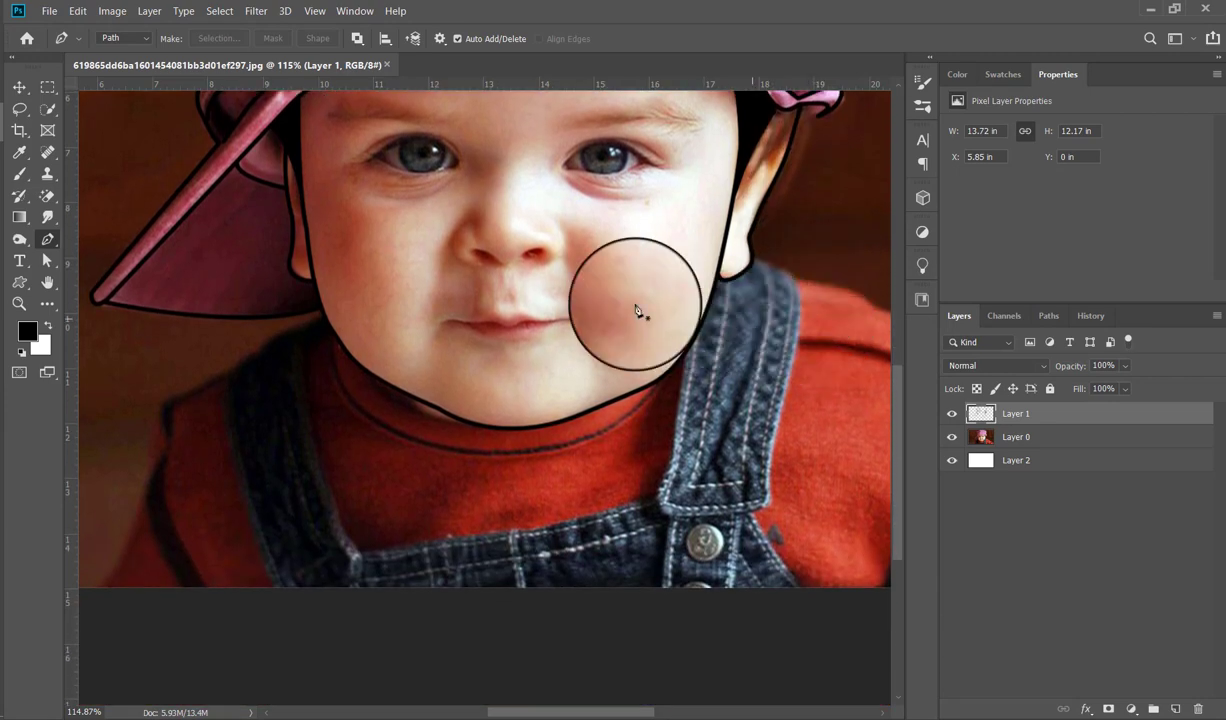
pyautogui.scroll(-1, 420, 340)
# - Trace a pen path from the left shoulder along the bottom edge and up the right arm
pyautogui.click(334, 264)
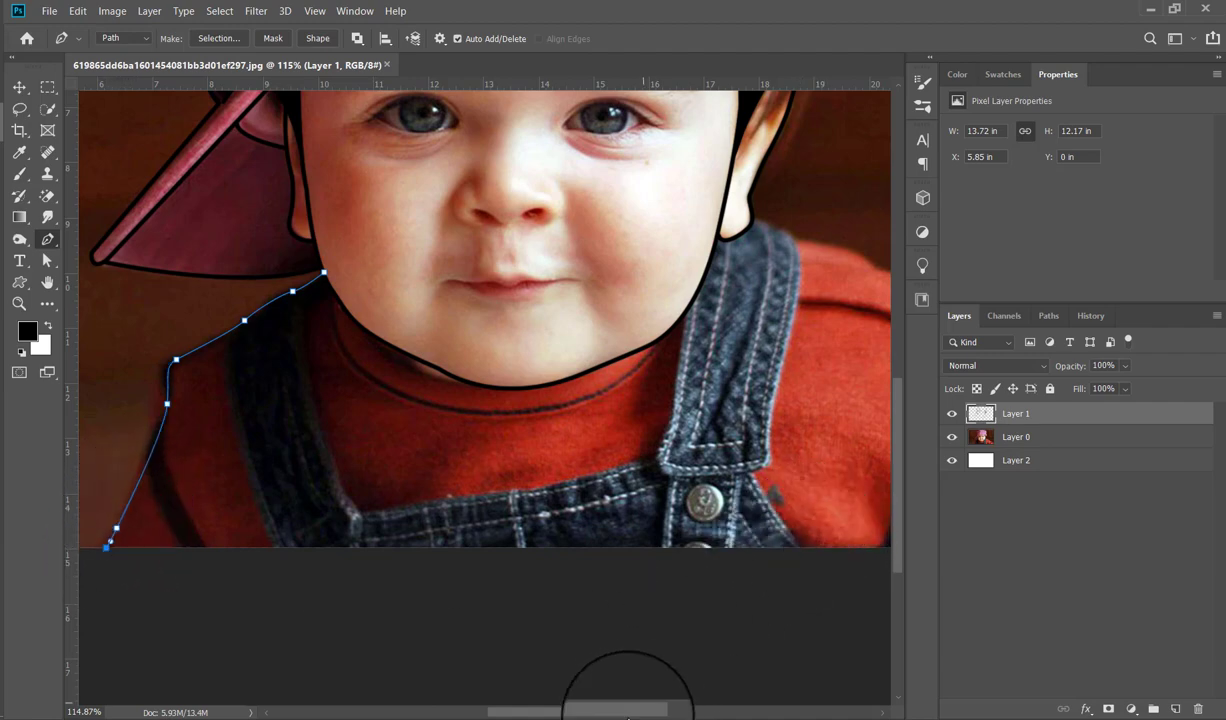
pyautogui.moveTo(630, 712); pyautogui.dragTo(710, 717)
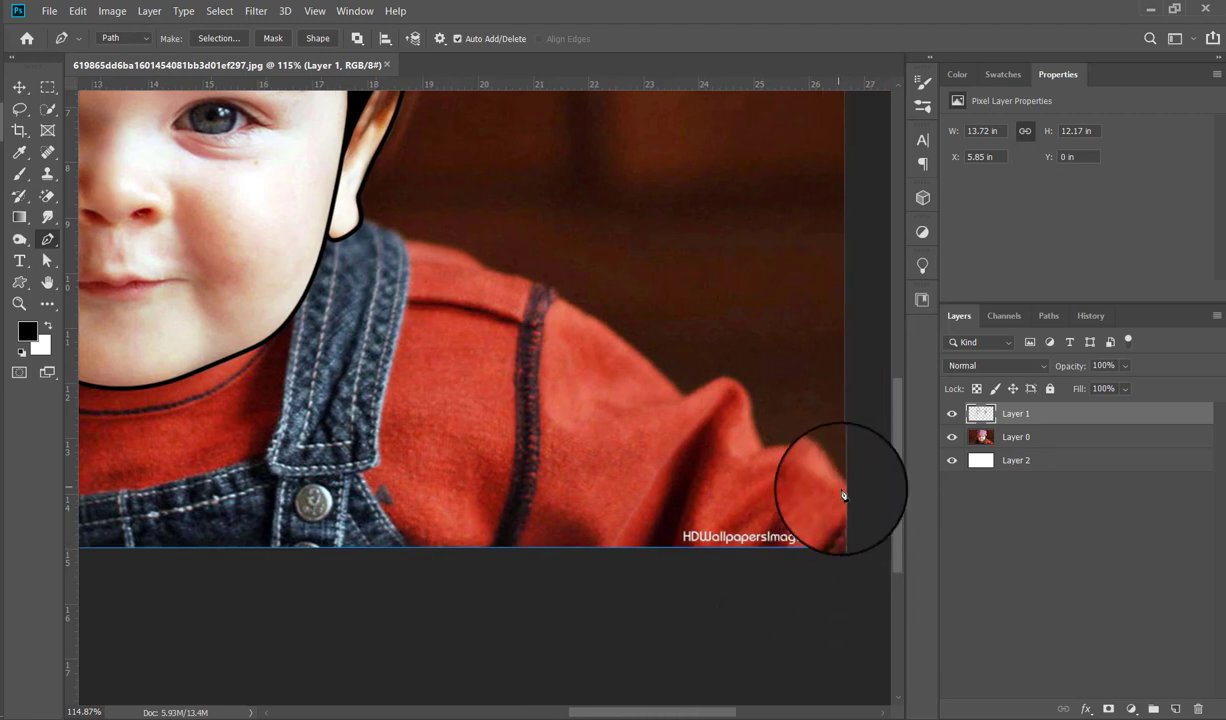
pyautogui.click(845, 486)
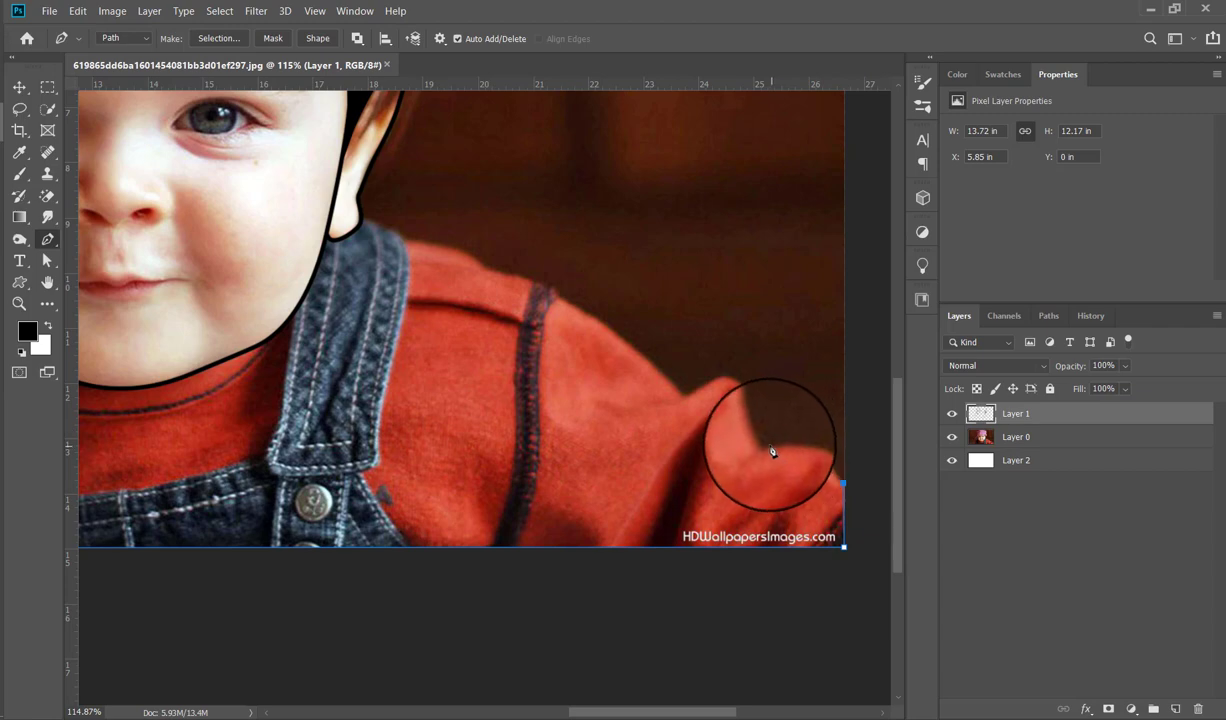
pyautogui.moveTo(765, 455); pyautogui.dragTo(703, 478)
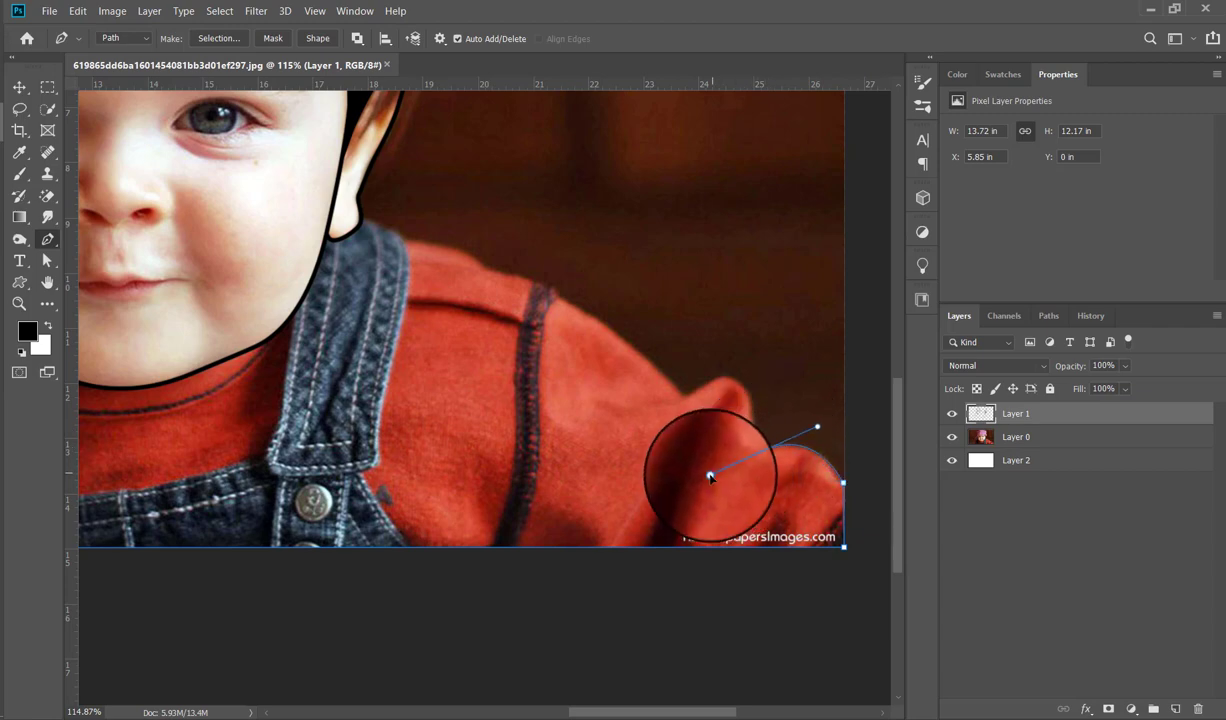
pyautogui.keyDown('alt'); pyautogui.click(765, 454); pyautogui.keyUp('alt')
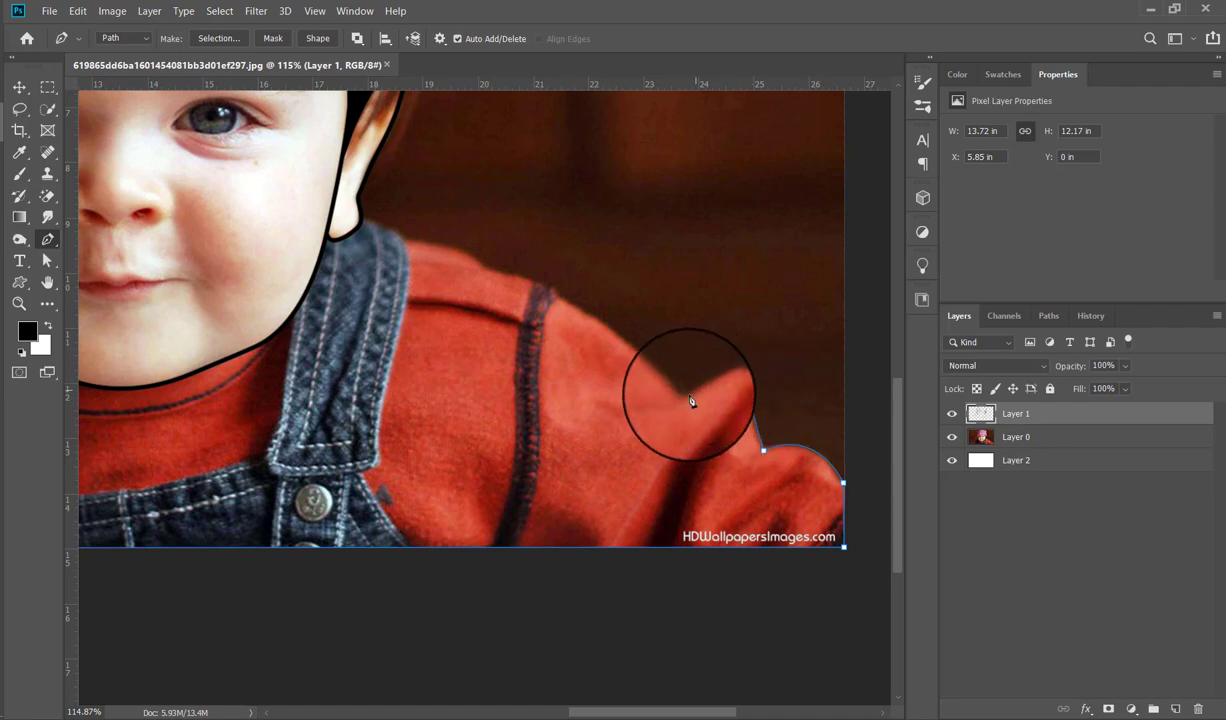
pyautogui.moveTo(681, 398)
pyautogui.mouseDown()
pyautogui.moveTo(650, 438)
pyautogui.moveTo(630, 438)
pyautogui.mouseUp()
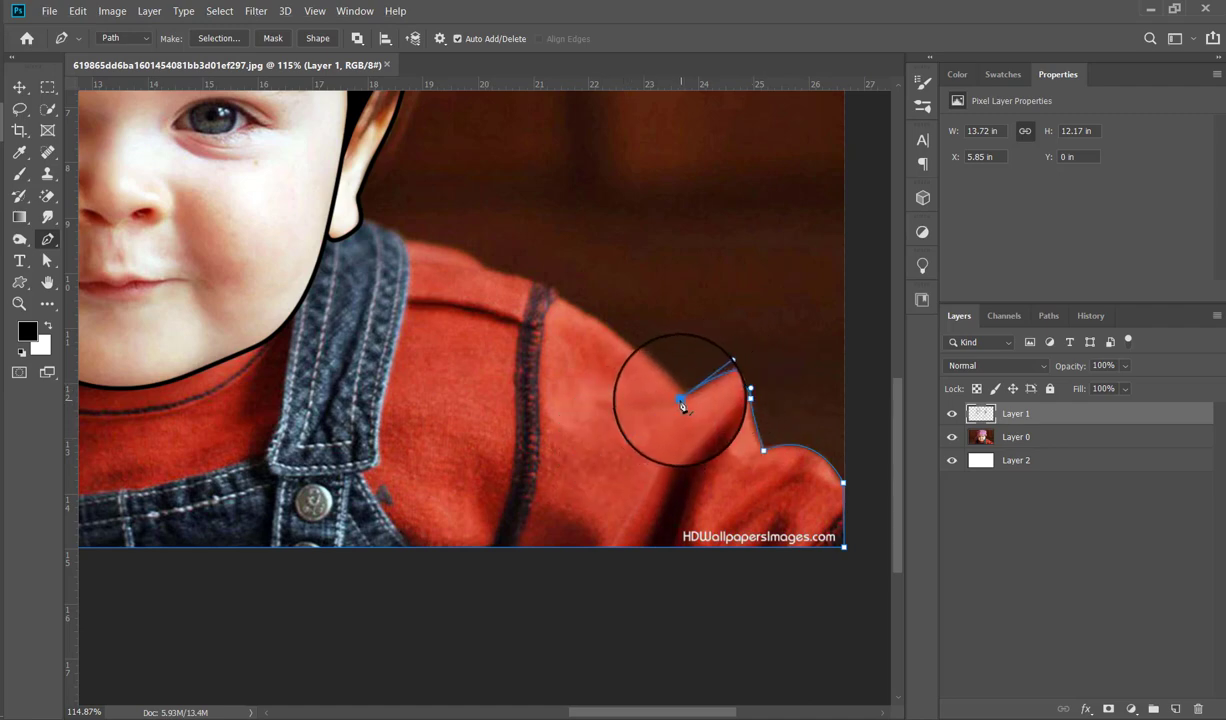
pyautogui.scroll(2, 682, 404)
pyautogui.moveTo(560, 350)
pyautogui.mouseDown()
pyautogui.moveTo(455, 290)
pyautogui.moveTo(549, 343)
pyautogui.moveTo(505, 333)
pyautogui.mouseUp()
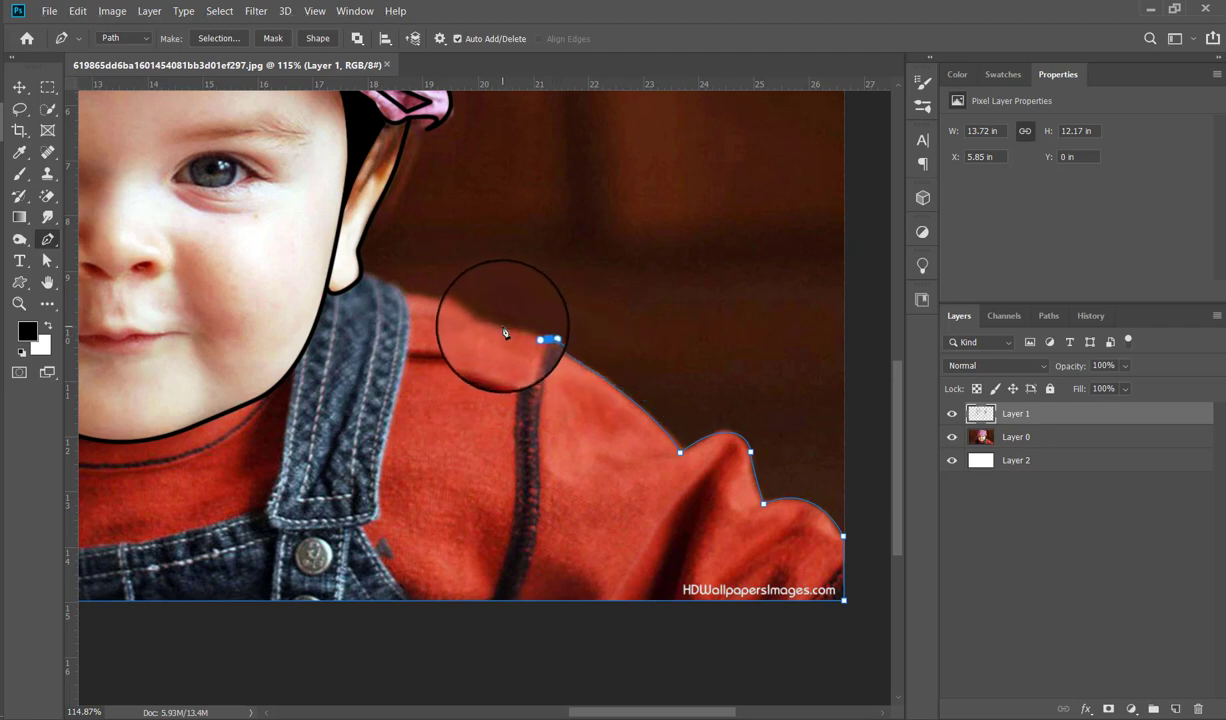
pyautogui.moveTo(491, 328); pyautogui.dragTo(498, 333)
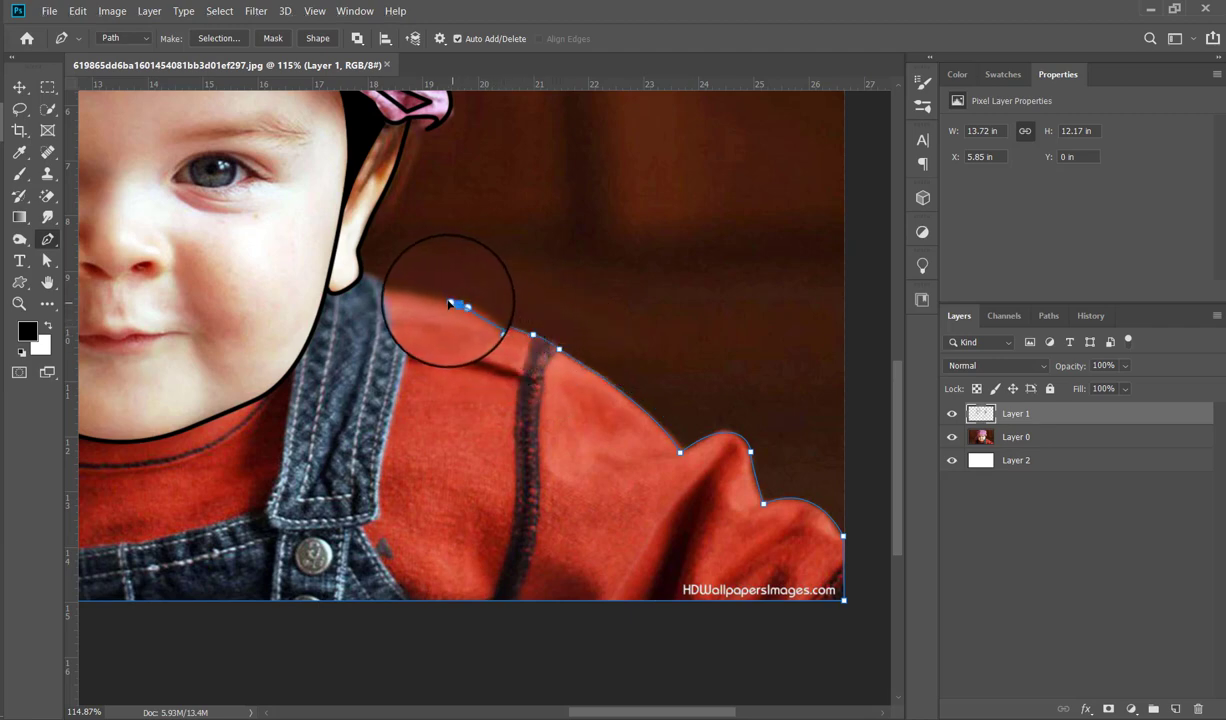
pyautogui.moveTo(420, 292); pyautogui.dragTo(371, 280)
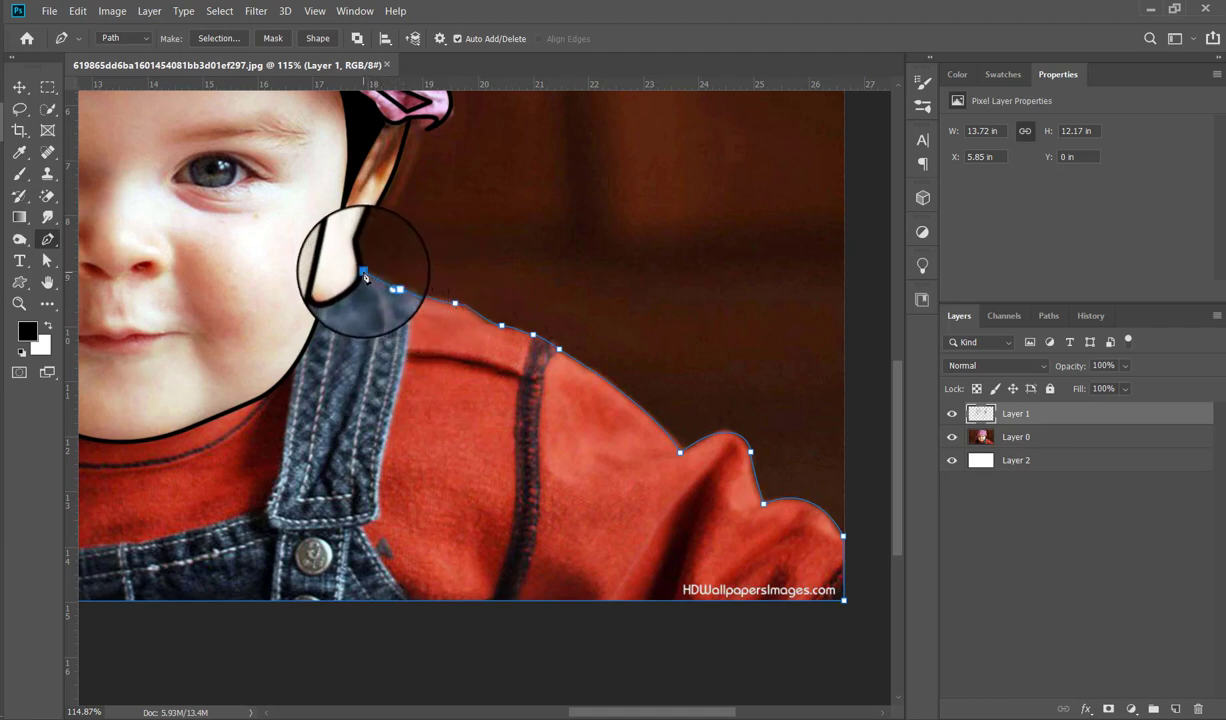
# - Stroke the shirt outline with the black brush, then zoom out to see the whole baby
pyautogui.rightClick(441, 229)
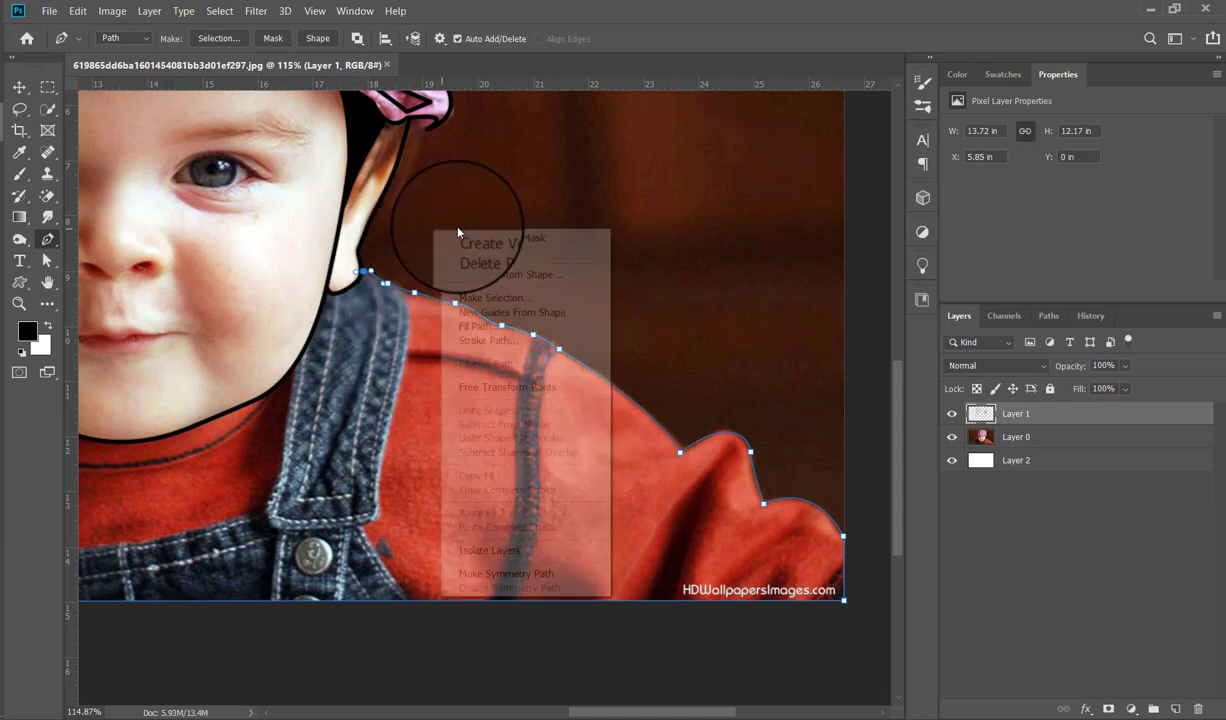
pyautogui.click(548, 340)
pyautogui.press('Return')
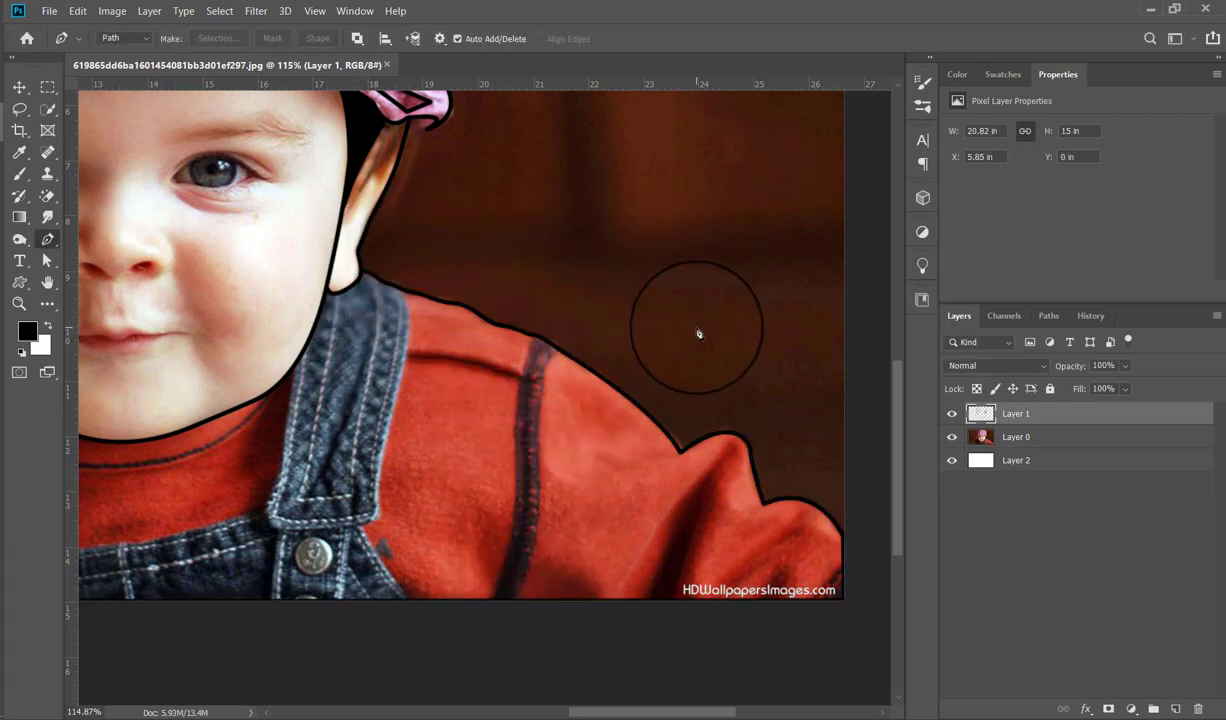
pyautogui.moveTo(612, 713); pyautogui.dragTo(590, 713)
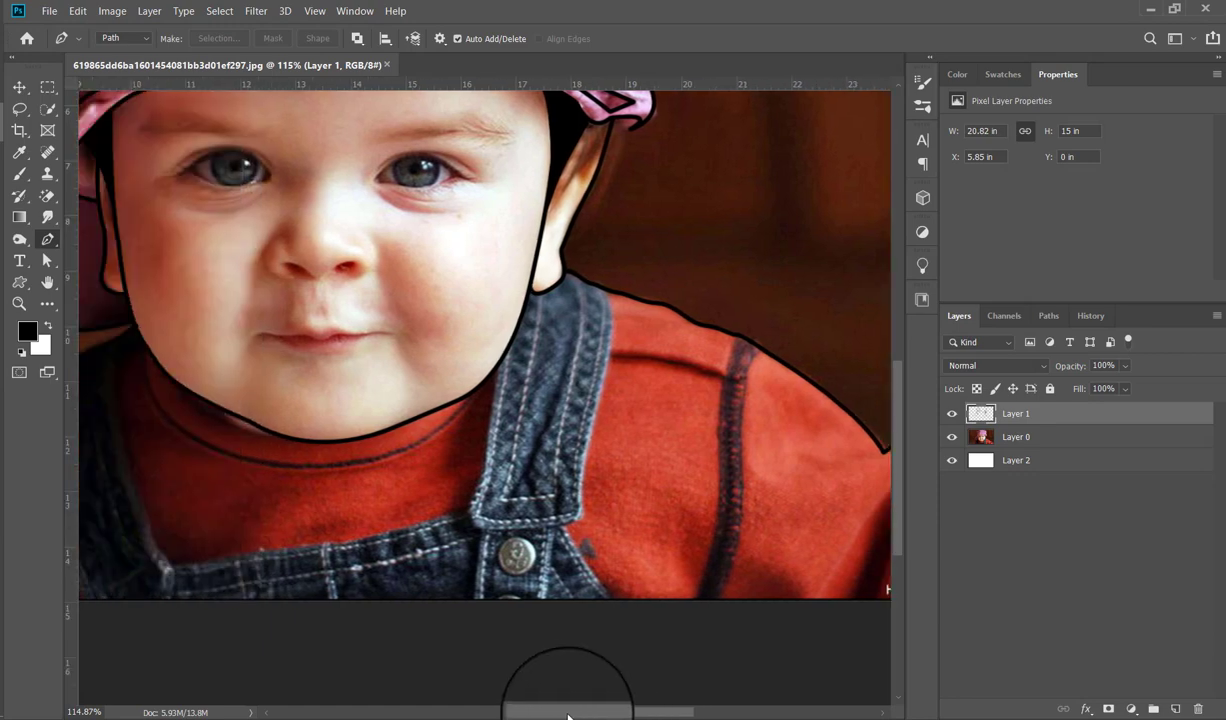
pyautogui.click(19, 303)
pyautogui.moveTo(345, 399); pyautogui.dragTo(300, 360)
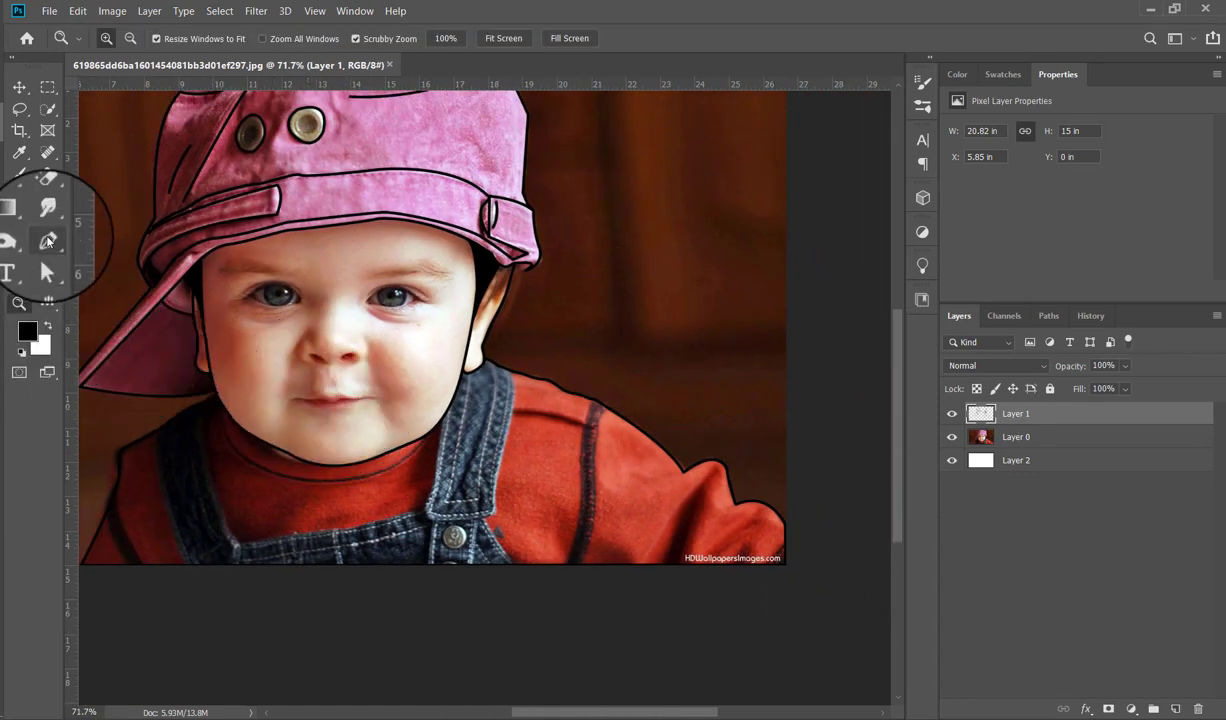
# - Trace the overalls path from the left strap bottom across the bib and up the right strap
pyautogui.click(47, 239)
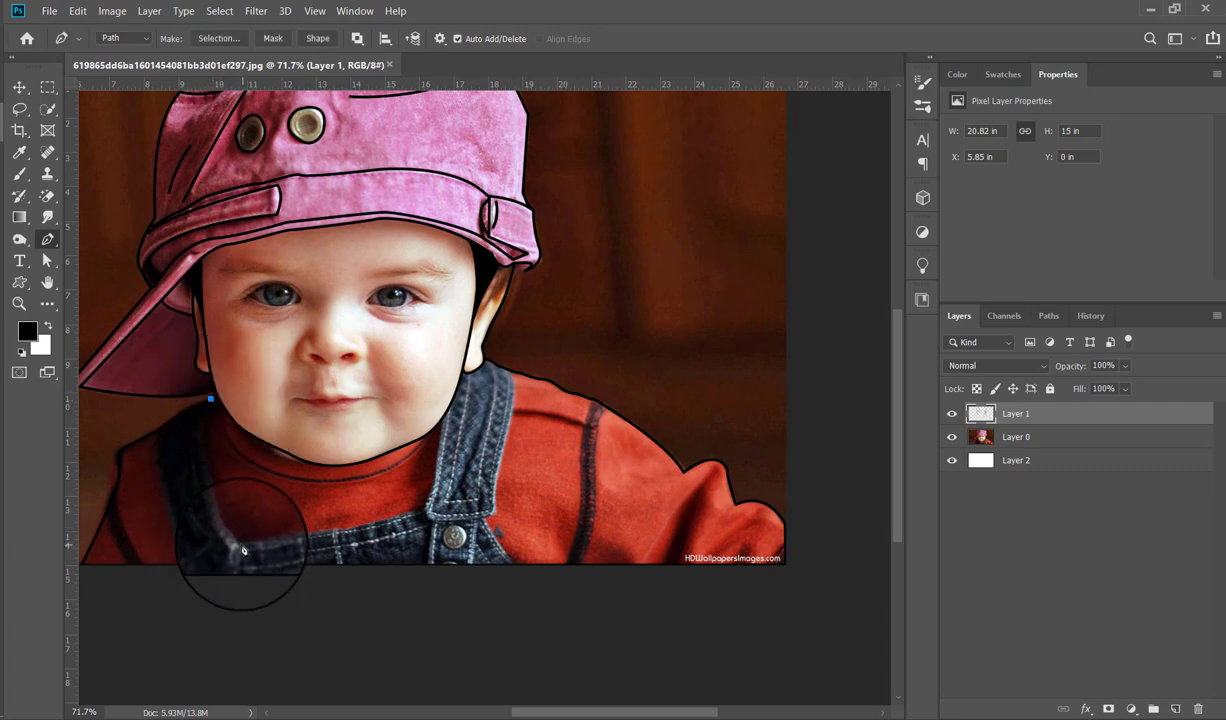
pyautogui.moveTo(241, 544)
pyautogui.mouseDown()
pyautogui.moveTo(246, 575)
pyautogui.moveTo(293, 608)
pyautogui.mouseUp()
pyautogui.keyDown('alt'); pyautogui.click(242, 545); pyautogui.keyUp('alt')
pyautogui.moveTo(420, 513); pyautogui.dragTo(490, 488)
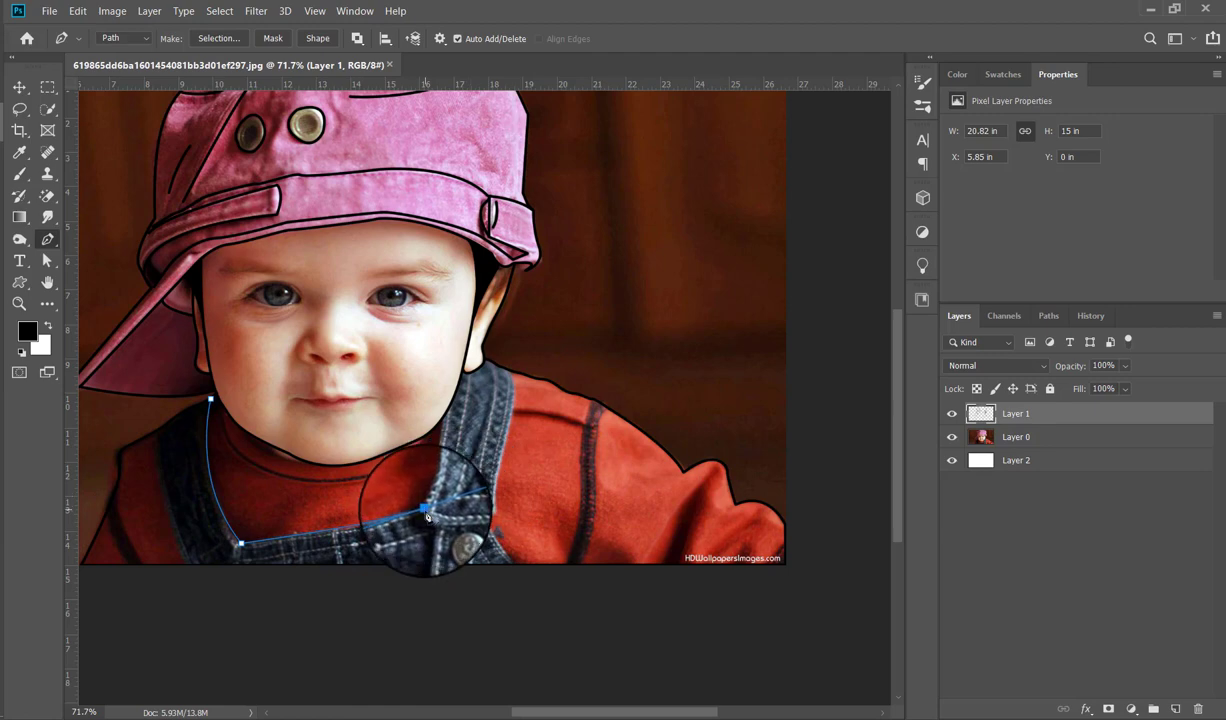
pyautogui.keyDown('alt'); pyautogui.click(426, 513); pyautogui.keyUp('alt')
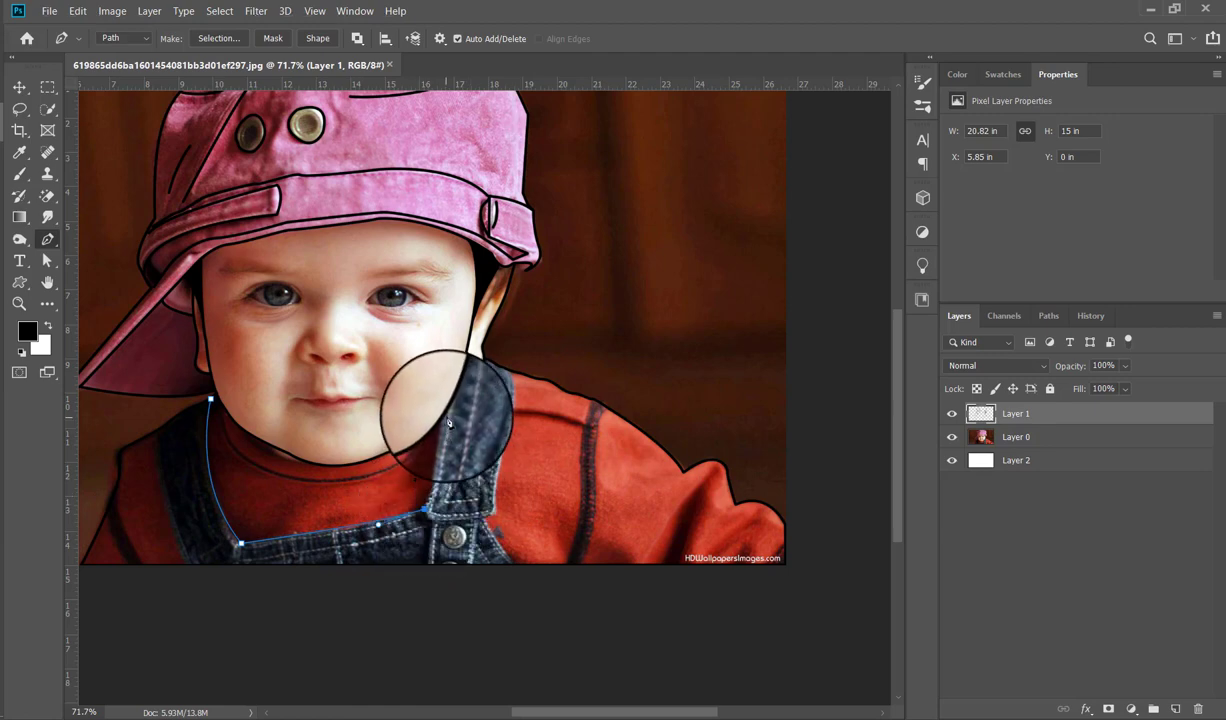
pyautogui.moveTo(449, 419); pyautogui.dragTo(449, 406)
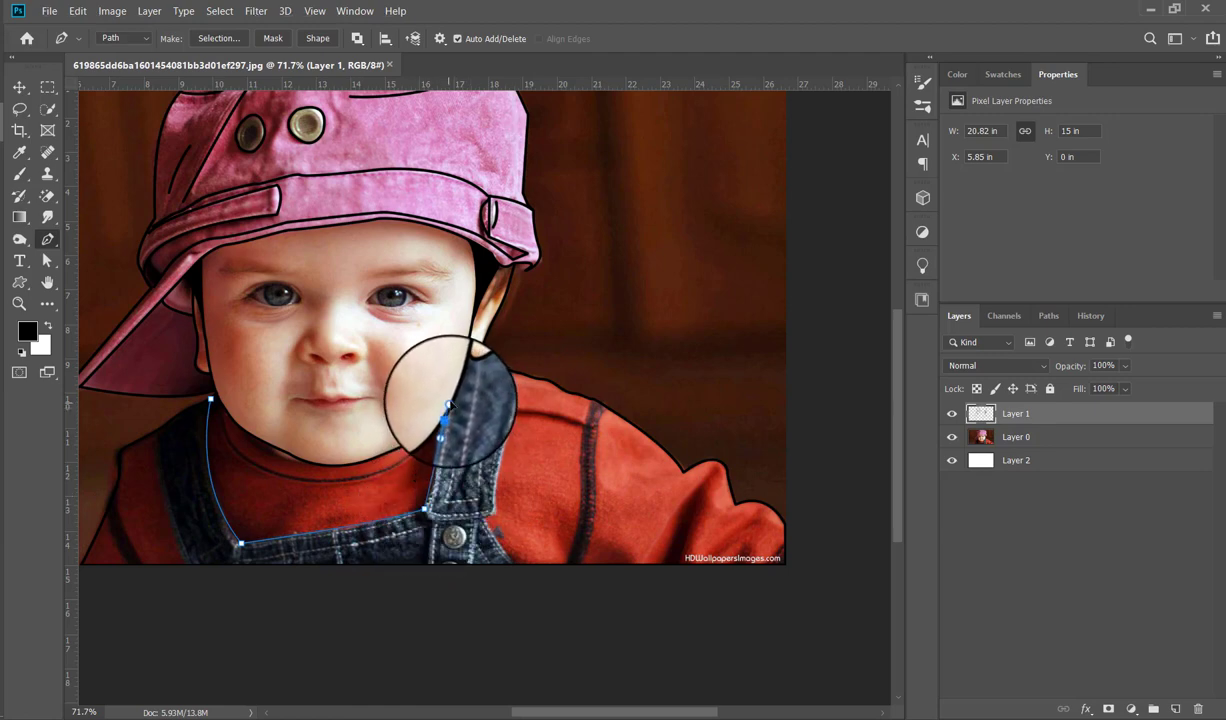
pyautogui.keyDown('alt'); pyautogui.click(446, 411); pyautogui.keyUp('alt')
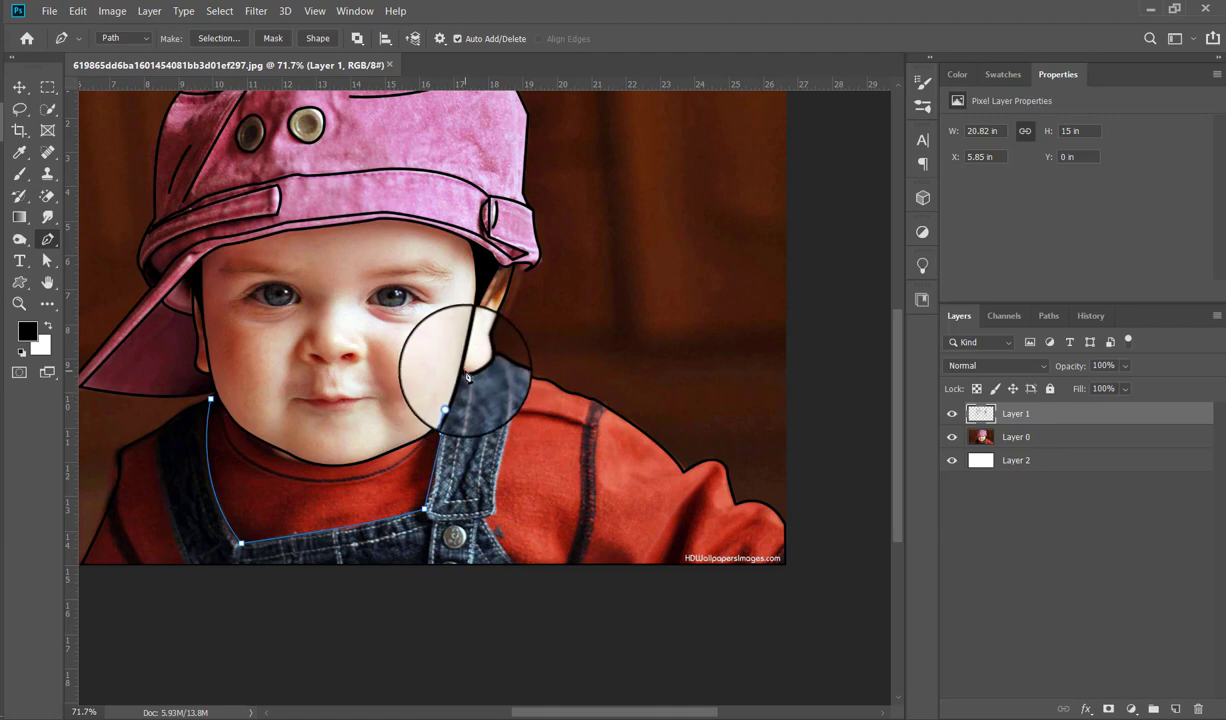
pyautogui.moveTo(466, 376); pyautogui.dragTo(464, 362)
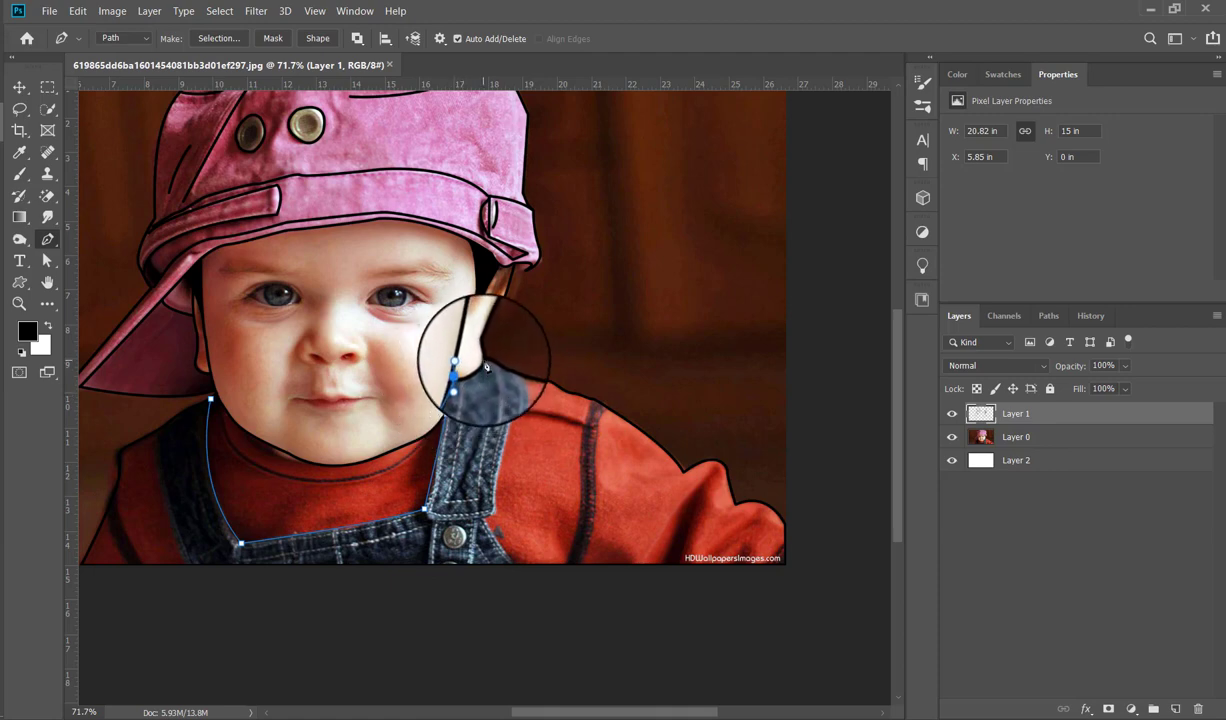
pyautogui.moveTo(465, 375); pyautogui.dragTo(502, 331)
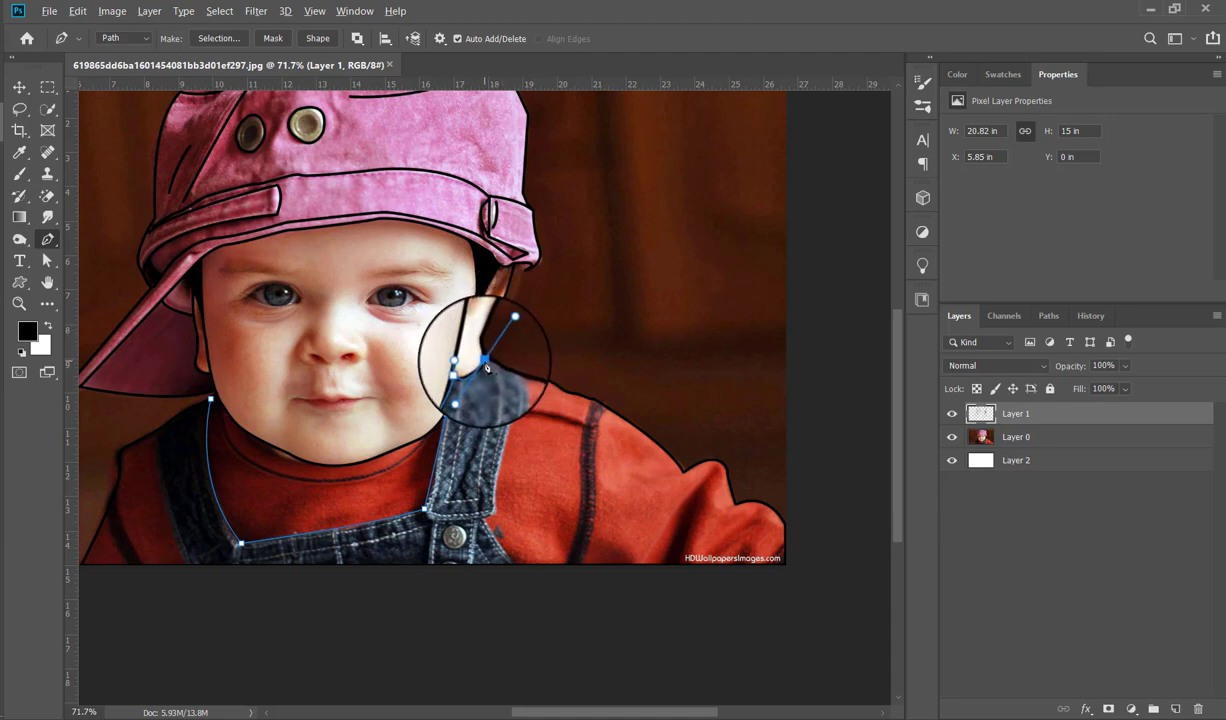
pyautogui.keyDown('alt'); pyautogui.click(466, 375); pyautogui.keyUp('alt')
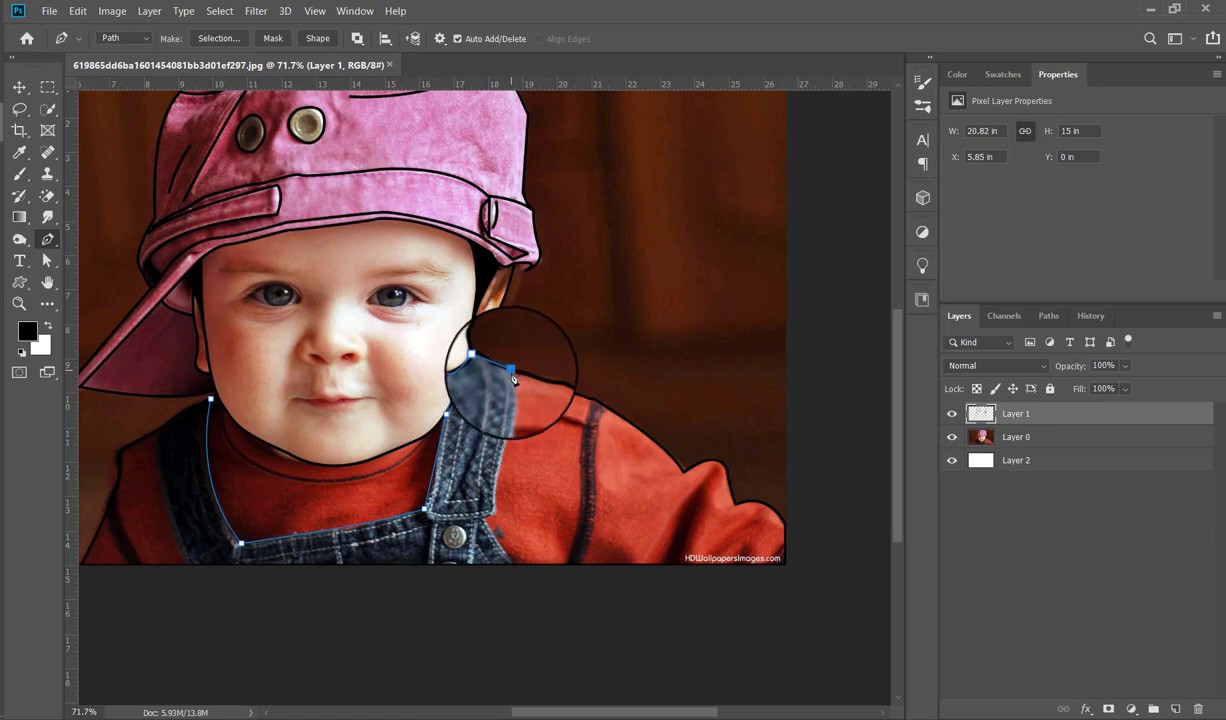
# - Finish the overalls path down the strap and along the outer edge, fill it black, and deselect
pyautogui.moveTo(511, 426); pyautogui.dragTo(498, 458)
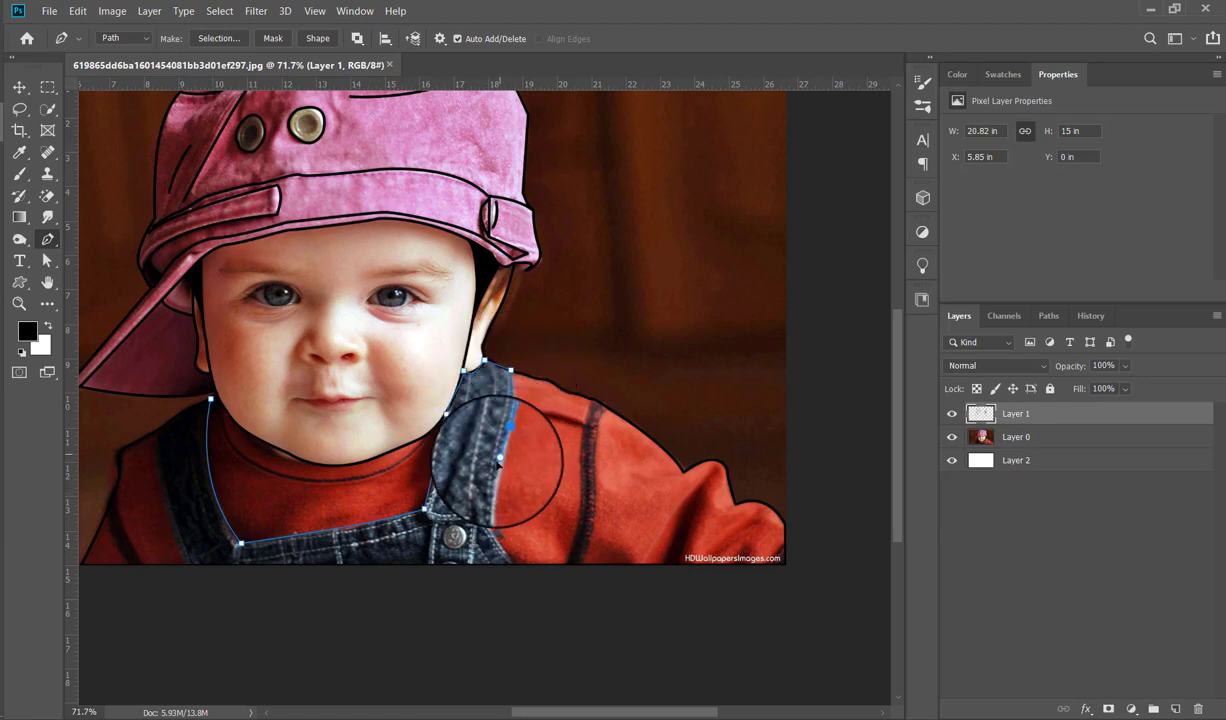
pyautogui.moveTo(493, 490); pyautogui.dragTo(497, 516)
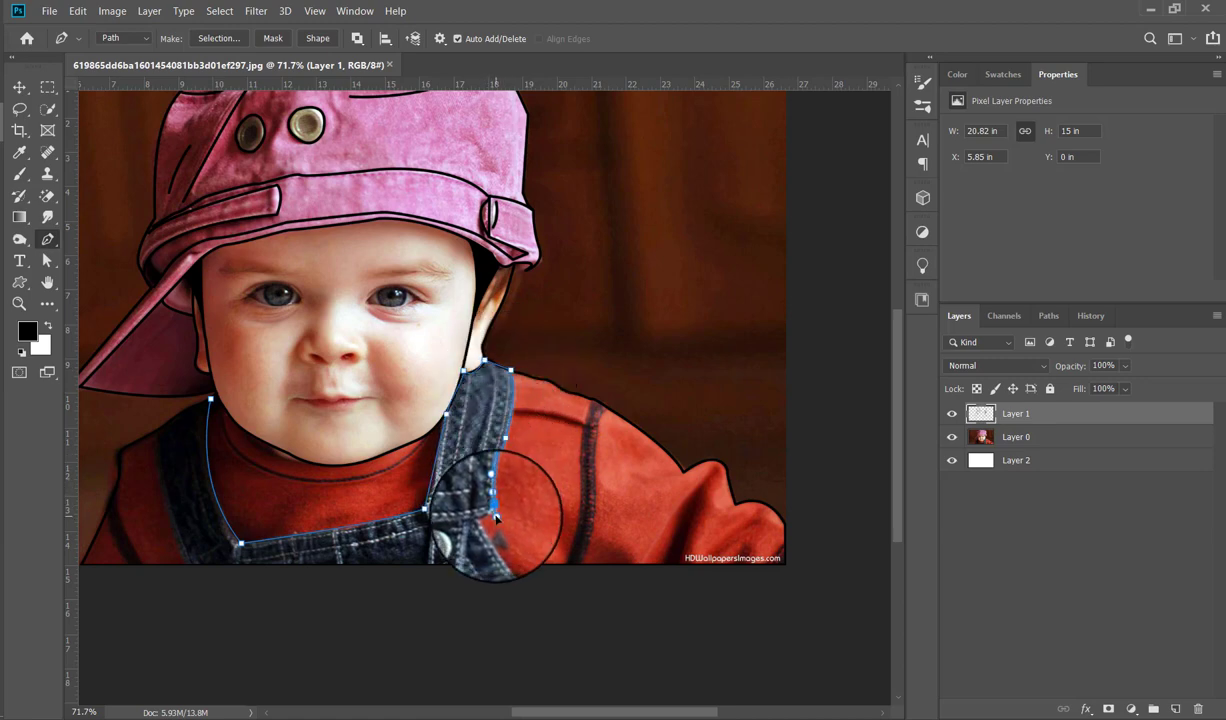
pyautogui.scroll(-2, 497, 516)
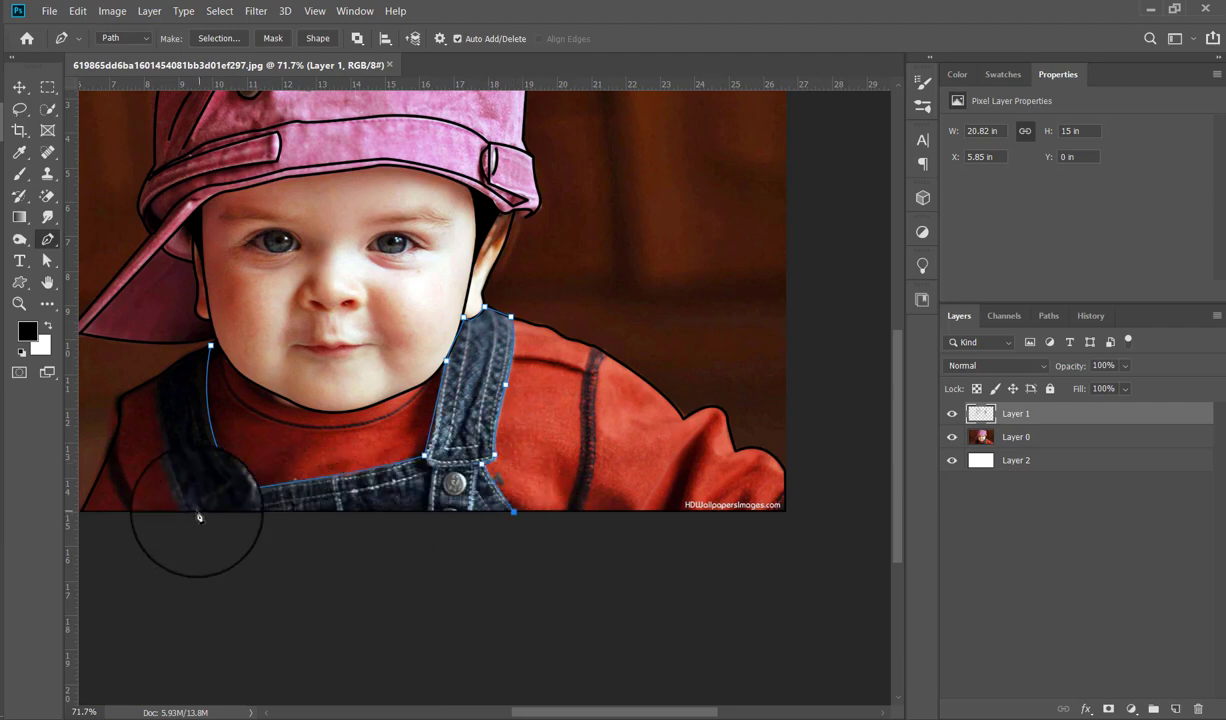
pyautogui.scroll(1, 196, 516)
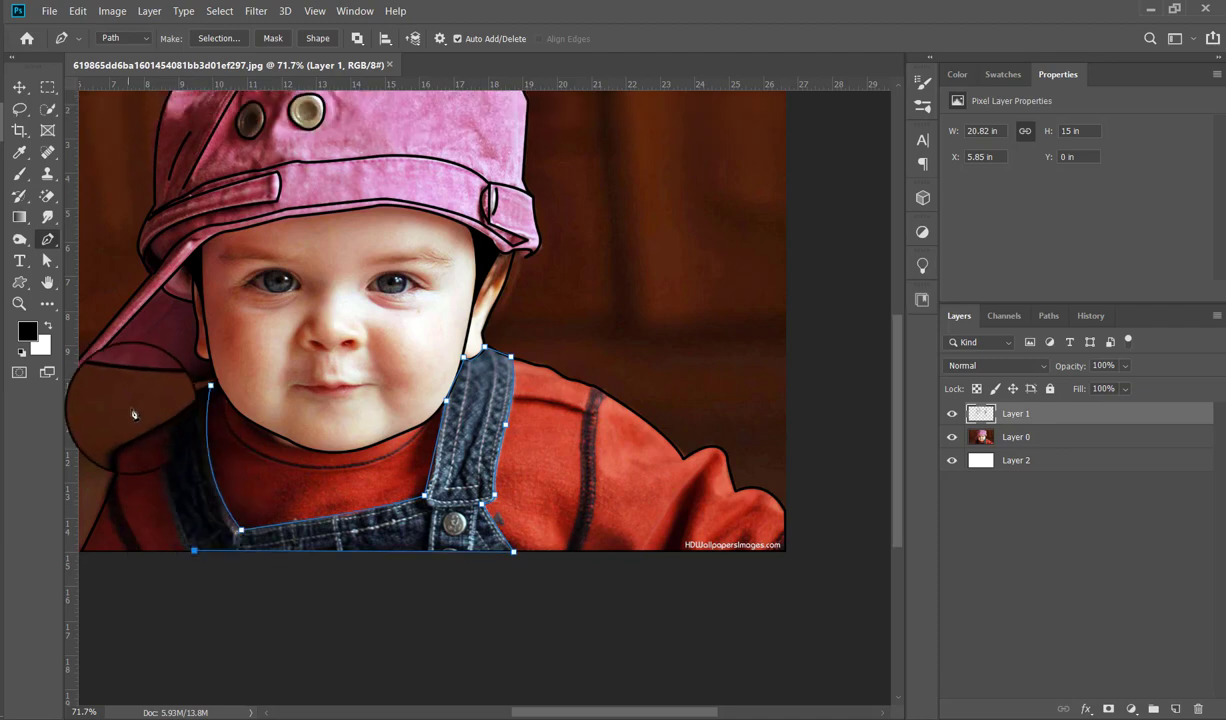
pyautogui.moveTo(161, 425); pyautogui.dragTo(172, 403)
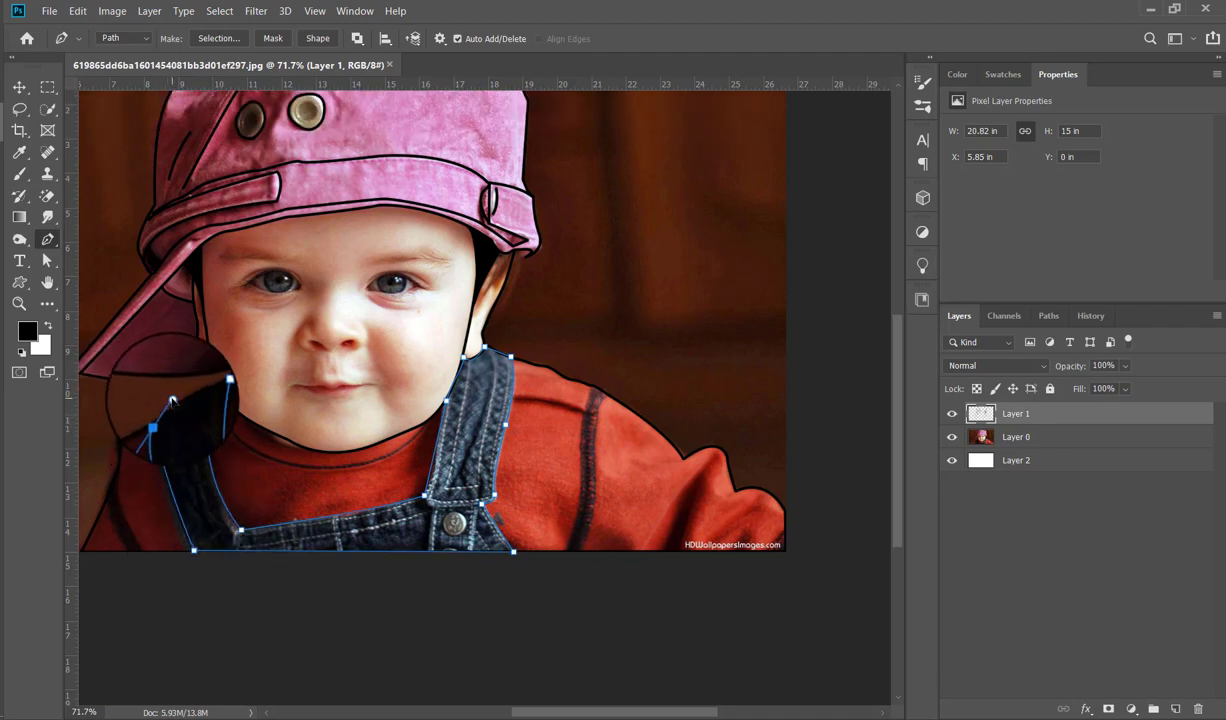
pyautogui.click(210, 385)
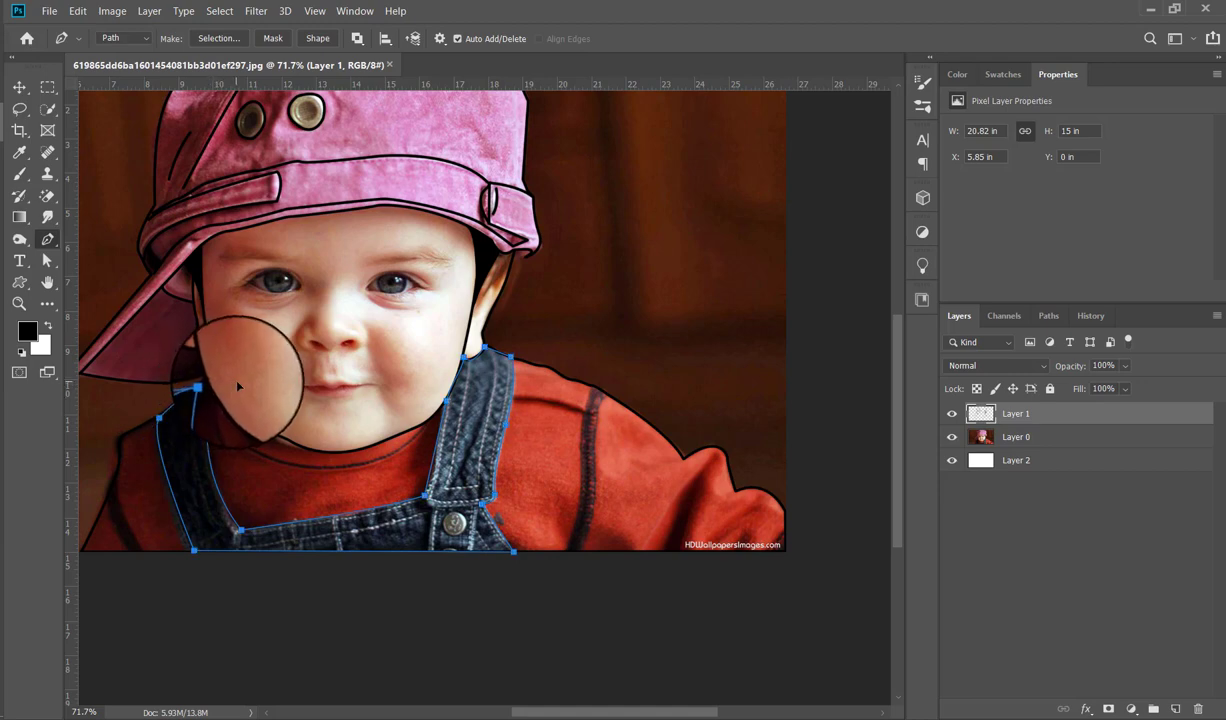
pyautogui.rightClick(294, 302)
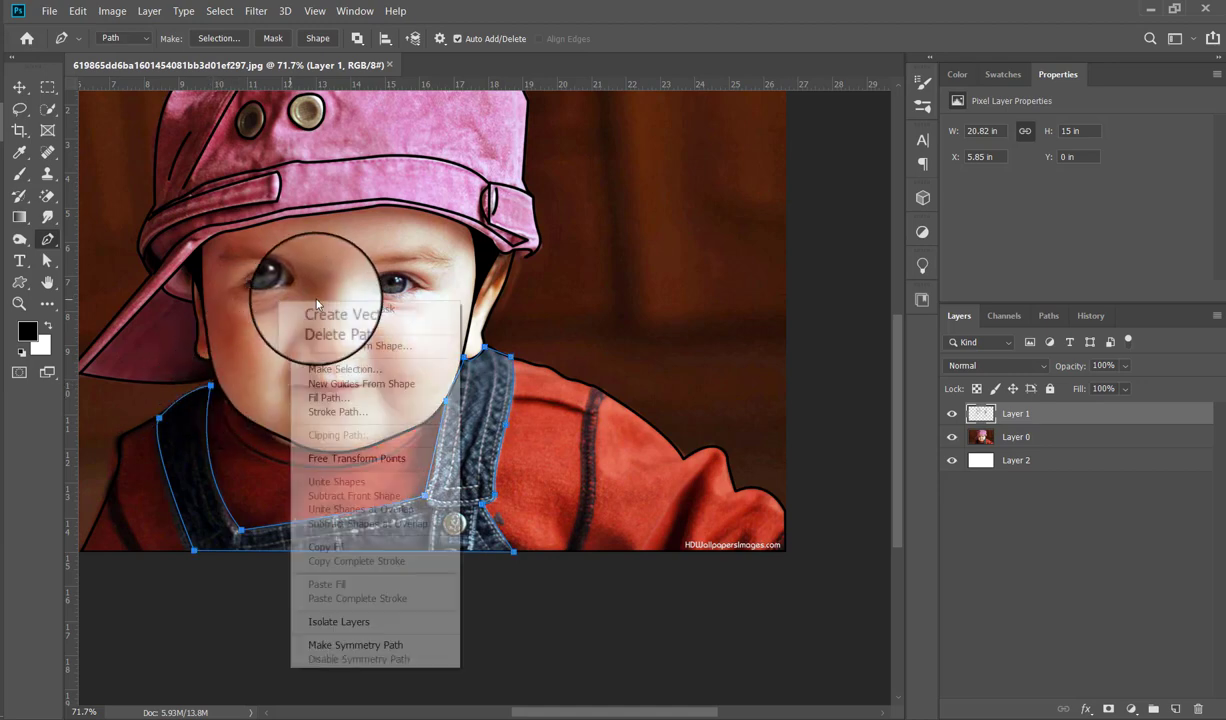
pyautogui.click(363, 405)
pyautogui.press('Return')
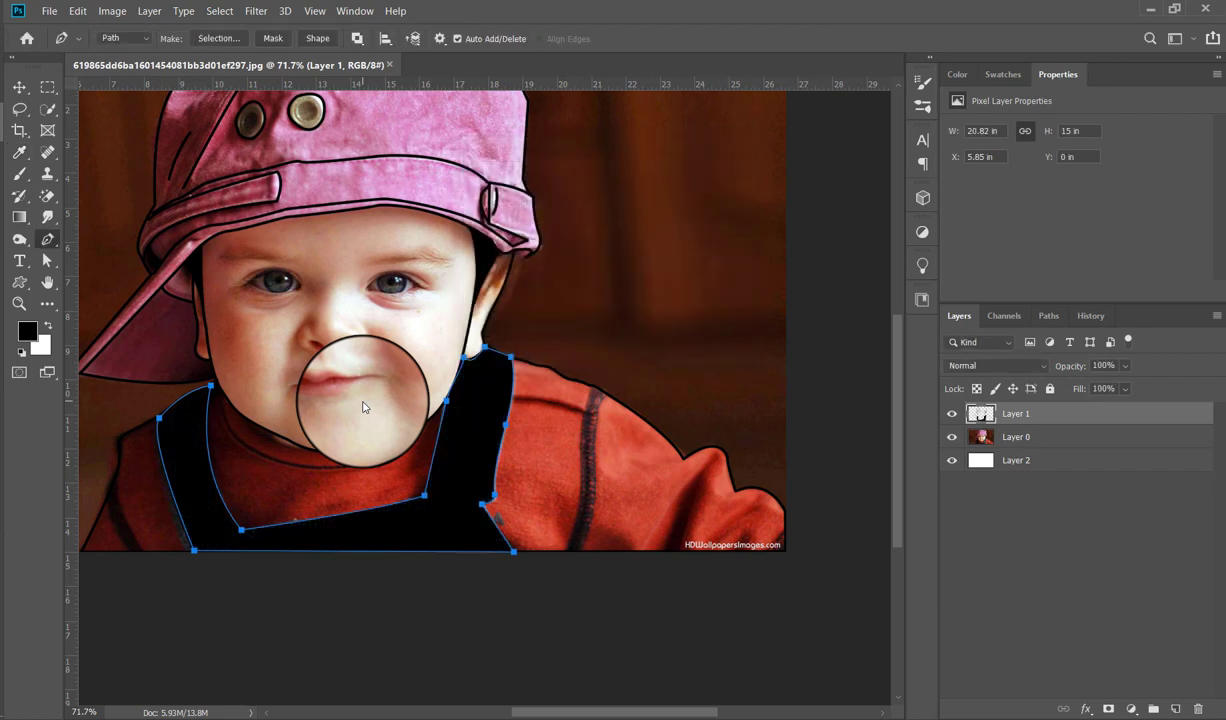
pyautogui.press('Return')
pyautogui.scroll(-2, 448, 392)
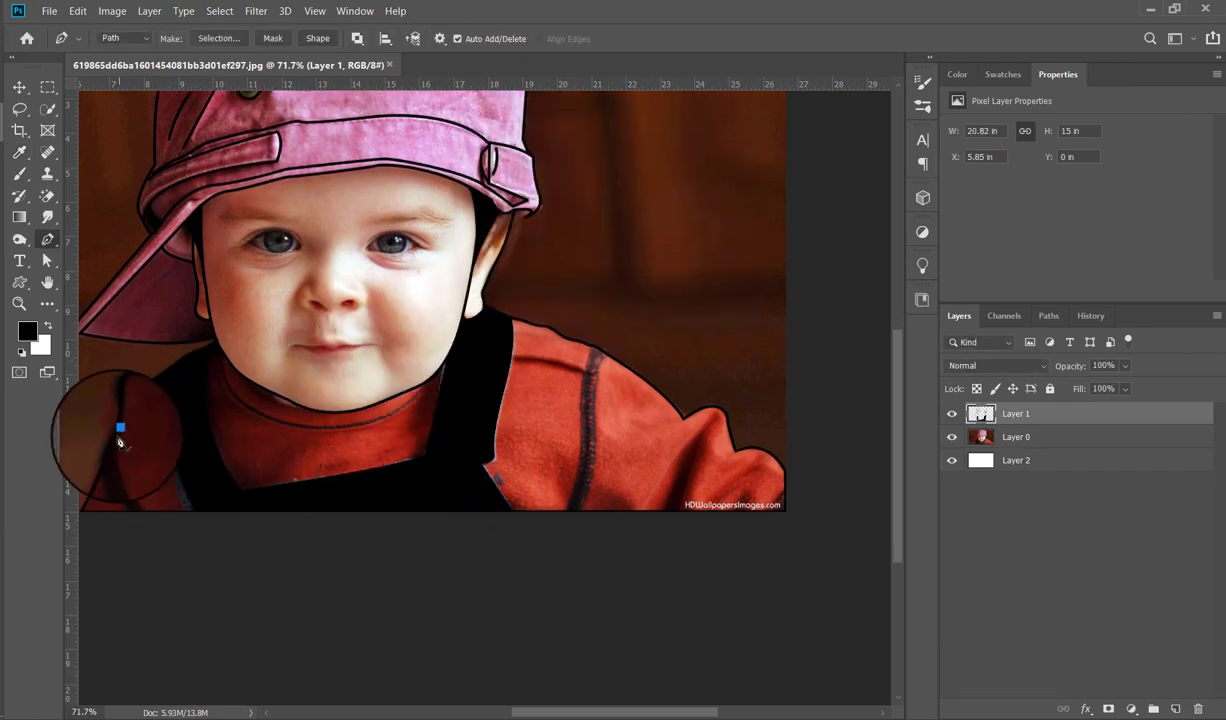
# - Trace the sliver beside the bottom-left overalls strap, fill it black, and deselect the path
pyautogui.moveTo(147, 514)
pyautogui.mouseDown()
pyautogui.moveTo(184, 540)
pyautogui.moveTo(131, 515)
pyautogui.mouseUp()
pyautogui.moveTo(109, 461)
pyautogui.mouseDown()
pyautogui.moveTo(111, 441)
pyautogui.moveTo(120, 452)
pyautogui.mouseUp()
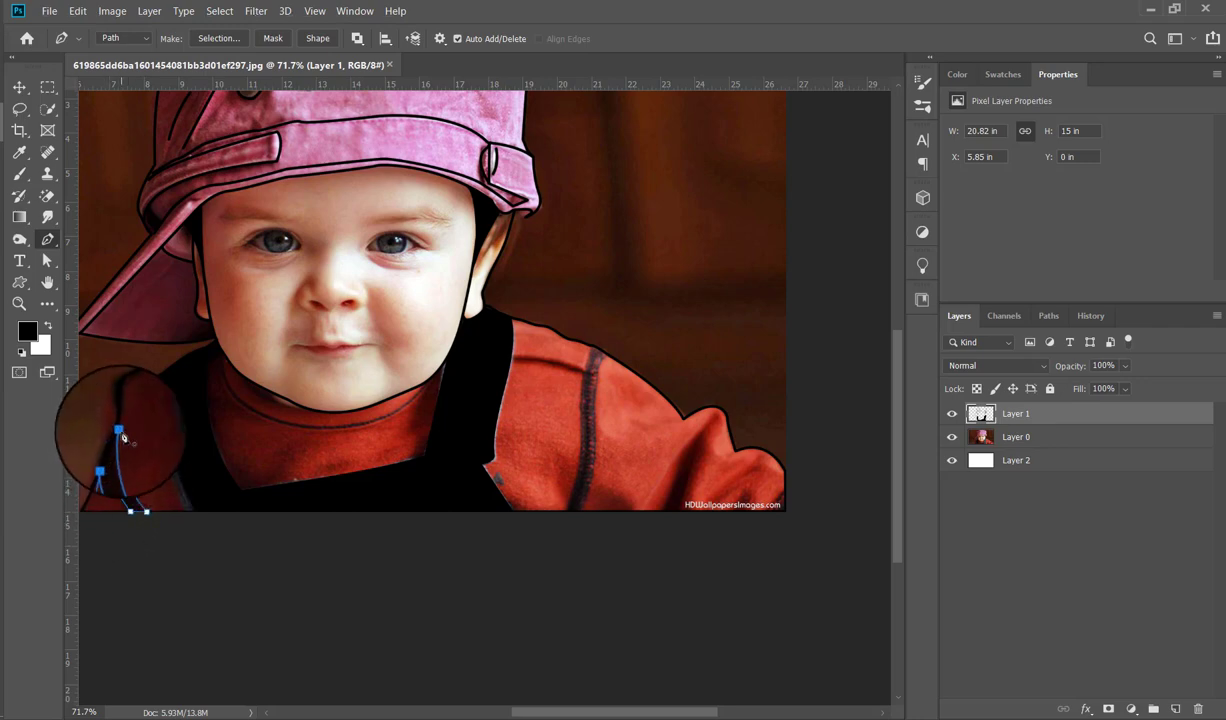
pyautogui.rightClick(159, 353)
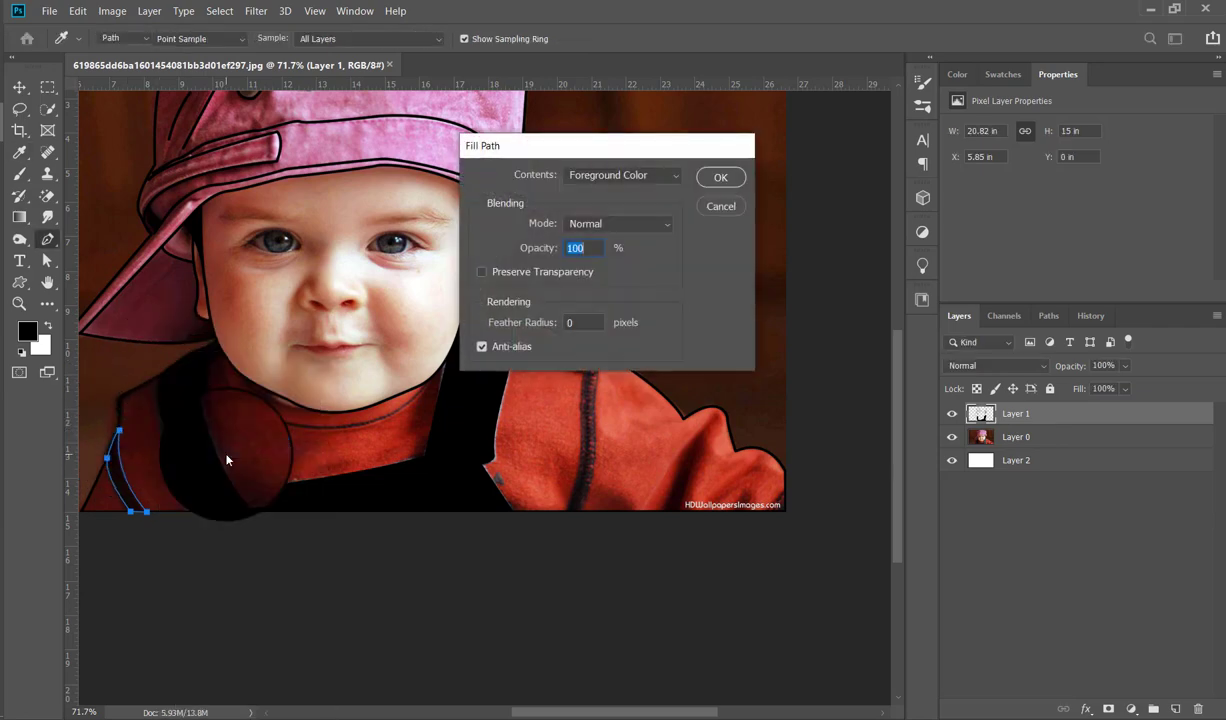
pyautogui.press('Return')
pyautogui.press('p')
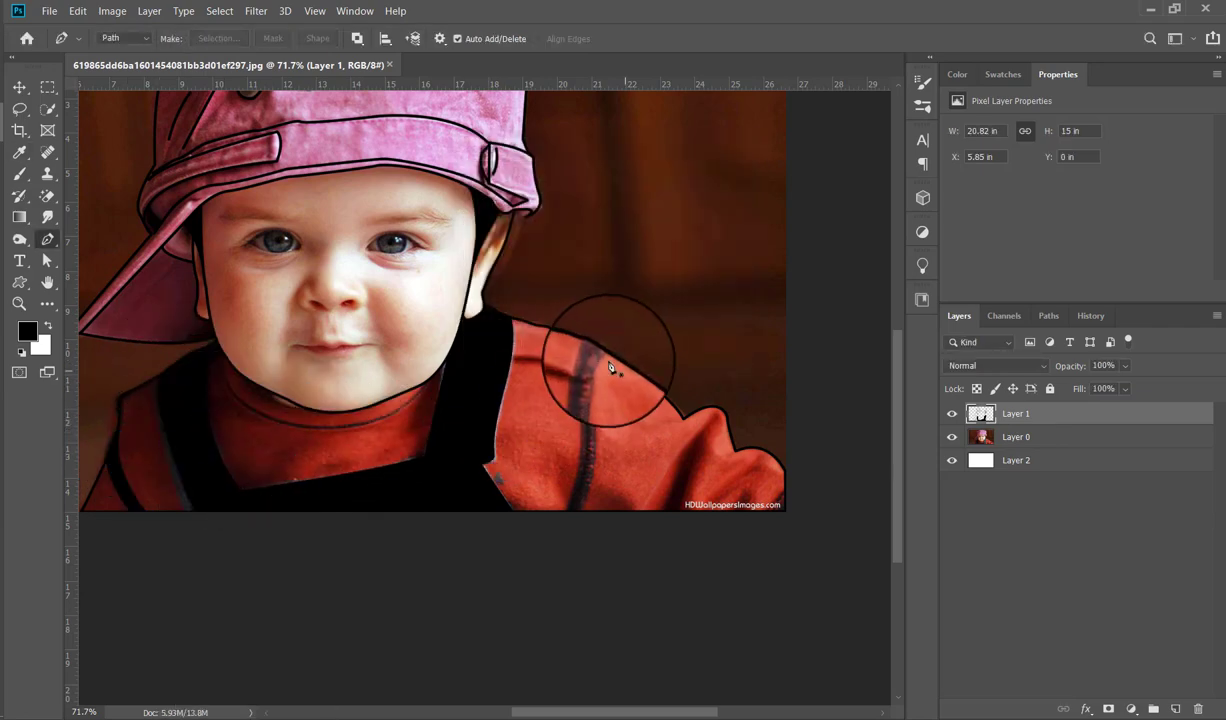
# - Trace a thin closed band along the right sleeve seam and fill it solid black
pyautogui.click(592, 348)
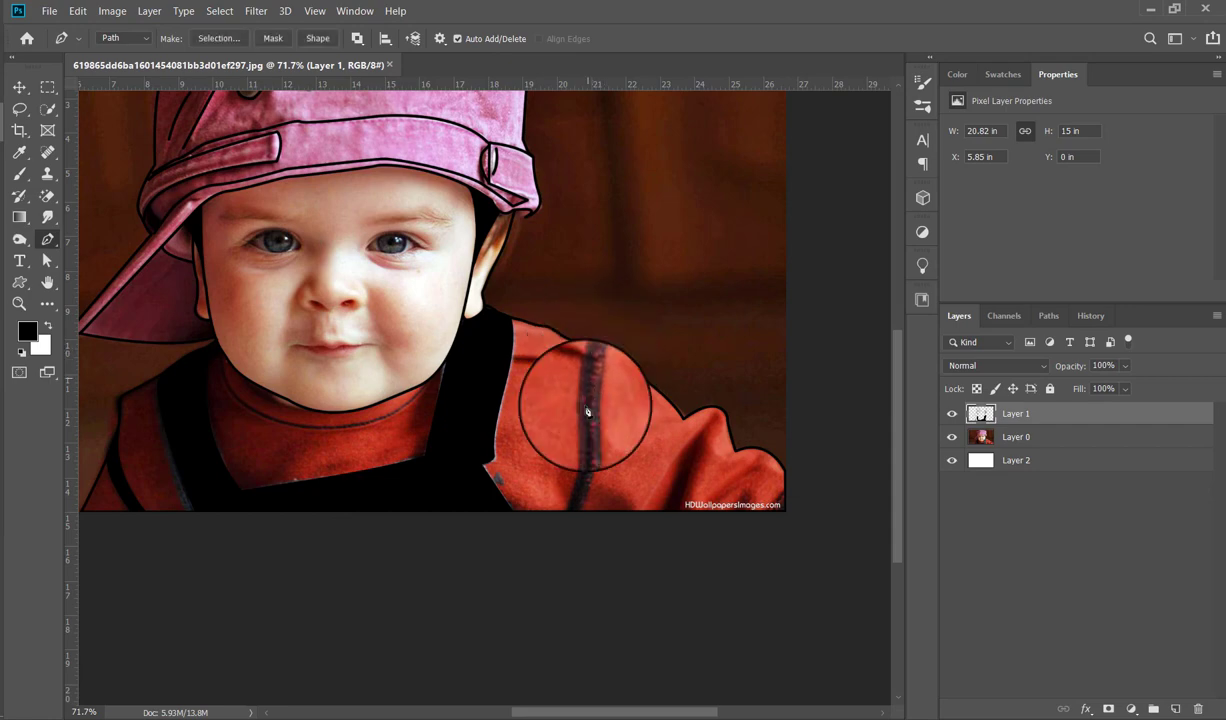
pyautogui.moveTo(584, 428)
pyautogui.mouseDown()
pyautogui.moveTo(587, 459)
pyautogui.moveTo(588, 411)
pyautogui.mouseUp()
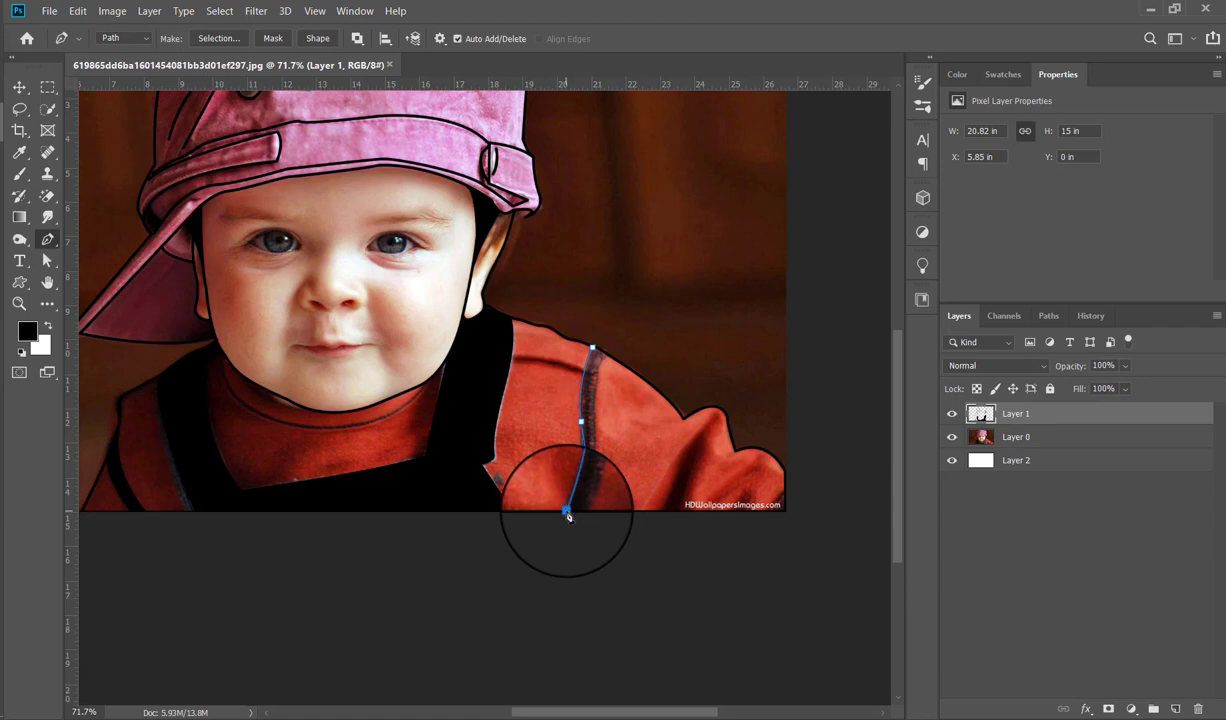
pyautogui.moveTo(569, 517); pyautogui.dragTo(582, 517)
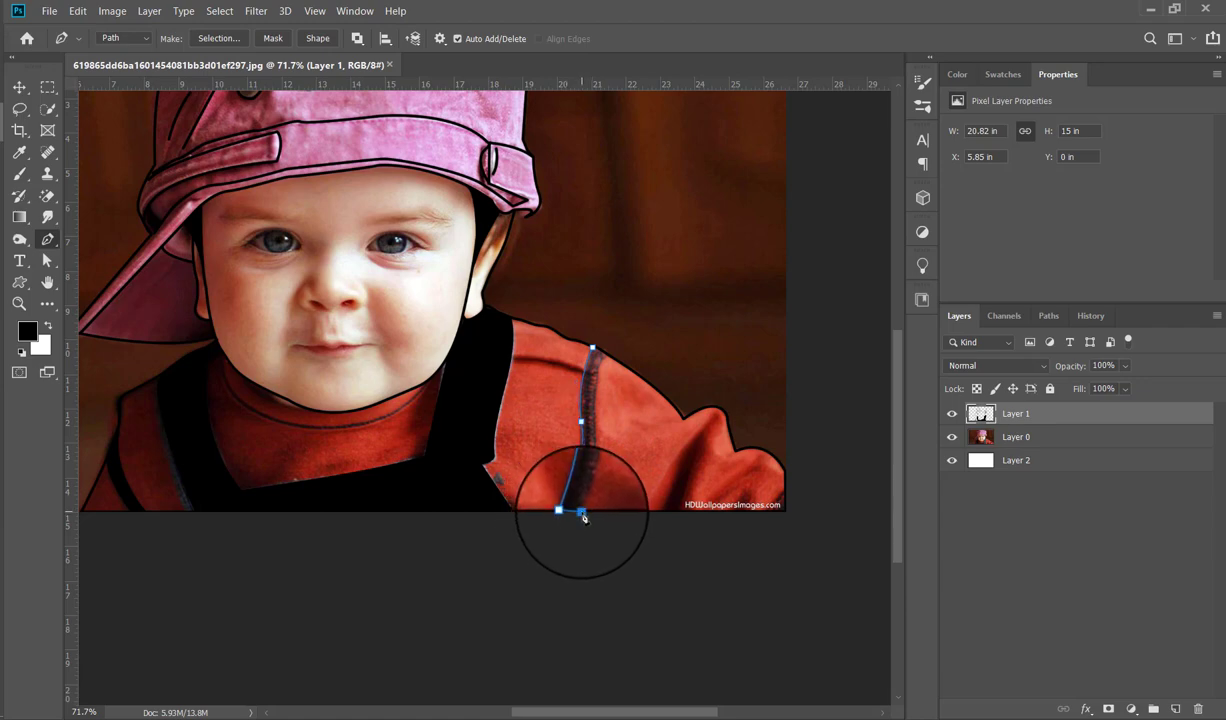
pyautogui.moveTo(581, 421); pyautogui.dragTo(611, 362)
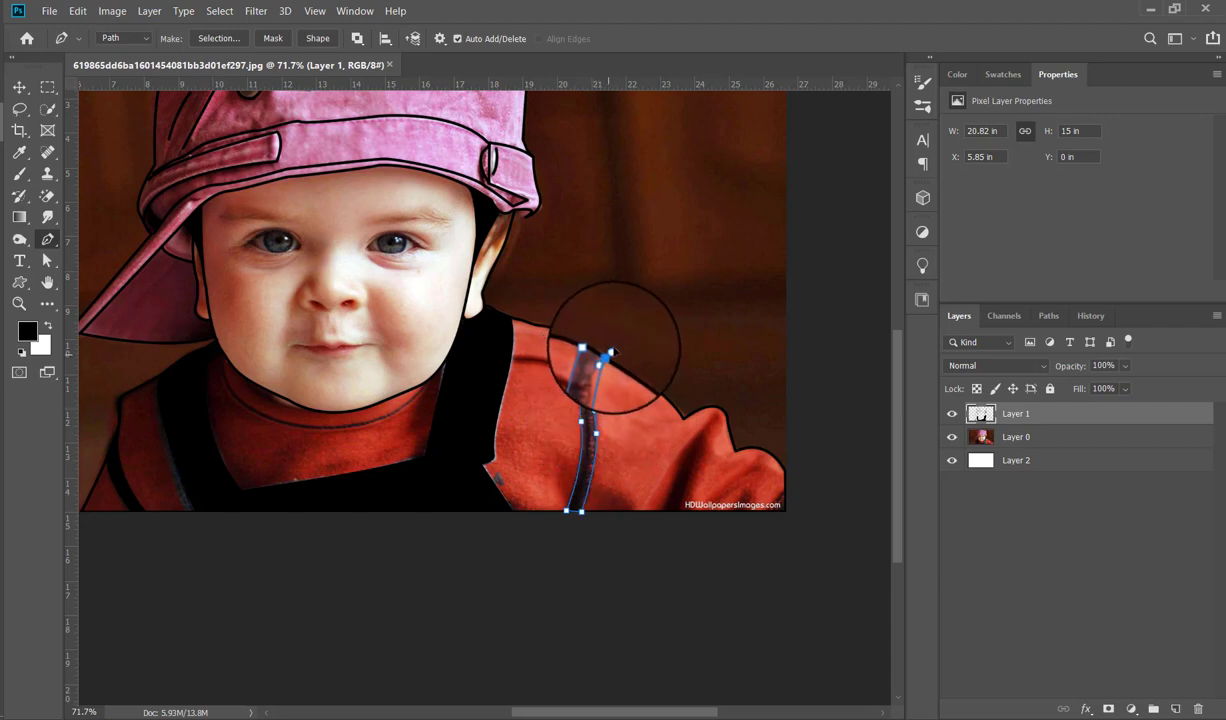
pyautogui.moveTo(608, 354)
pyautogui.mouseDown()
pyautogui.moveTo(625, 333)
pyautogui.moveTo(599, 354)
pyautogui.mouseUp()
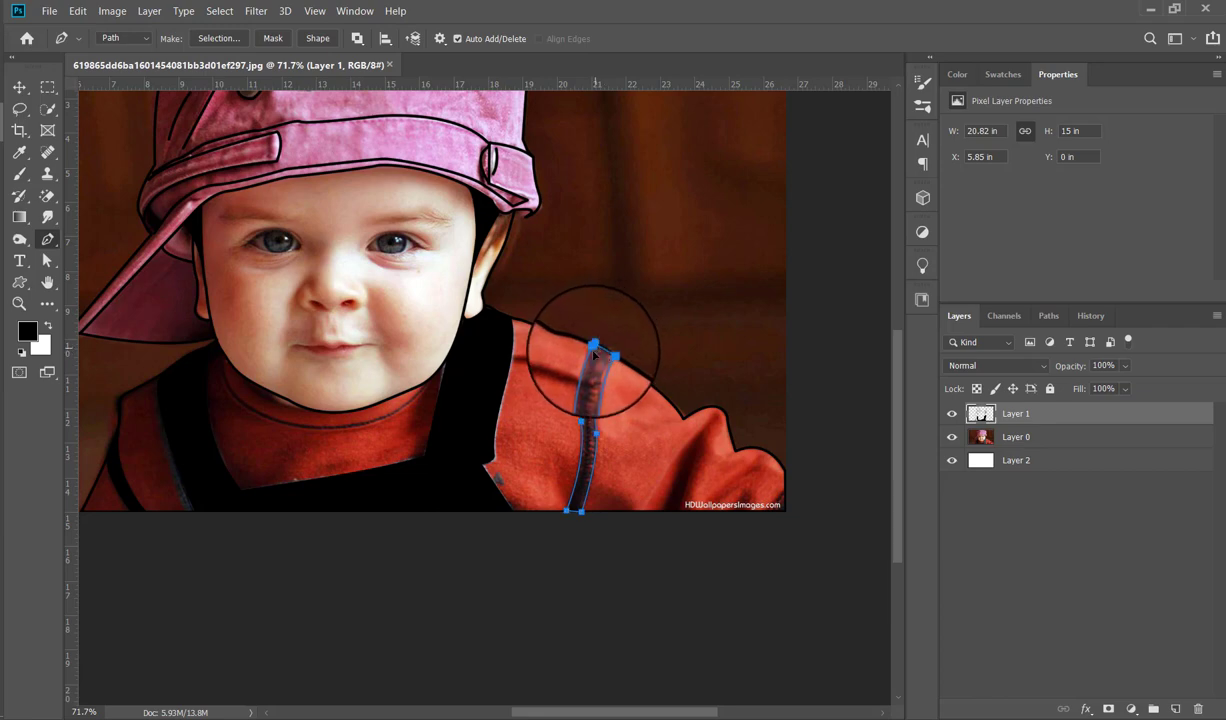
pyautogui.rightClick(594, 352)
pyautogui.click(630, 422)
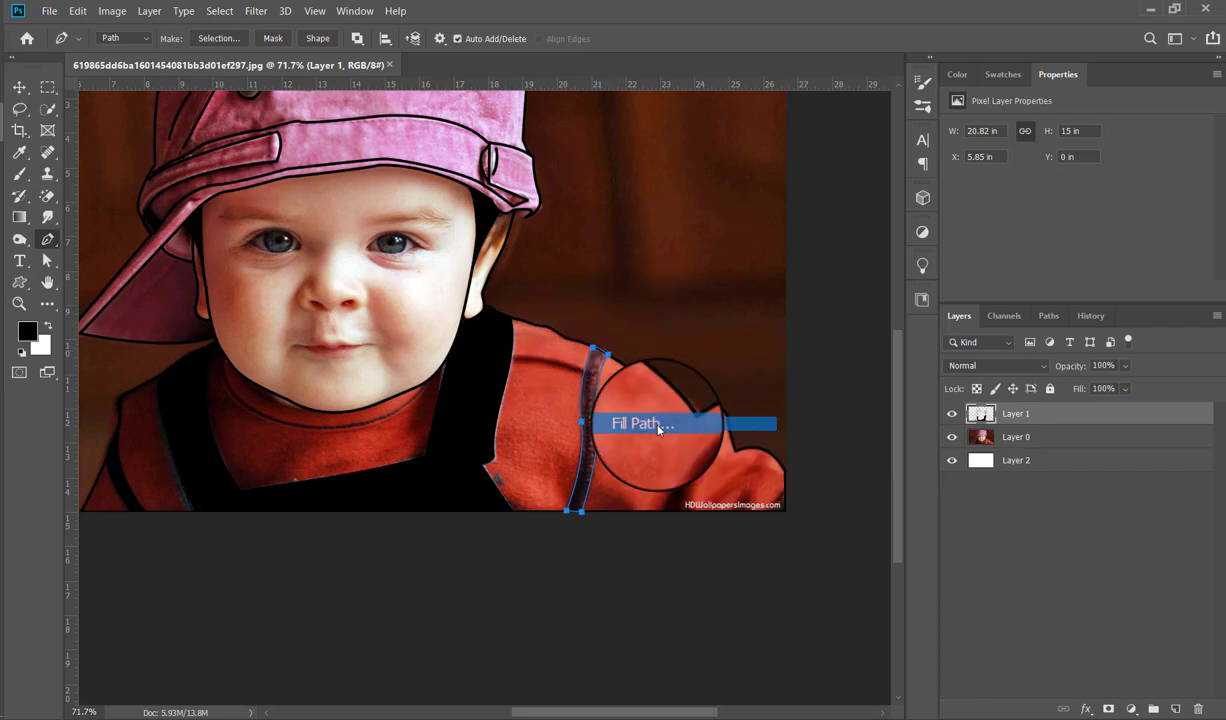
pyautogui.press('Return')
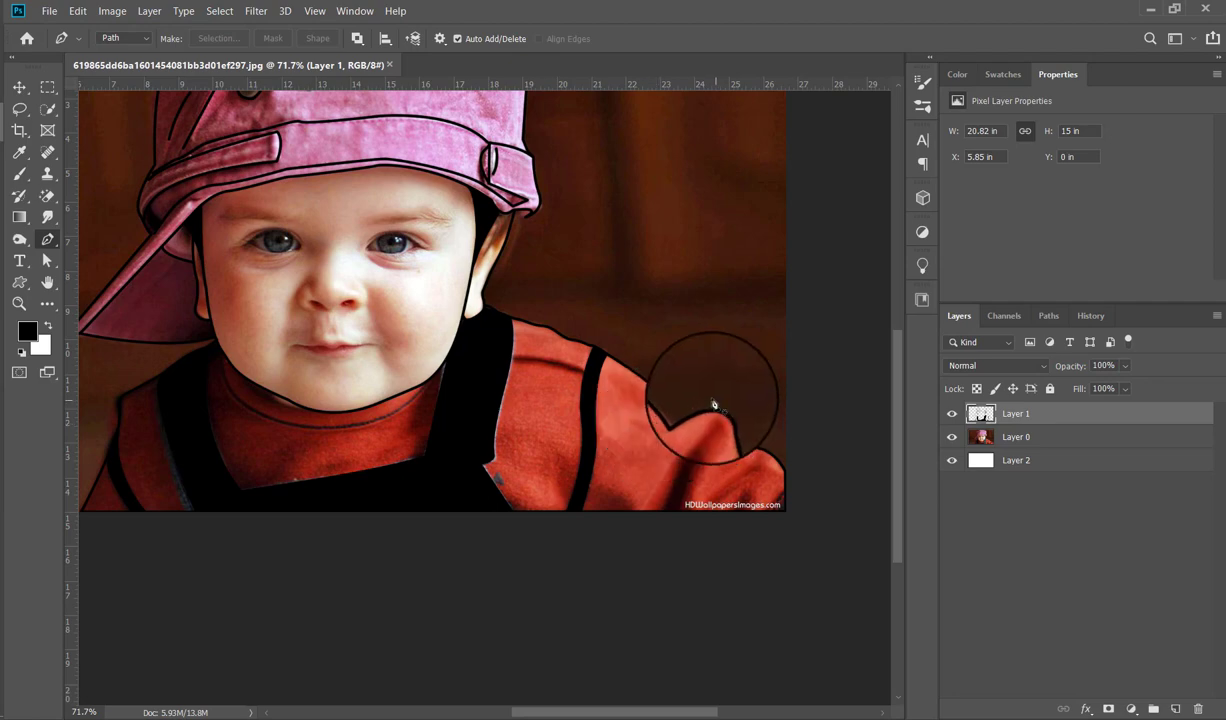
# - Stroke a black curved line along the collar under the chin
pyautogui.scroll(1, 709, 403)
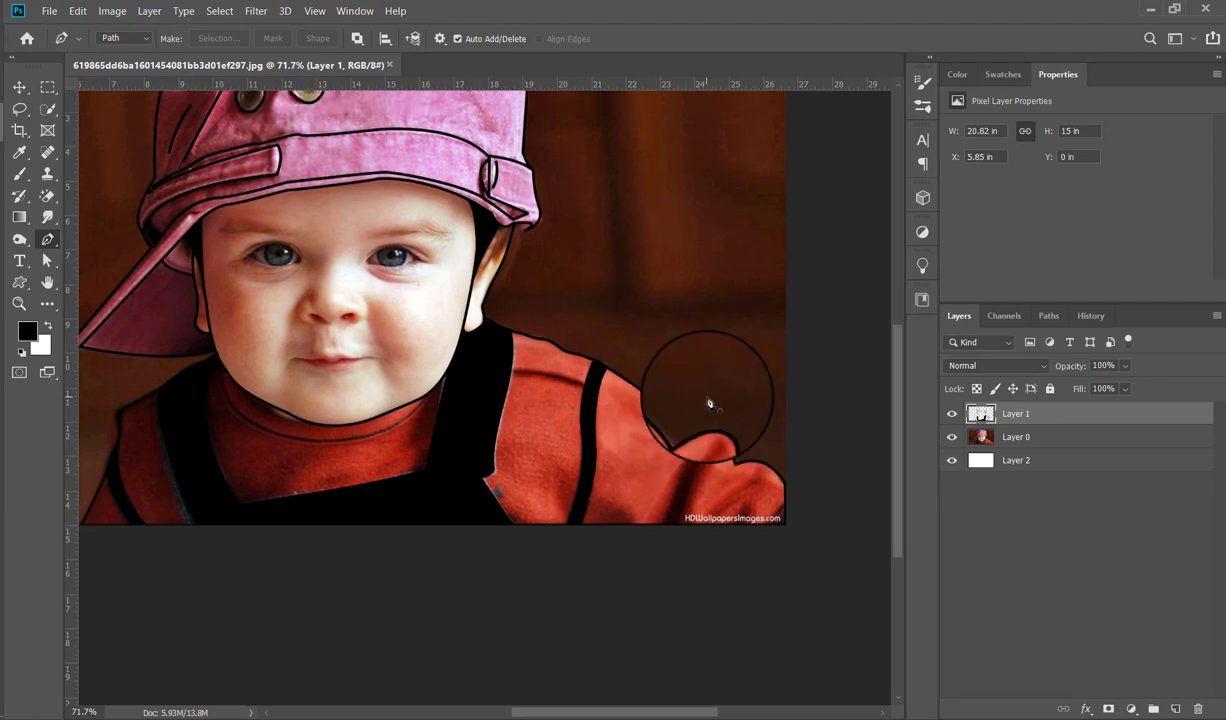
pyautogui.click(215, 357)
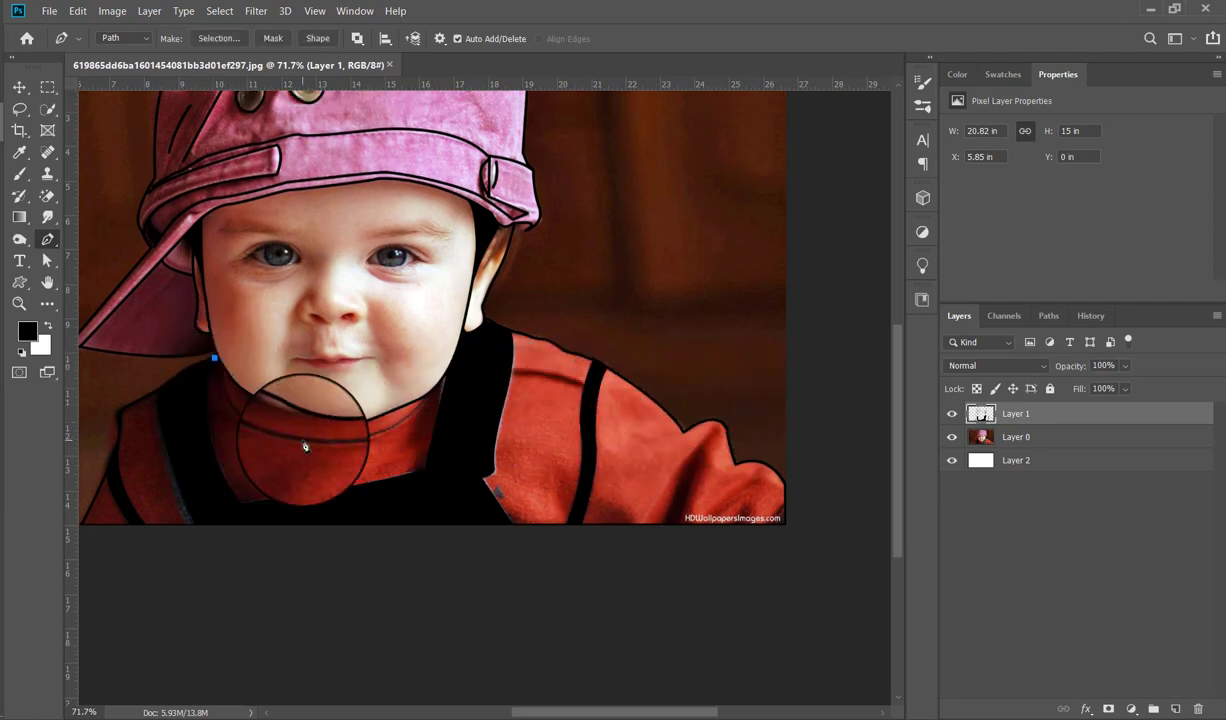
pyautogui.moveTo(302, 440)
pyautogui.mouseDown()
pyautogui.moveTo(408, 458)
pyautogui.moveTo(397, 454)
pyautogui.mouseUp()
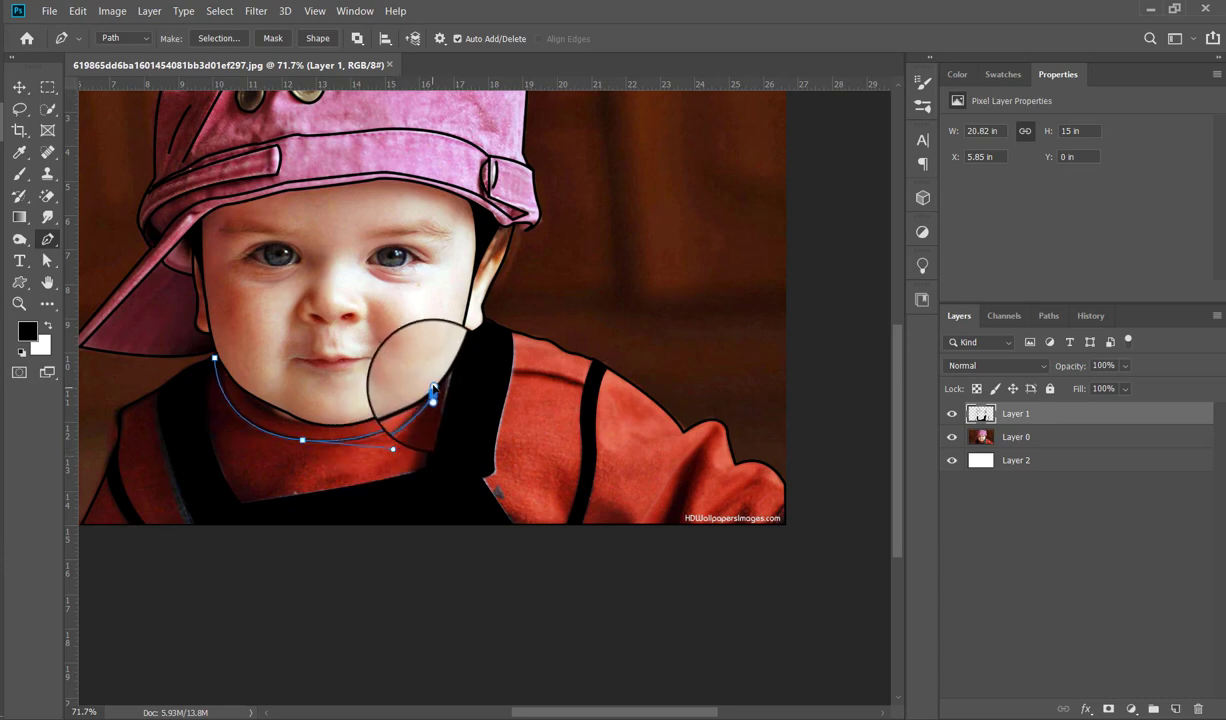
pyautogui.rightClick(516, 324)
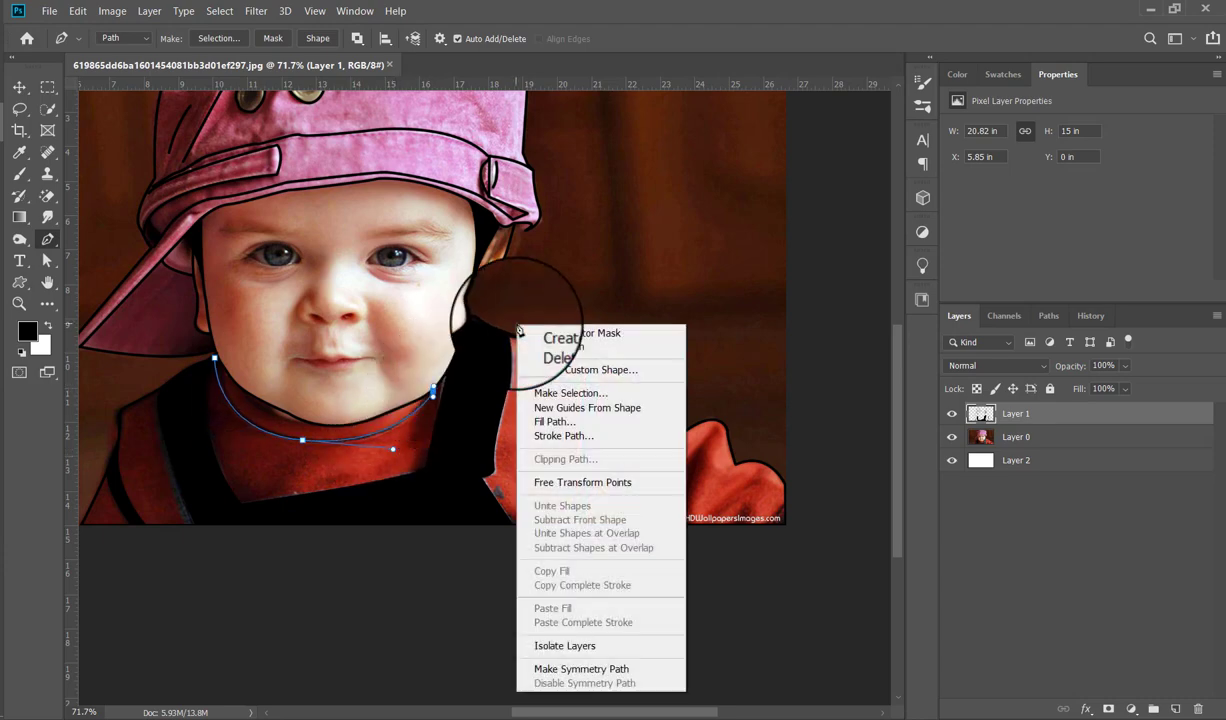
pyautogui.click(549, 437)
pyautogui.press('Return')
pyautogui.press('Return')
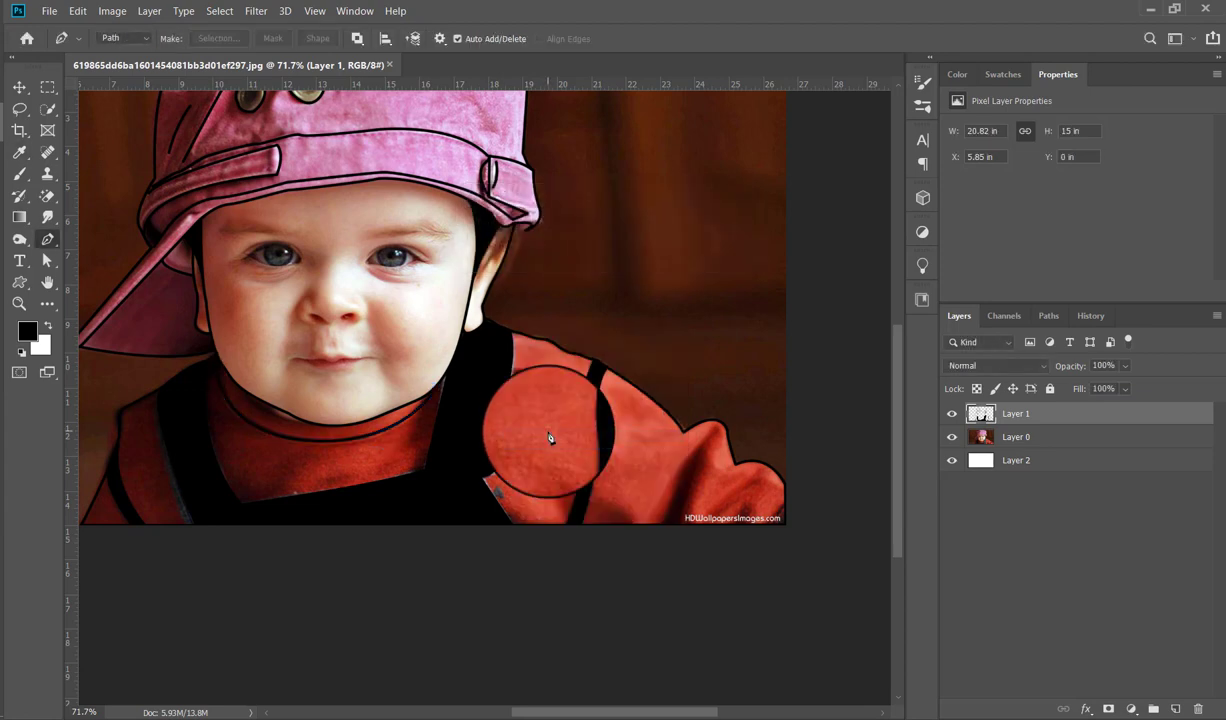
# - Stroke a short black curve across the right shoulder
pyautogui.scroll(-1, 600, 412)
pyautogui.moveTo(530, 330)
pyautogui.mouseDown()
pyautogui.moveTo(513, 357)
pyautogui.moveTo(623, 374)
pyautogui.mouseUp()
pyautogui.click(511, 347)
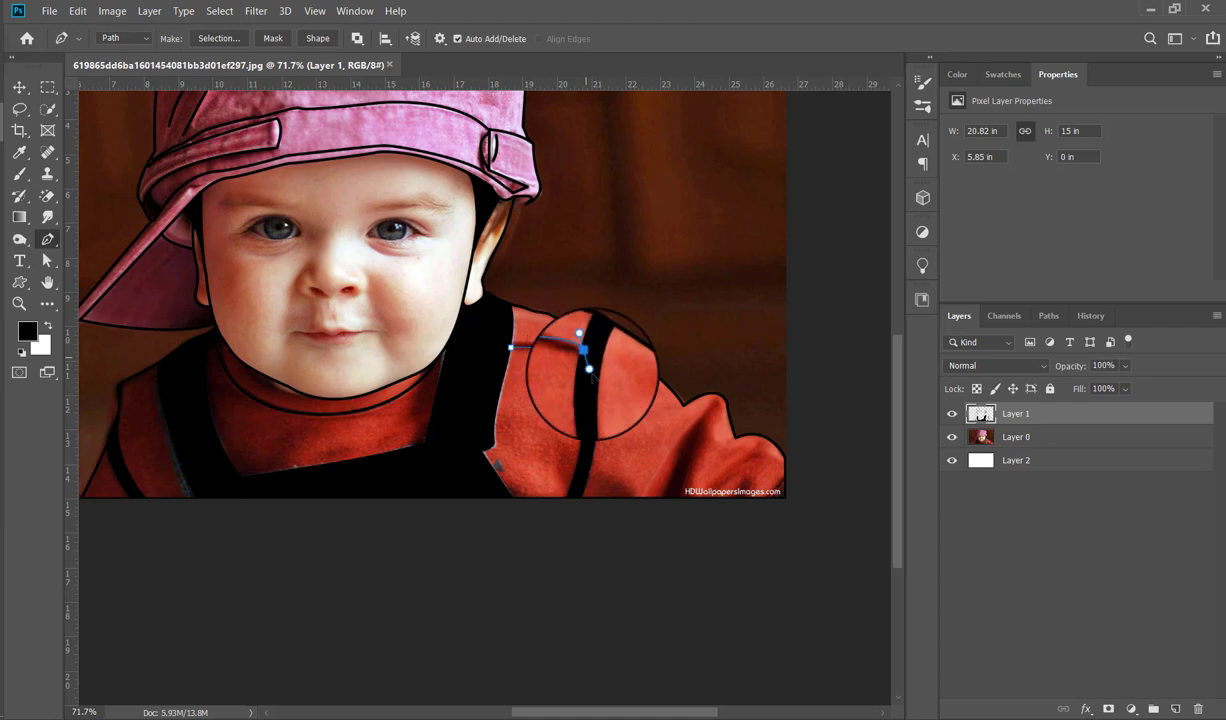
pyautogui.rightClick(582, 319)
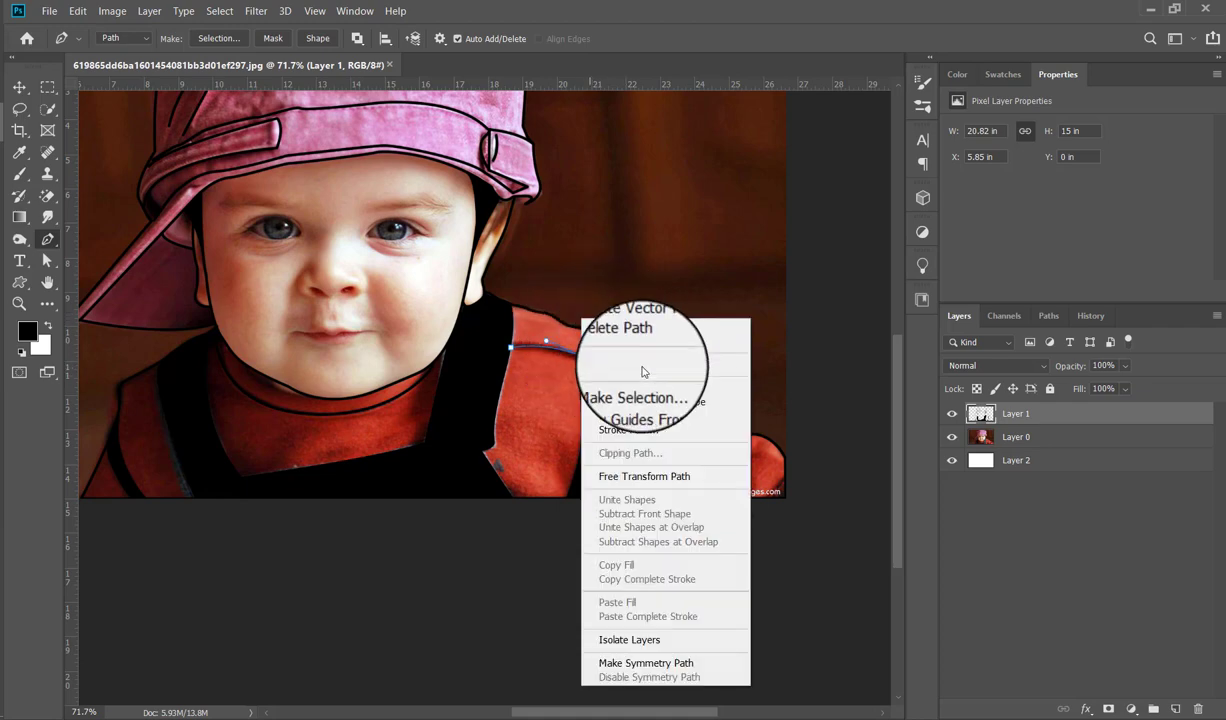
pyautogui.click(640, 432)
pyautogui.press('Return')
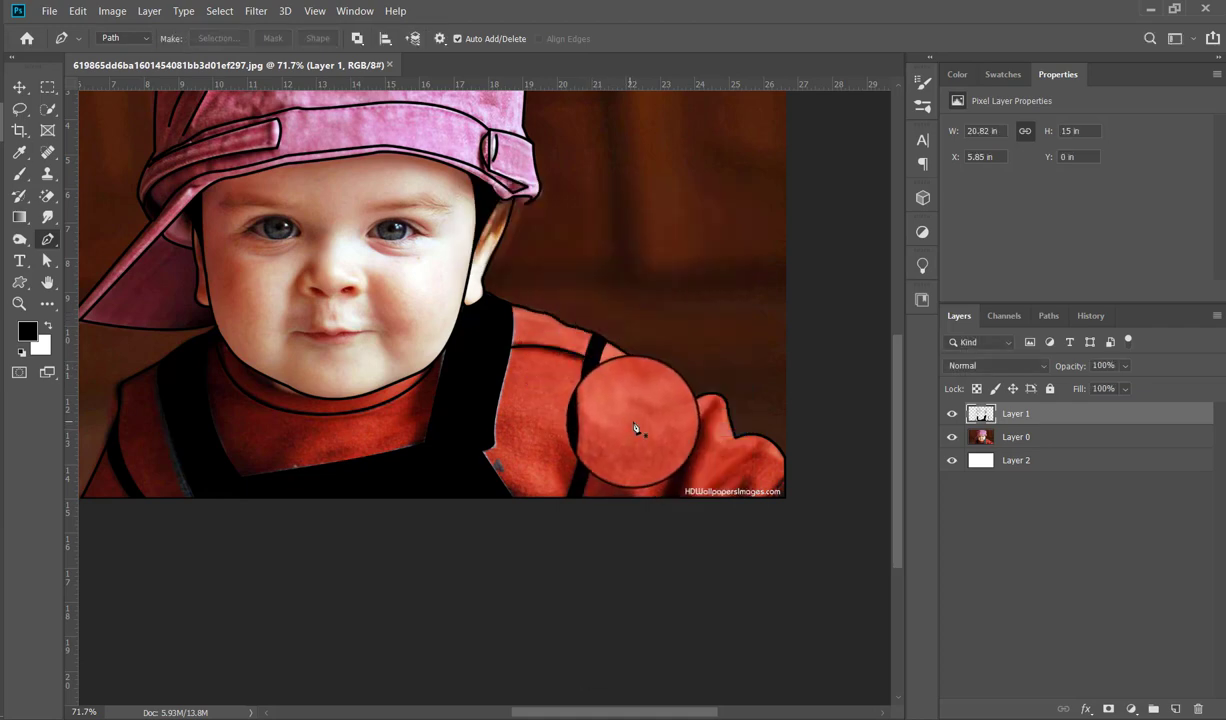
# - Close a three-anchor shape near the hand and fill it solid black
pyautogui.click(712, 404)
pyautogui.click(668, 450)
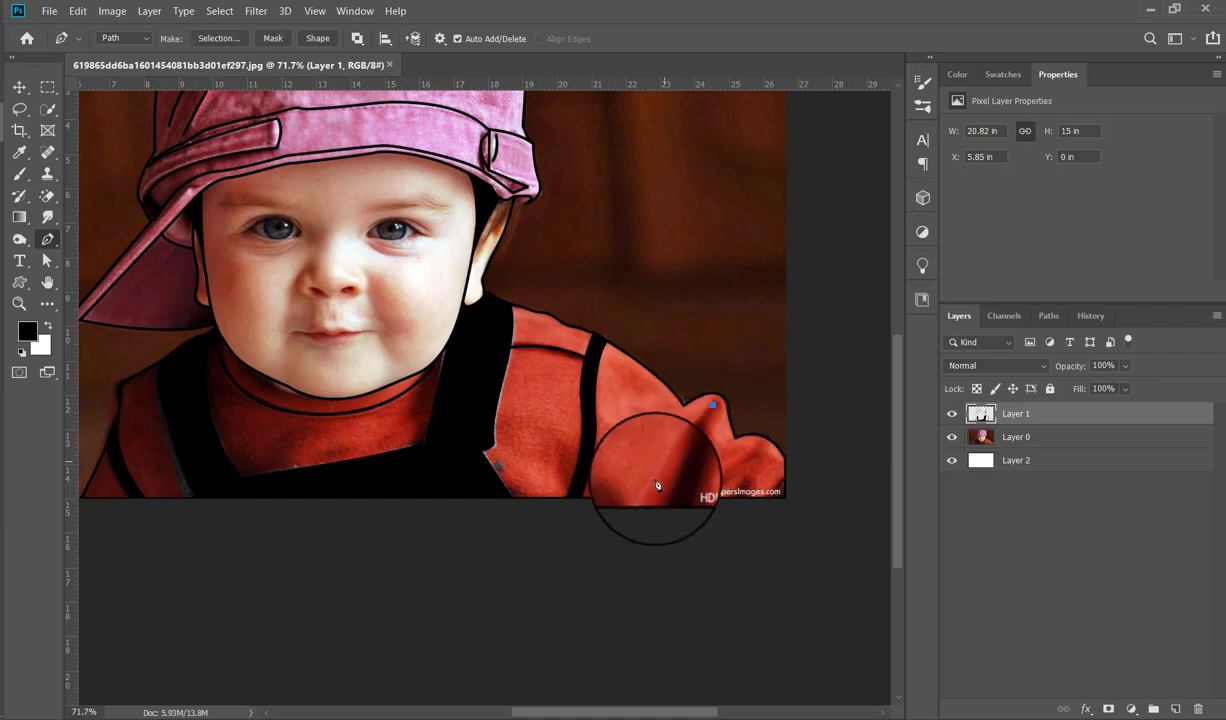
pyautogui.click(642, 505)
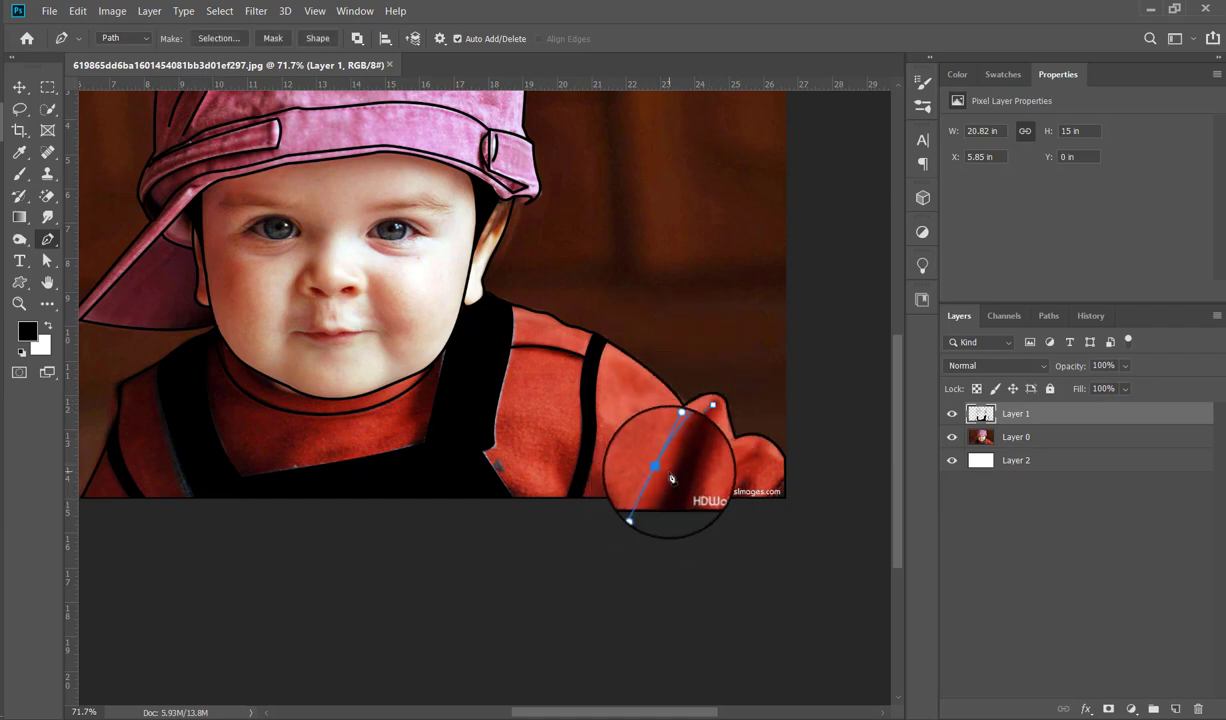
pyautogui.click(713, 406)
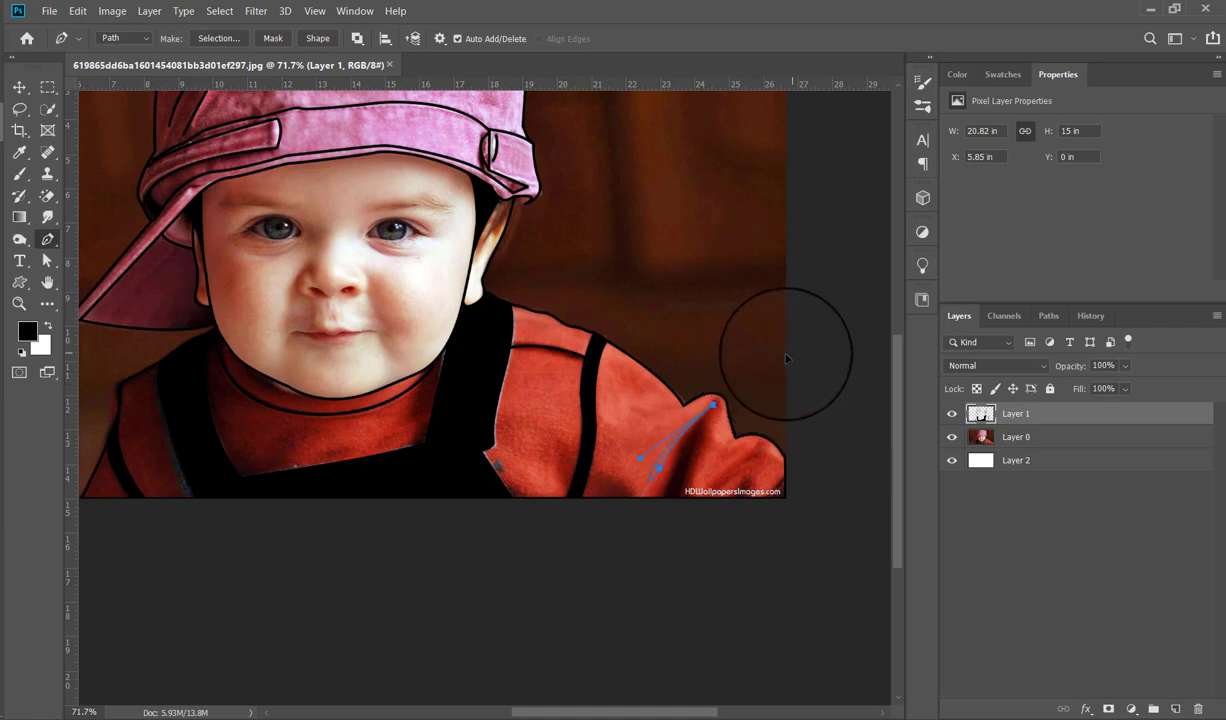
pyautogui.rightClick(700, 400)
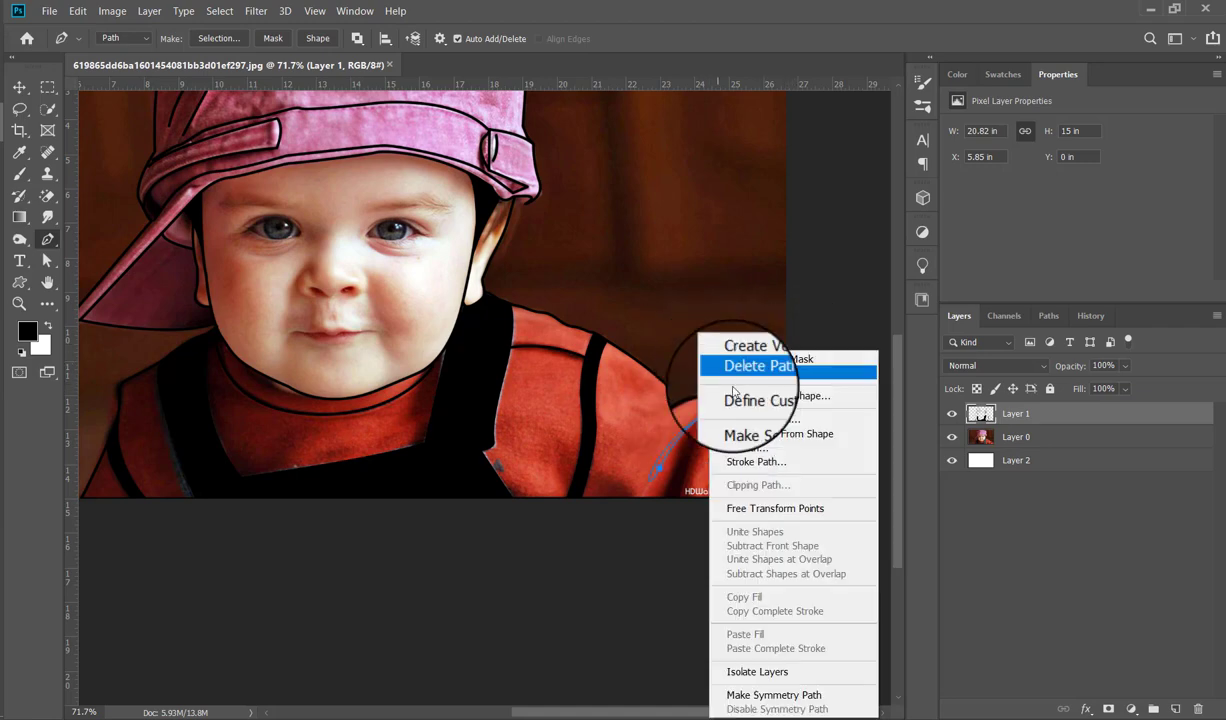
pyautogui.click(735, 450)
pyautogui.press('Return')
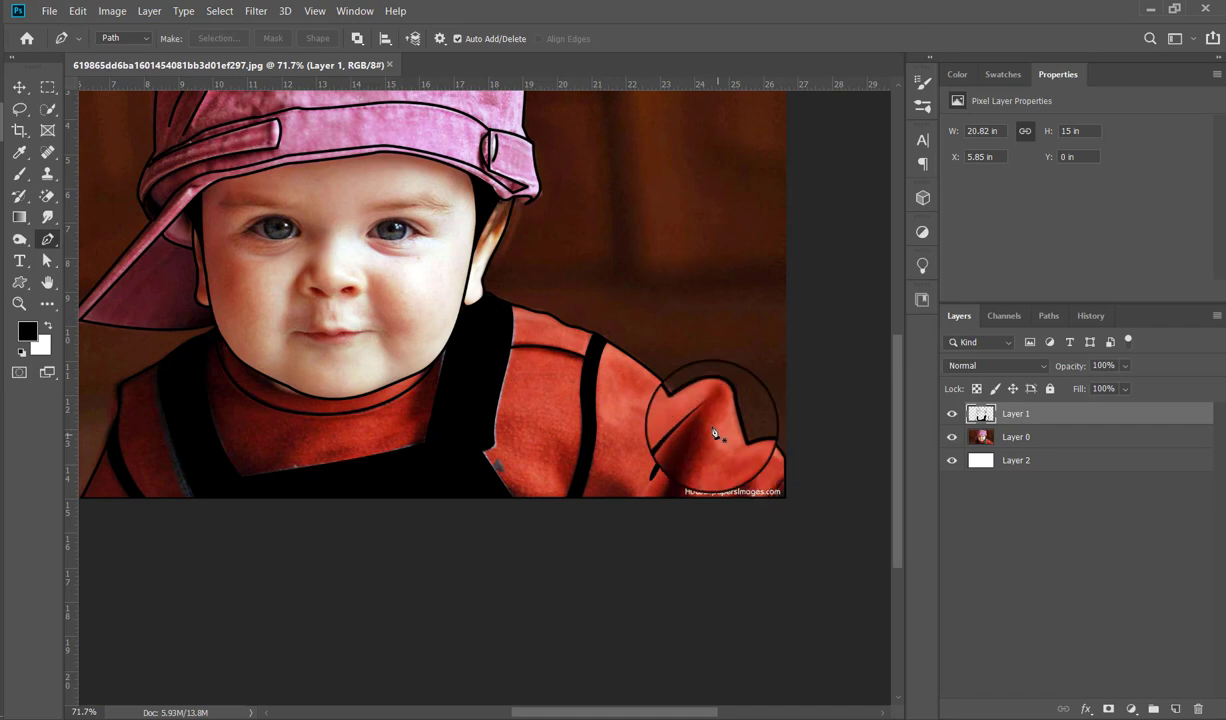
# - Extend a sleeve line to the image's bottom edge and stroke it black
pyautogui.click(688, 502)
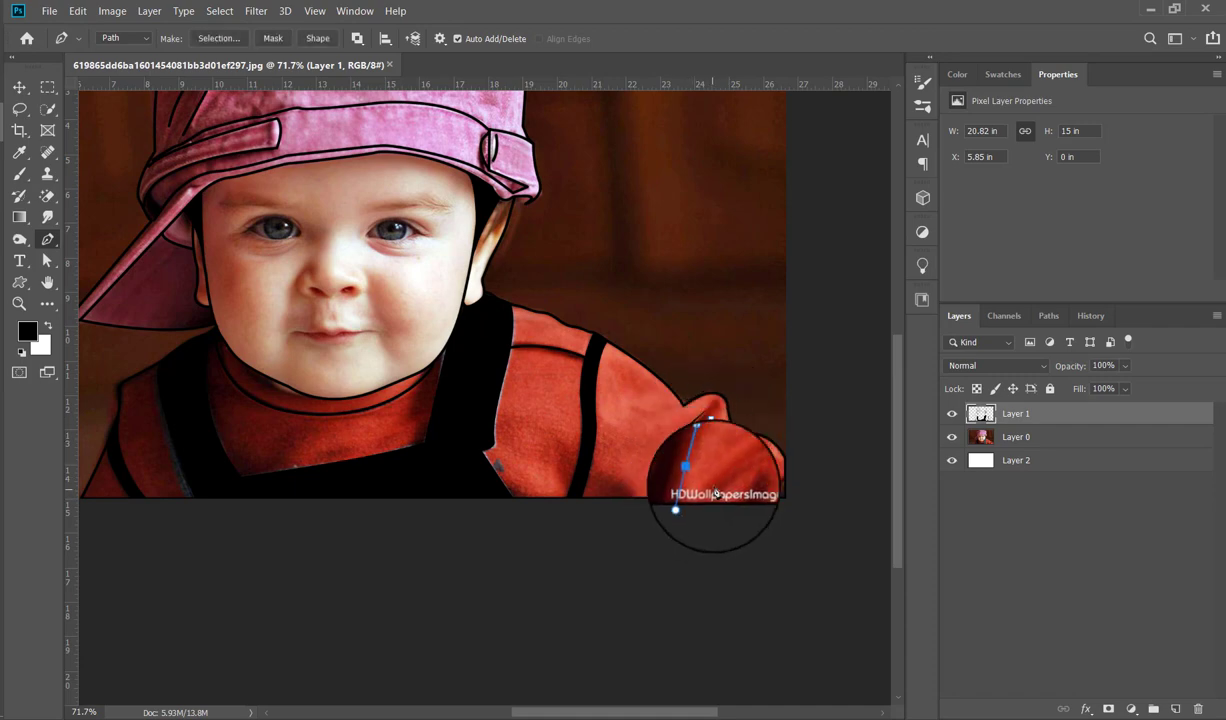
pyautogui.rightClick(728, 386)
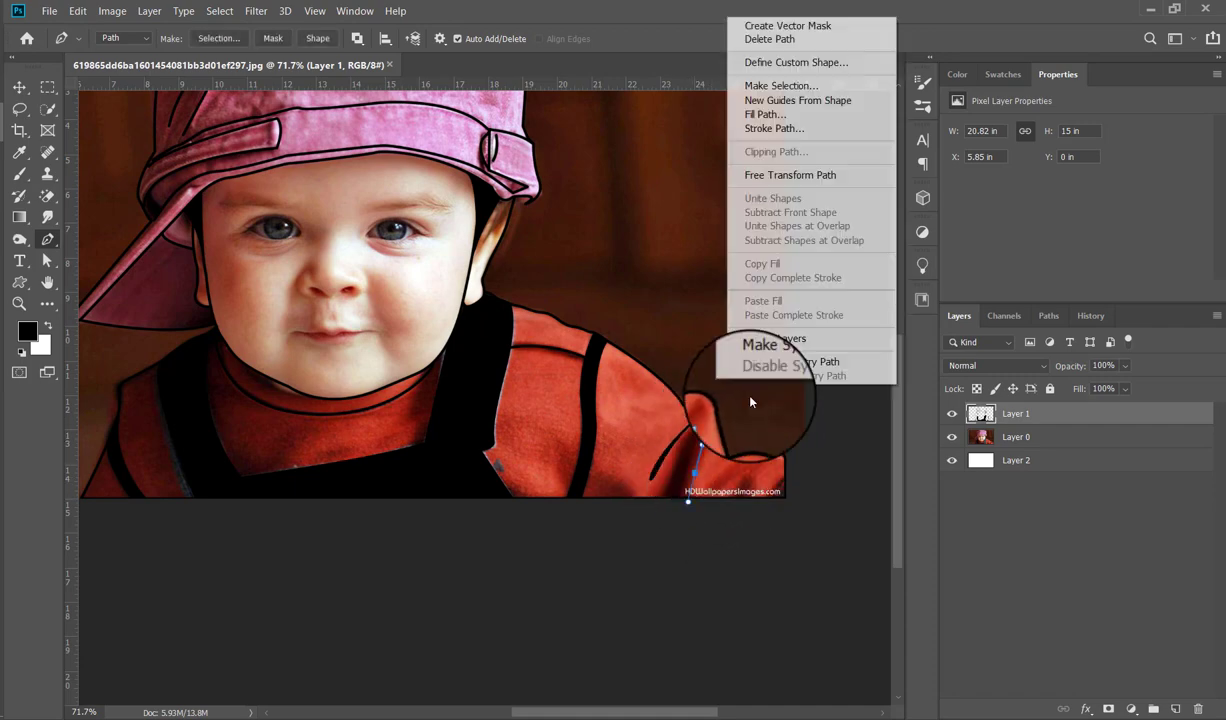
pyautogui.click(756, 128)
pyautogui.press('Return')
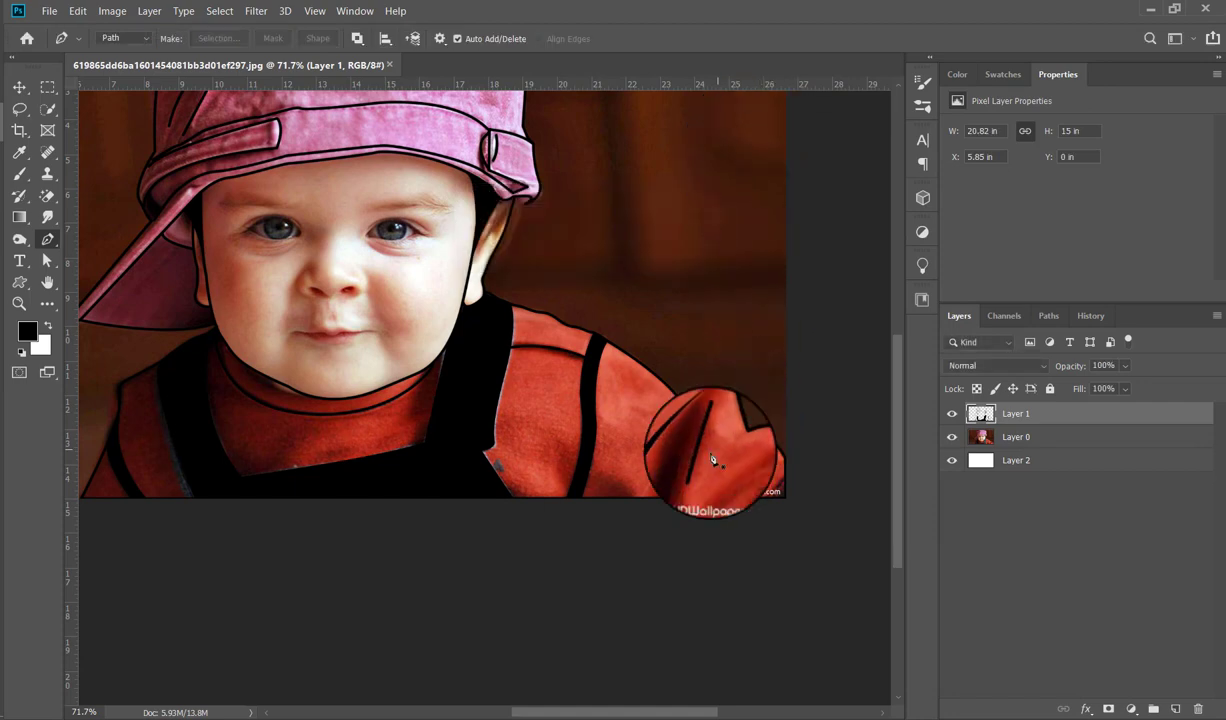
# - Trace a closed curved sliver down the right sleeve and fill it black
pyautogui.click(697, 431)
pyautogui.moveTo(690, 492); pyautogui.dragTo(684, 509)
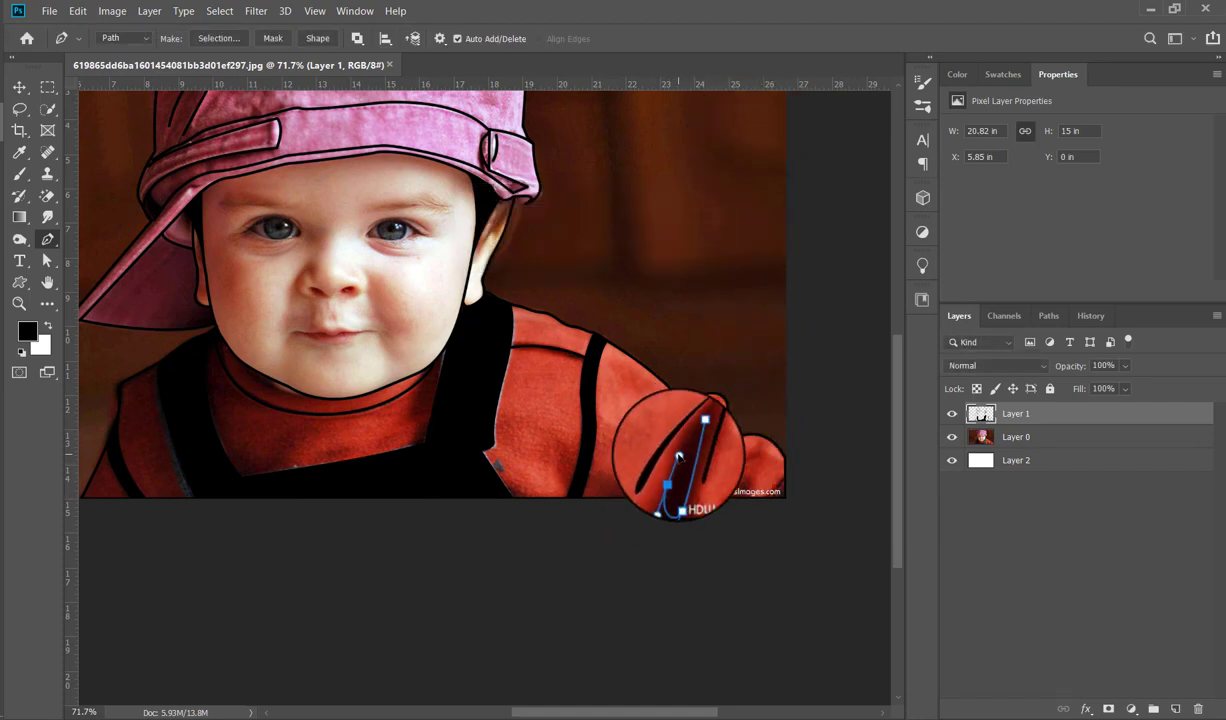
pyautogui.moveTo(671, 474); pyautogui.dragTo(659, 467)
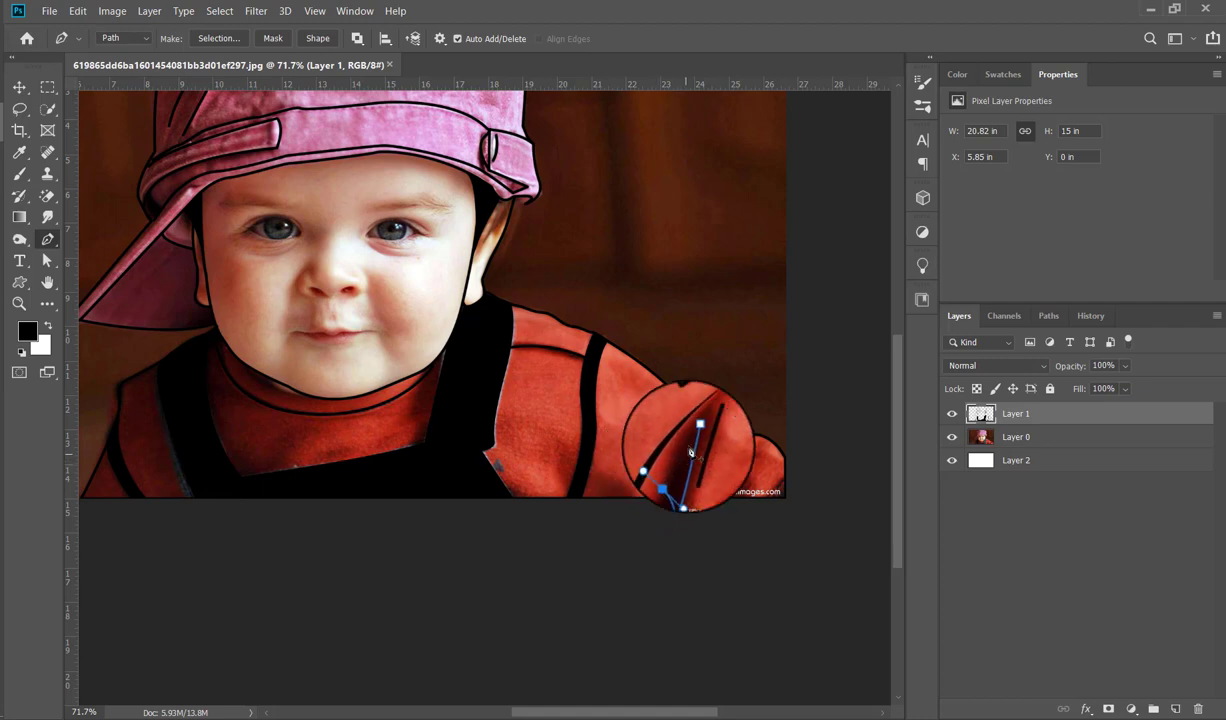
pyautogui.click(690, 434)
pyautogui.moveTo(690, 430); pyautogui.dragTo(697, 393)
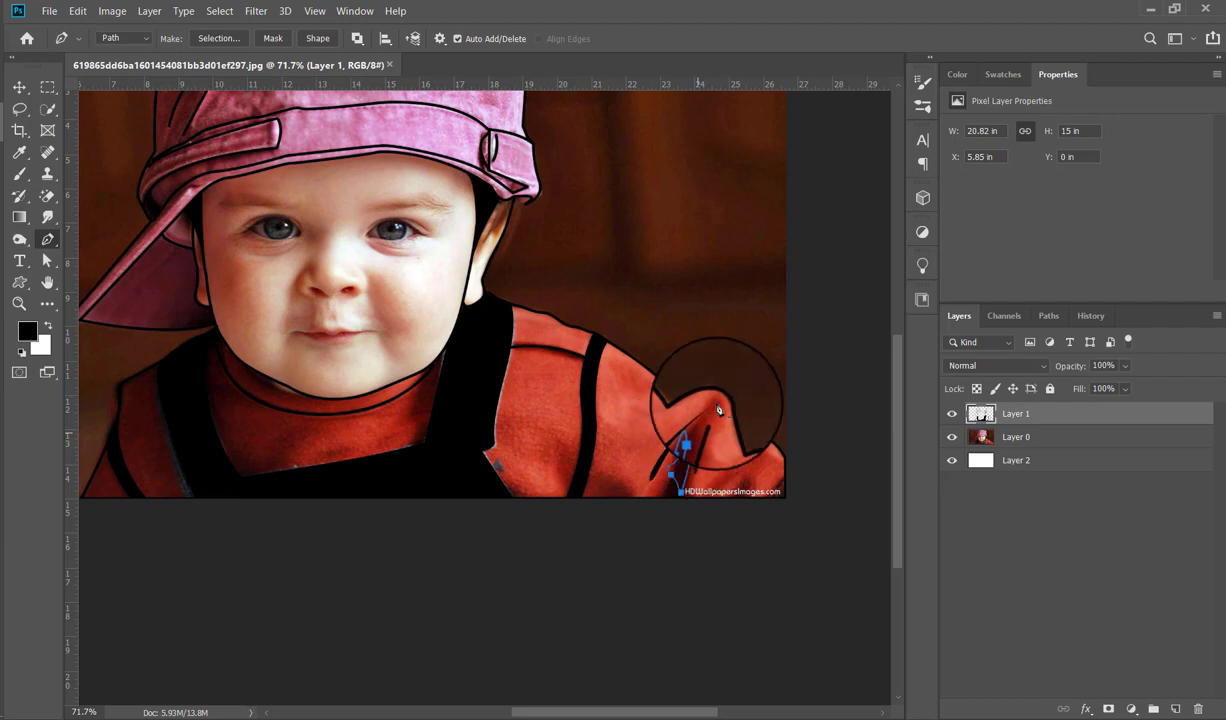
pyautogui.rightClick(718, 330)
pyautogui.click(760, 449)
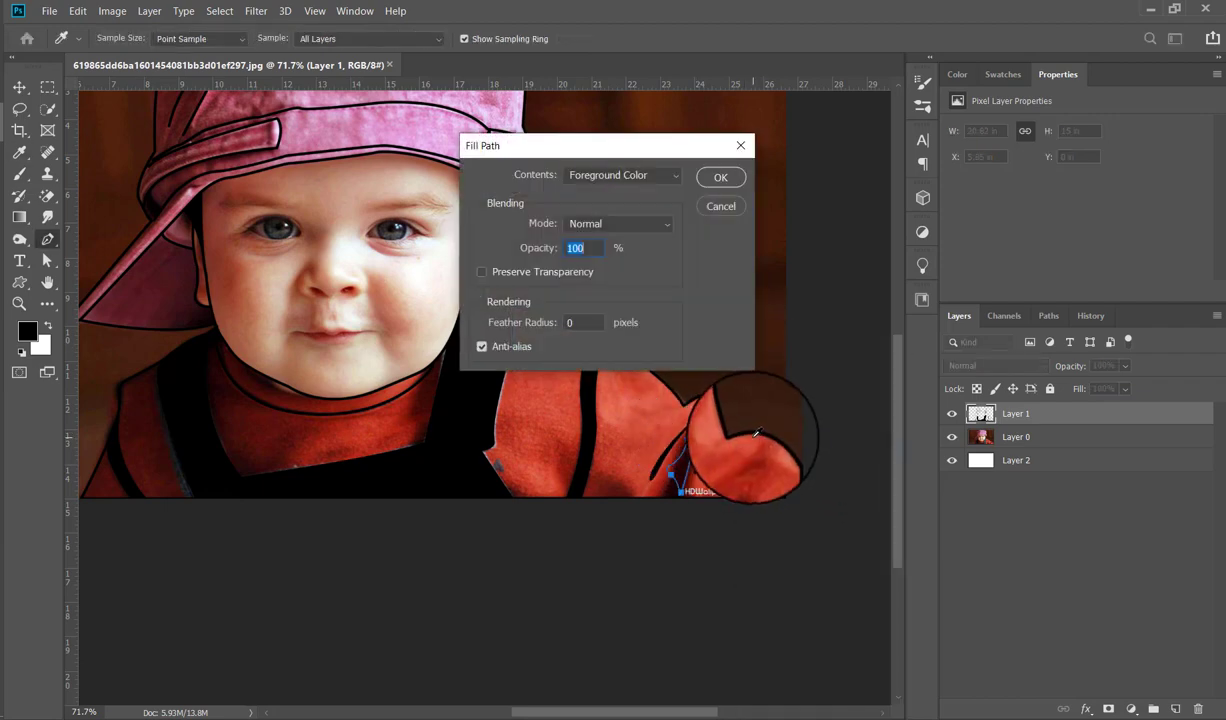
pyautogui.press('Return')
# - Zoom in on the face and trace a pen path along the left eyebrow
pyautogui.scroll(1, 577, 402)
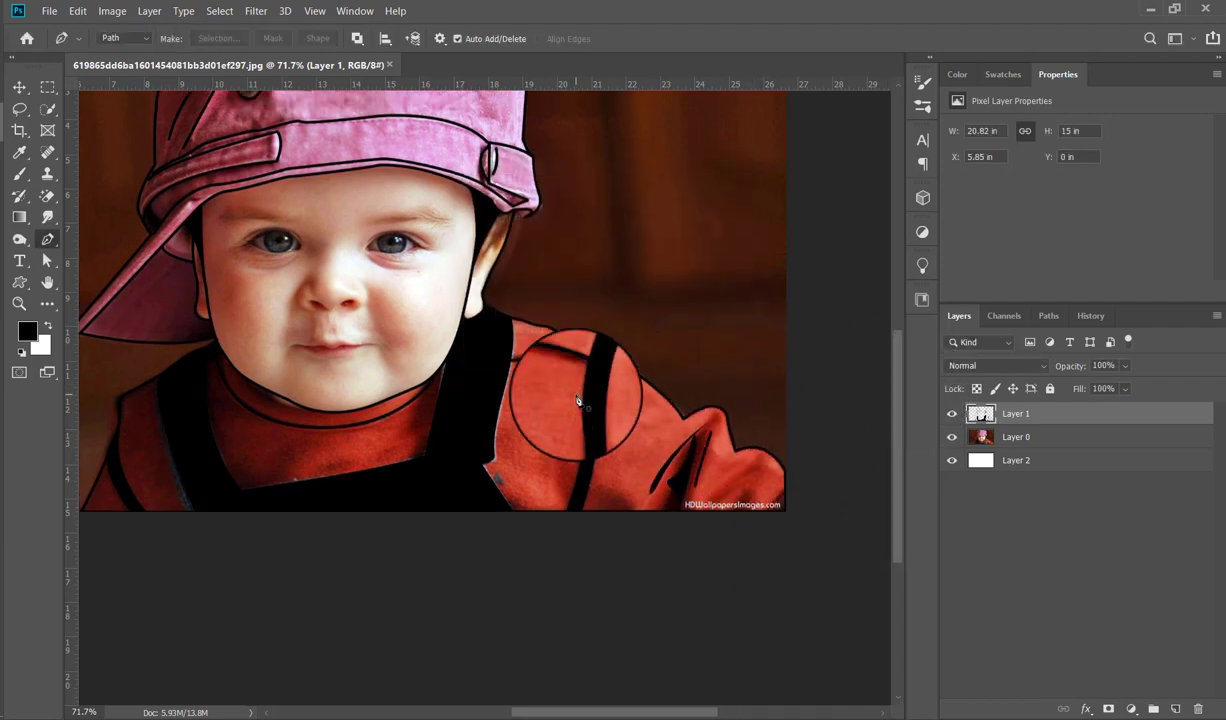
pyautogui.scroll(4, 575, 402)
pyautogui.click(18, 305)
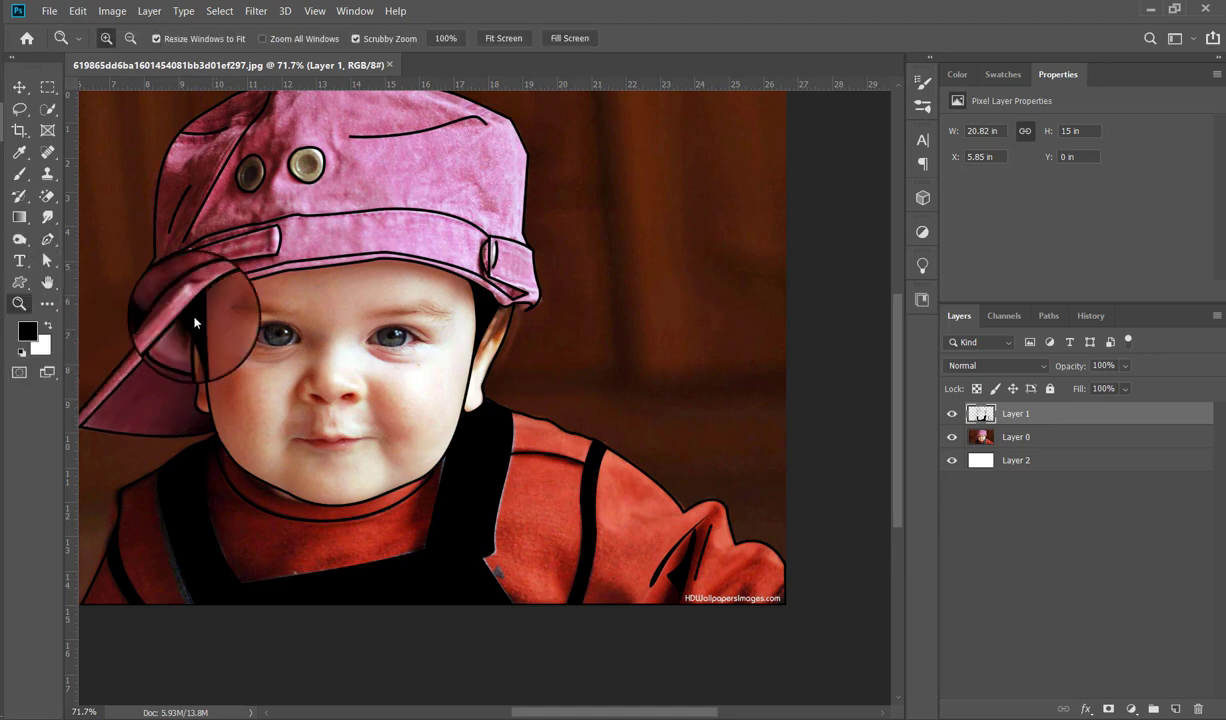
pyautogui.click(343, 280)
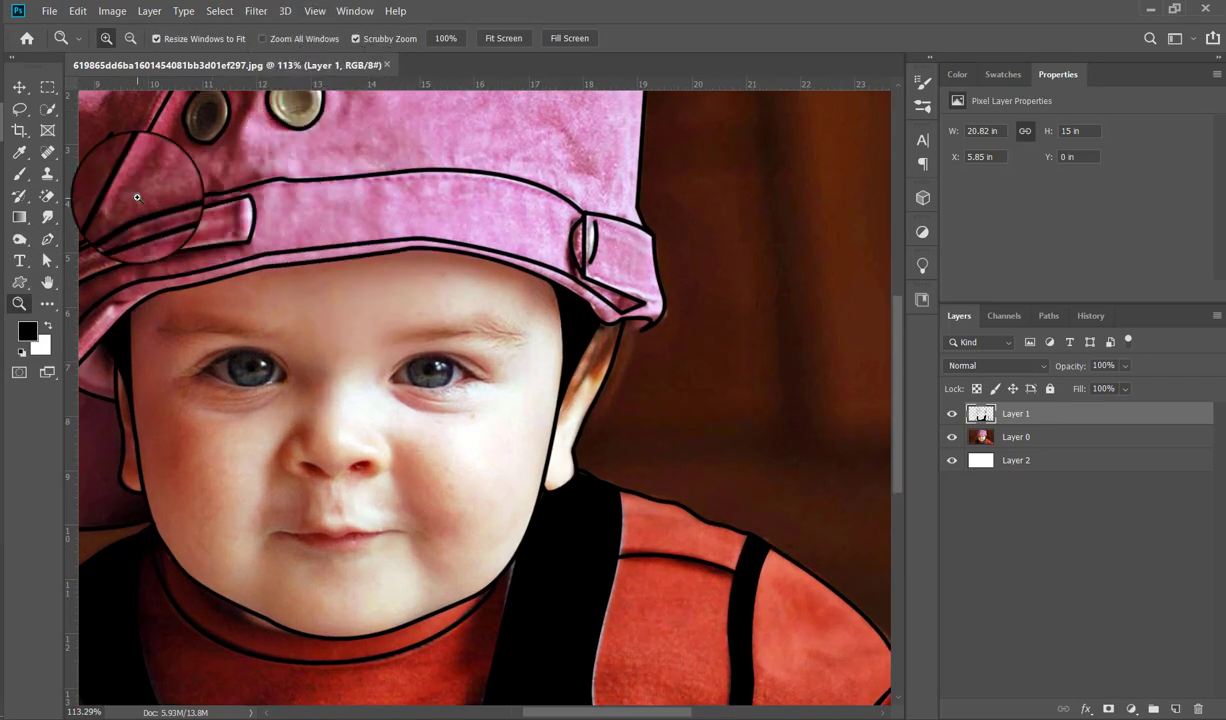
pyautogui.click(40, 244)
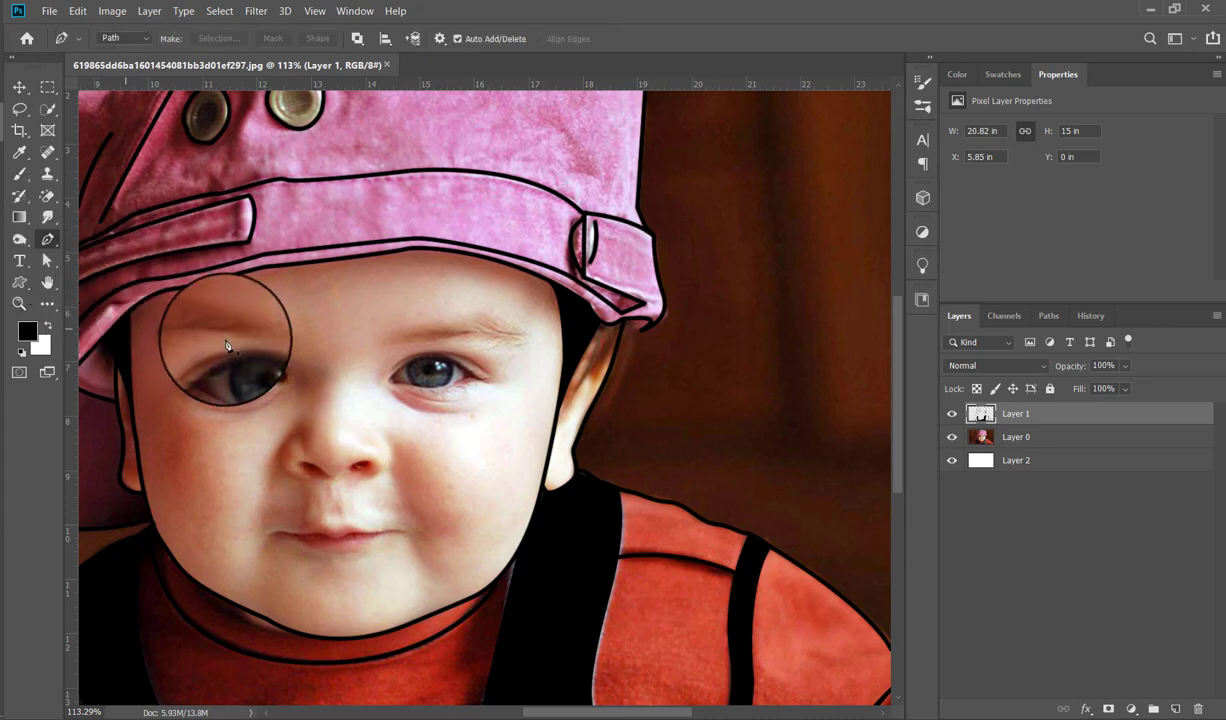
pyautogui.moveTo(260, 340); pyautogui.dragTo(232, 340)
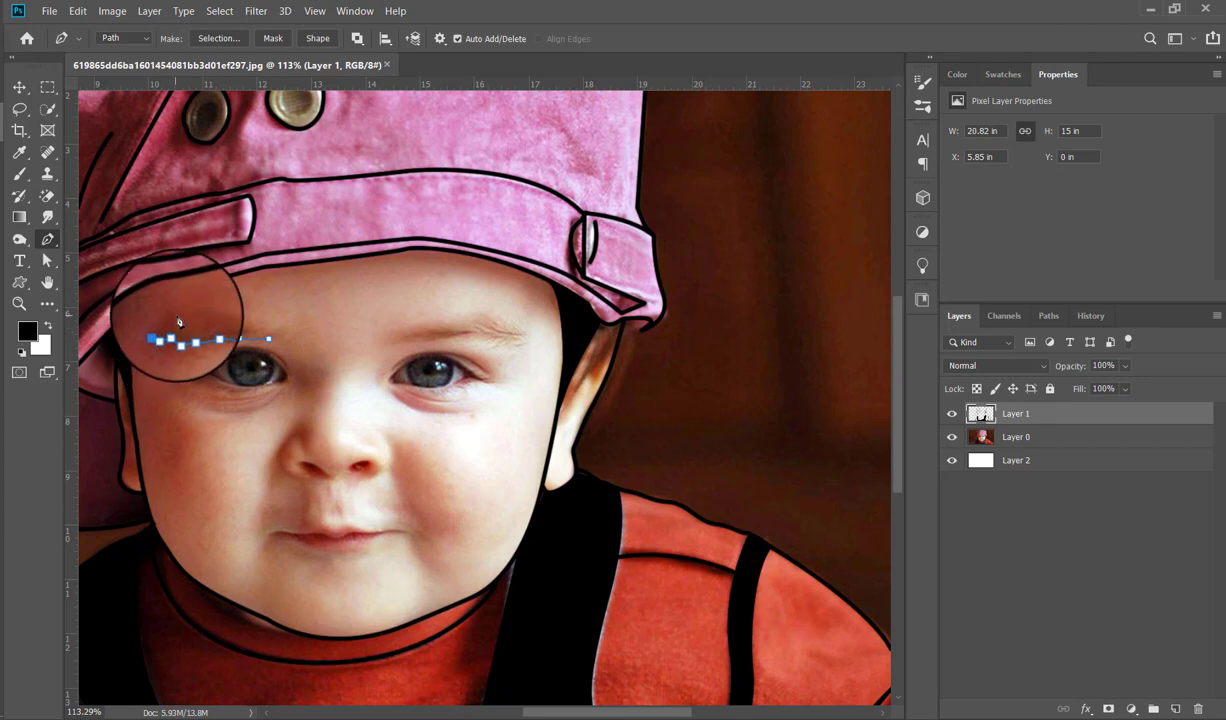
pyautogui.click(250, 335)
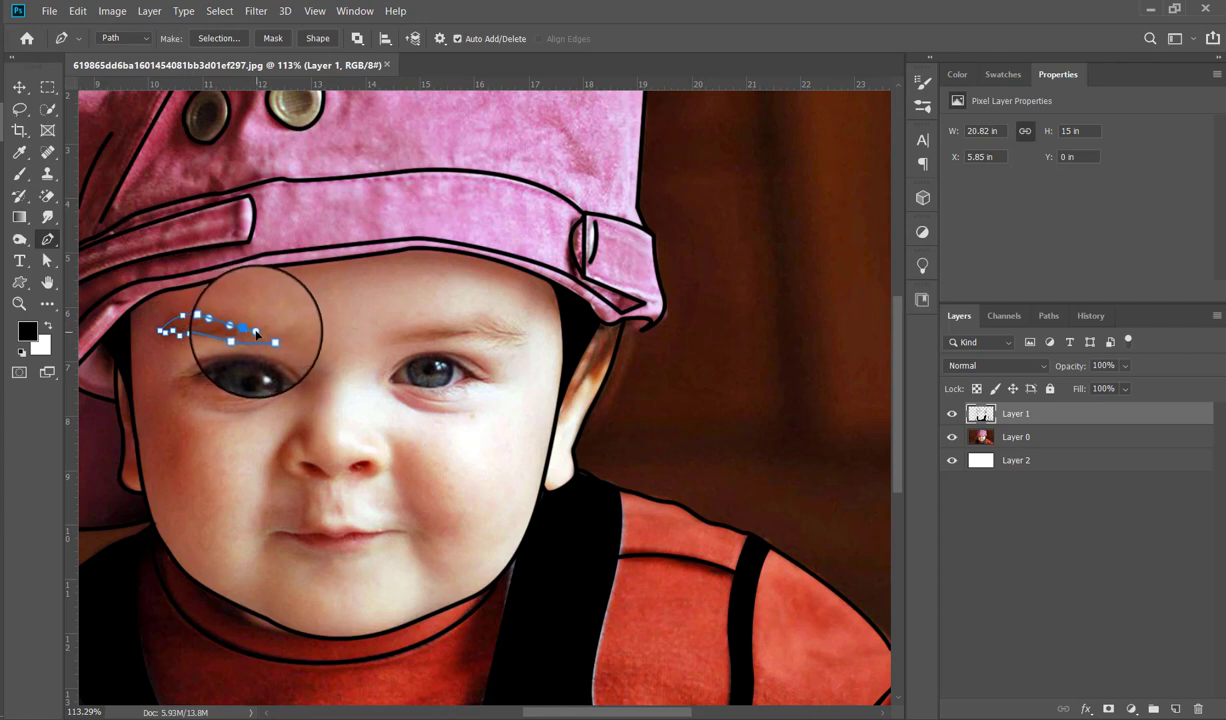
pyautogui.click(269, 344)
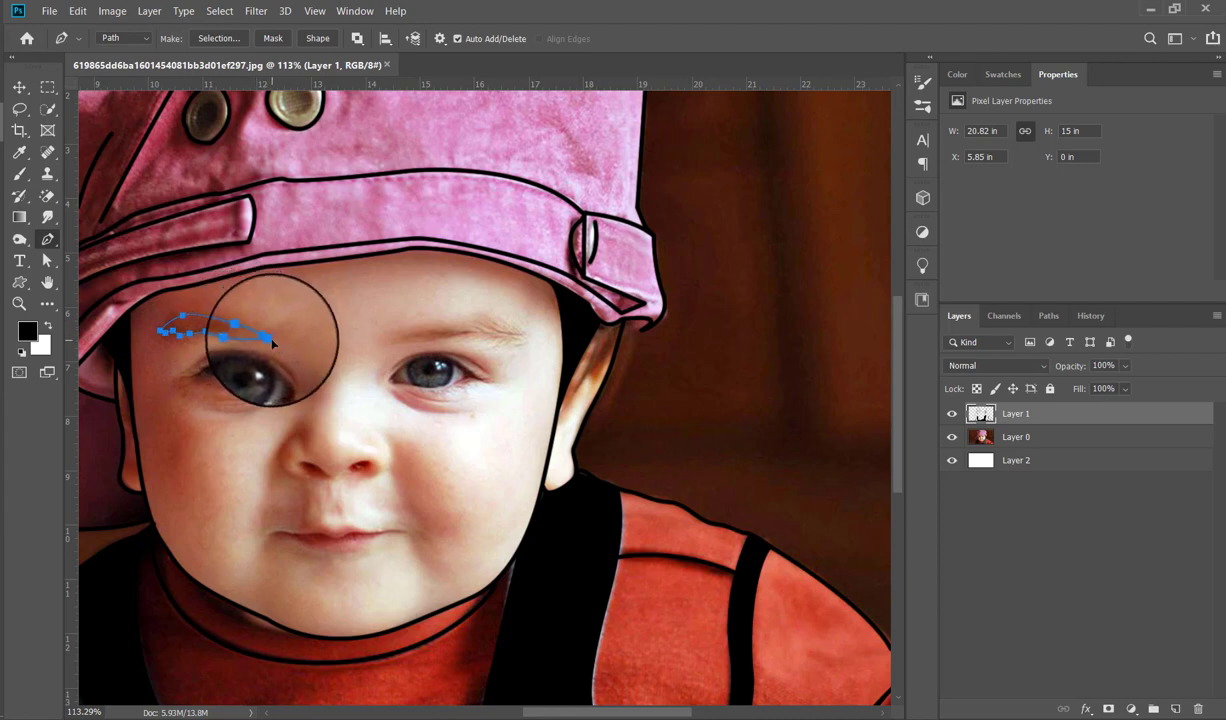
# - Set a brown foreground colour and fill the left eyebrow path with it
pyautogui.click(20, 174)
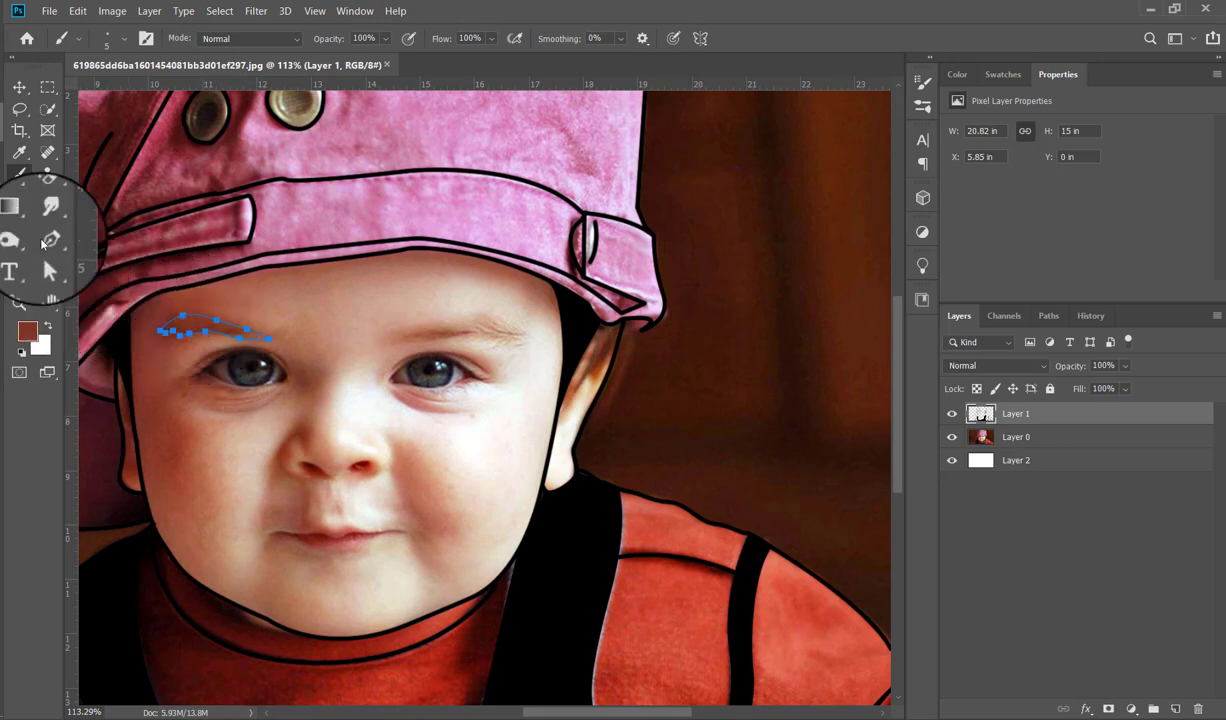
pyautogui.click(48, 241)
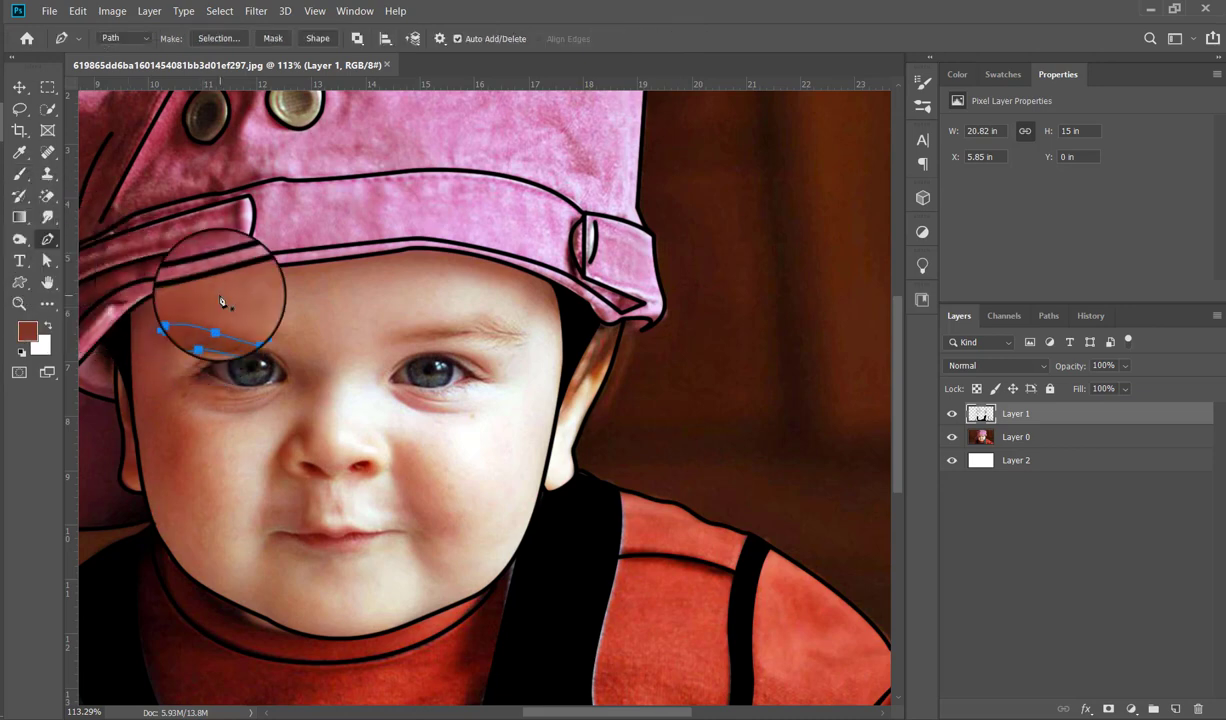
pyautogui.rightClick(222, 301)
pyautogui.click(300, 341)
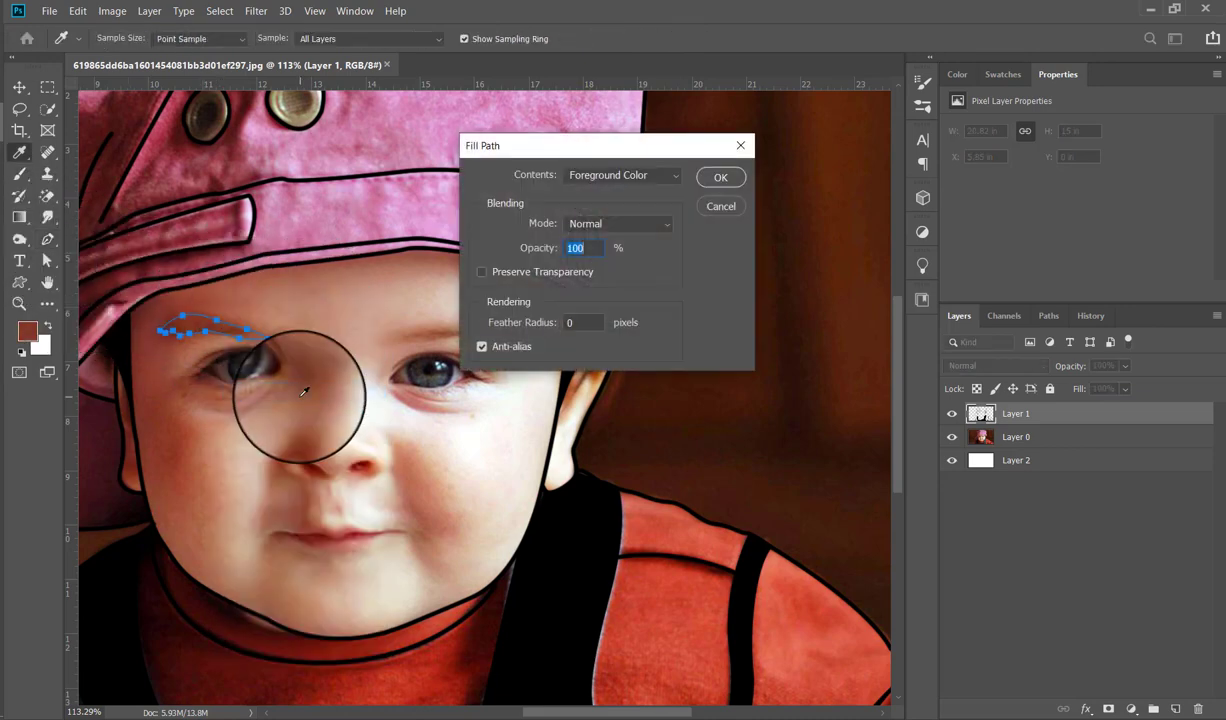
pyautogui.press('Return')
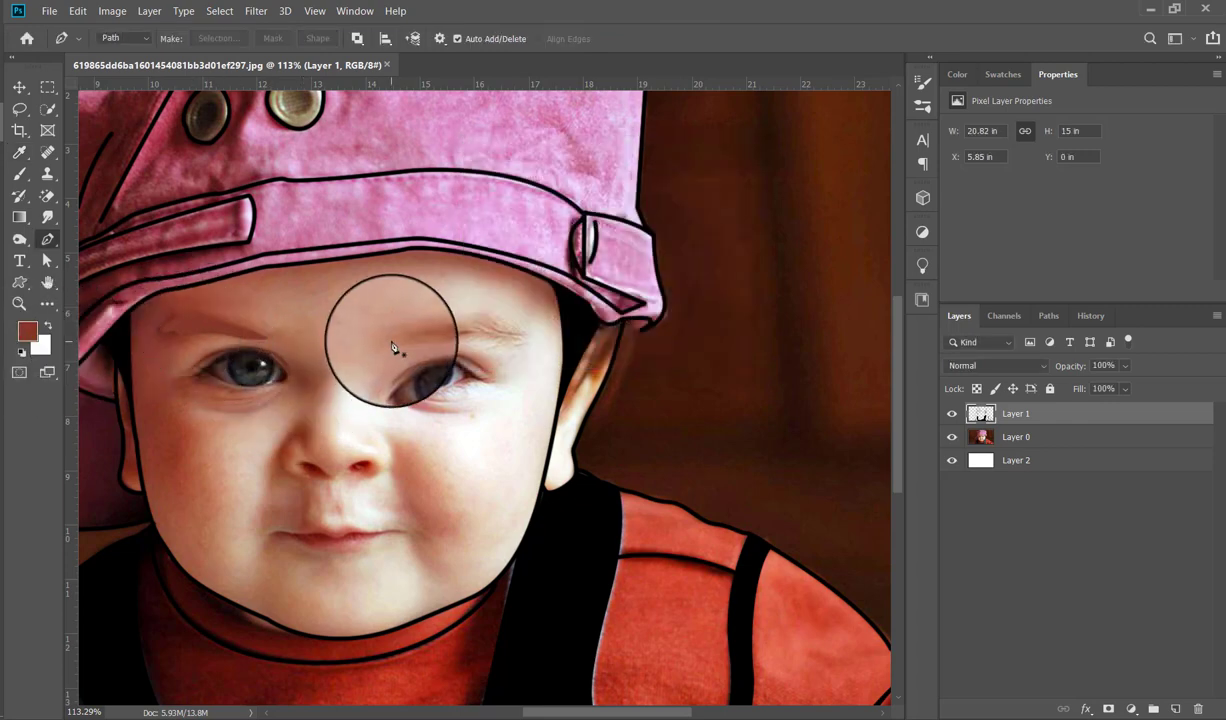
# - Outline the right eyebrow with a closed pen path and fill it the same brown
pyautogui.moveTo(425, 342); pyautogui.dragTo(500, 329)
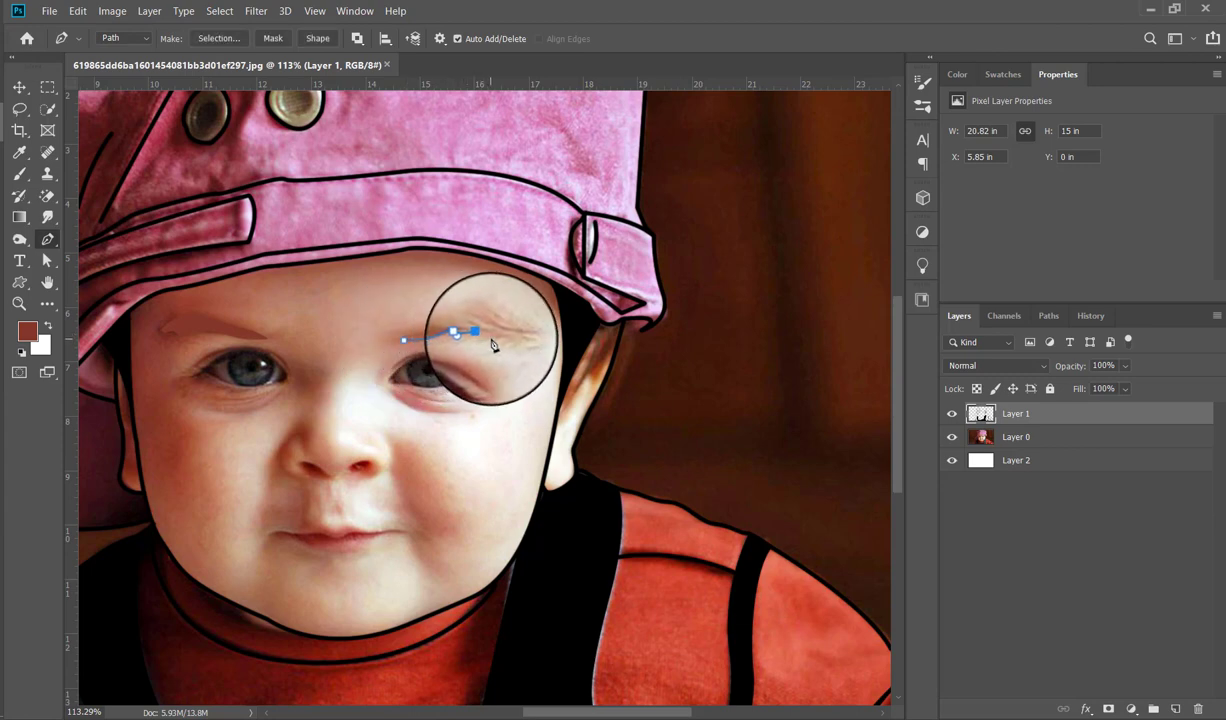
pyautogui.moveTo(510, 342)
pyautogui.mouseDown()
pyautogui.moveTo(547, 338)
pyautogui.moveTo(508, 333)
pyautogui.mouseUp()
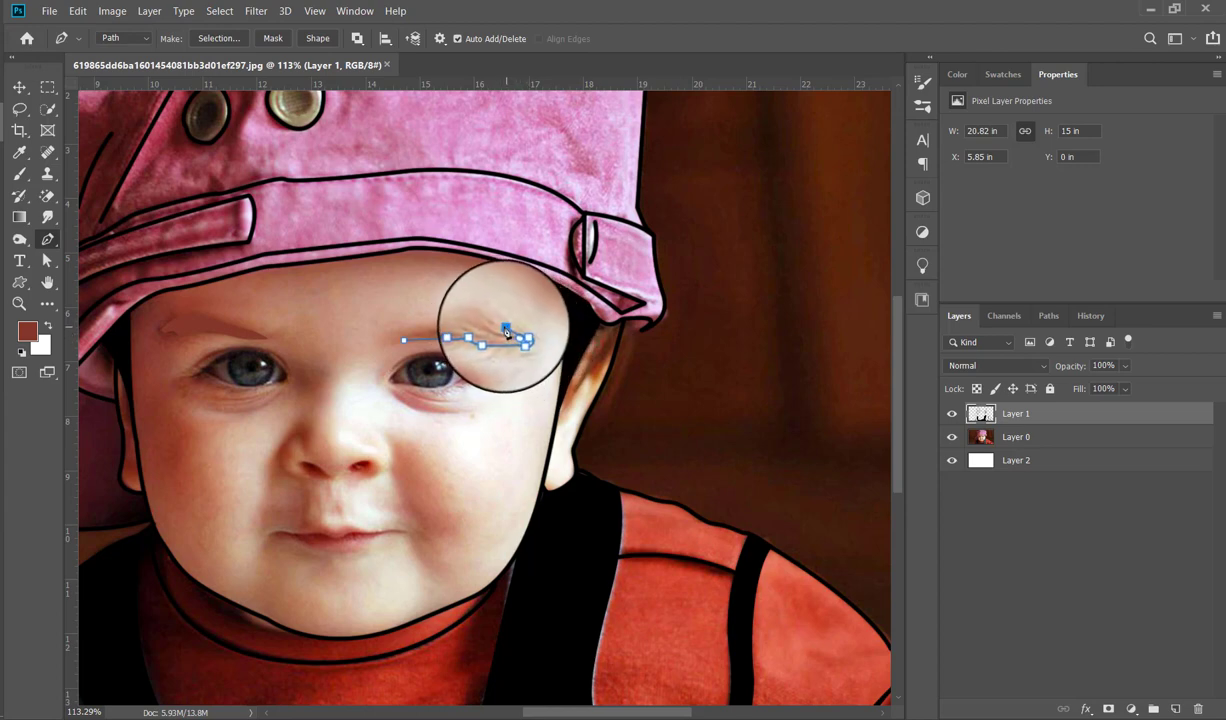
pyautogui.click(492, 318)
pyautogui.moveTo(472, 324); pyautogui.dragTo(405, 343)
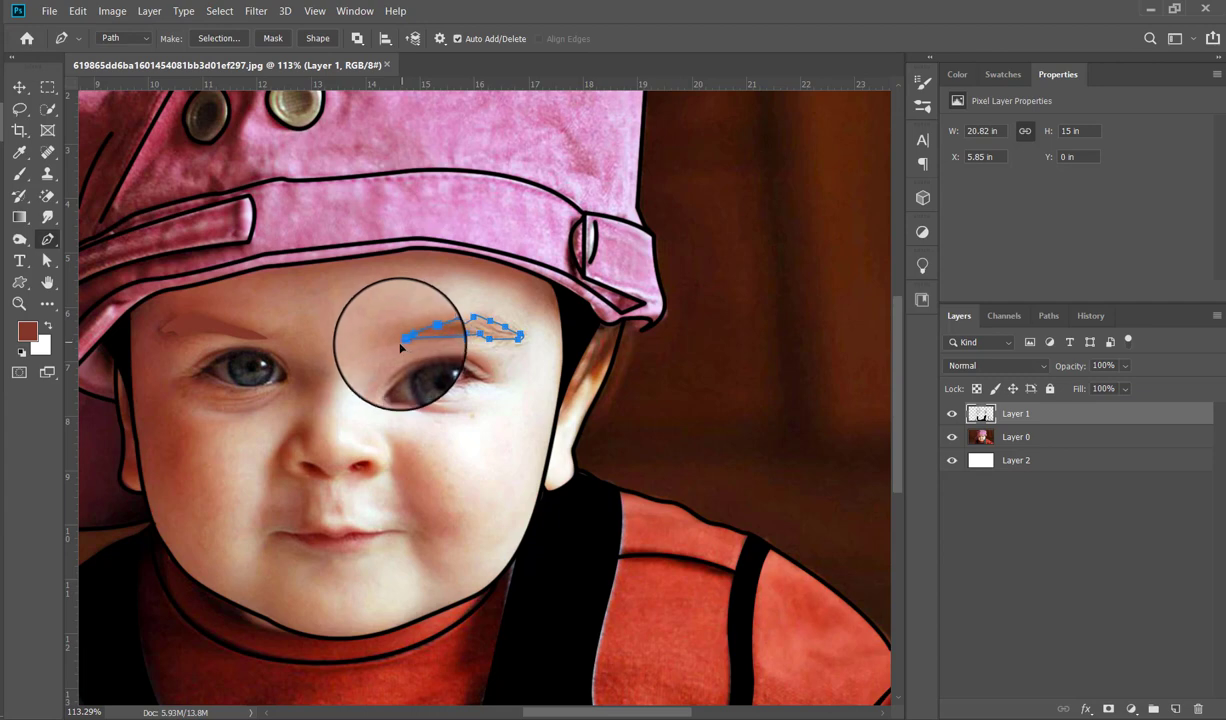
pyautogui.rightClick(410, 285)
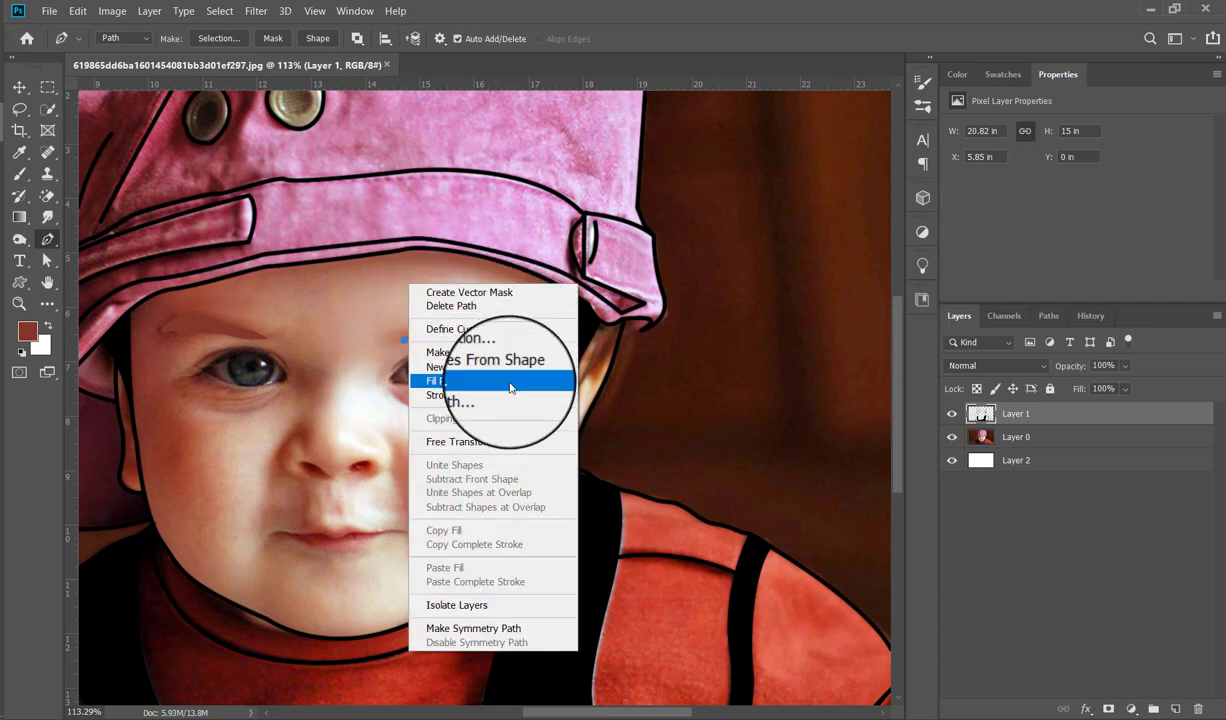
pyautogui.click(508, 388)
pyautogui.press('Return')
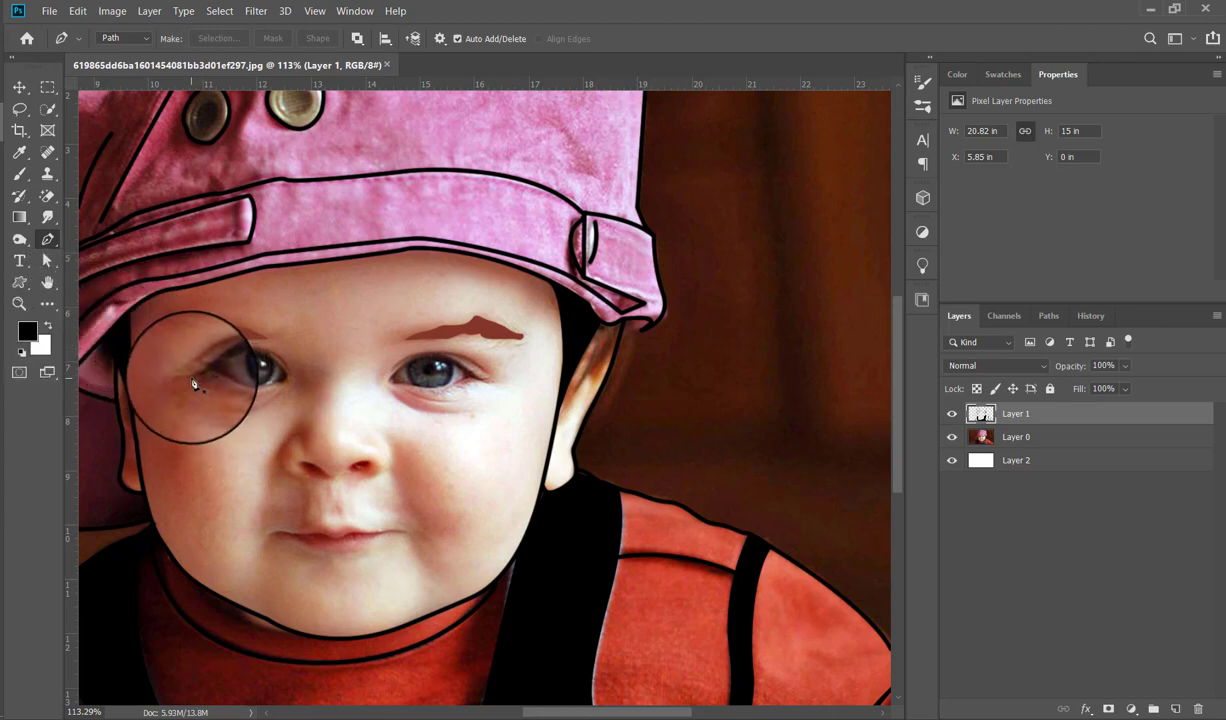
# - Restore black as the foreground colour and start a pen path over the left eye
pyautogui.click(19, 174)
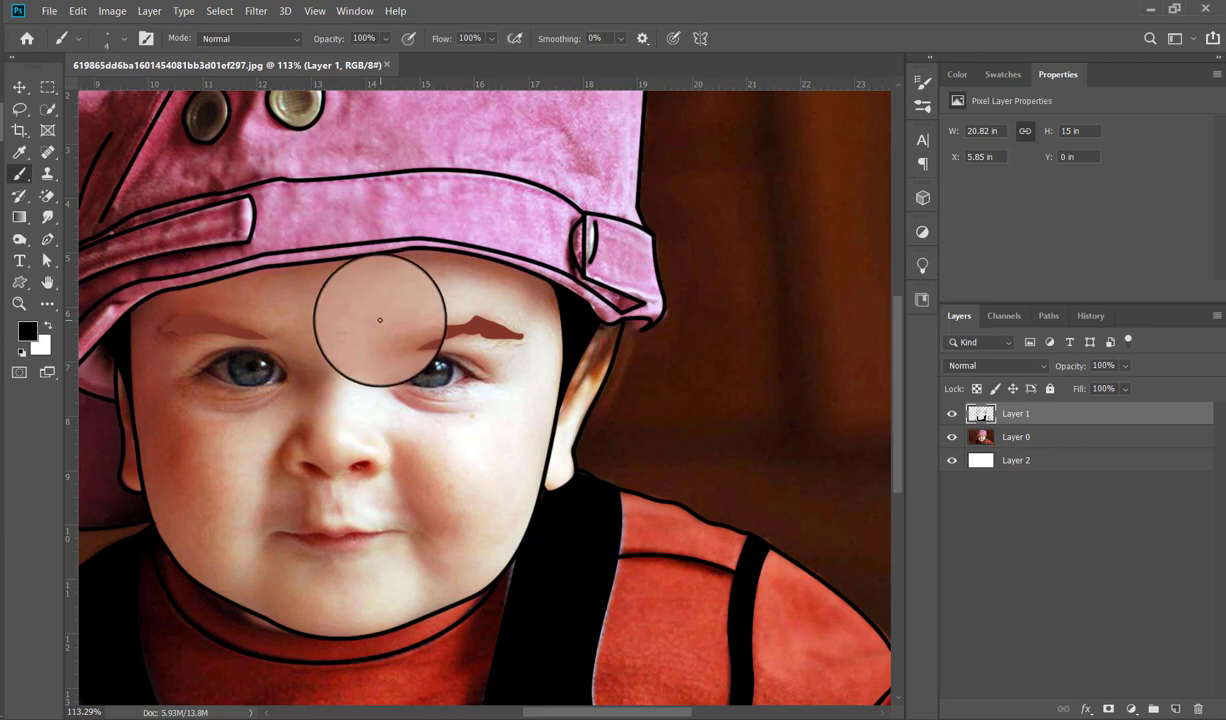
pyautogui.click(46, 240)
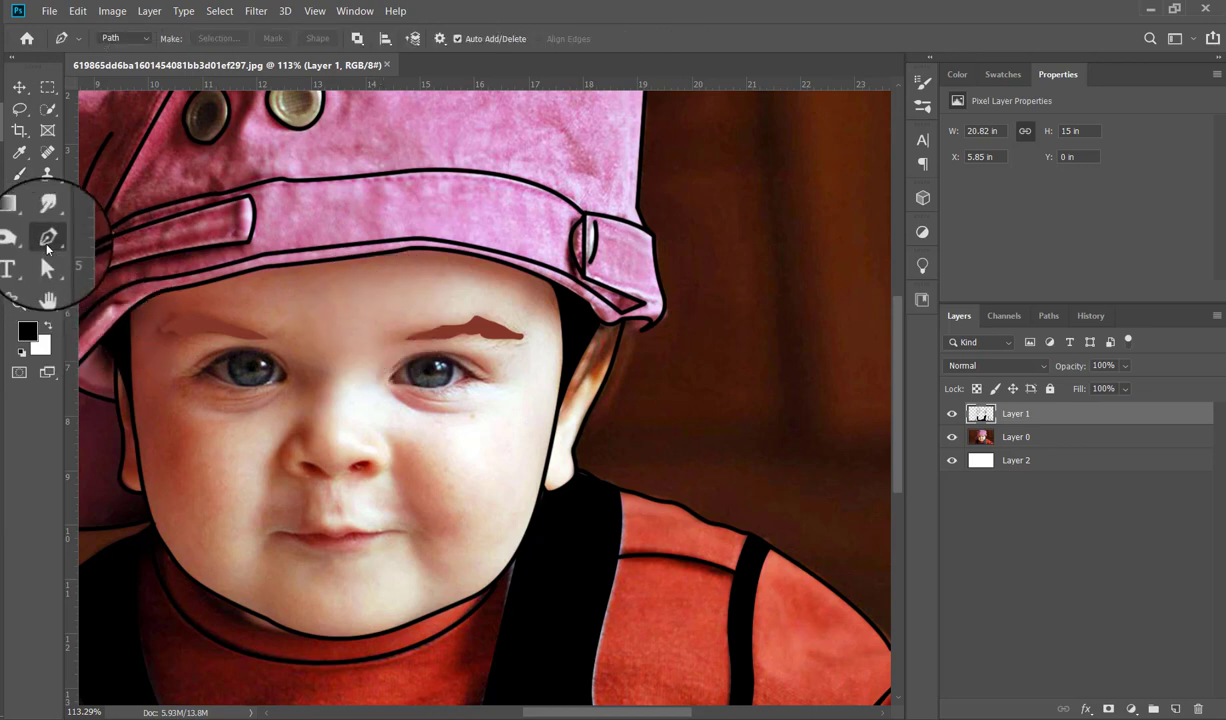
pyautogui.click(192, 376)
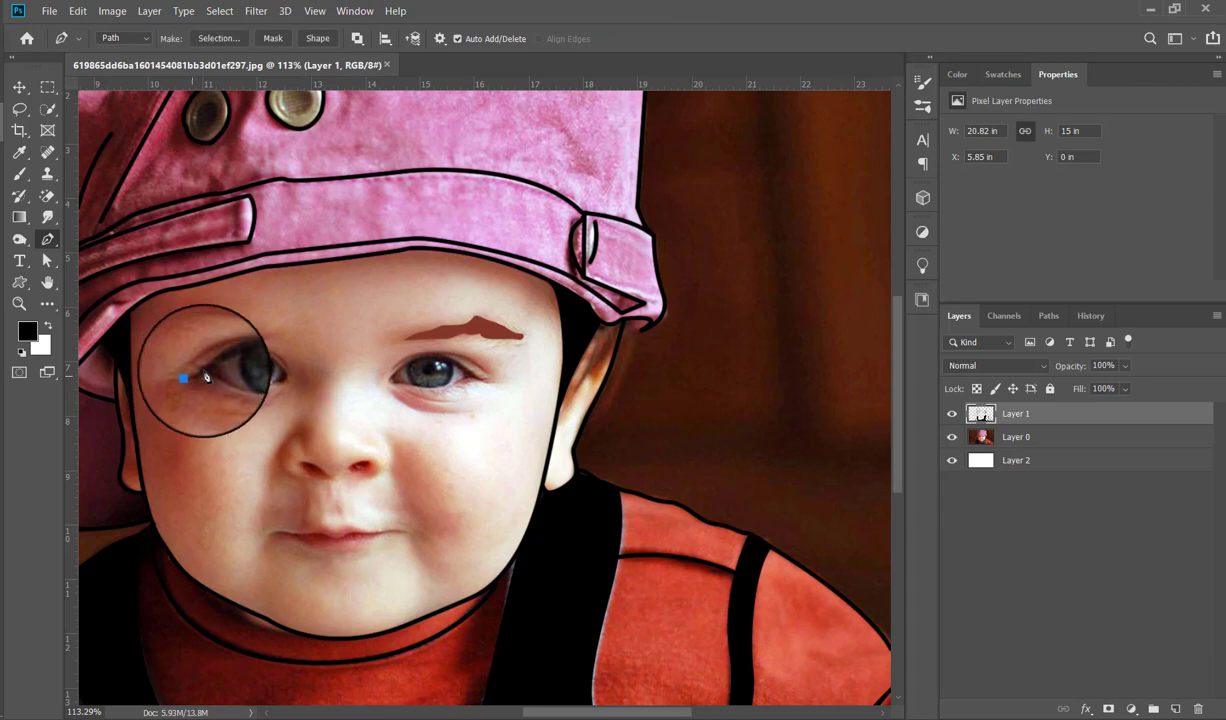
pyautogui.moveTo(220, 358); pyautogui.dragTo(233, 349)
pyautogui.click(176, 385)
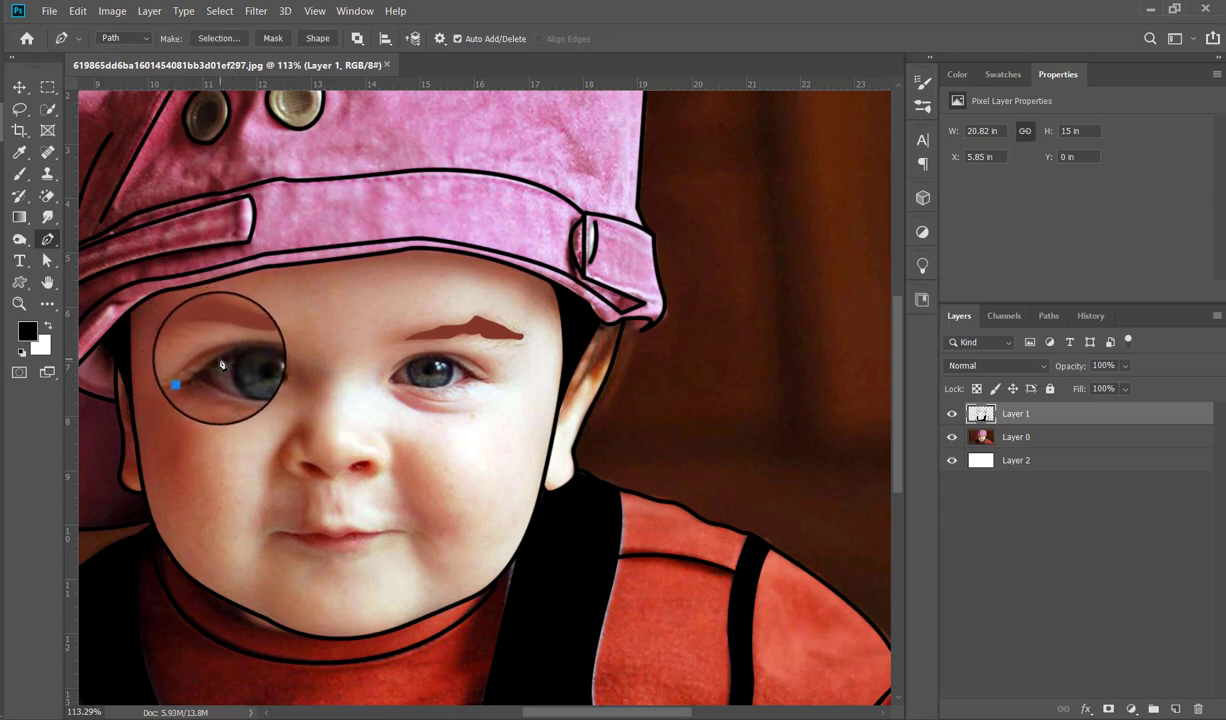
pyautogui.click(219, 358)
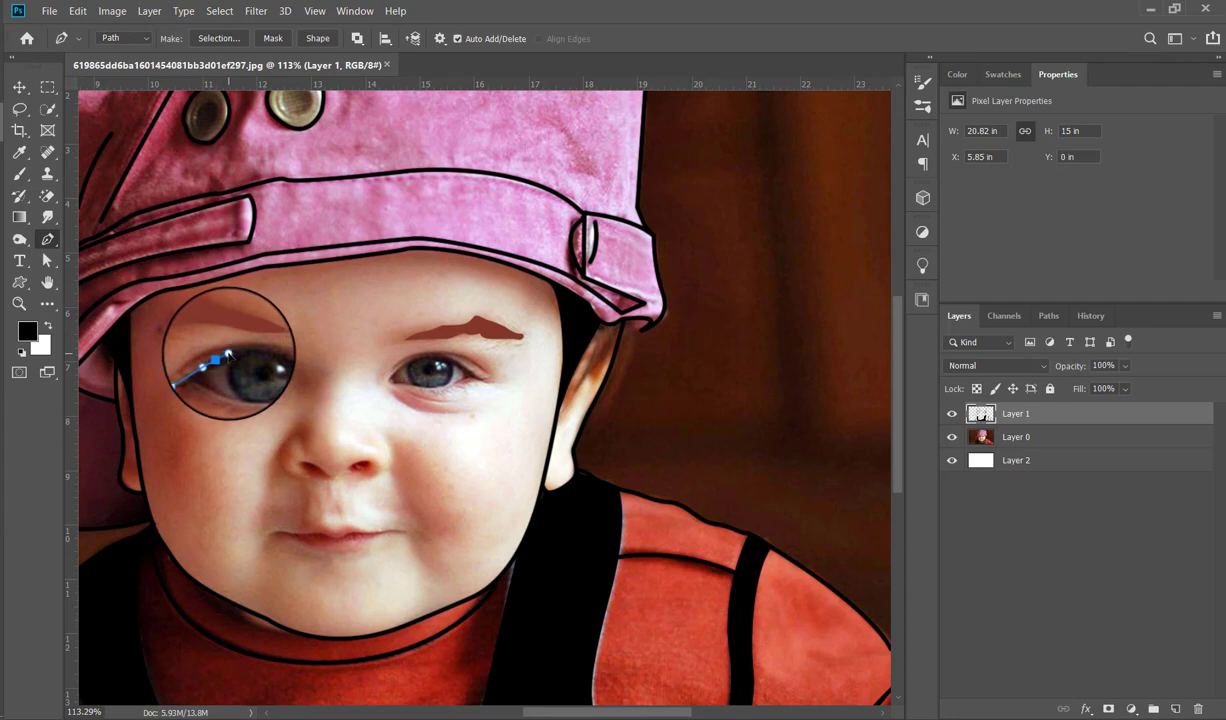
# - Finish the upper-lid curve, undo the stray anchor, and stroke it black
pyautogui.moveTo(274, 352)
pyautogui.mouseDown()
pyautogui.moveTo(302, 402)
pyautogui.moveTo(289, 376)
pyautogui.moveTo(286, 394)
pyautogui.mouseUp()
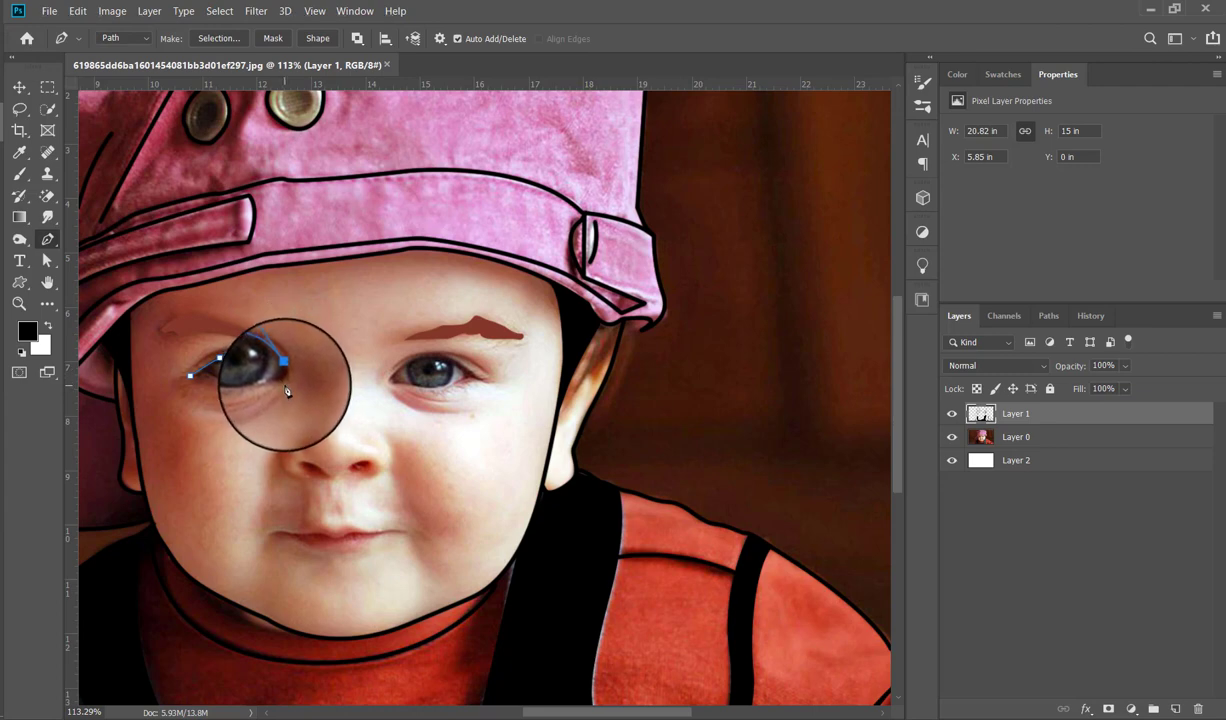
pyautogui.moveTo(281, 391); pyautogui.dragTo(287, 395)
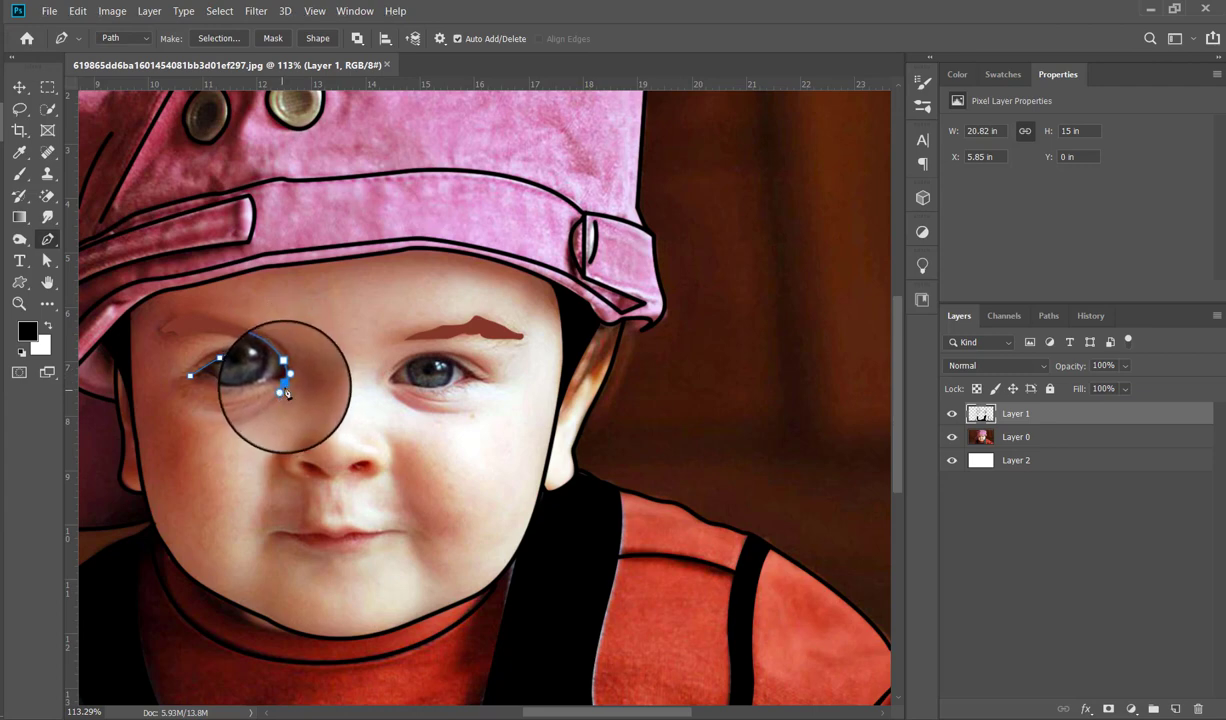
pyautogui.hotkey('ctrl', 'z')
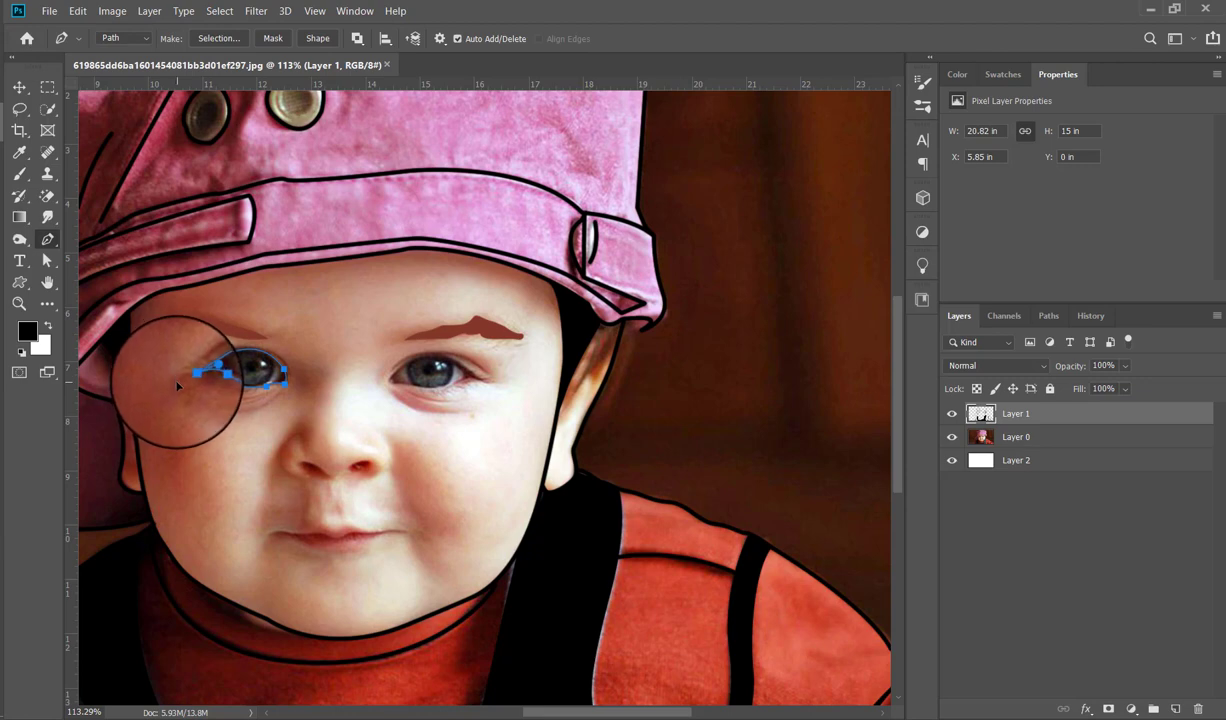
pyautogui.rightClick(259, 308)
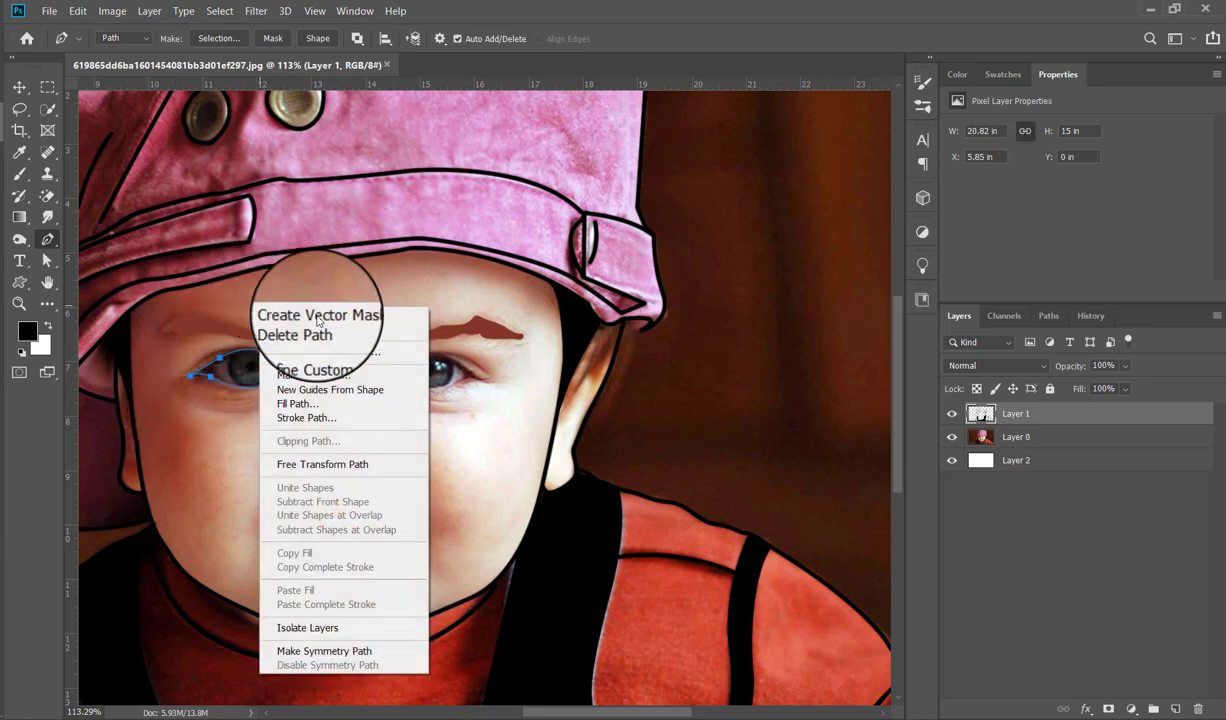
pyautogui.click(329, 421)
pyautogui.press('Return')
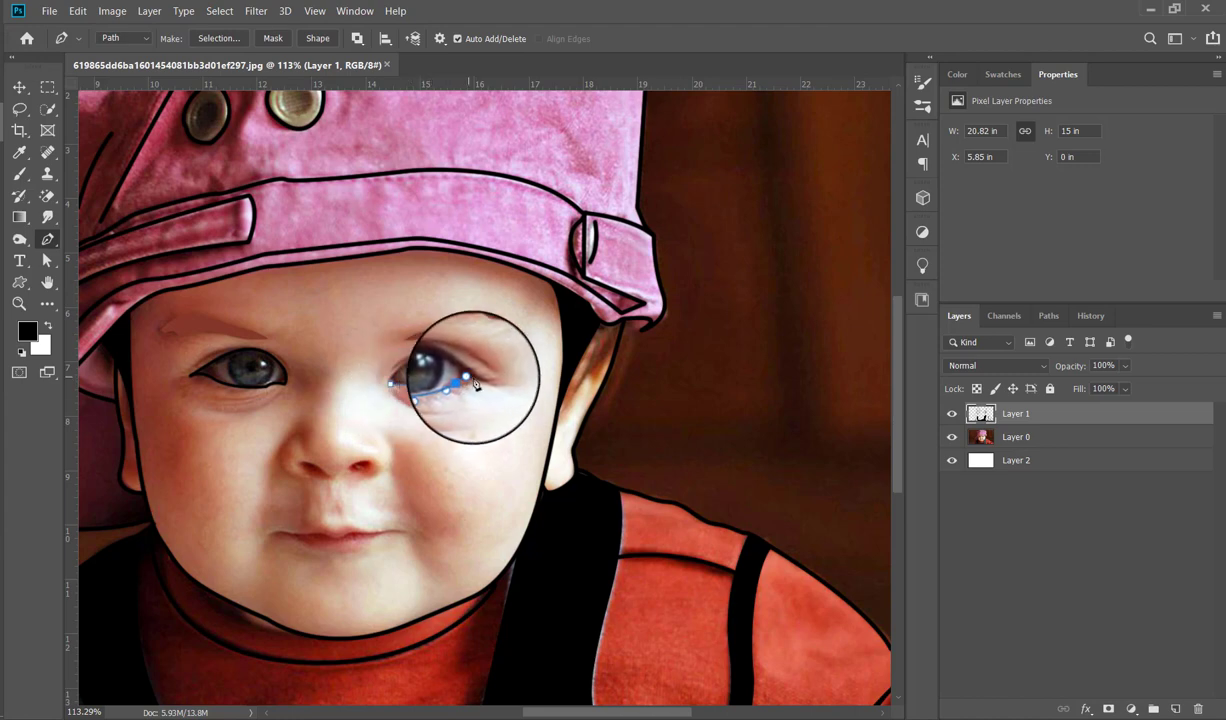
# - Trace a three-anchor path over the right-hand eye and stroke it with the brush
pyautogui.click(482, 381)
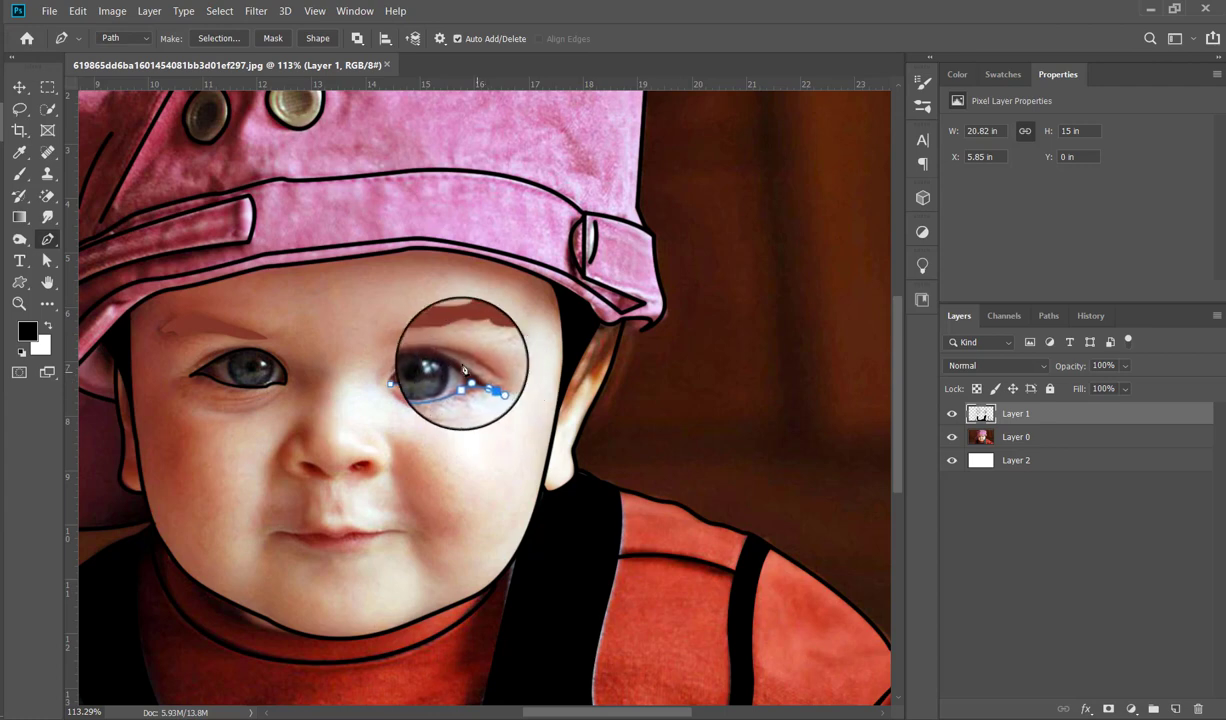
pyautogui.click(447, 356)
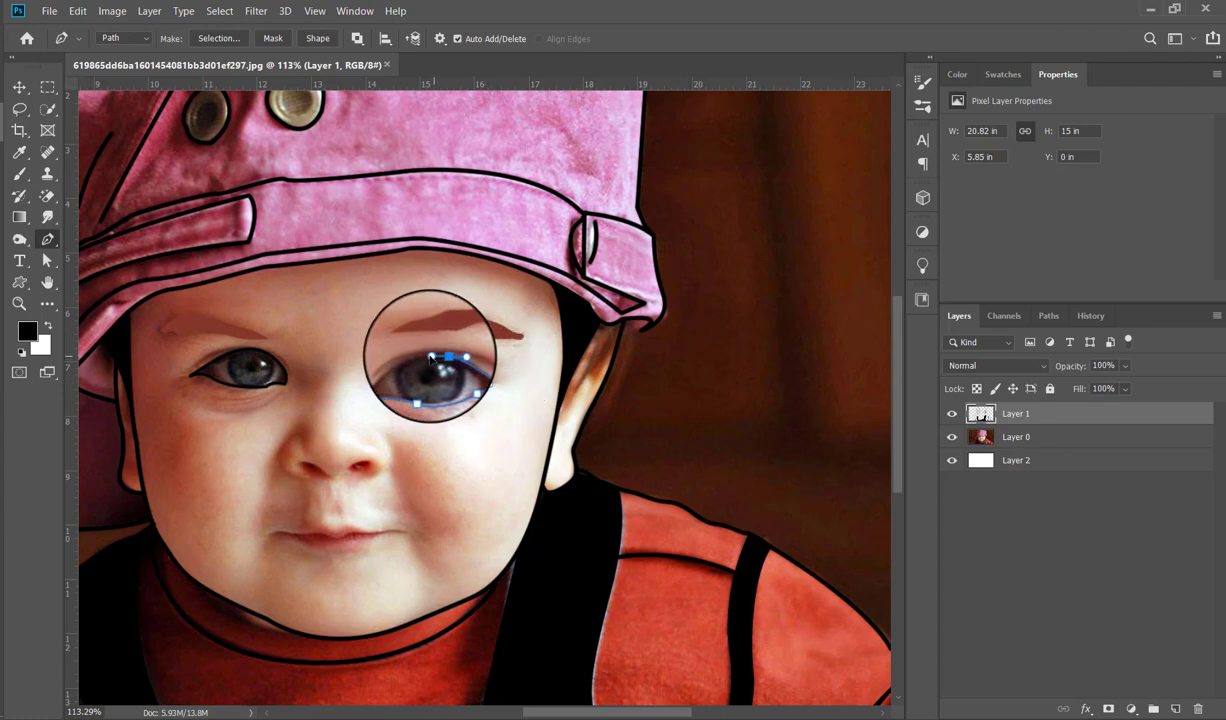
pyautogui.click(391, 388)
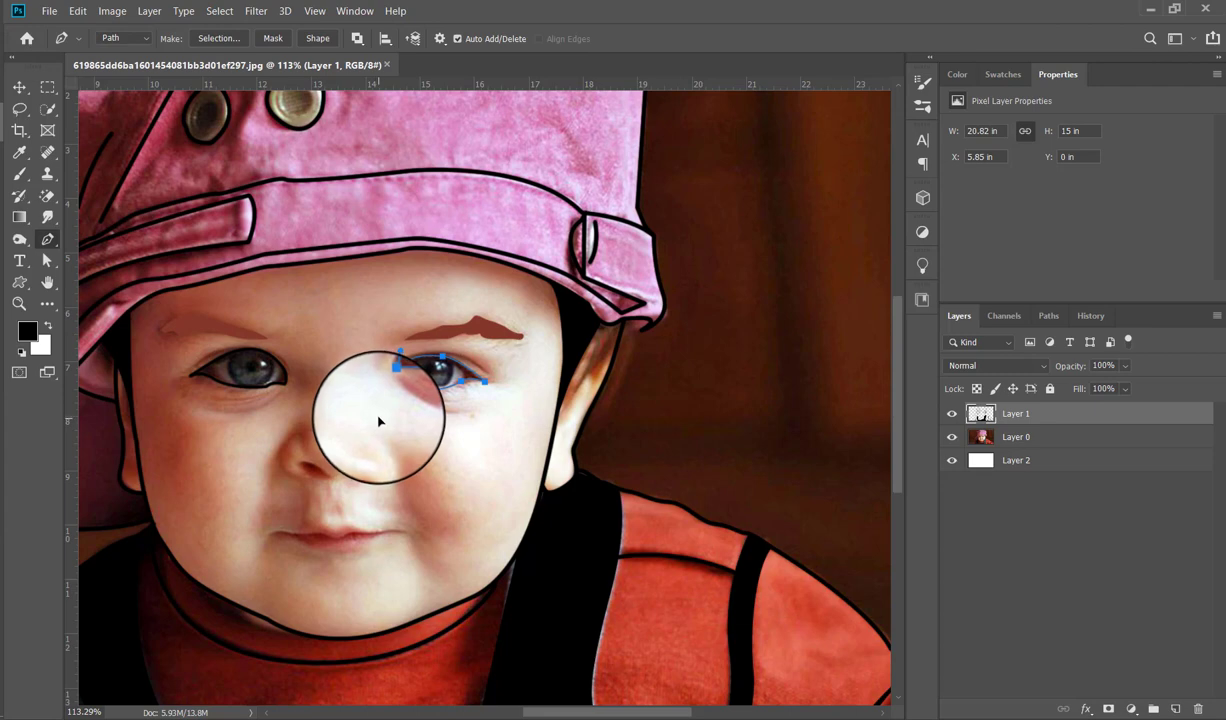
pyautogui.rightClick(441, 266)
pyautogui.click(492, 379)
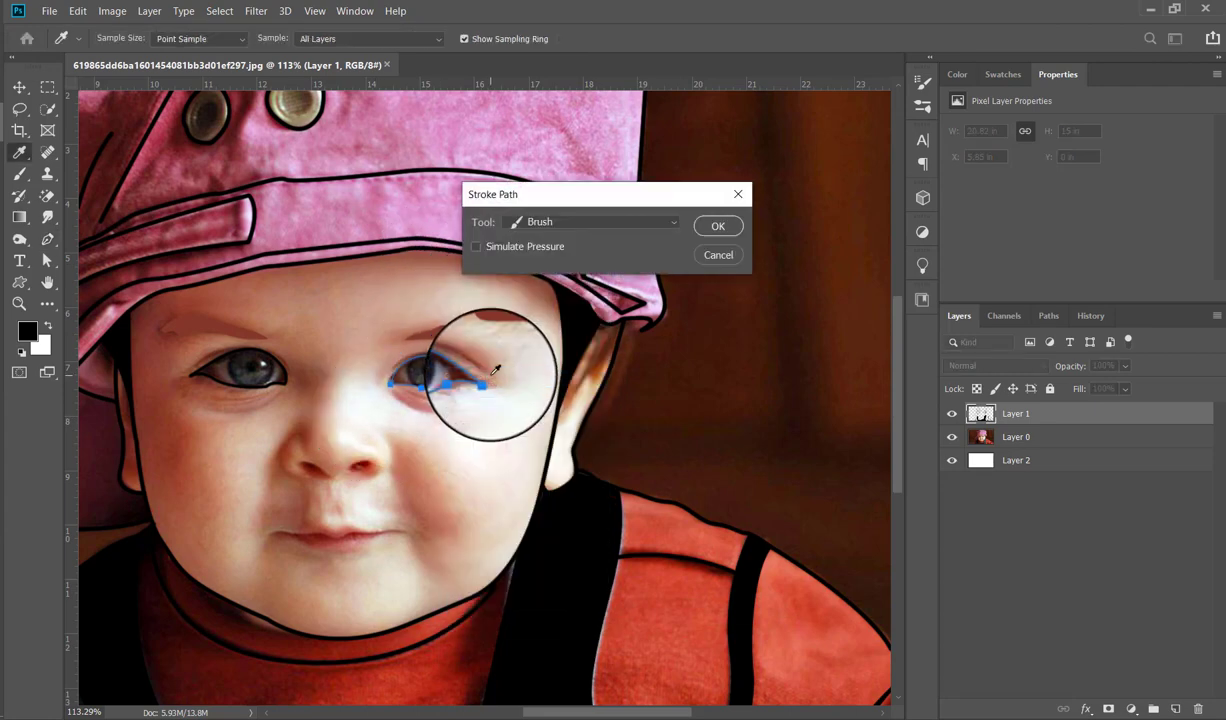
pyautogui.press('Return')
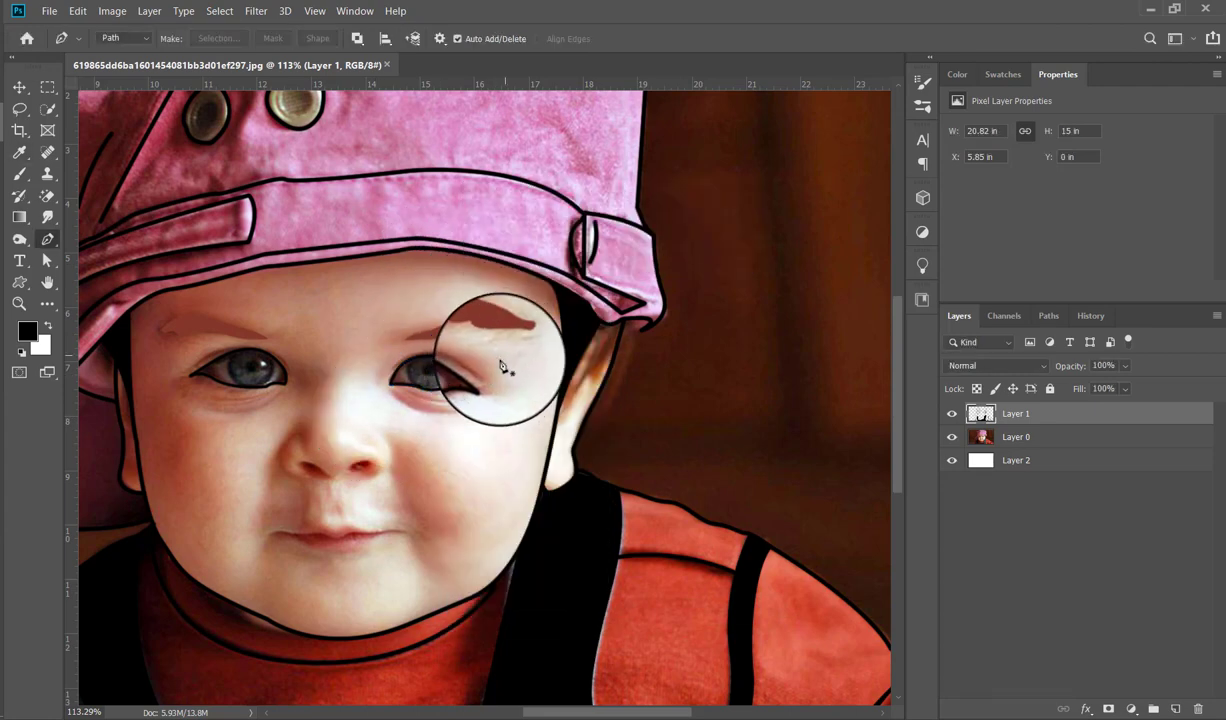
# - Stroke two curved black lid lines beneath the right-hand eye
pyautogui.click(403, 388)
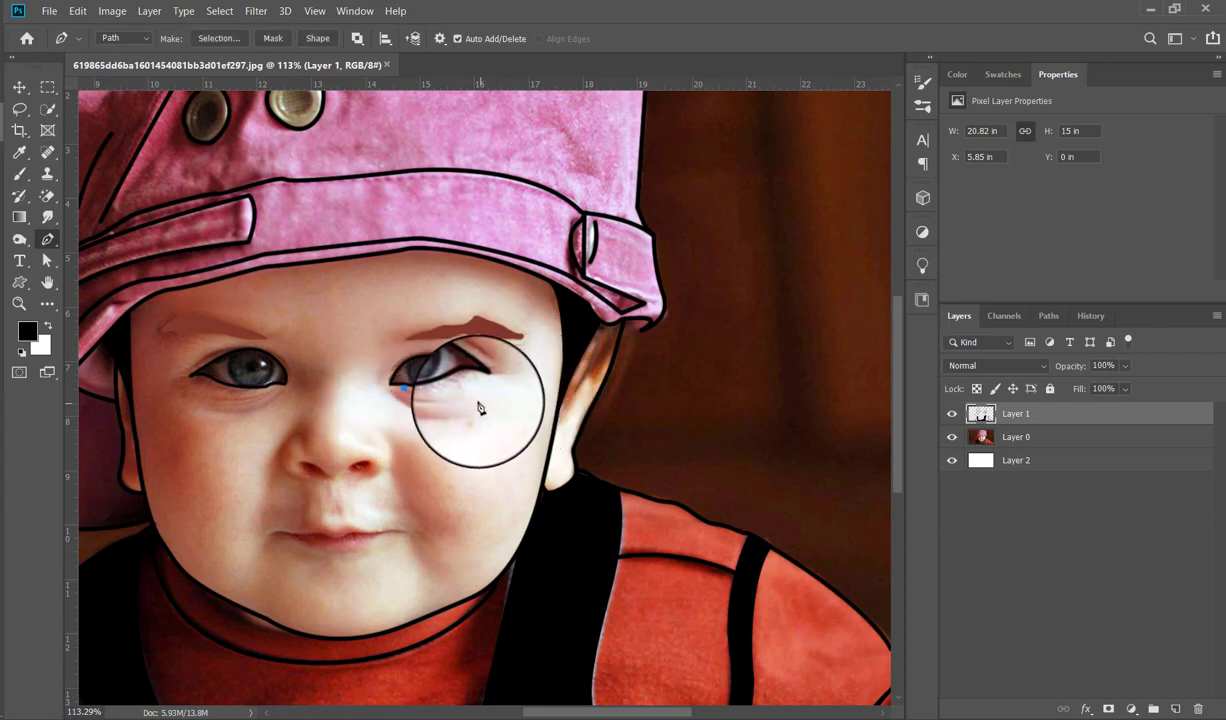
pyautogui.moveTo(471, 398); pyautogui.dragTo(515, 392)
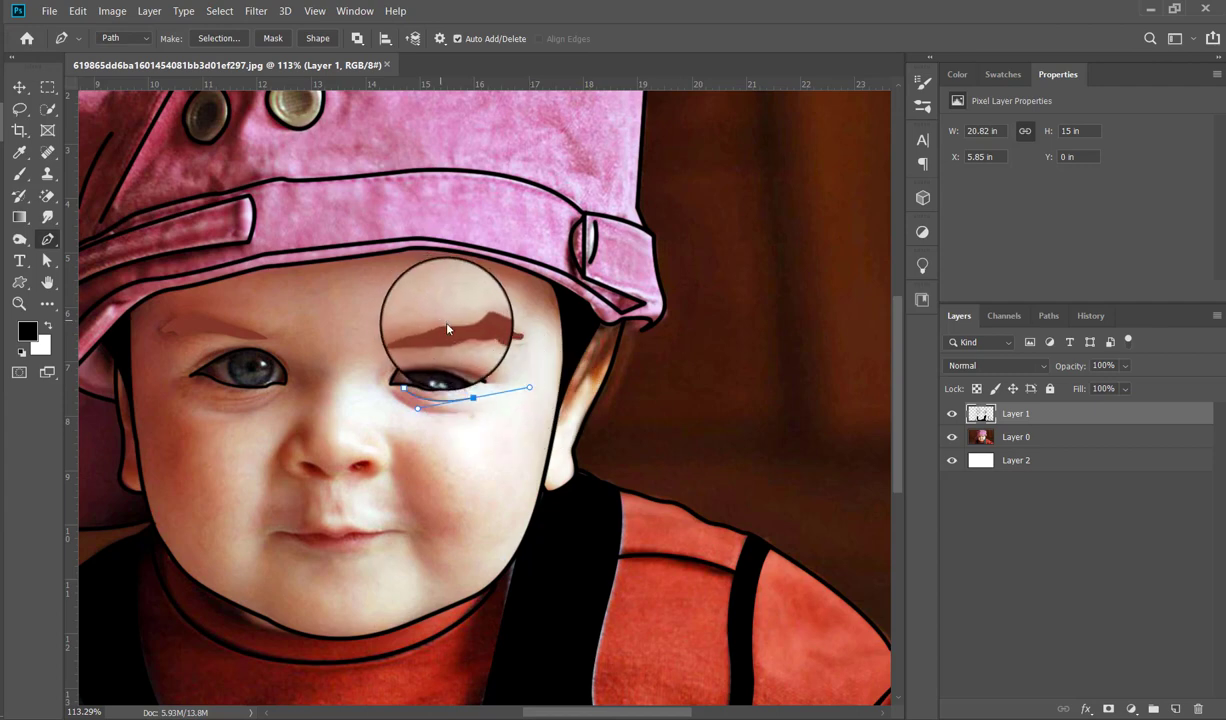
pyautogui.rightClick(438, 318)
pyautogui.click(490, 433)
pyautogui.press('Return')
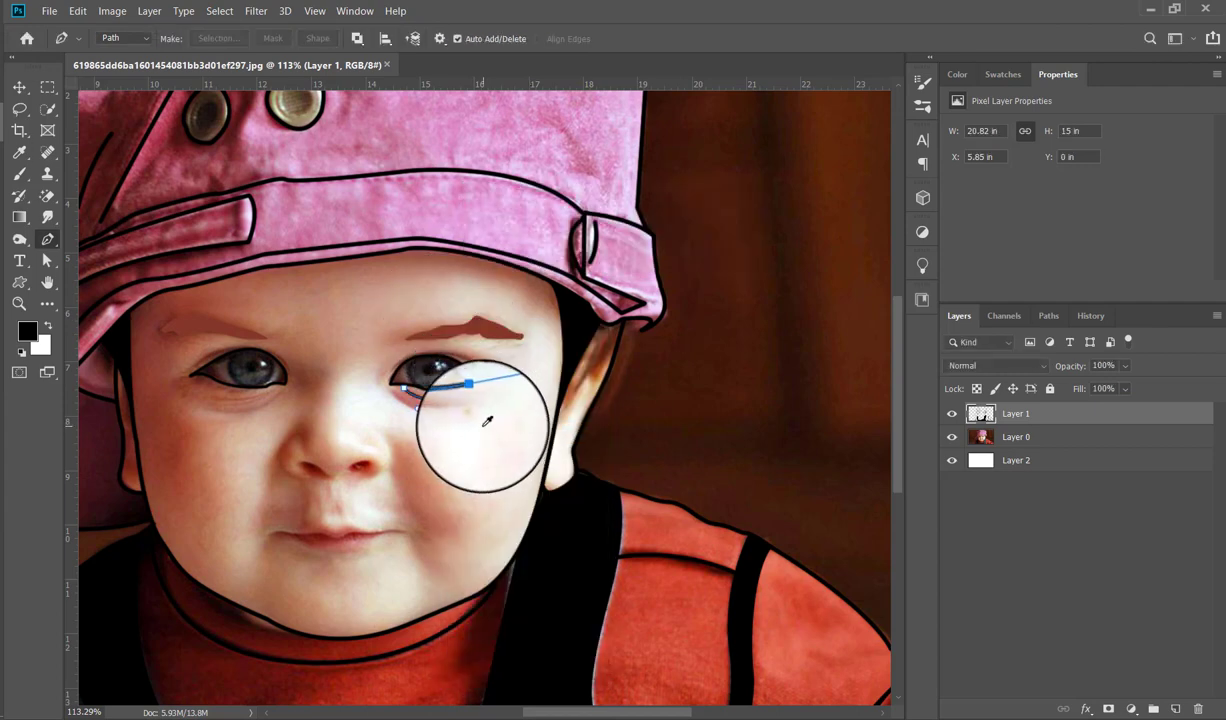
pyautogui.click(393, 390)
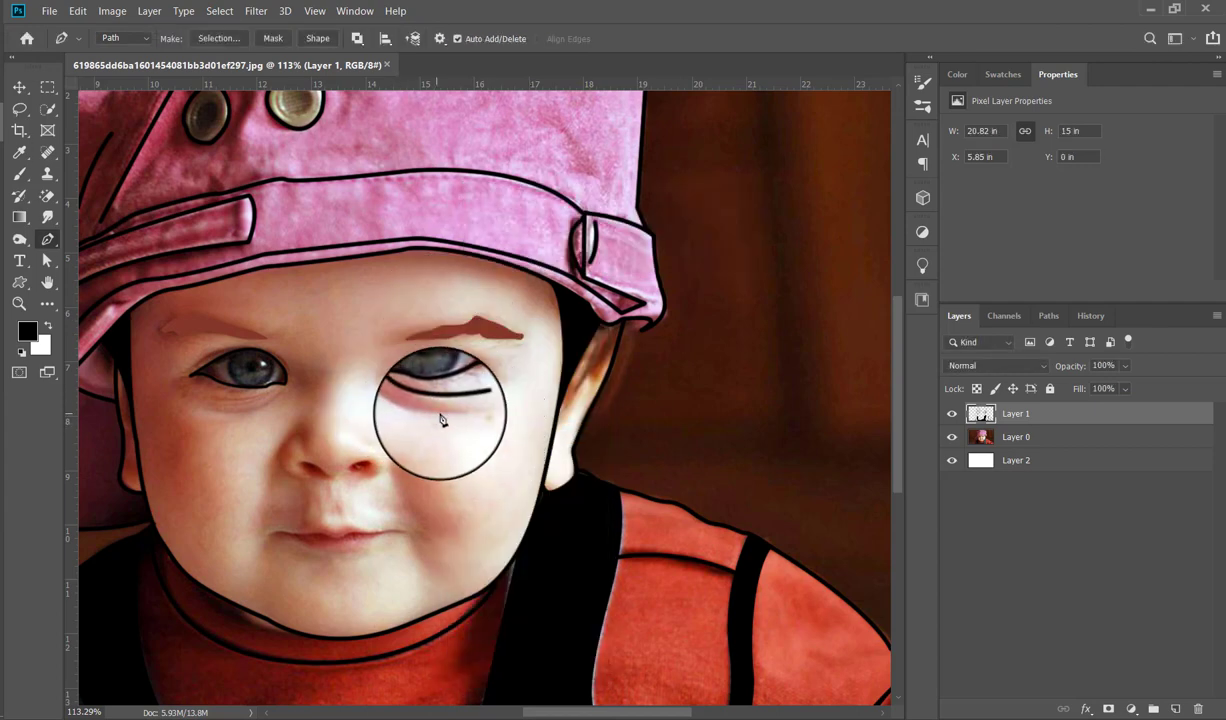
pyautogui.moveTo(471, 412); pyautogui.dragTo(541, 406)
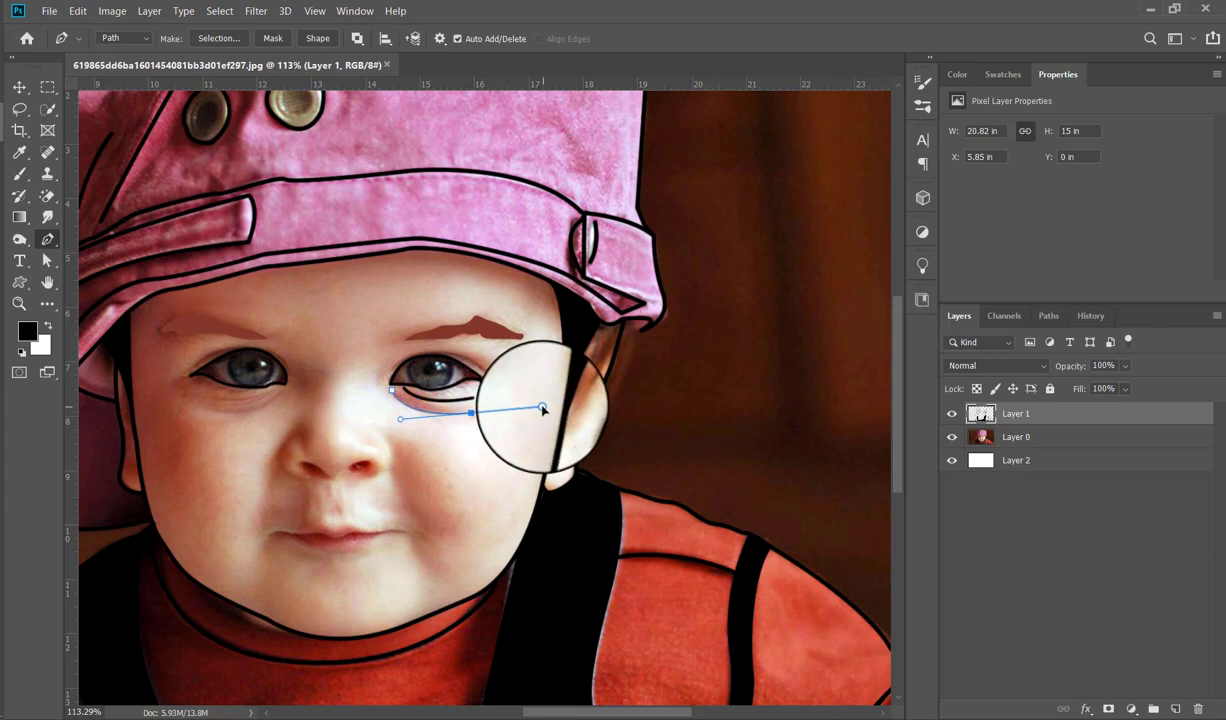
pyautogui.rightClick(463, 341)
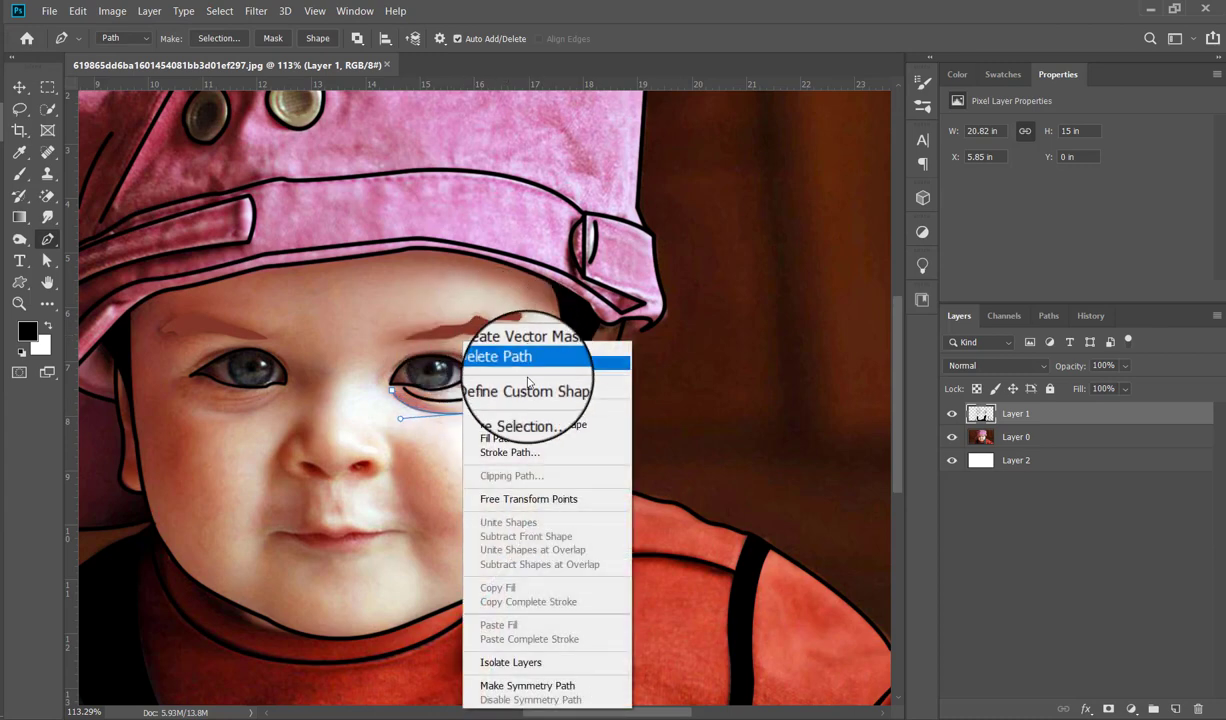
pyautogui.click(520, 456)
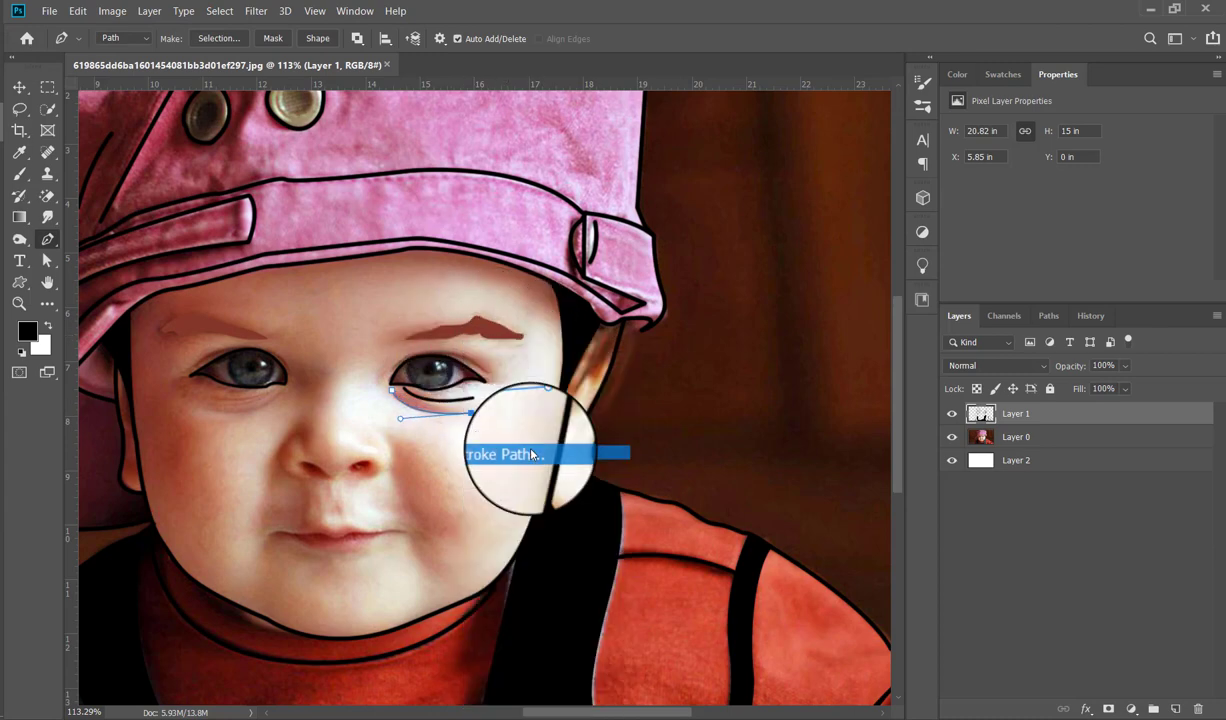
# - Stroke a black curved crease line beneath the left eye
pyautogui.click(276, 392)
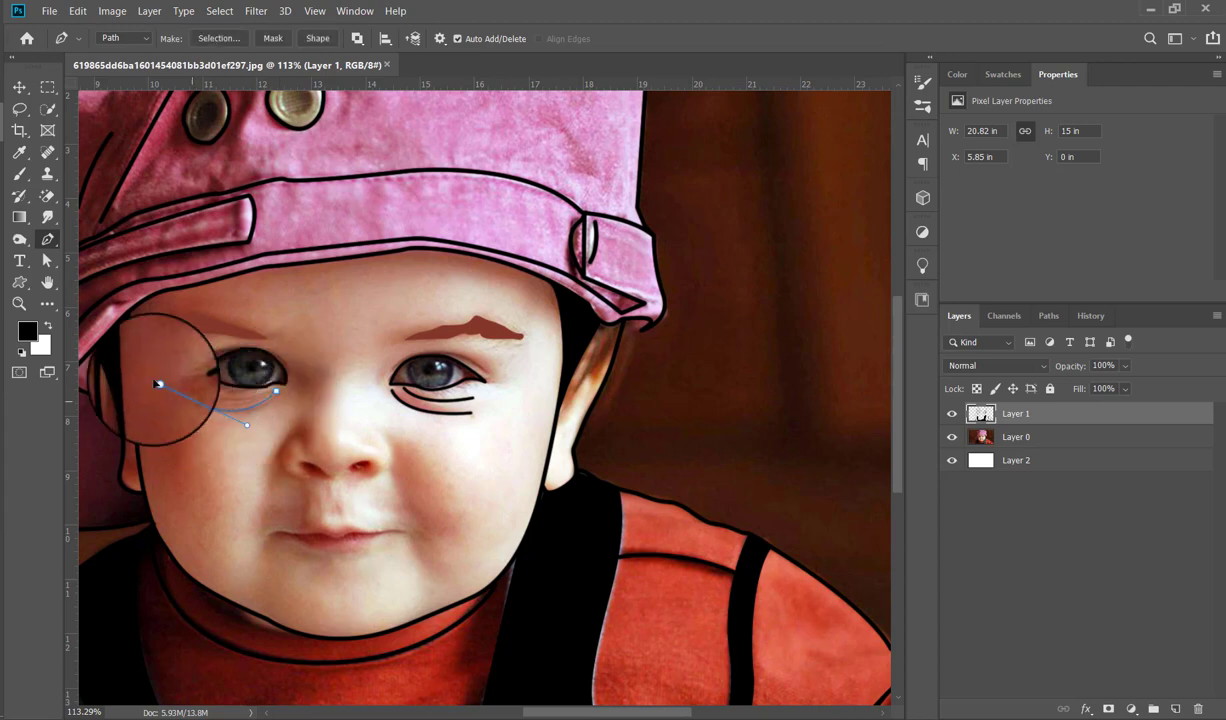
pyautogui.moveTo(203, 404); pyautogui.dragTo(147, 377)
pyautogui.rightClick(214, 302)
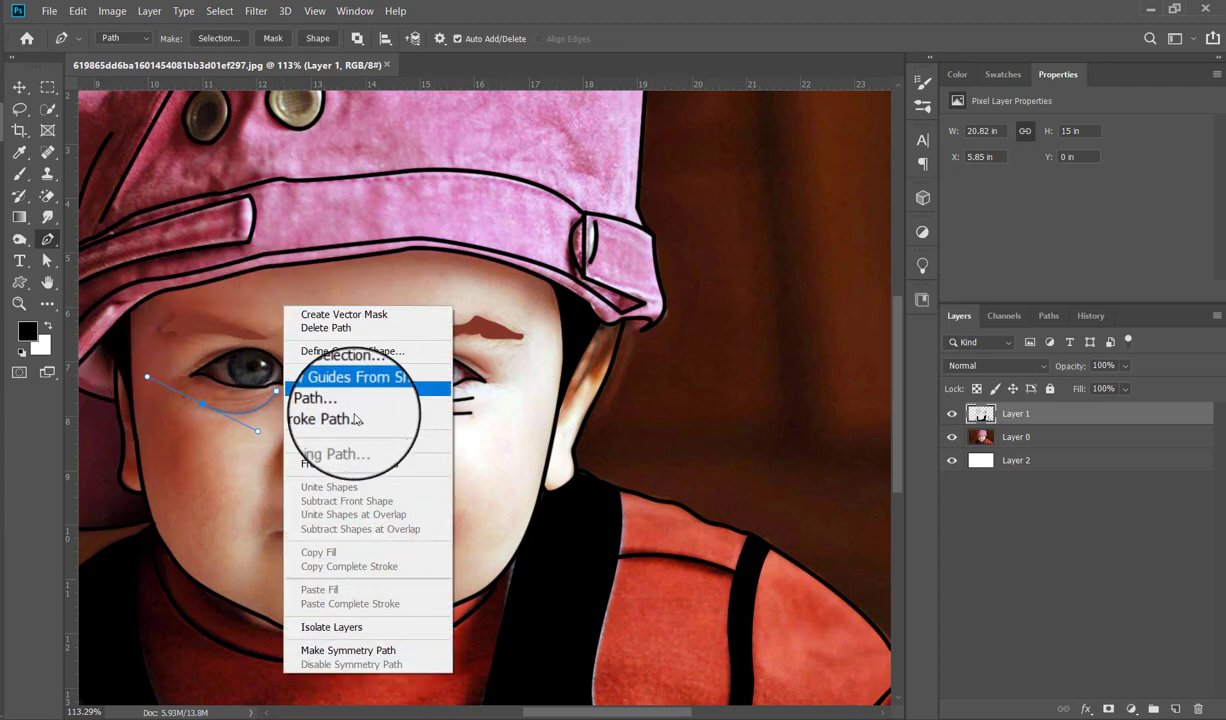
pyautogui.click(355, 413)
pyautogui.press('Return')
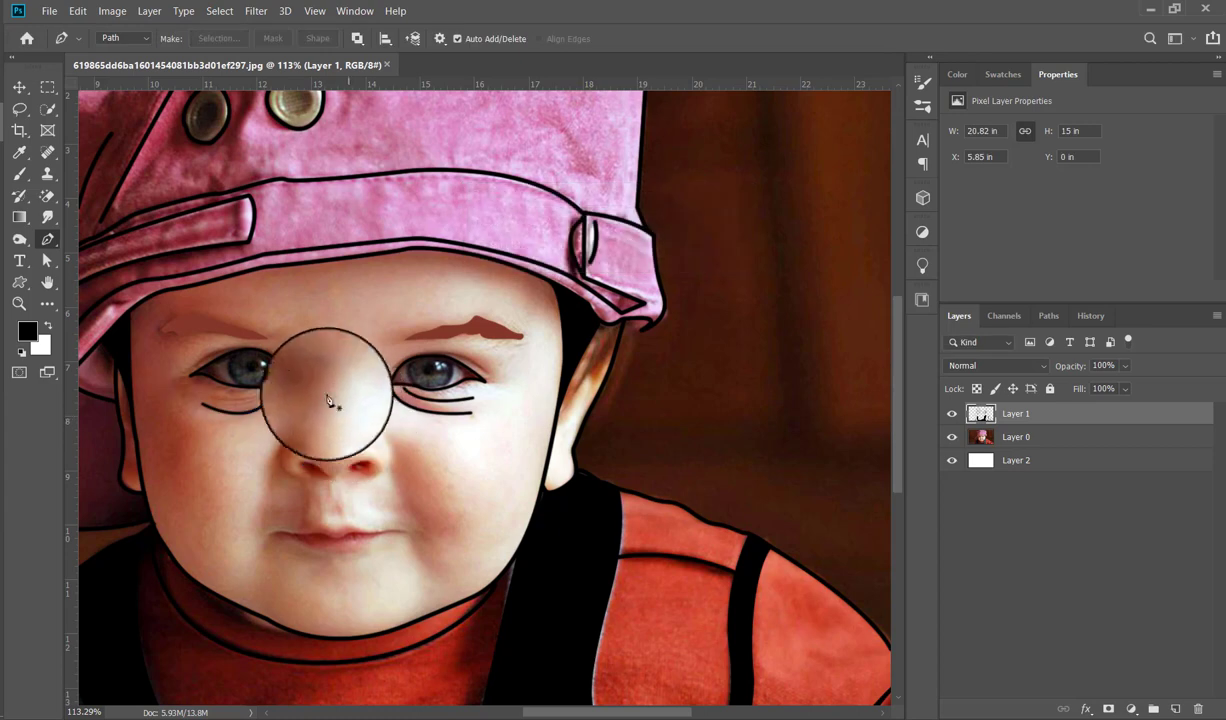
# - Discard a stray path, then stroke a black line along the left eye's upper lid
pyautogui.click(248, 345)
pyautogui.click(189, 362)
pyautogui.moveTo(189, 366); pyautogui.dragTo(163, 390)
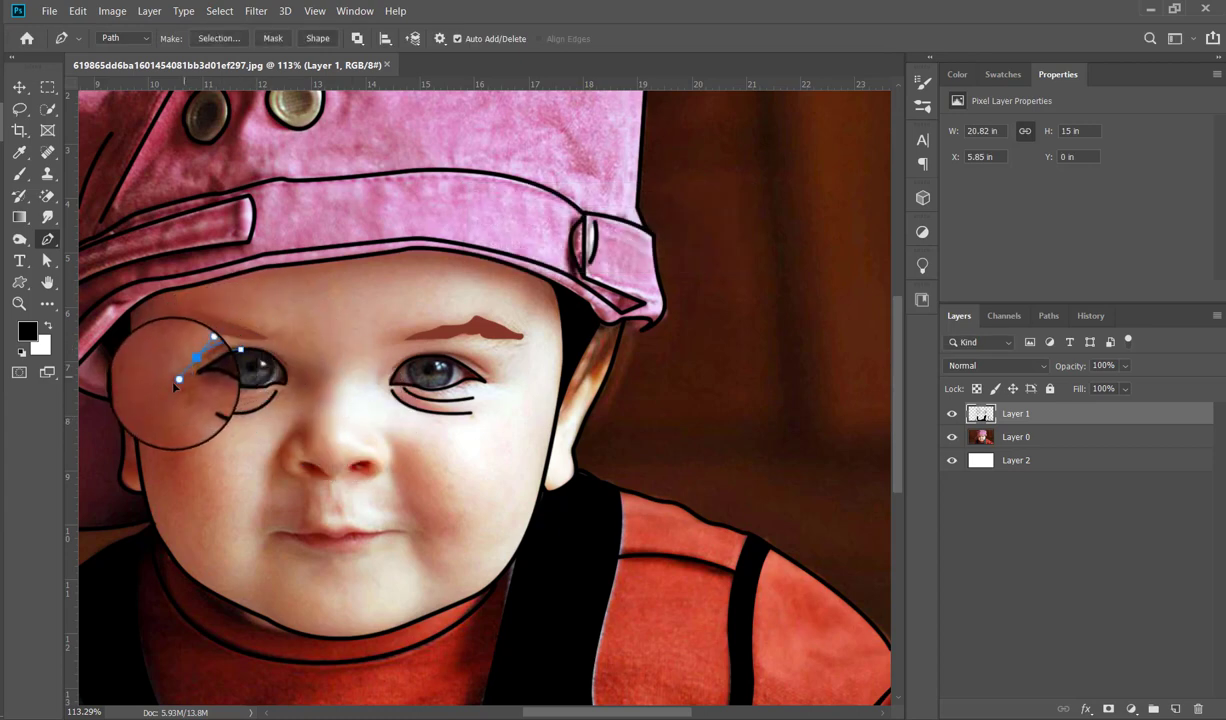
pyautogui.press('Return')
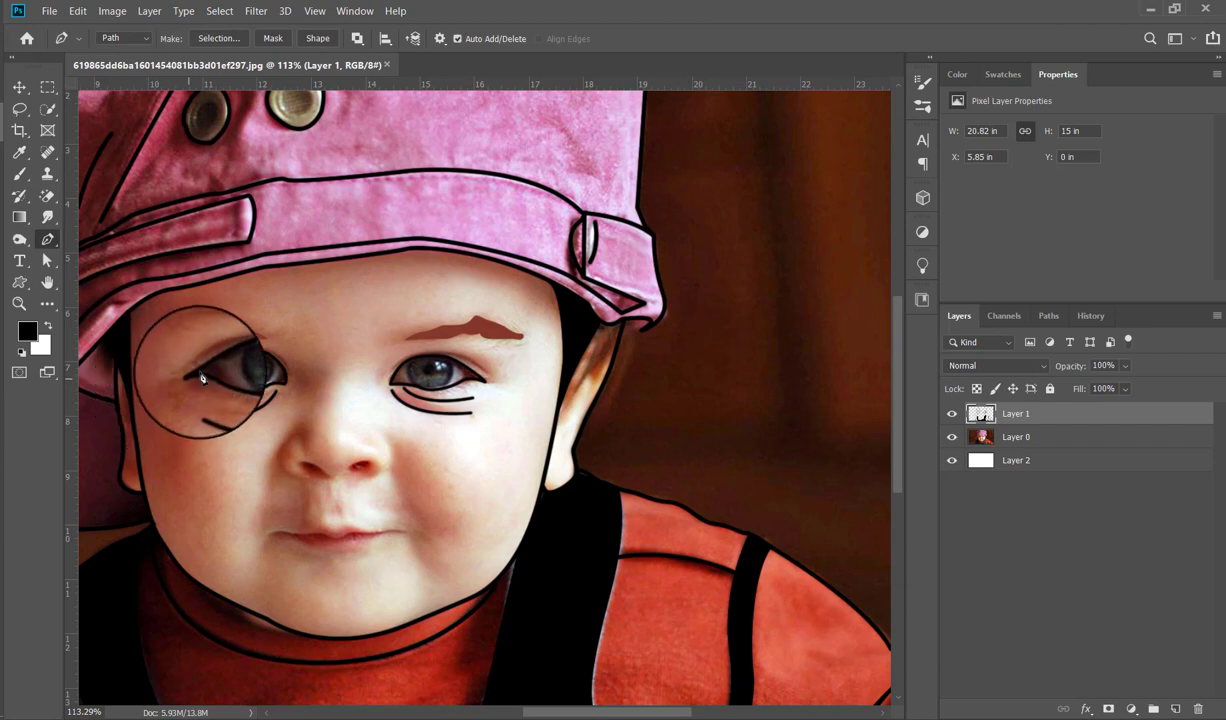
pyautogui.click(240, 349)
pyautogui.moveTo(204, 353); pyautogui.dragTo(170, 389)
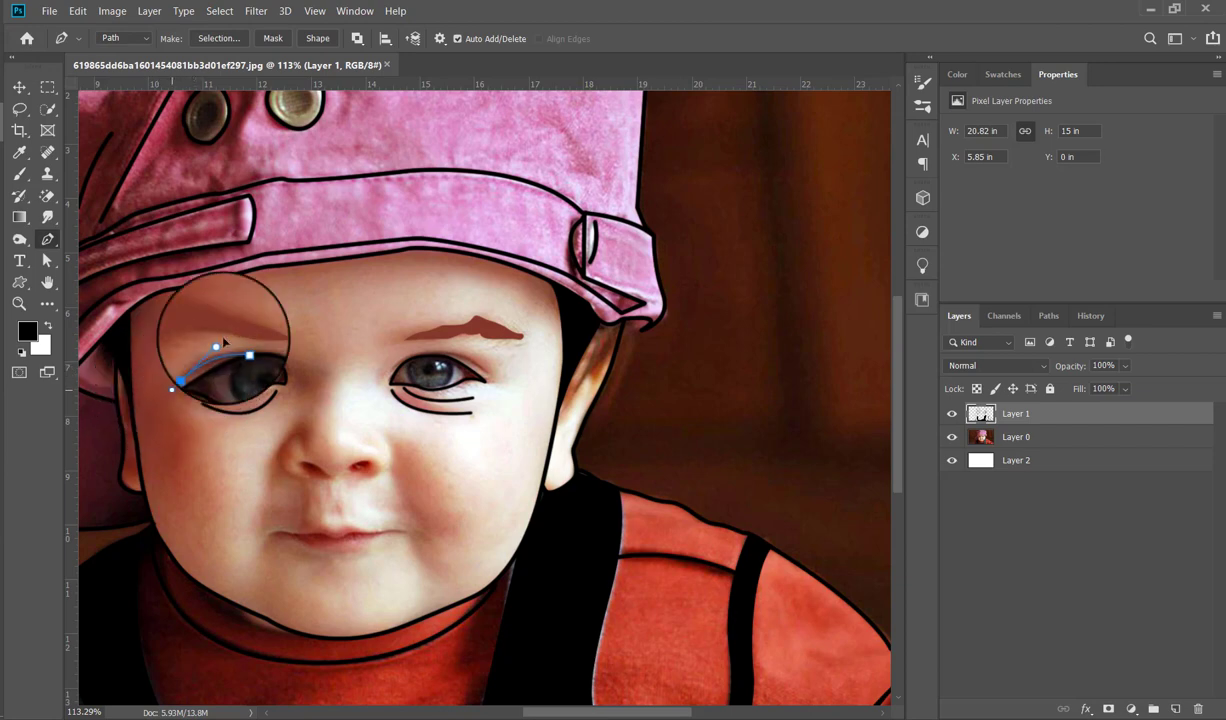
pyautogui.rightClick(277, 298)
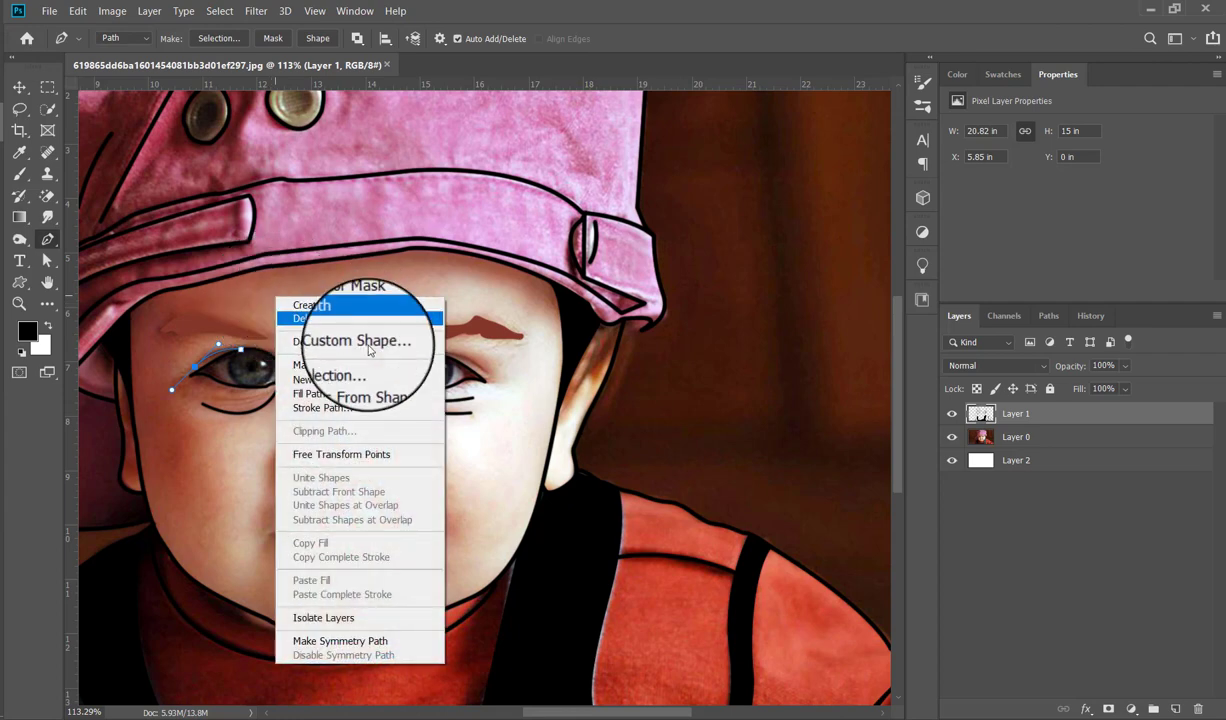
pyautogui.click(357, 402)
pyautogui.press('Return')
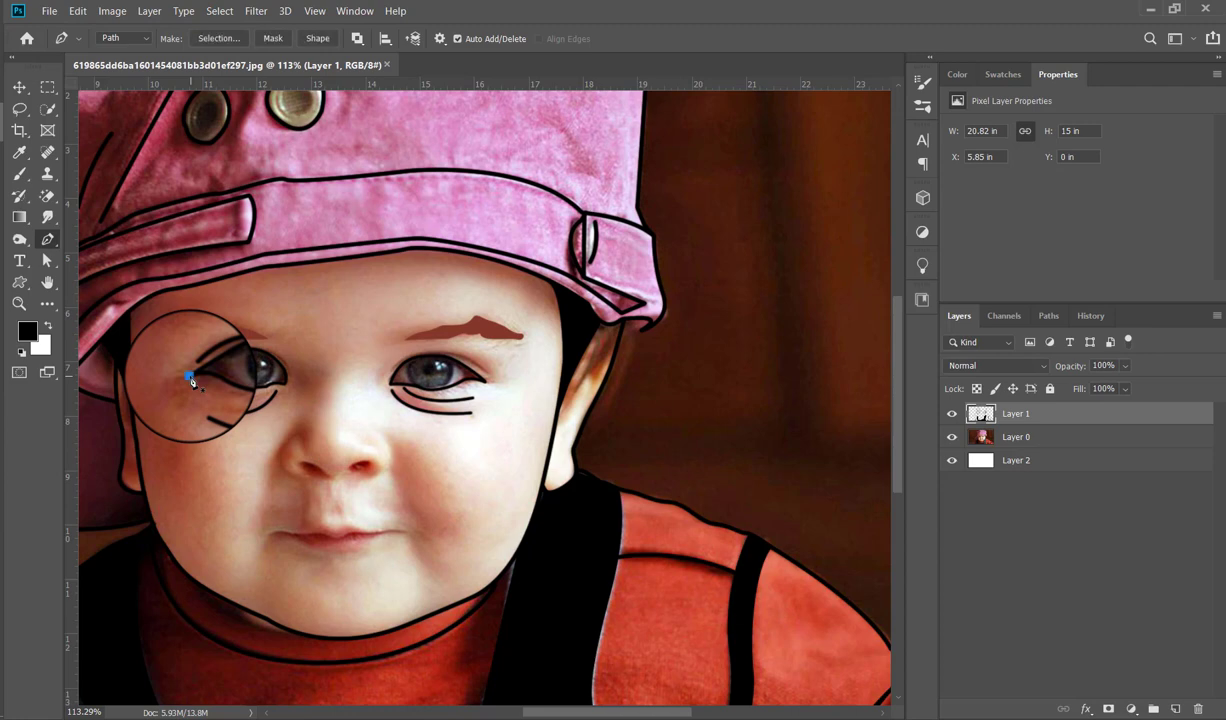
# - Stroke a short black segment at the left eye's outer corner
pyautogui.click(186, 381)
pyautogui.moveTo(199, 366); pyautogui.dragTo(203, 360)
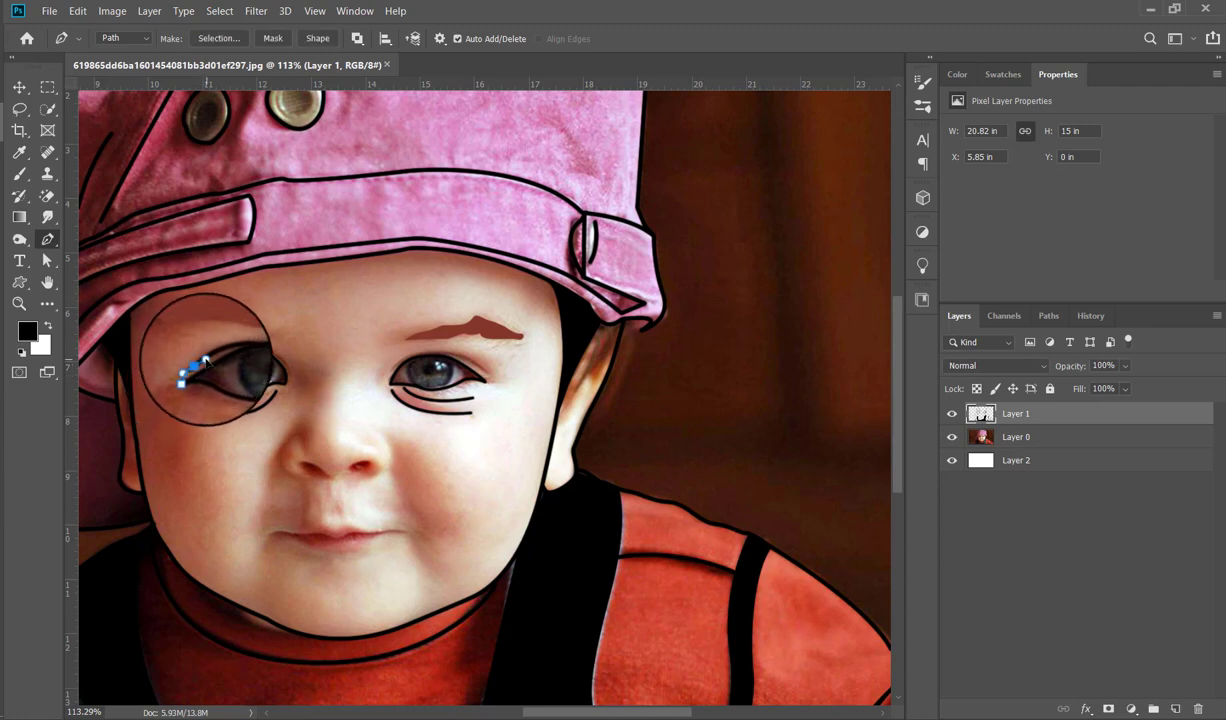
pyautogui.rightClick(212, 312)
pyautogui.click(306, 435)
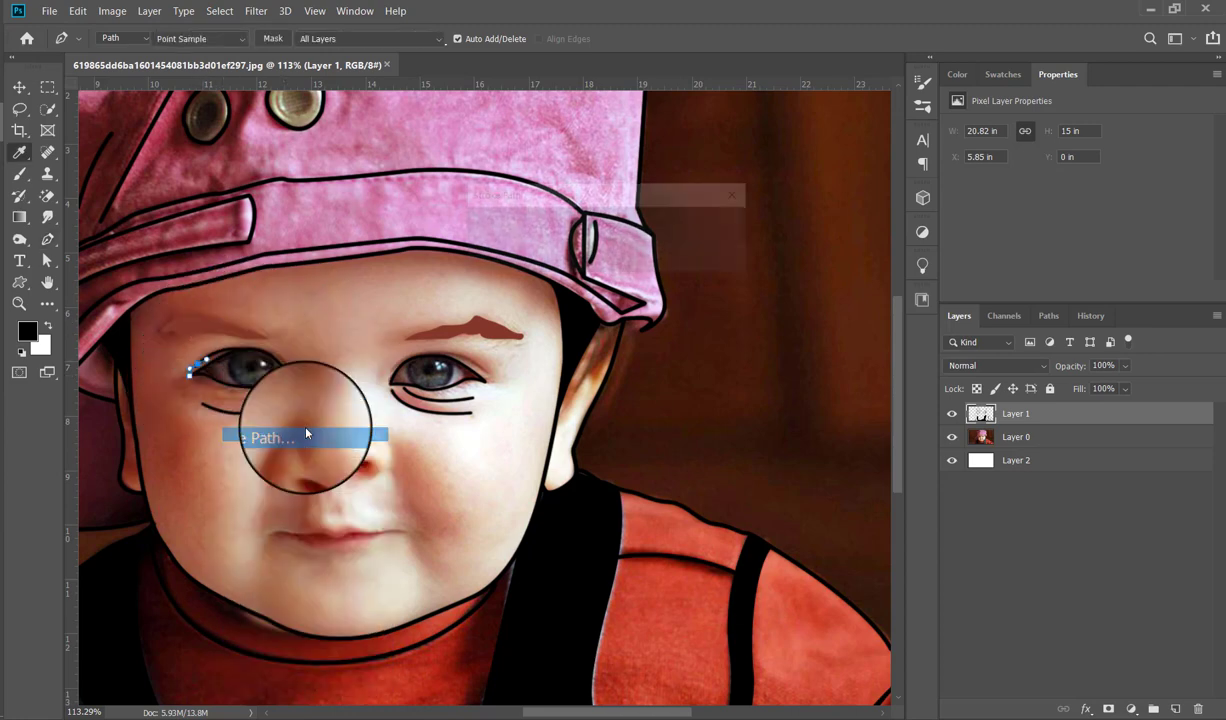
# - Confirm the corner stroke and begin a curved pen path along the right eye's upper lid
pyautogui.press('Return')
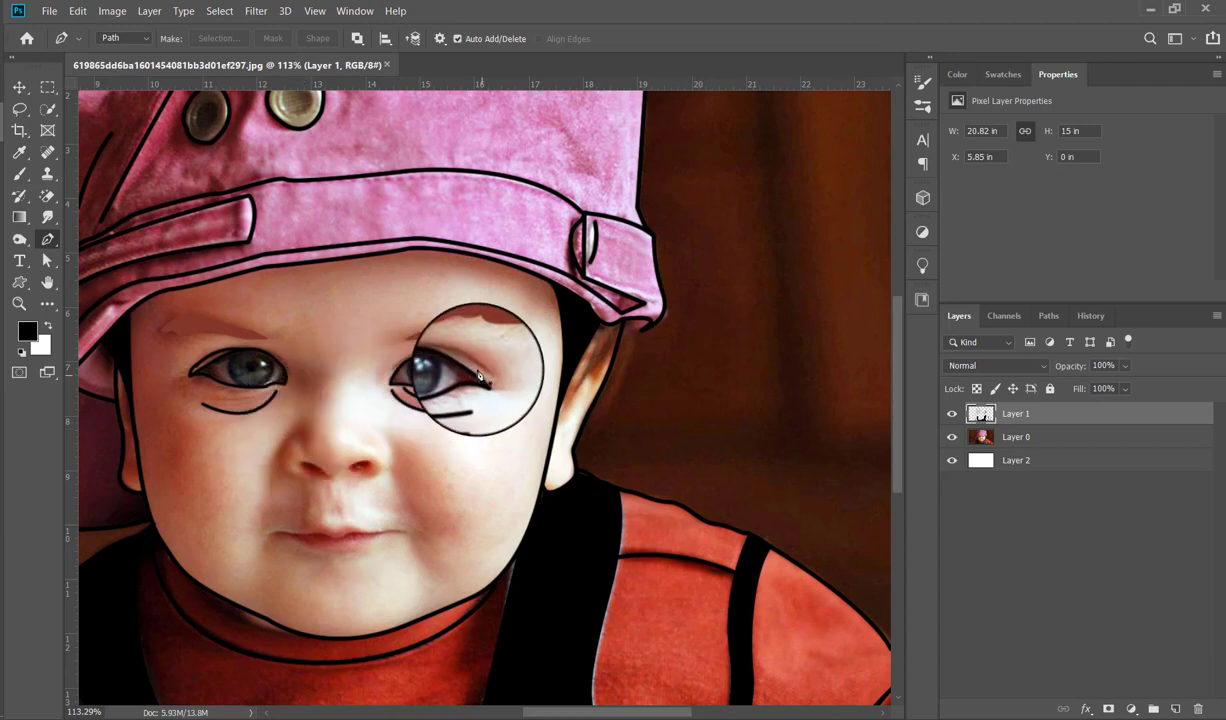
pyautogui.click(418, 352)
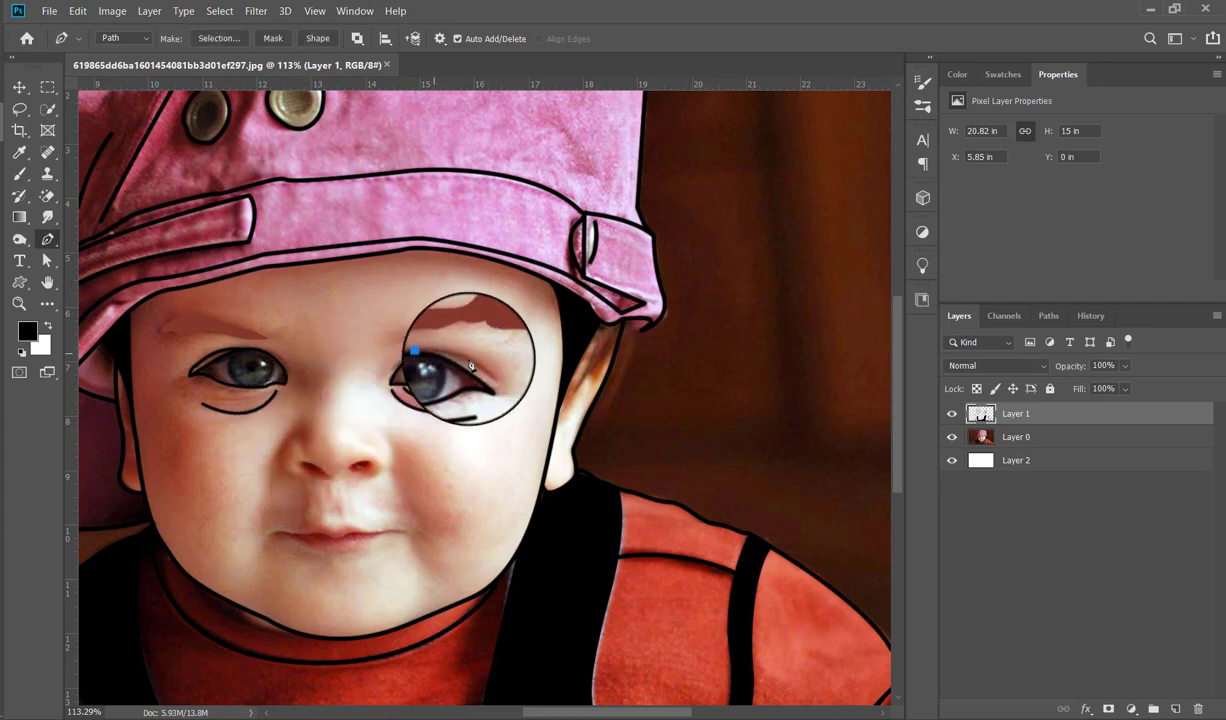
pyautogui.moveTo(482, 364); pyautogui.dragTo(520, 401)
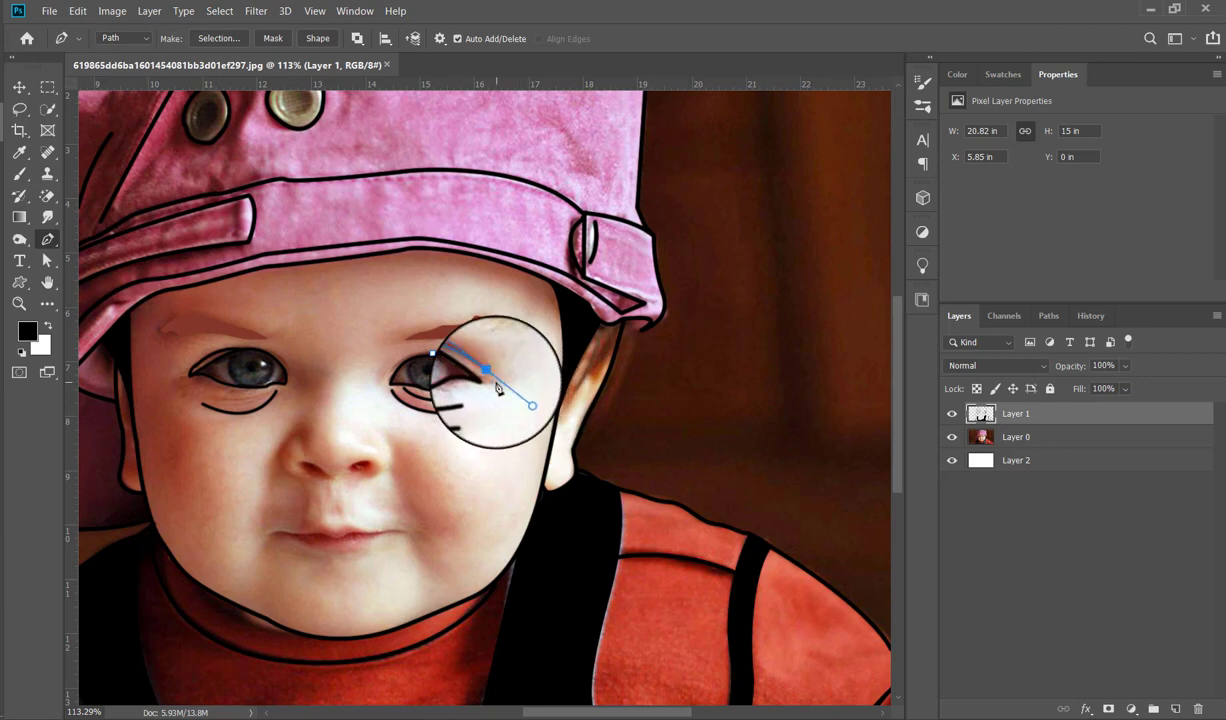
pyautogui.keyDown('alt'); pyautogui.click(489, 376); pyautogui.keyUp('alt')
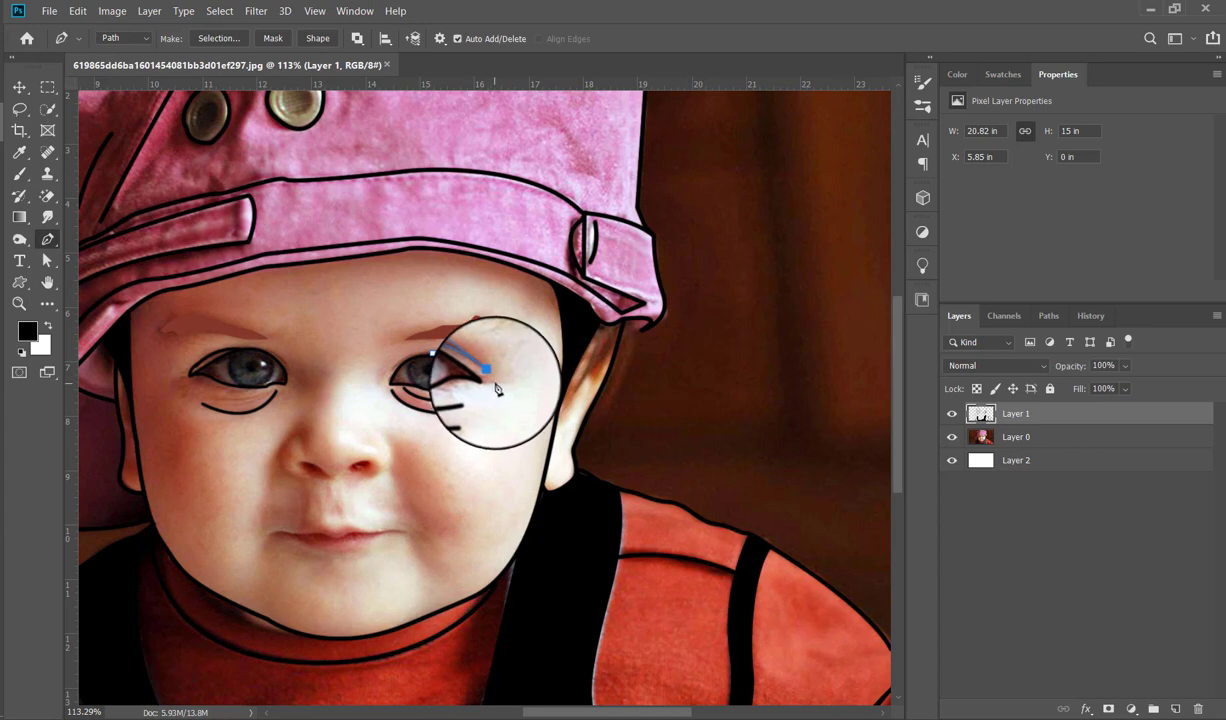
pyautogui.click(493, 383)
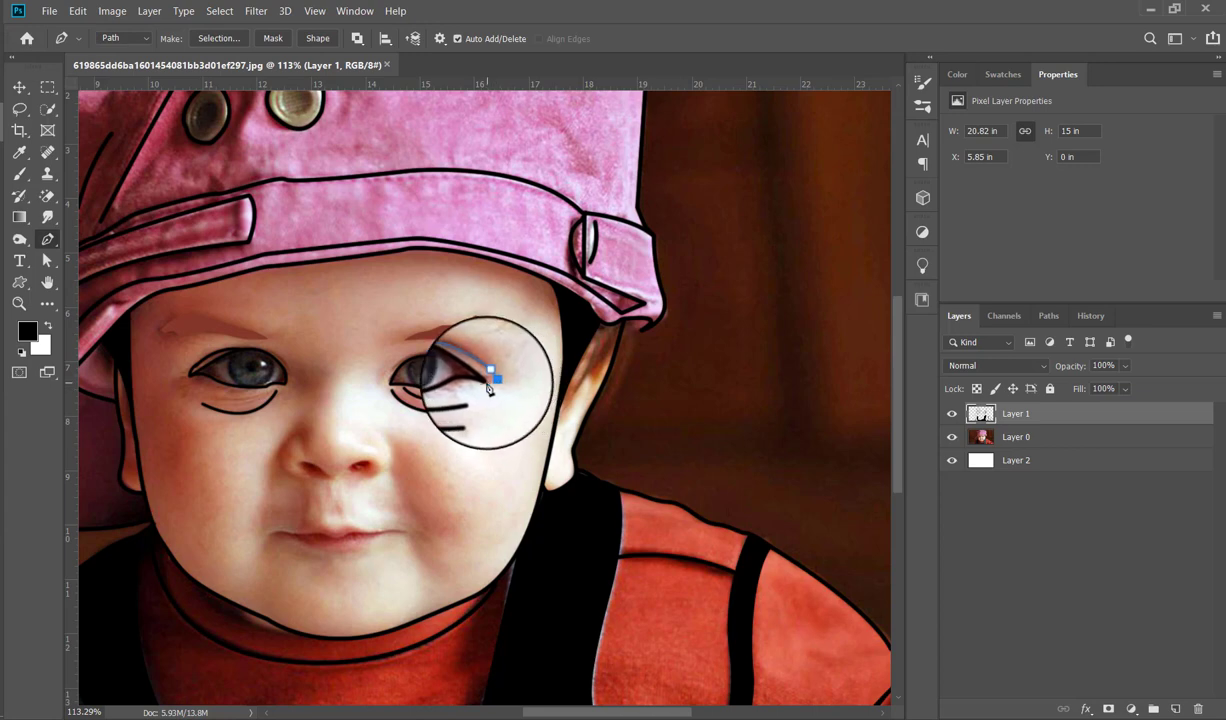
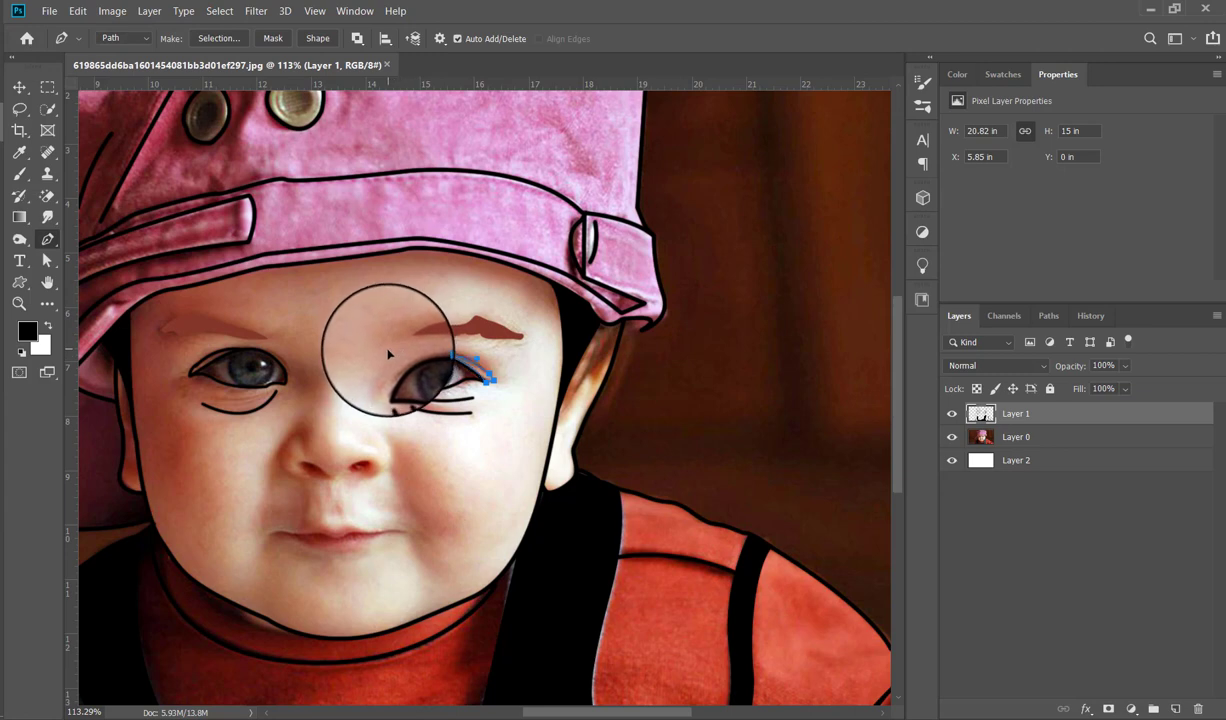
# - Fill the eye path, then hide and reshow Layer 0 to check the line art
pyautogui.rightClick(456, 292)
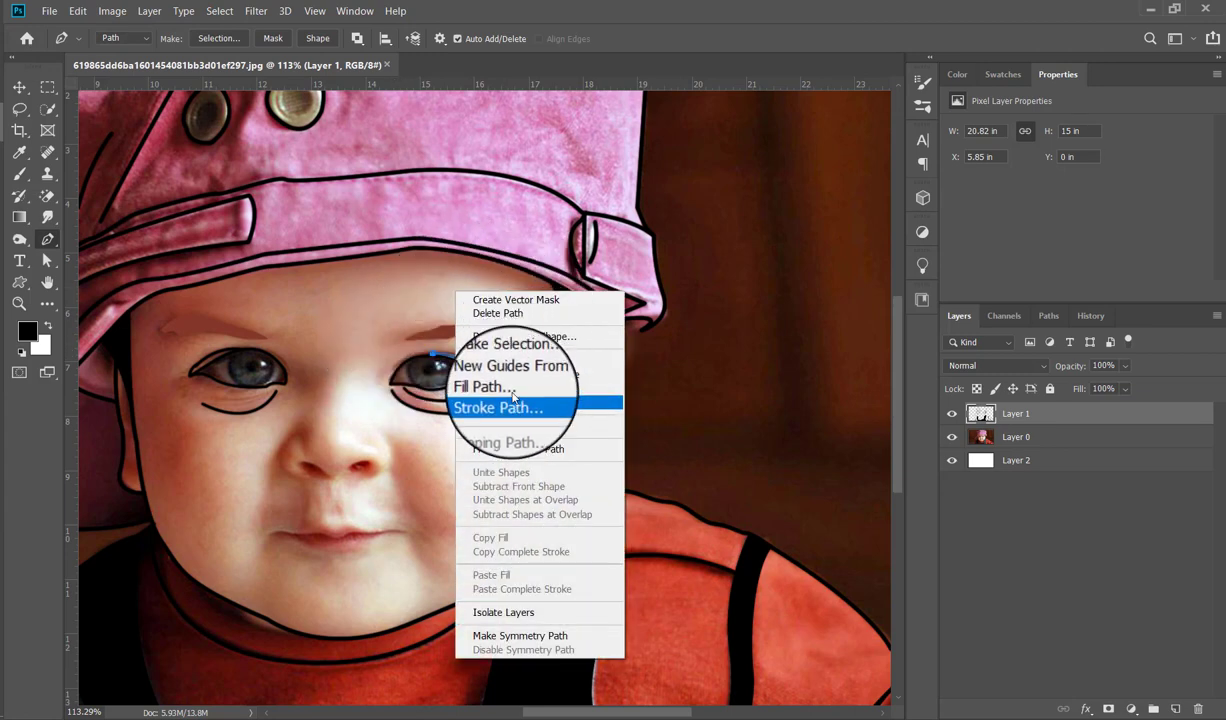
pyautogui.click(512, 389)
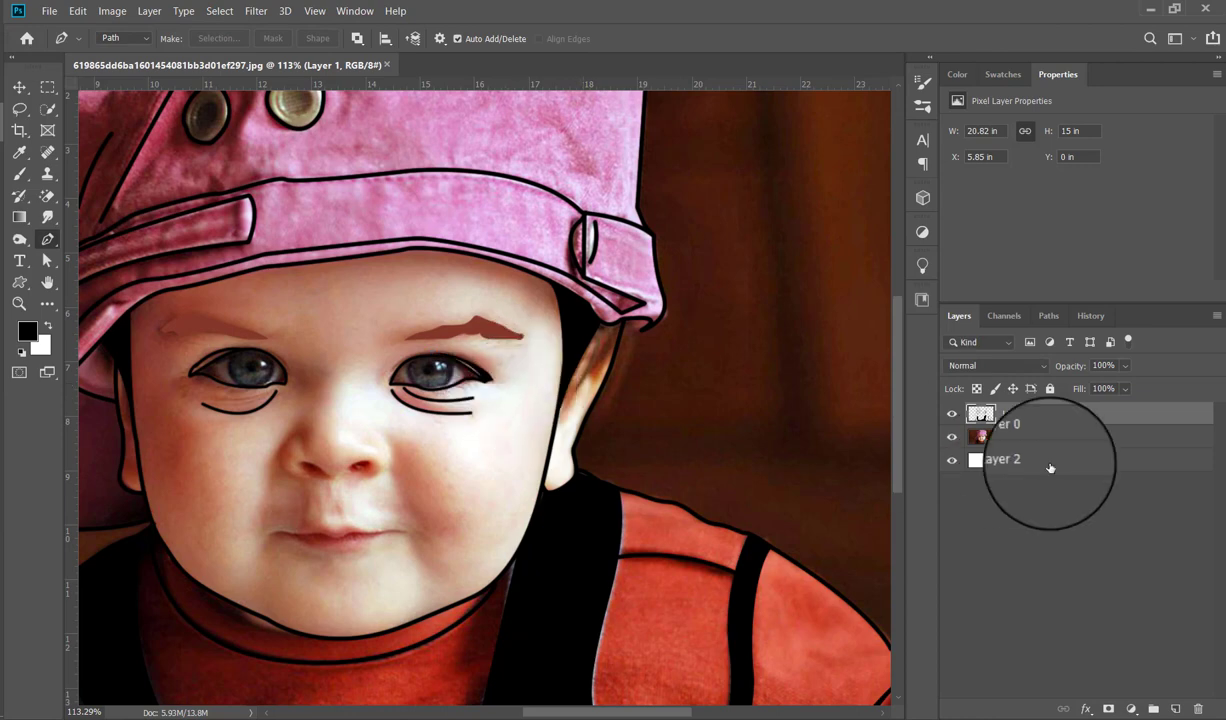
pyautogui.click(952, 437)
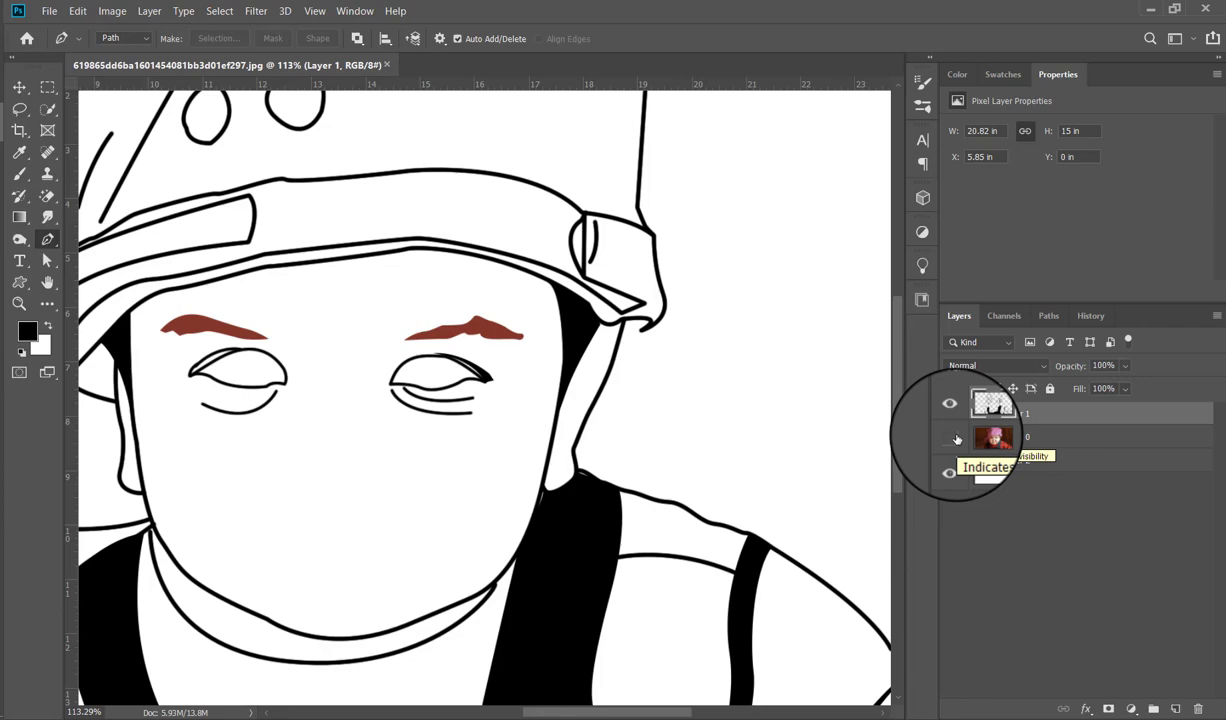
pyautogui.click(951, 437)
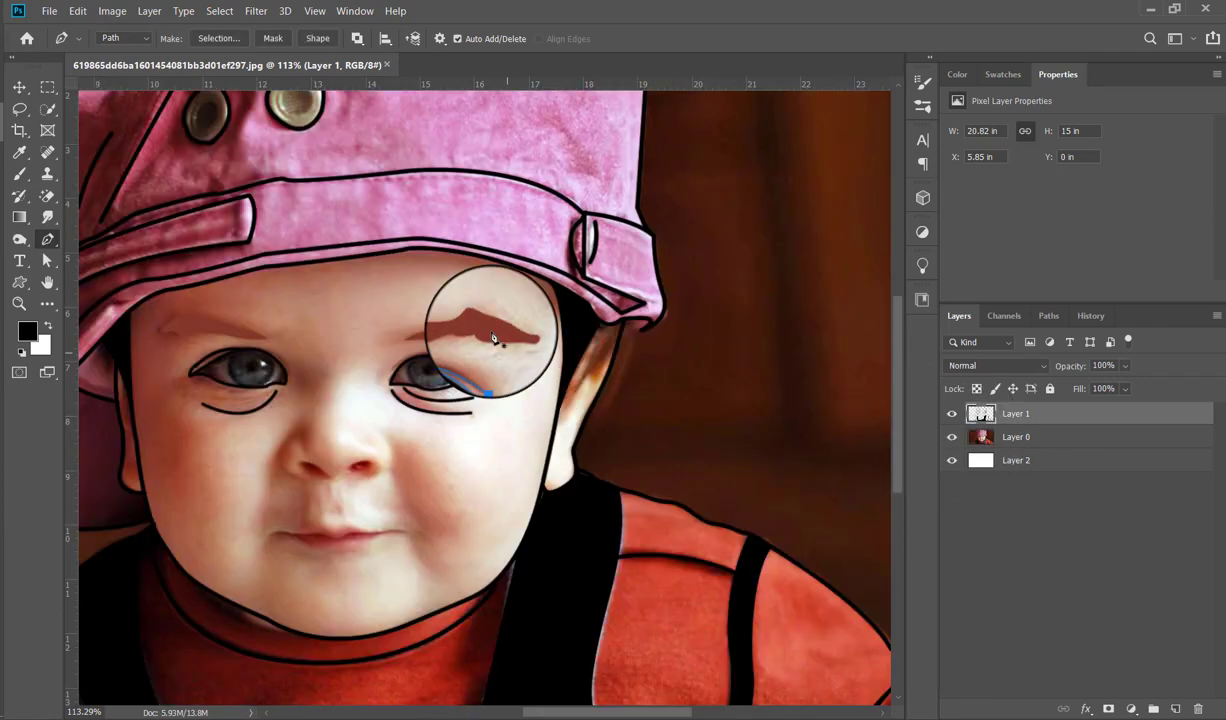
# - Stroke the right eye's upper-lid path with a black brush line
pyautogui.rightClick(490, 331)
pyautogui.click(538, 443)
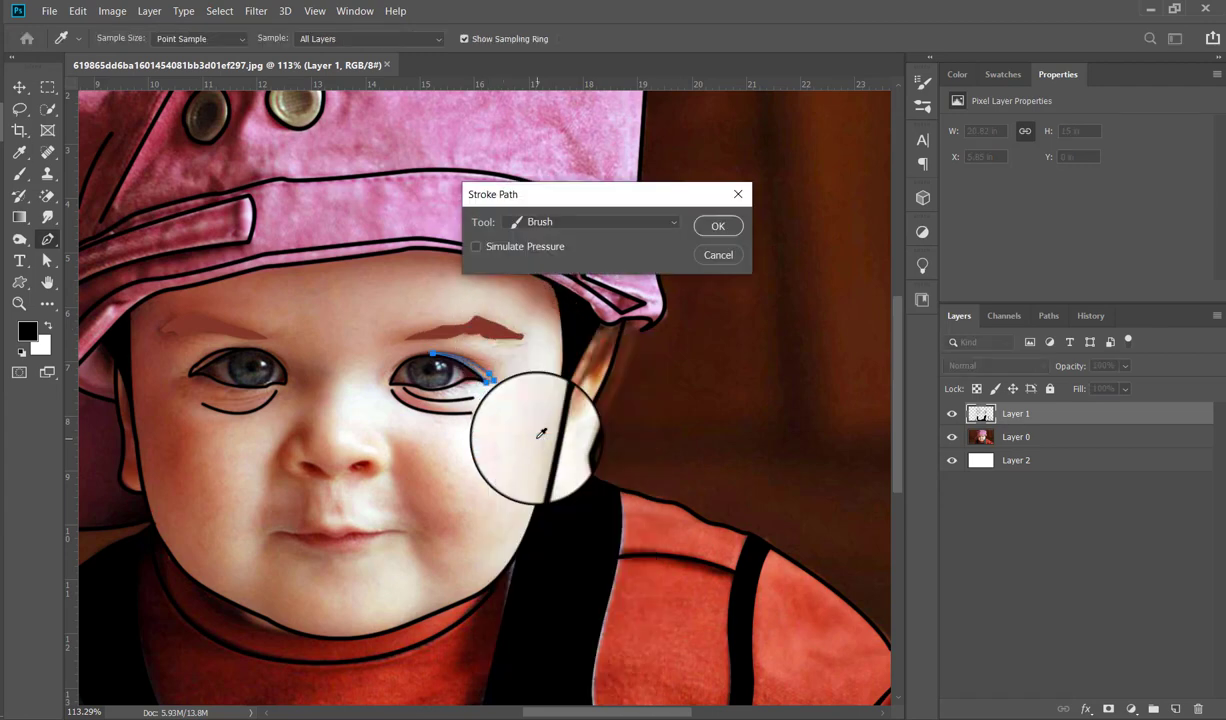
pyautogui.press('Return')
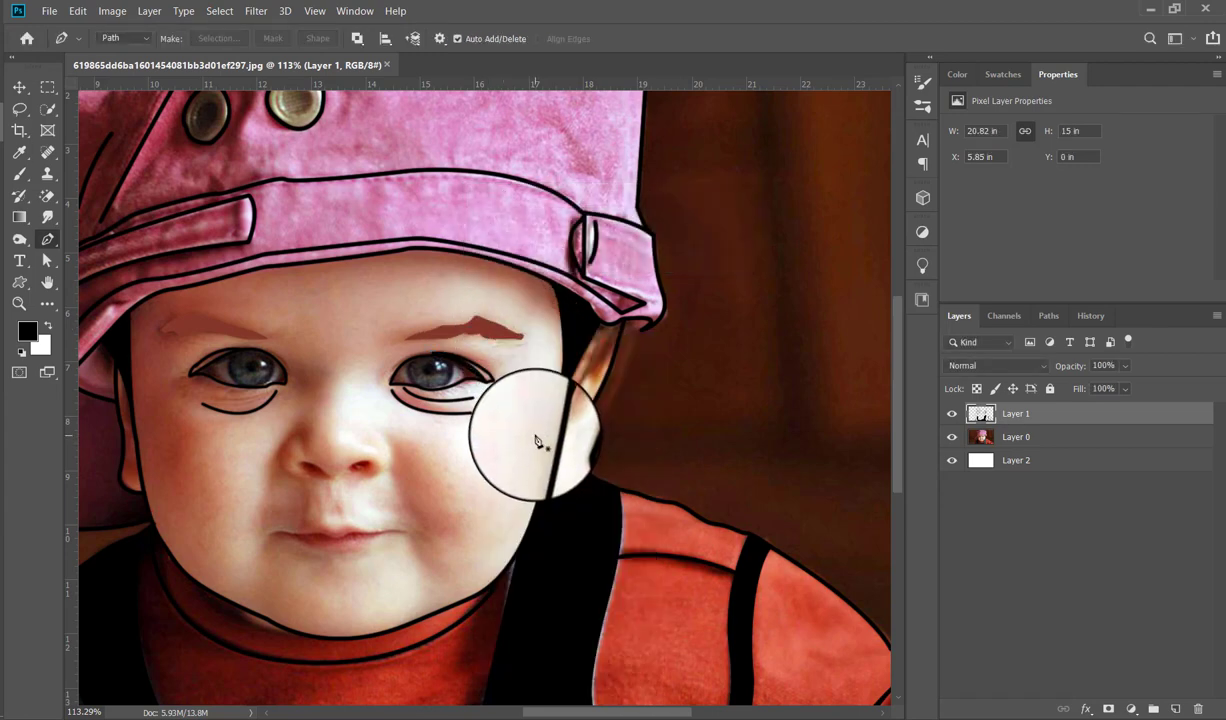
pyautogui.scroll(-1, 537, 441)
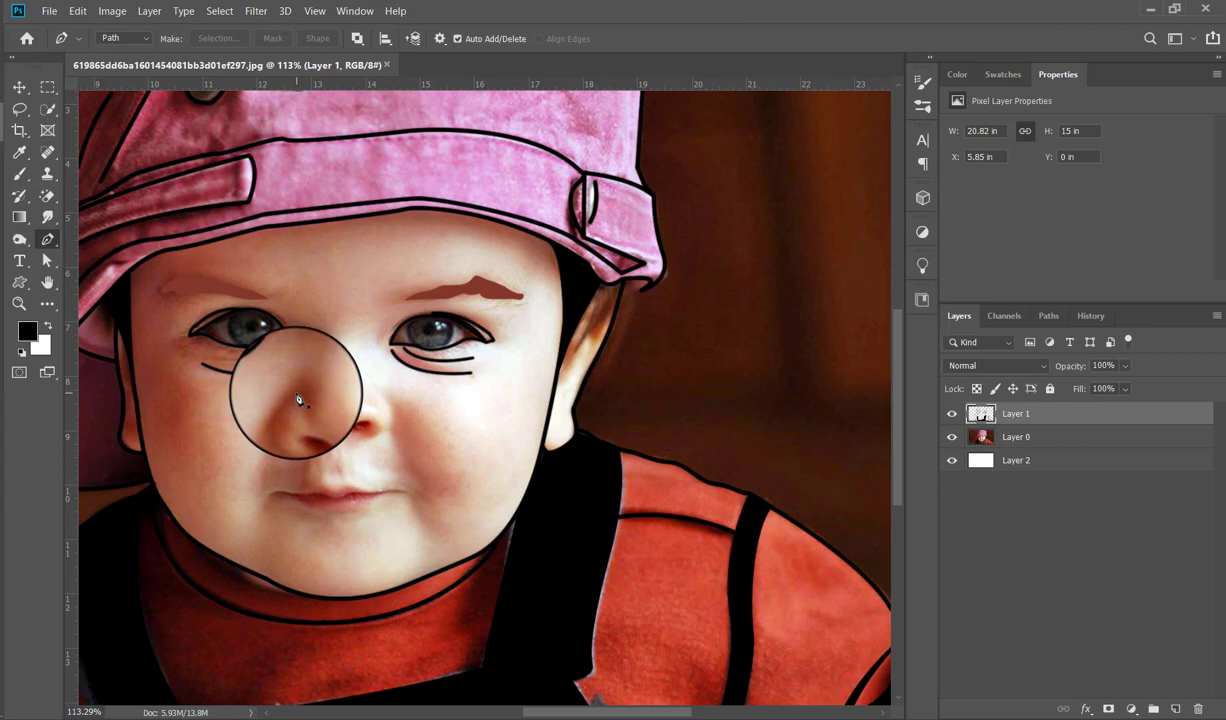
# - Trace the left side of the nose and fill that curve black
pyautogui.click(307, 445)
pyautogui.click(321, 445)
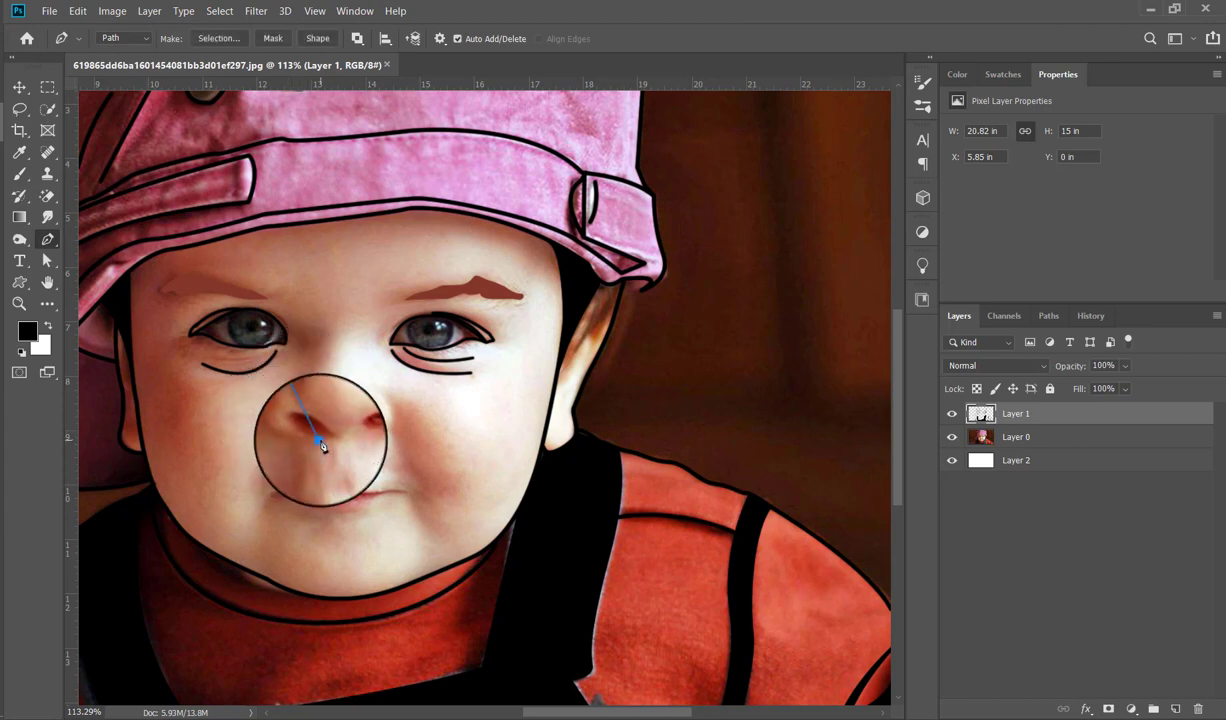
pyautogui.hotkey('ctrl', 'z')
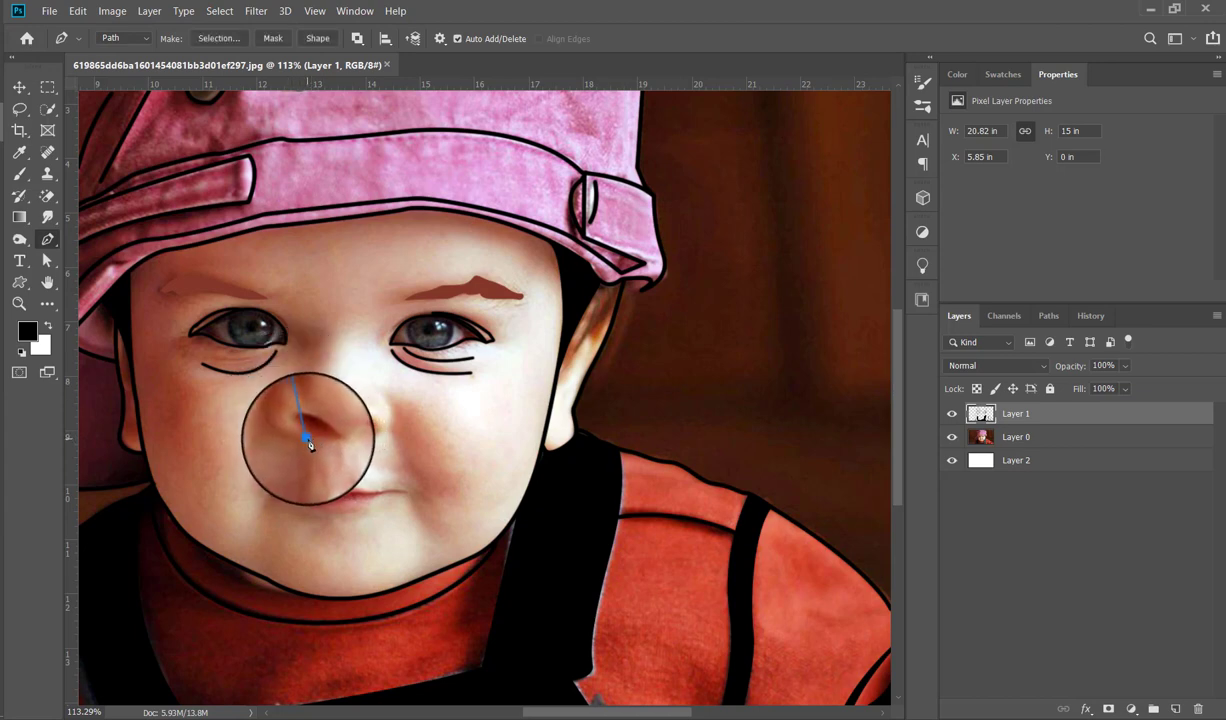
pyautogui.moveTo(308, 440); pyautogui.dragTo(375, 444)
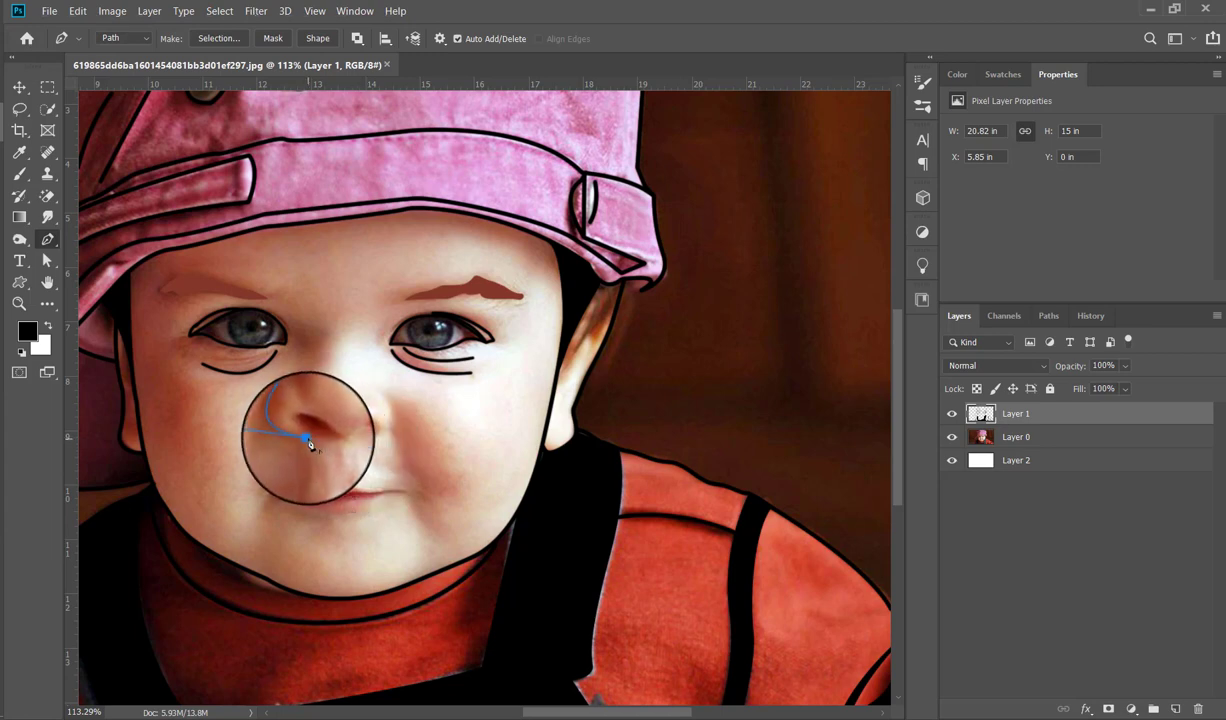
pyautogui.click(297, 398)
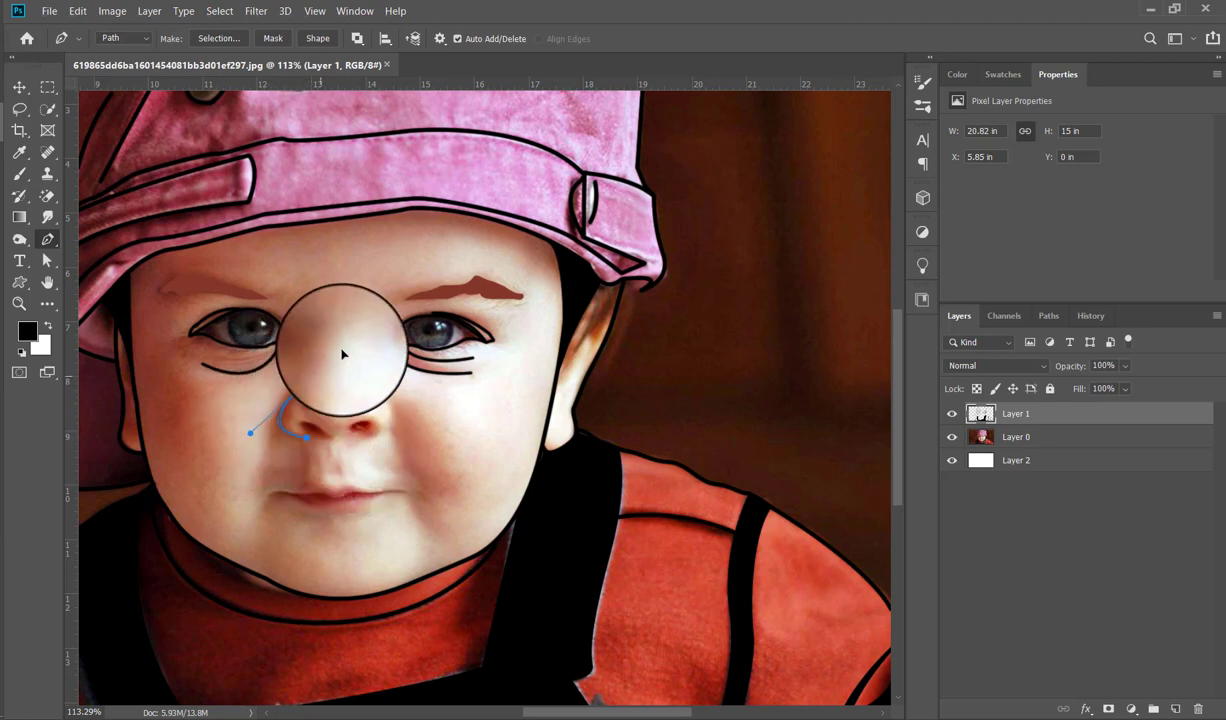
pyautogui.rightClick(340, 305)
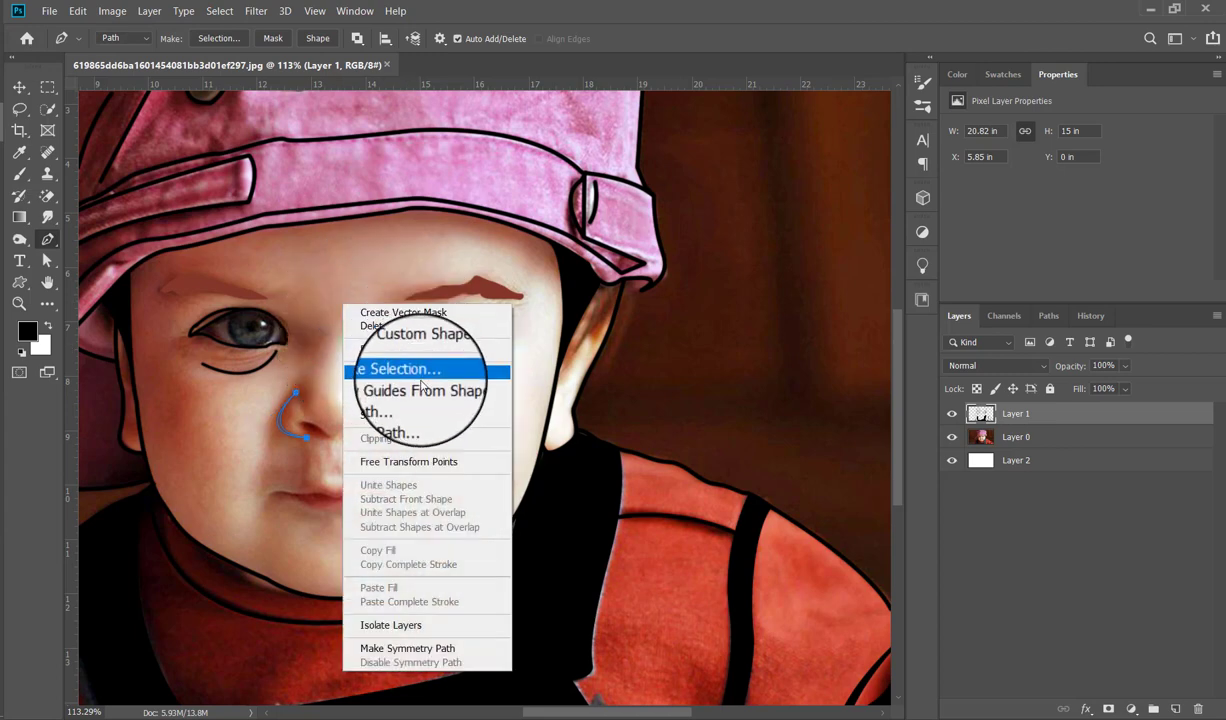
pyautogui.click(415, 404)
pyautogui.press('Return')
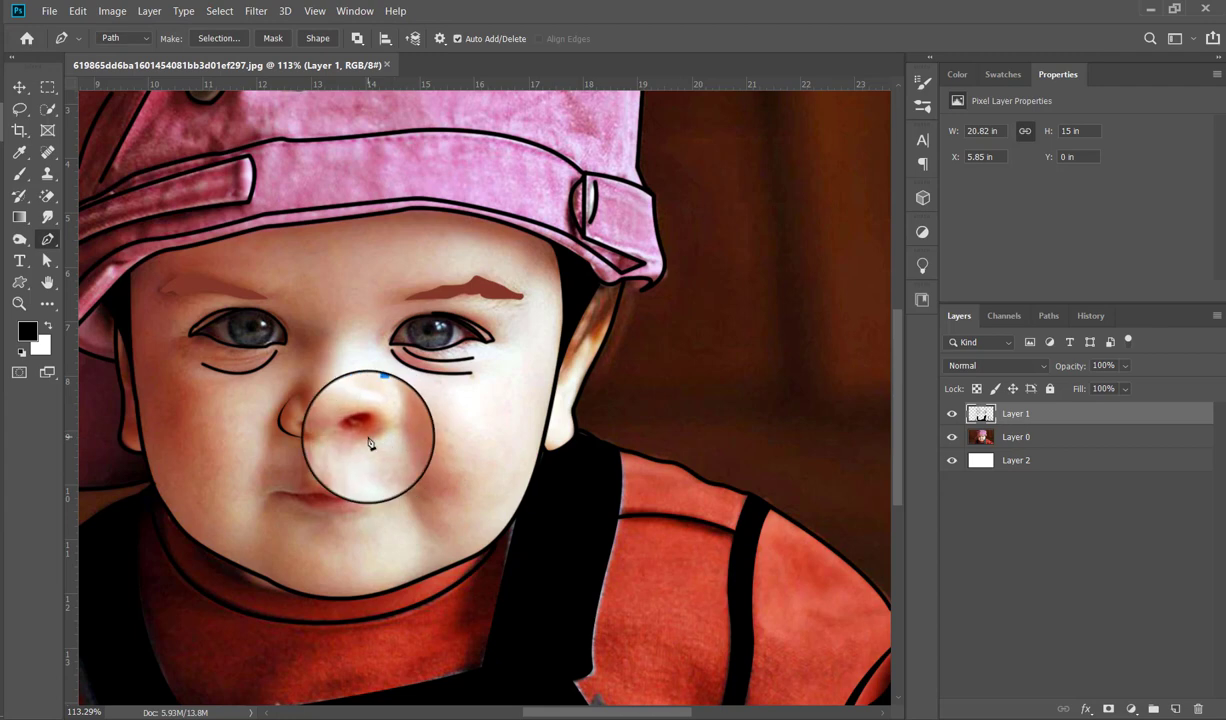
# - Trace and fill the right side of the nose, then begin a nostril path
pyautogui.moveTo(386, 433); pyautogui.dragTo(400, 430)
pyautogui.click(335, 439)
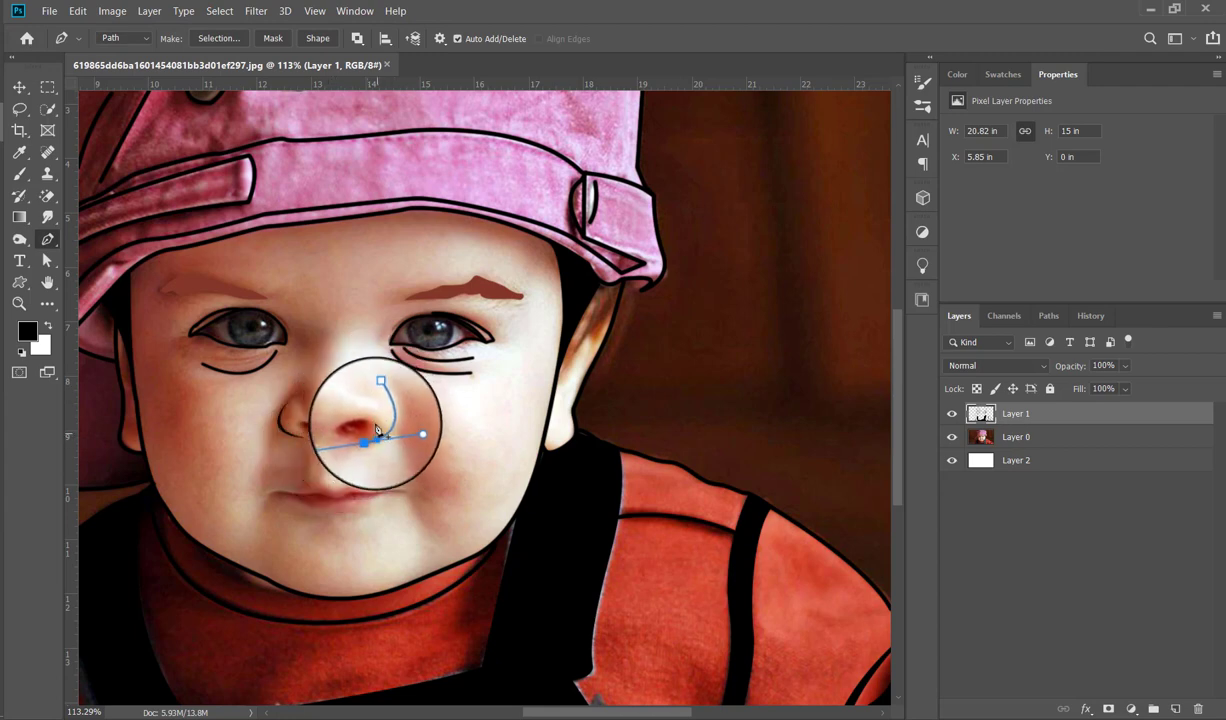
pyautogui.moveTo(386, 433); pyautogui.dragTo(372, 440)
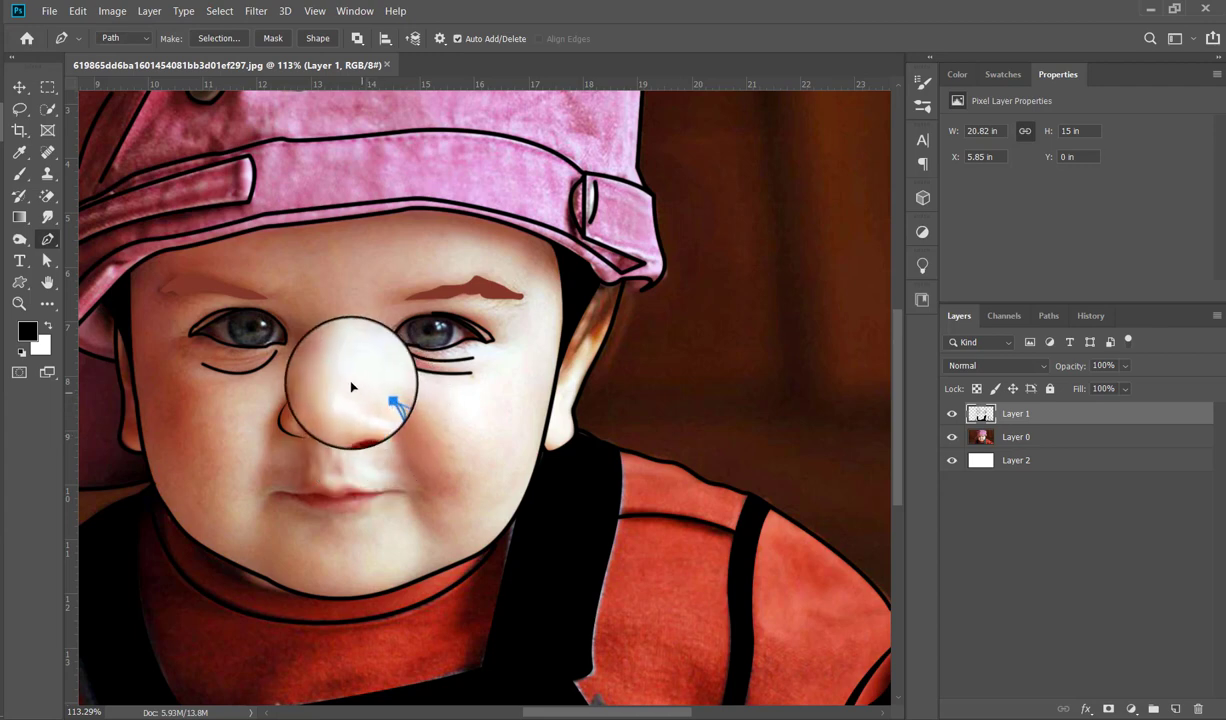
pyautogui.moveTo(348, 359); pyautogui.dragTo(340, 361)
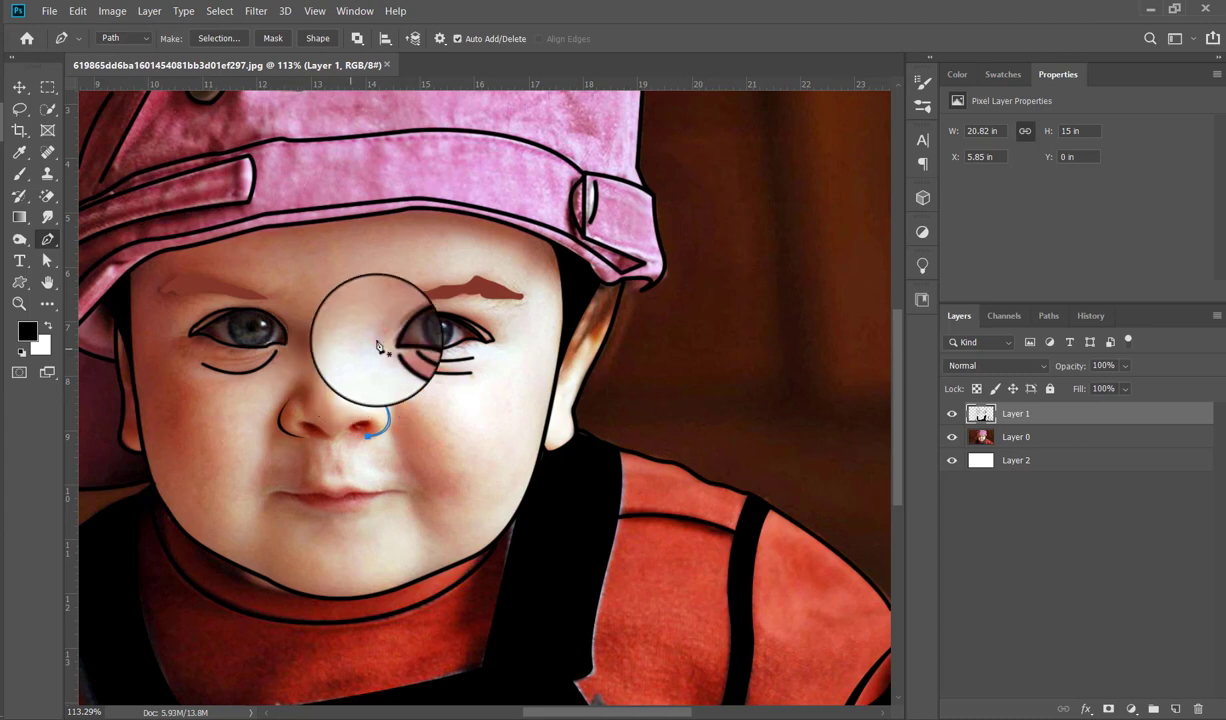
pyautogui.rightClick(362, 330)
pyautogui.click(457, 442)
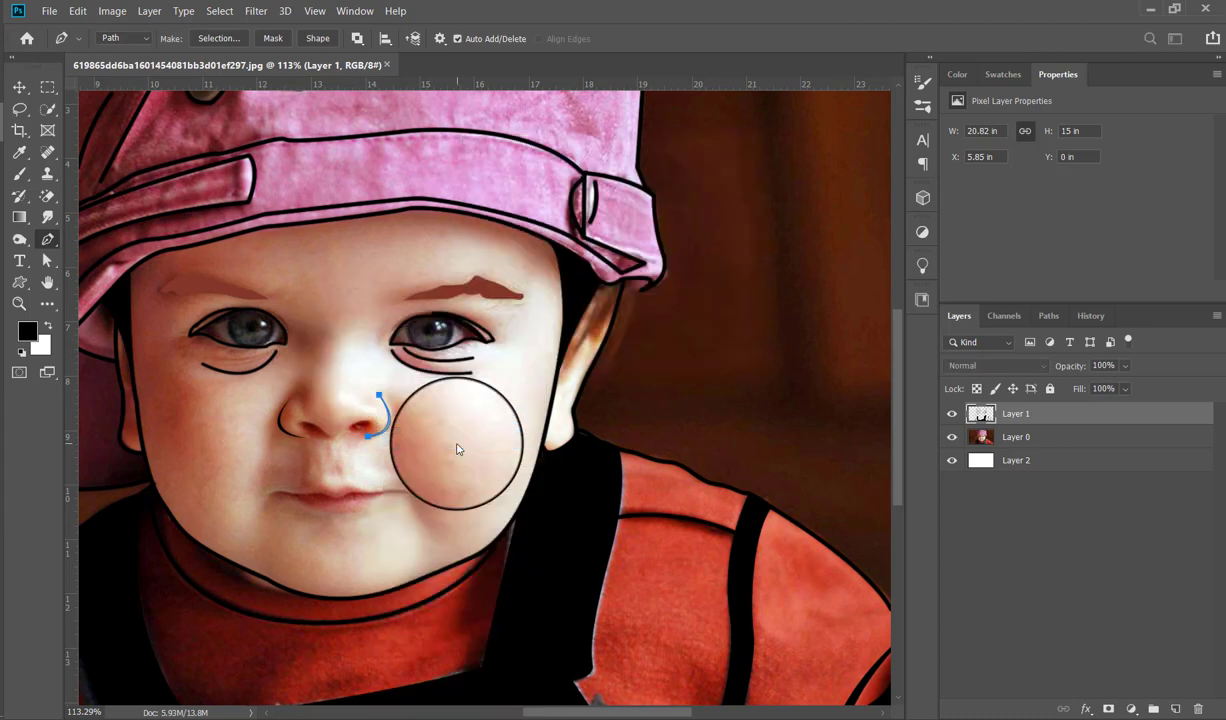
pyautogui.scroll(-3, 457, 449)
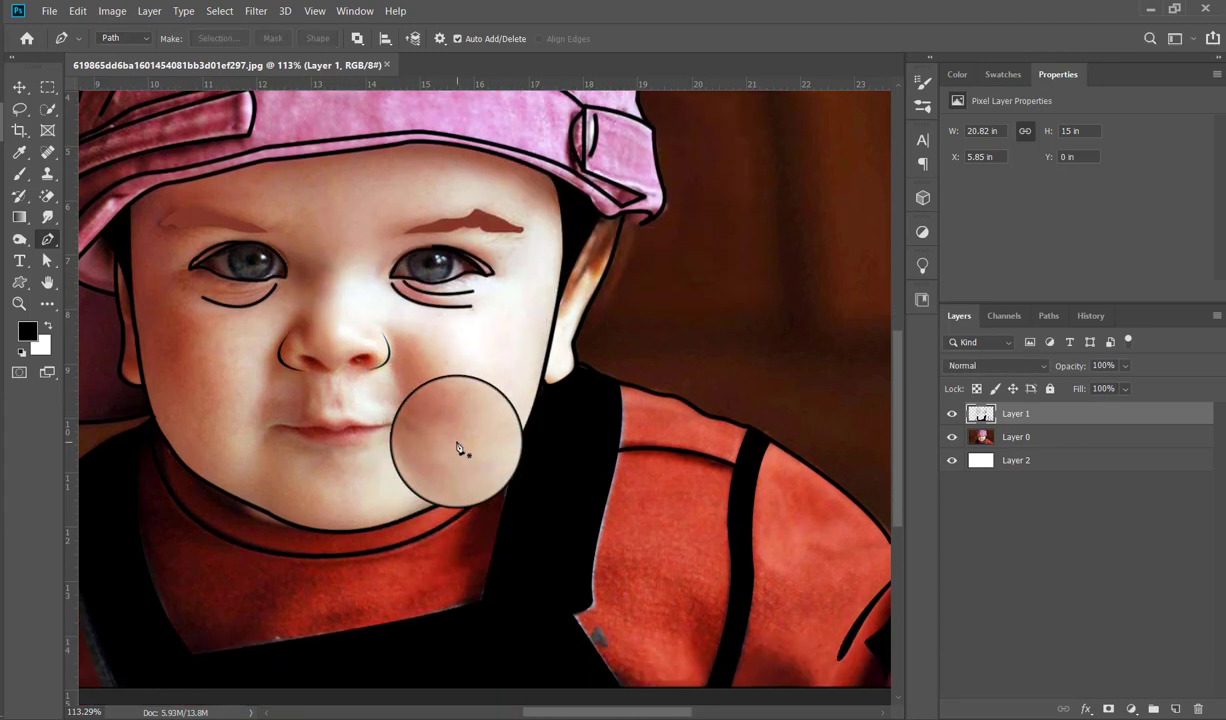
pyautogui.click(322, 357)
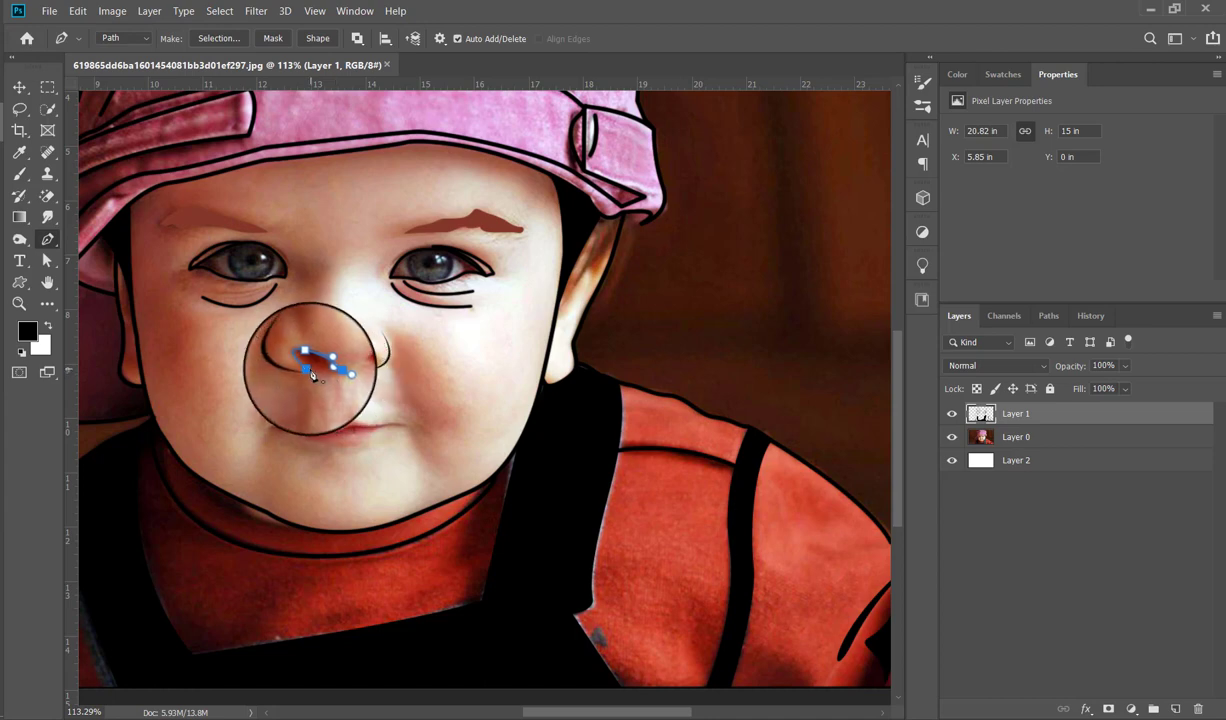
# - Fill the right nostril, then trace the other nostril and fill it black
pyautogui.rightClick(351, 304)
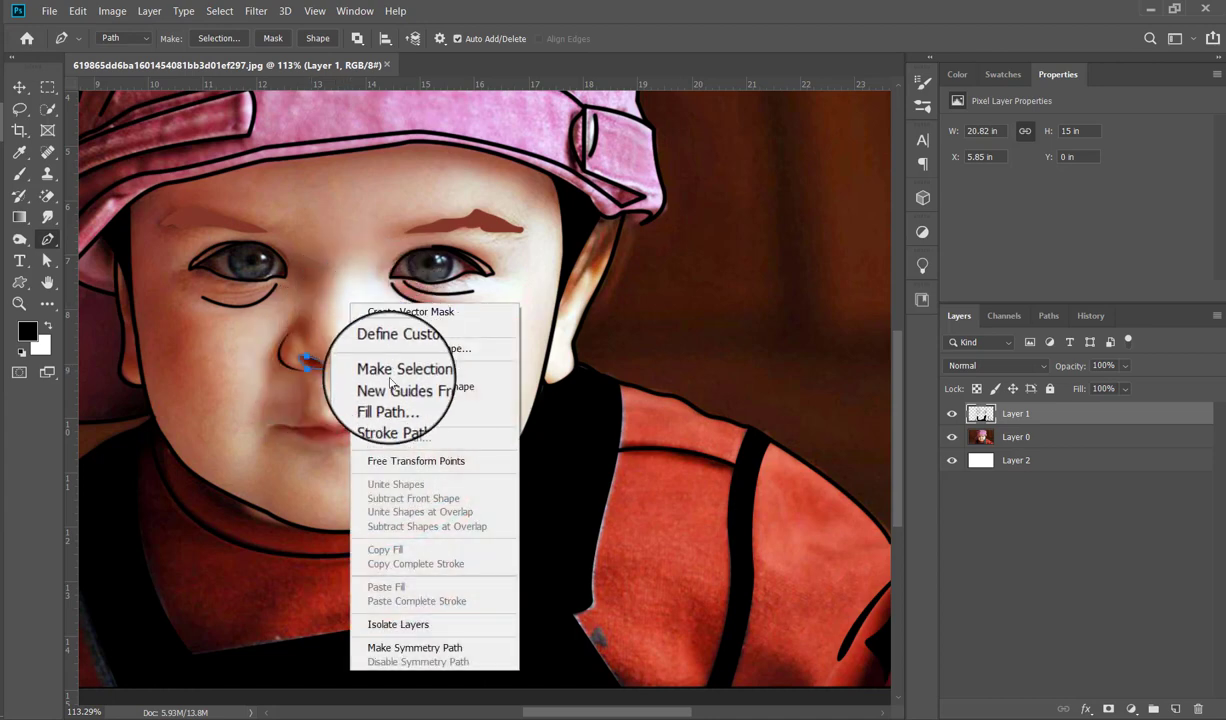
pyautogui.click(391, 401)
pyautogui.press('Return')
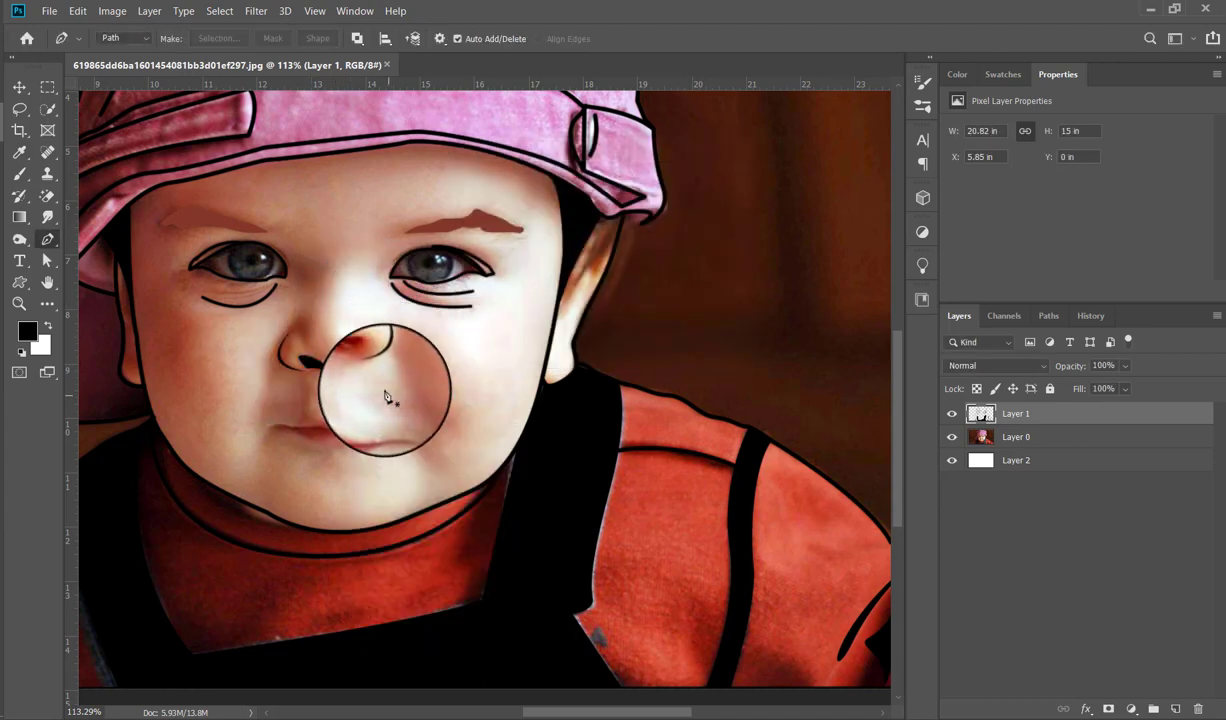
pyautogui.click(346, 372)
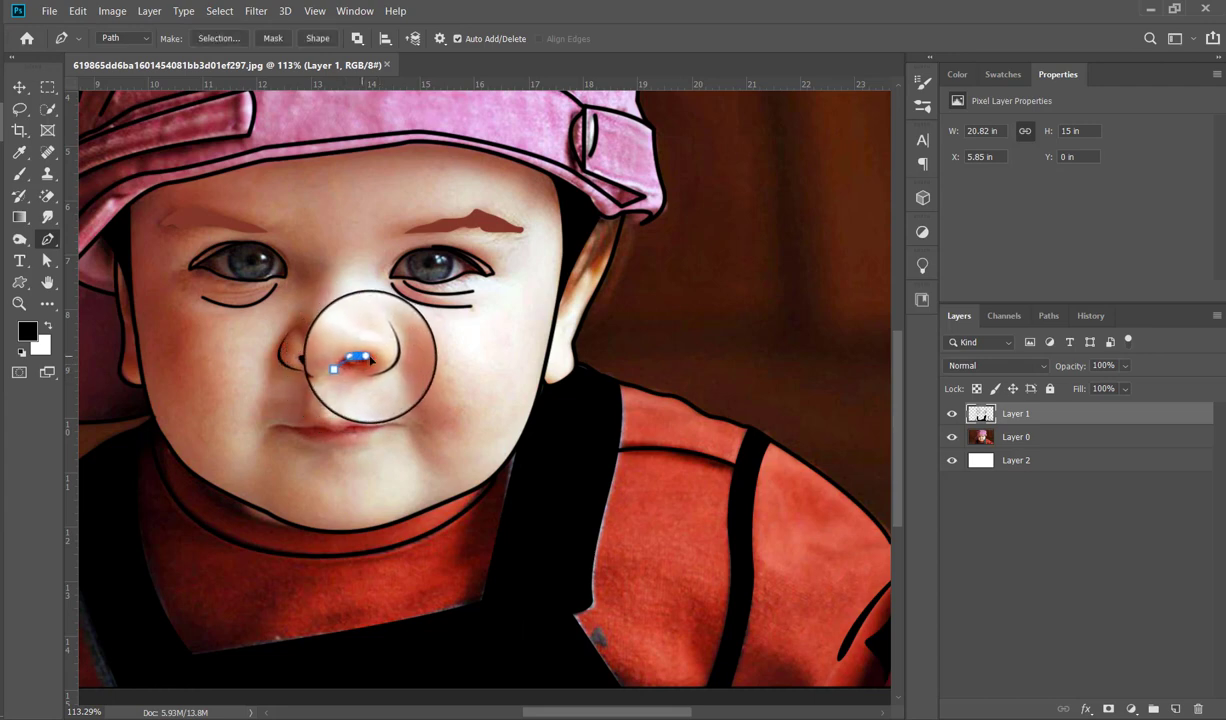
pyautogui.click(378, 352)
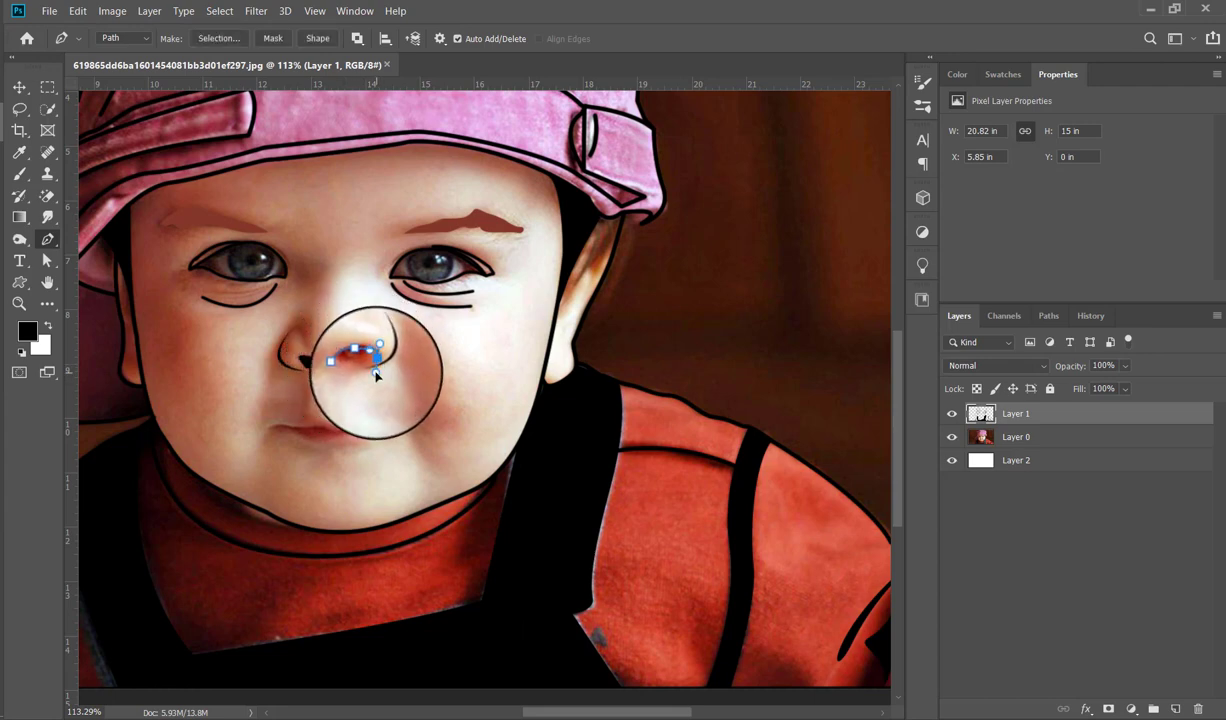
pyautogui.click(331, 361)
pyautogui.press('Return')
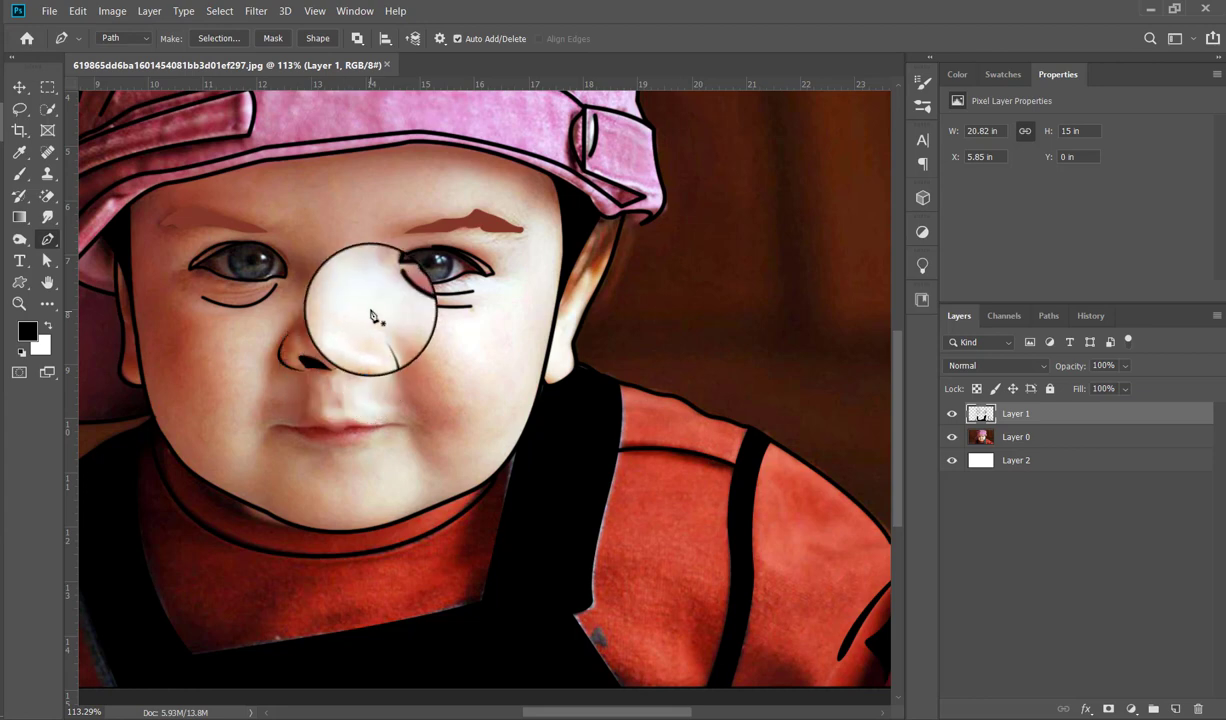
pyautogui.rightClick(371, 316)
pyautogui.click(420, 410)
pyautogui.press('Return')
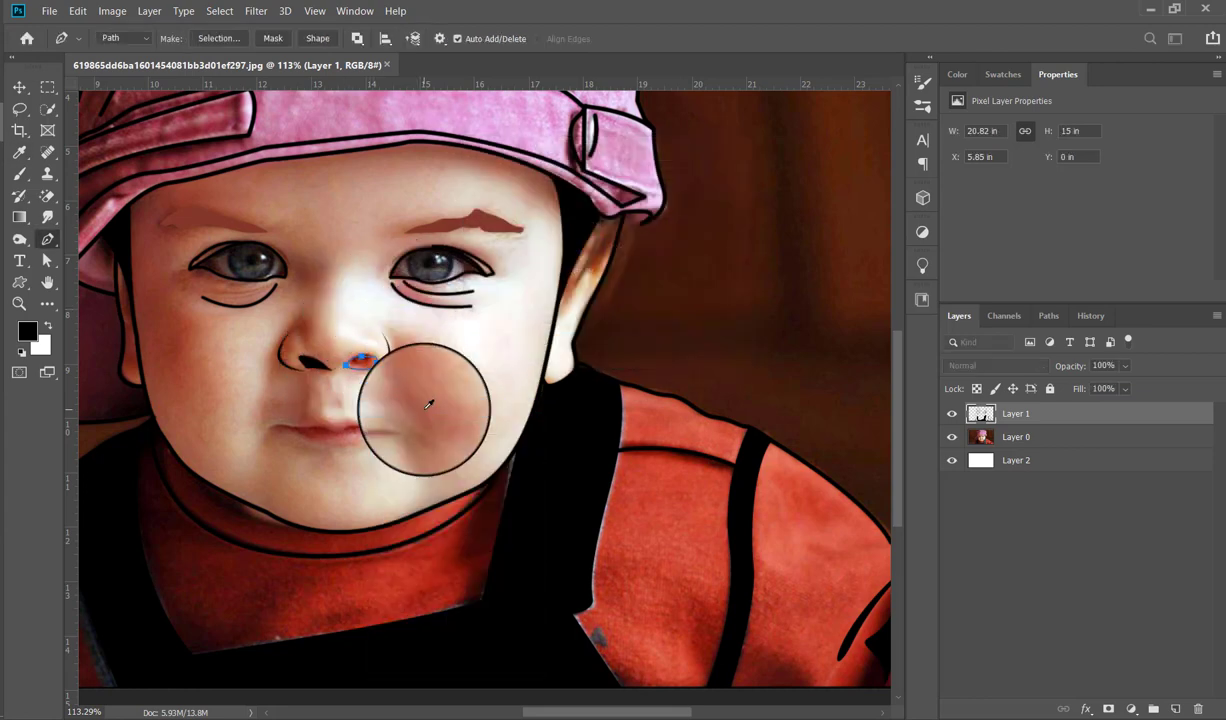
pyautogui.press('Return')
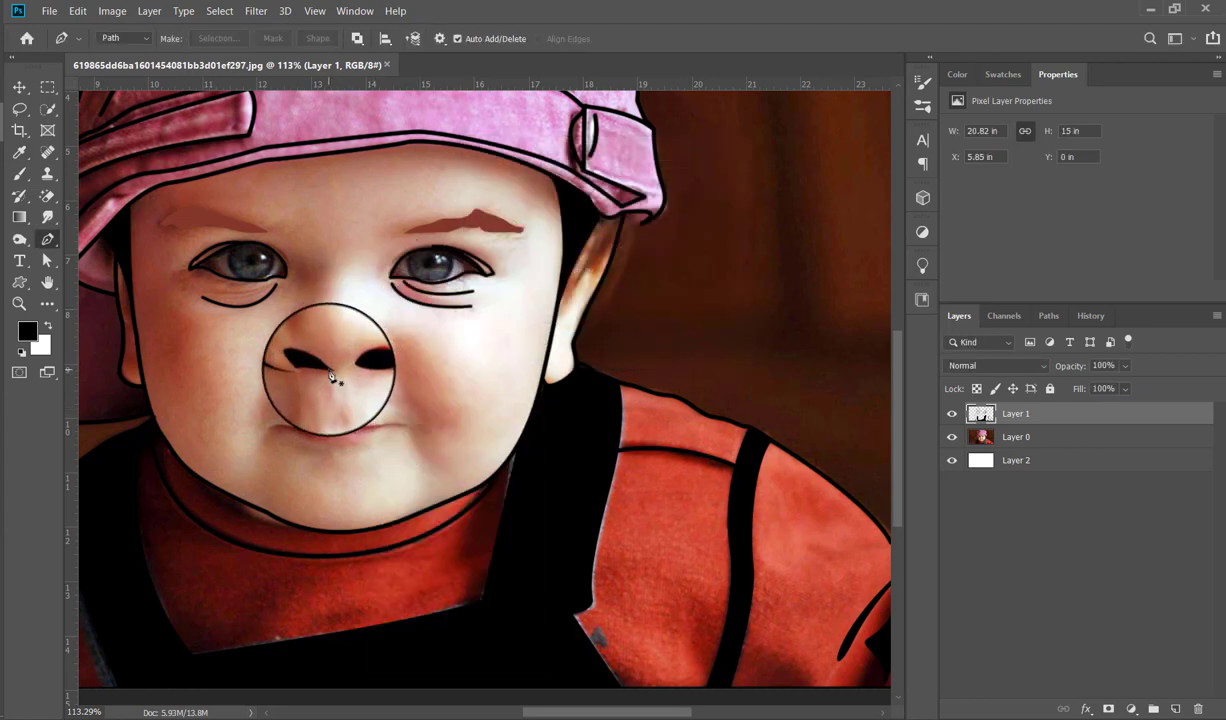
# - Draw a path linking the nostrils and stroke it black with the brush
pyautogui.click(320, 370)
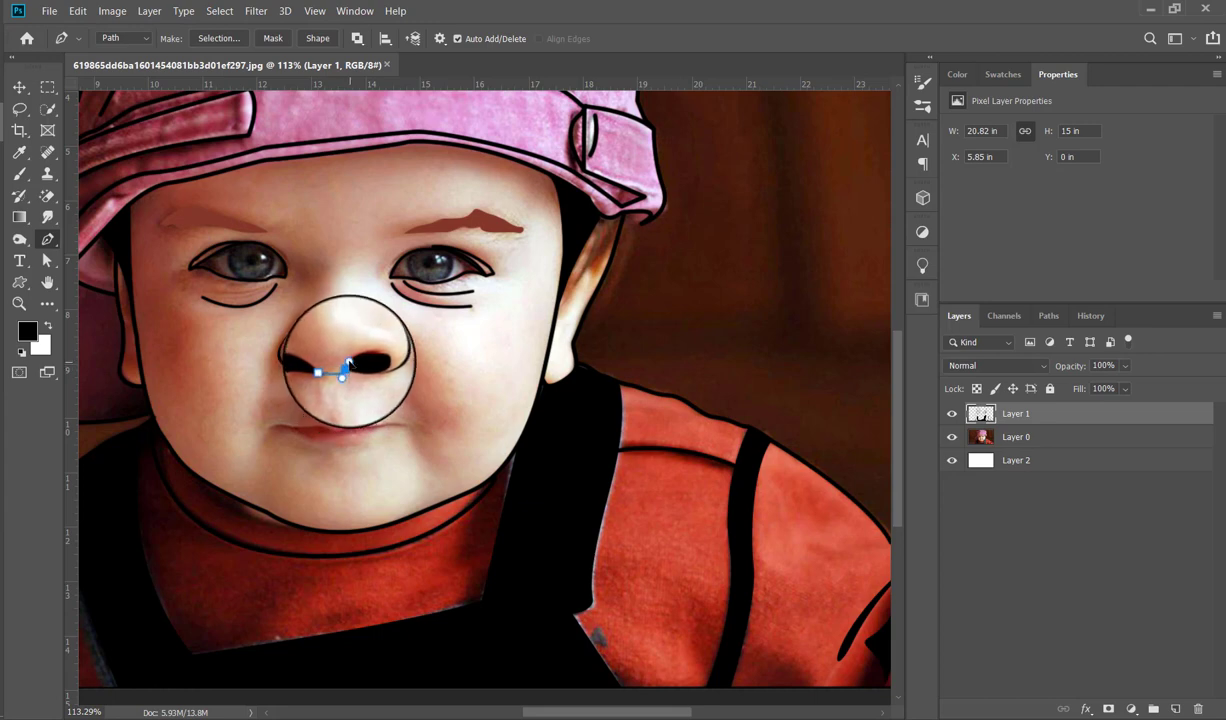
pyautogui.rightClick(358, 319)
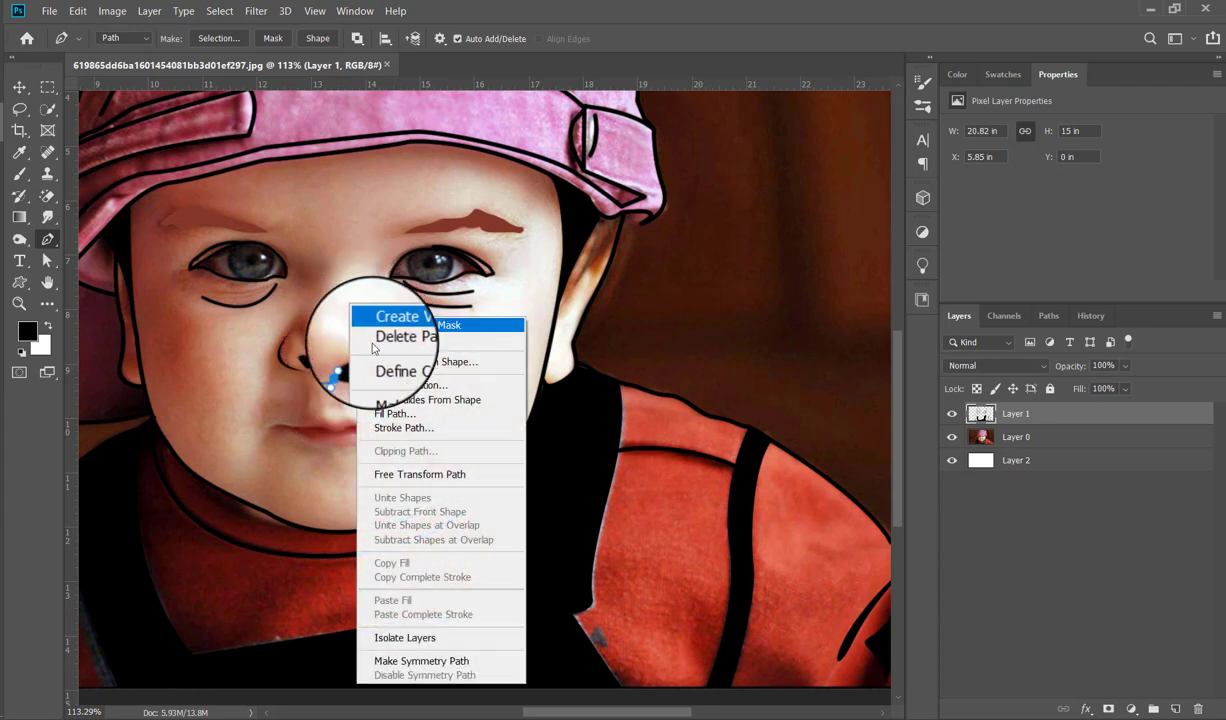
pyautogui.click(390, 436)
pyautogui.press('Return')
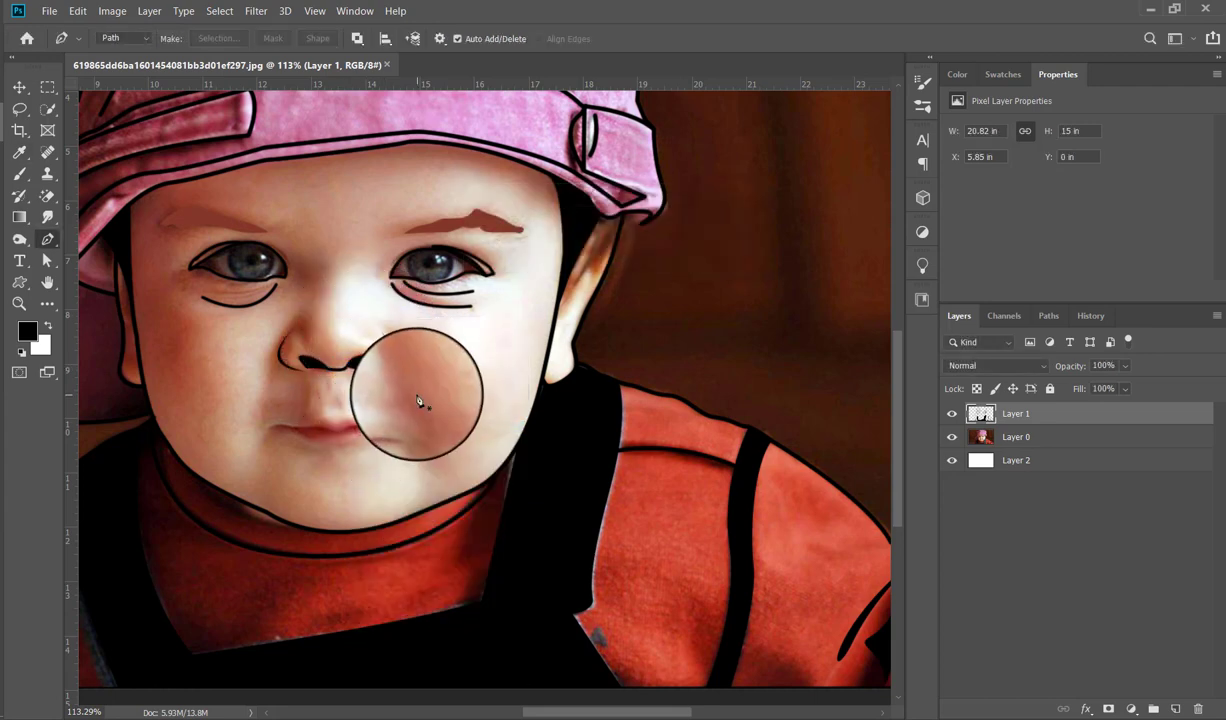
pyautogui.scroll(-2, 418, 403)
# - Pen-trace and refine a curved path from the left lip corner across the lip parting
pyautogui.scroll(-1, 390, 350)
pyautogui.scroll(-1, 340, 340)
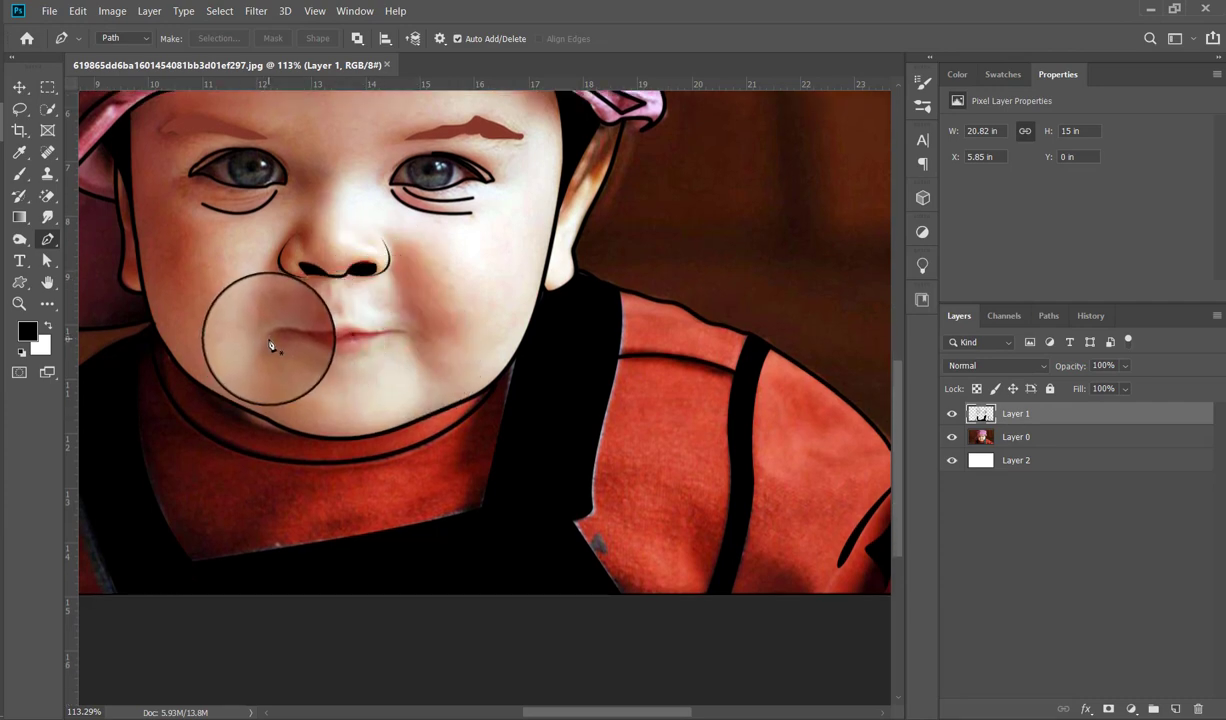
pyautogui.click(267, 340)
pyautogui.moveTo(281, 330); pyautogui.dragTo(327, 341)
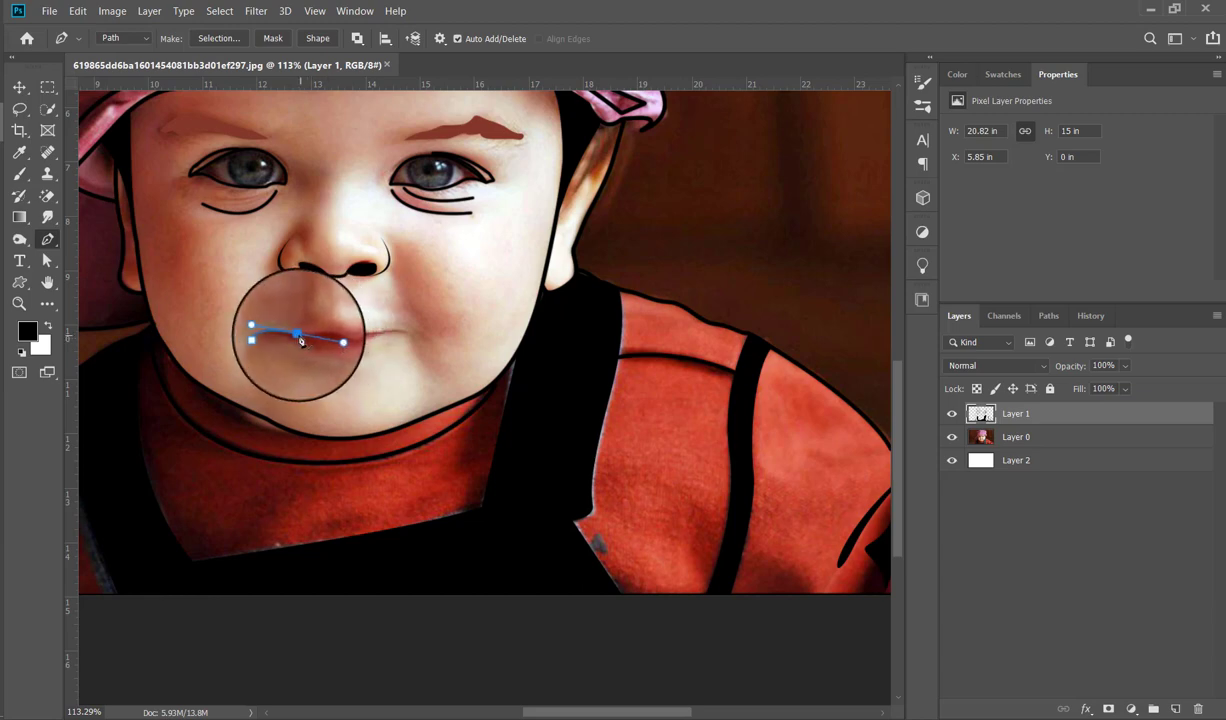
pyautogui.keyDown('alt'); pyautogui.click(300, 338); pyautogui.keyUp('alt')
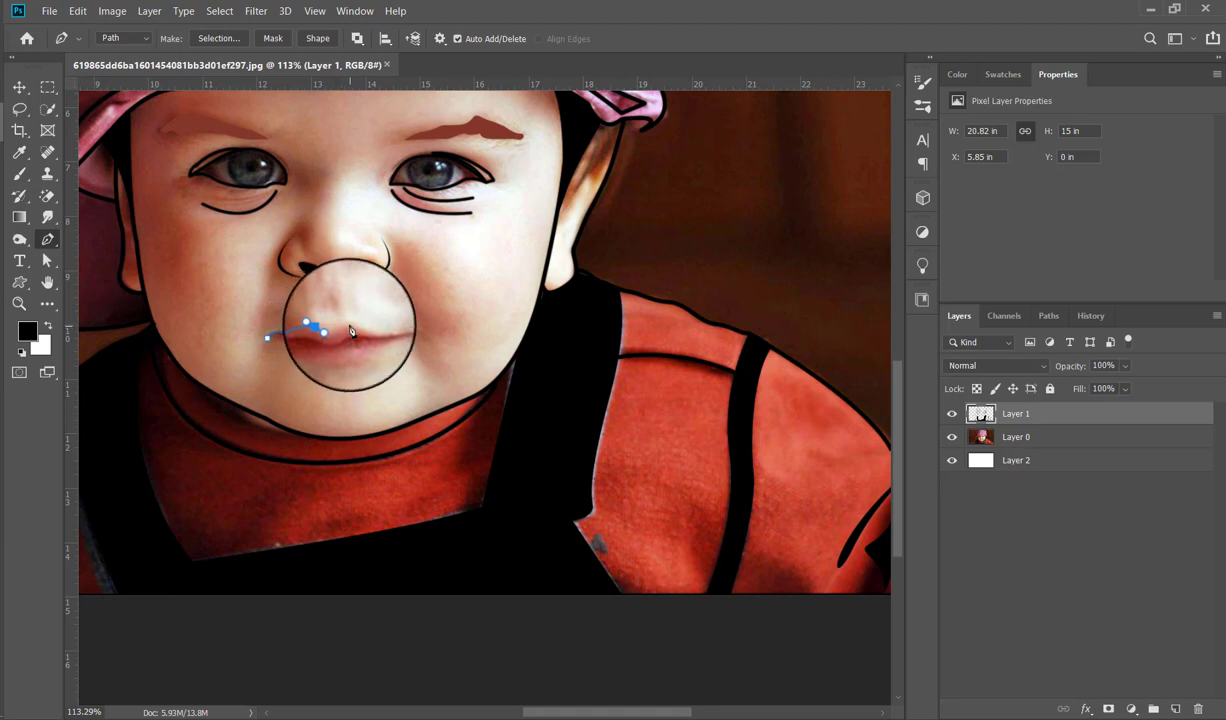
pyautogui.moveTo(350, 326)
pyautogui.mouseDown()
pyautogui.moveTo(339, 338)
pyautogui.moveTo(343, 320)
pyautogui.moveTo(392, 325)
pyautogui.moveTo(360, 352)
pyautogui.moveTo(290, 331)
pyautogui.mouseUp()
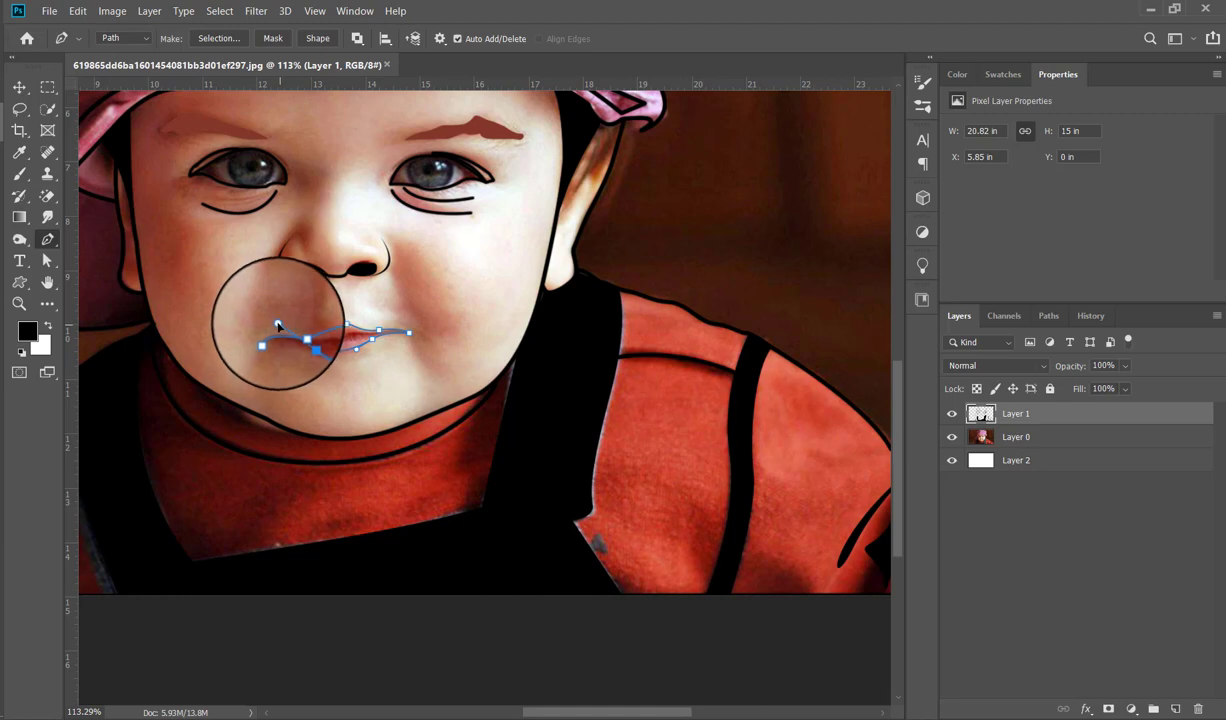
pyautogui.moveTo(278, 324); pyautogui.dragTo(282, 342)
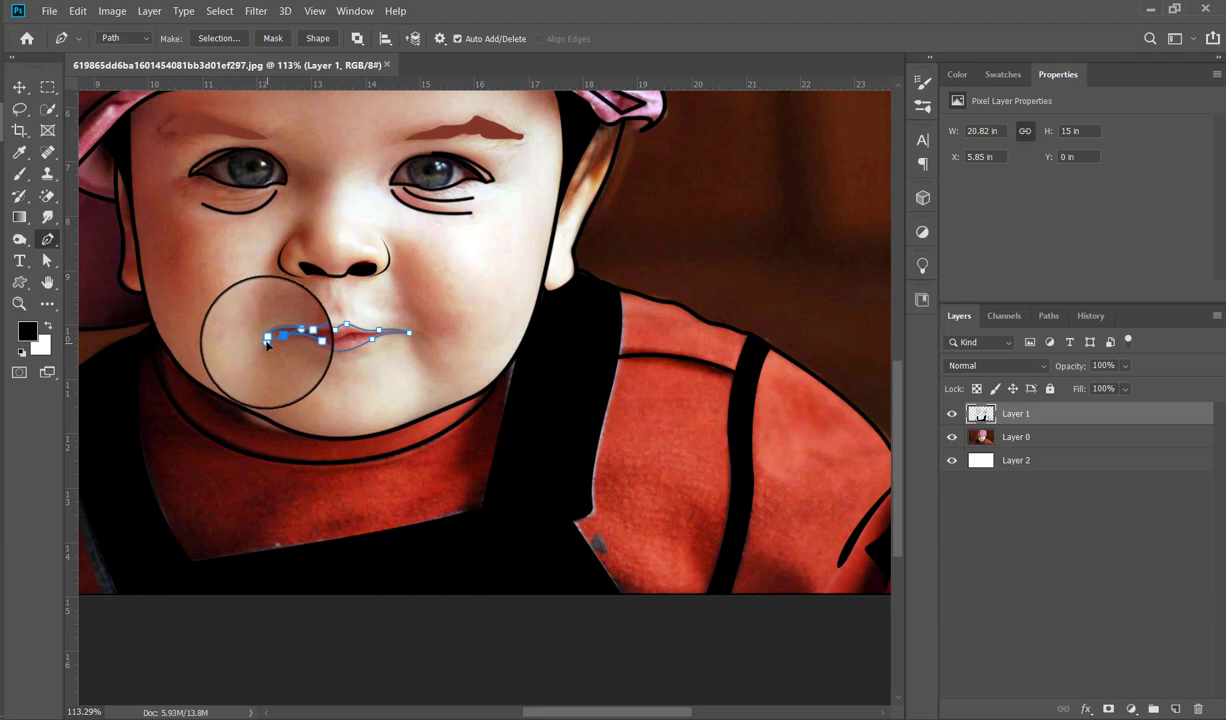
pyautogui.moveTo(267, 345); pyautogui.dragTo(250, 329)
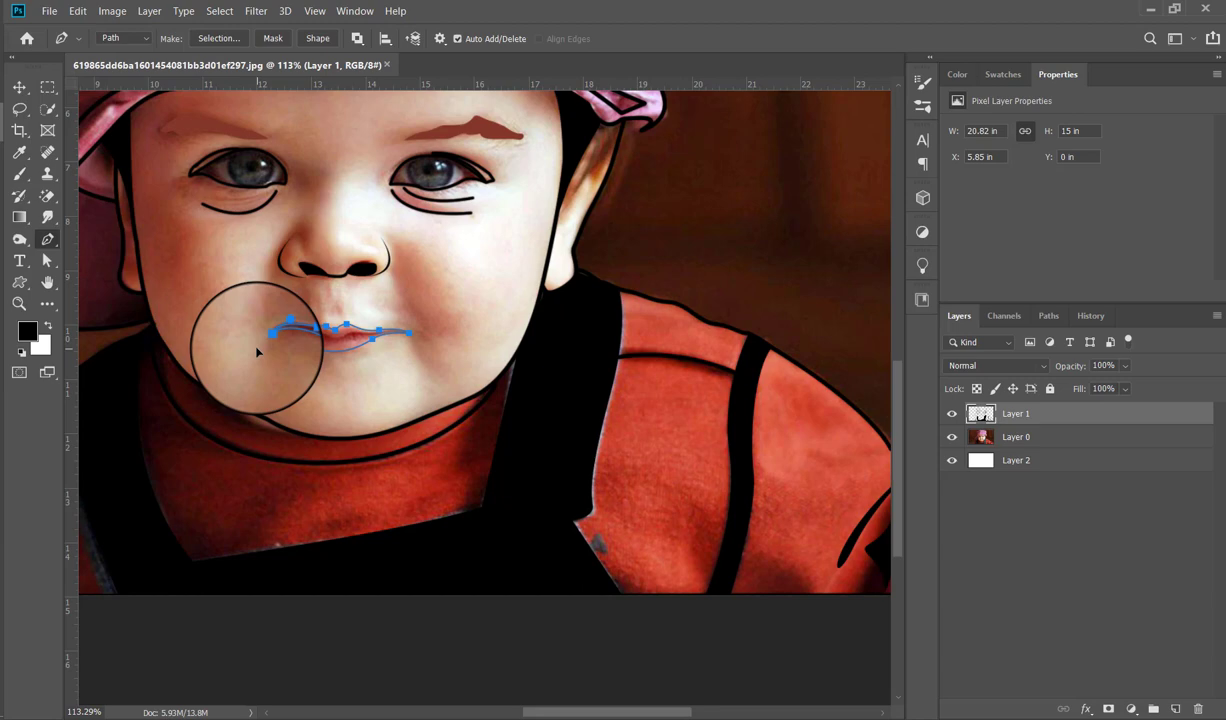
pyautogui.rightClick(310, 253)
# - Stroke the lip-parting path and a new upper-lip curve with black brush lines
pyautogui.click(405, 364)
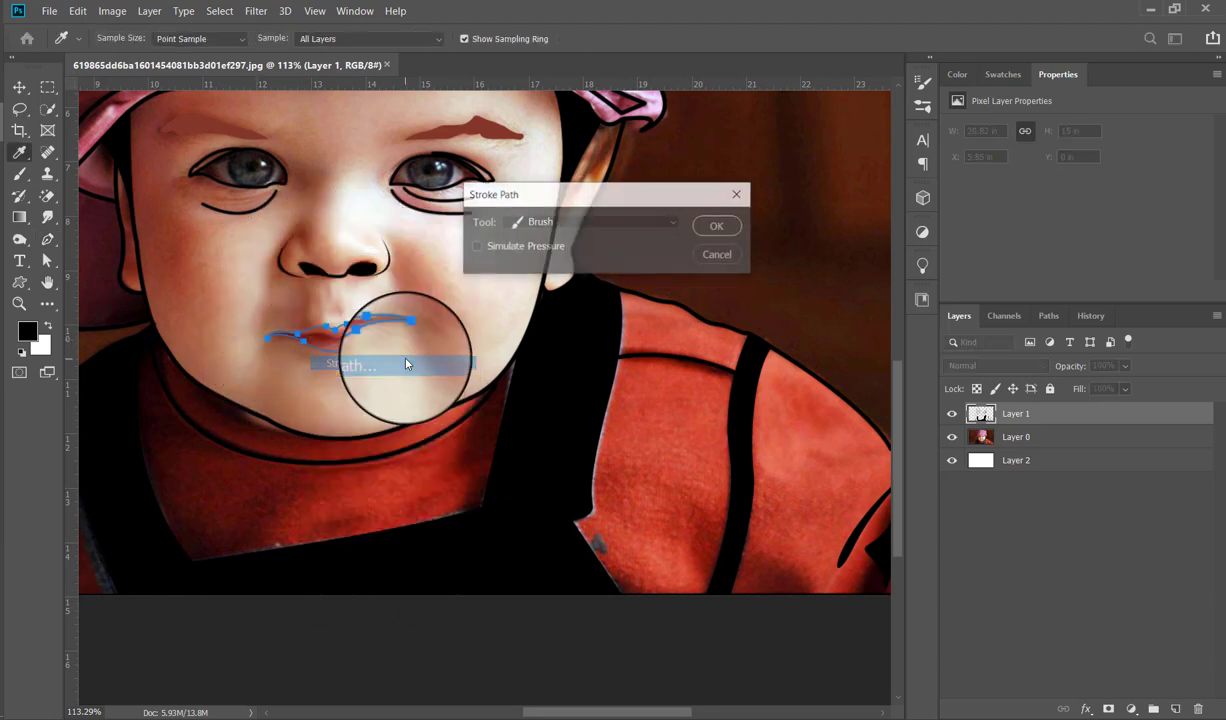
pyautogui.press('Return')
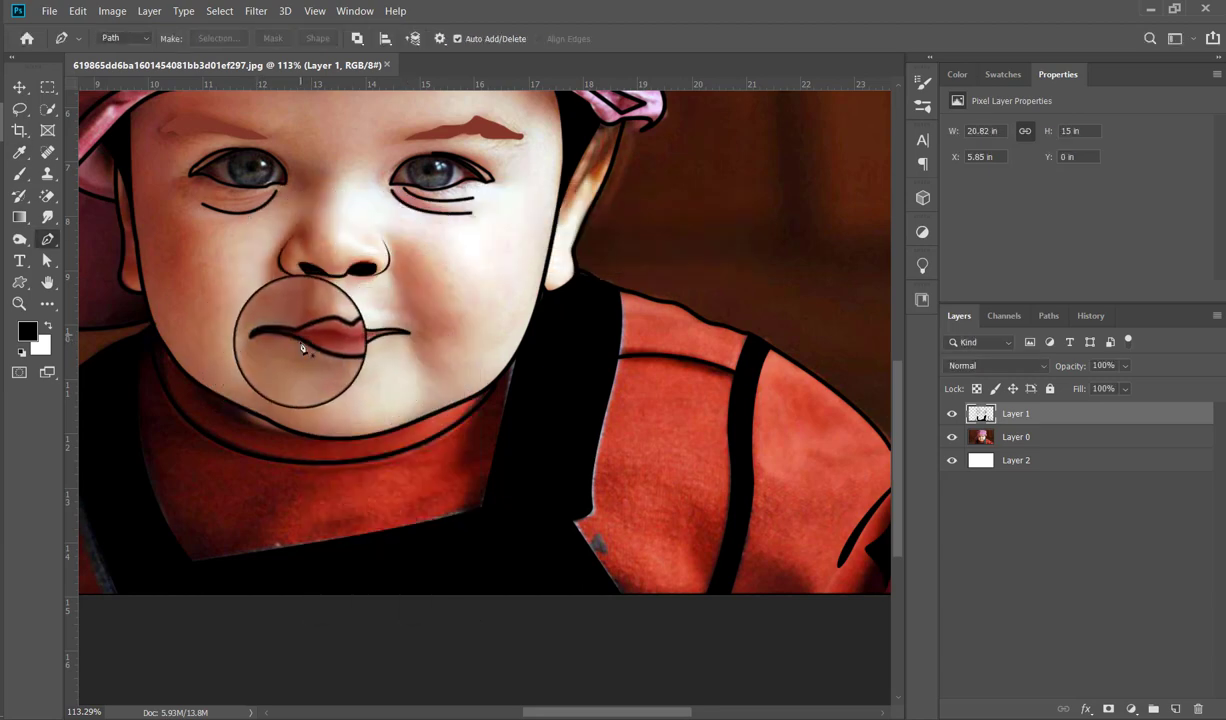
pyautogui.moveTo(302, 345); pyautogui.dragTo(353, 350)
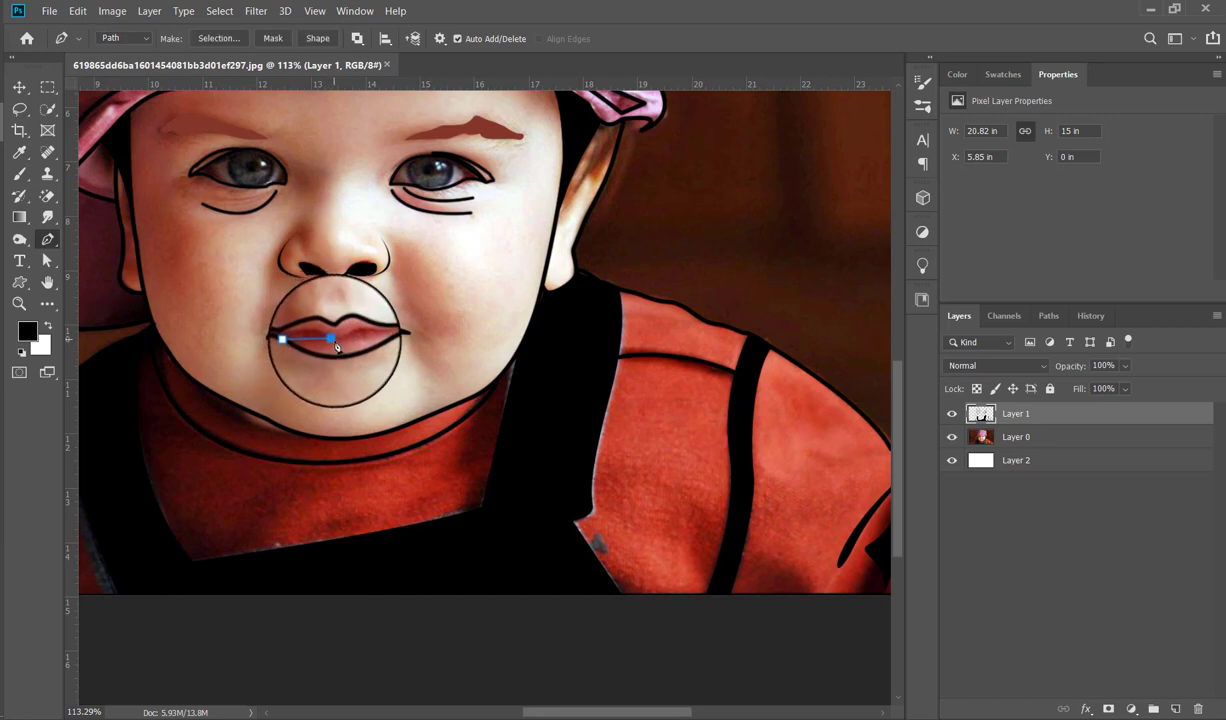
pyautogui.moveTo(353, 352); pyautogui.dragTo(363, 357)
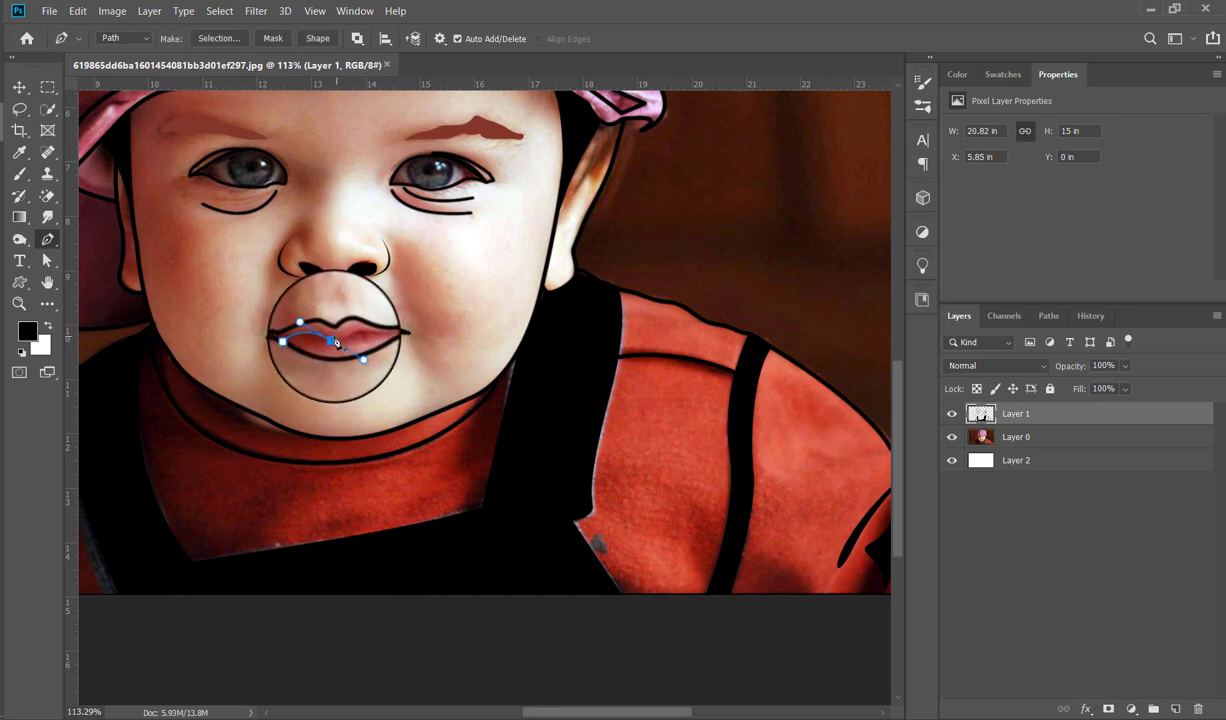
pyautogui.hotkey('ctrl', 'z')
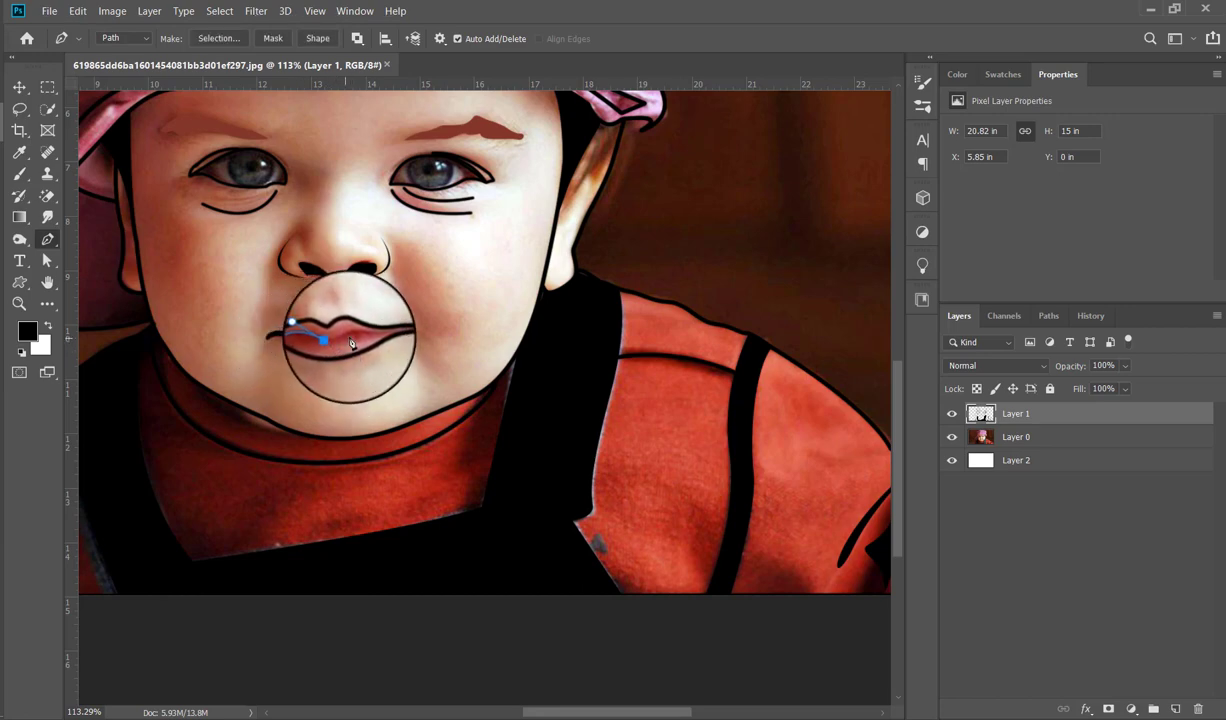
pyautogui.click(345, 335)
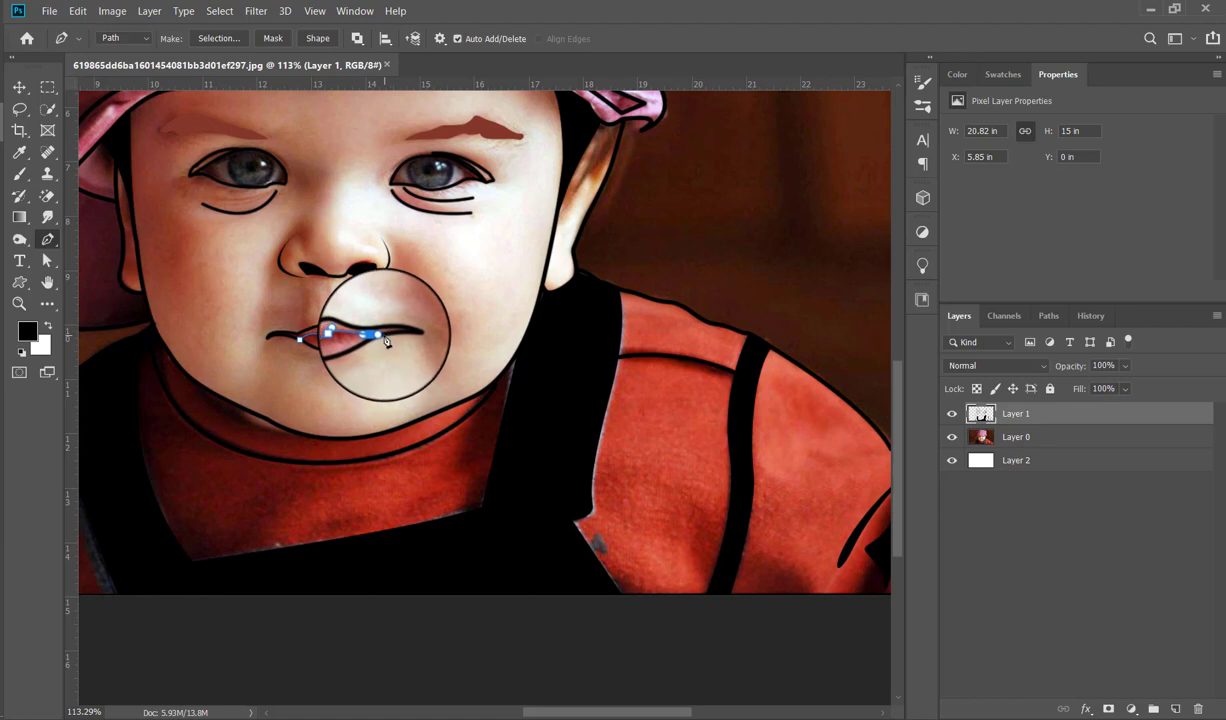
pyautogui.rightClick(386, 306)
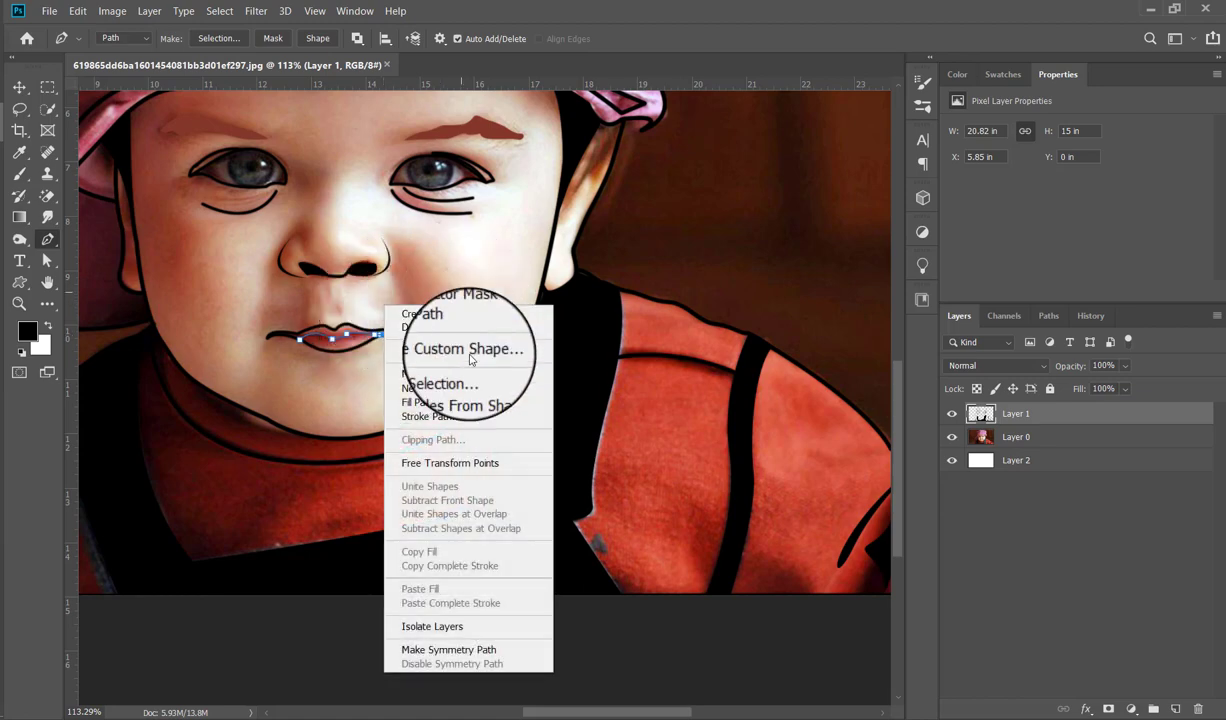
pyautogui.click(470, 417)
pyautogui.press('Return')
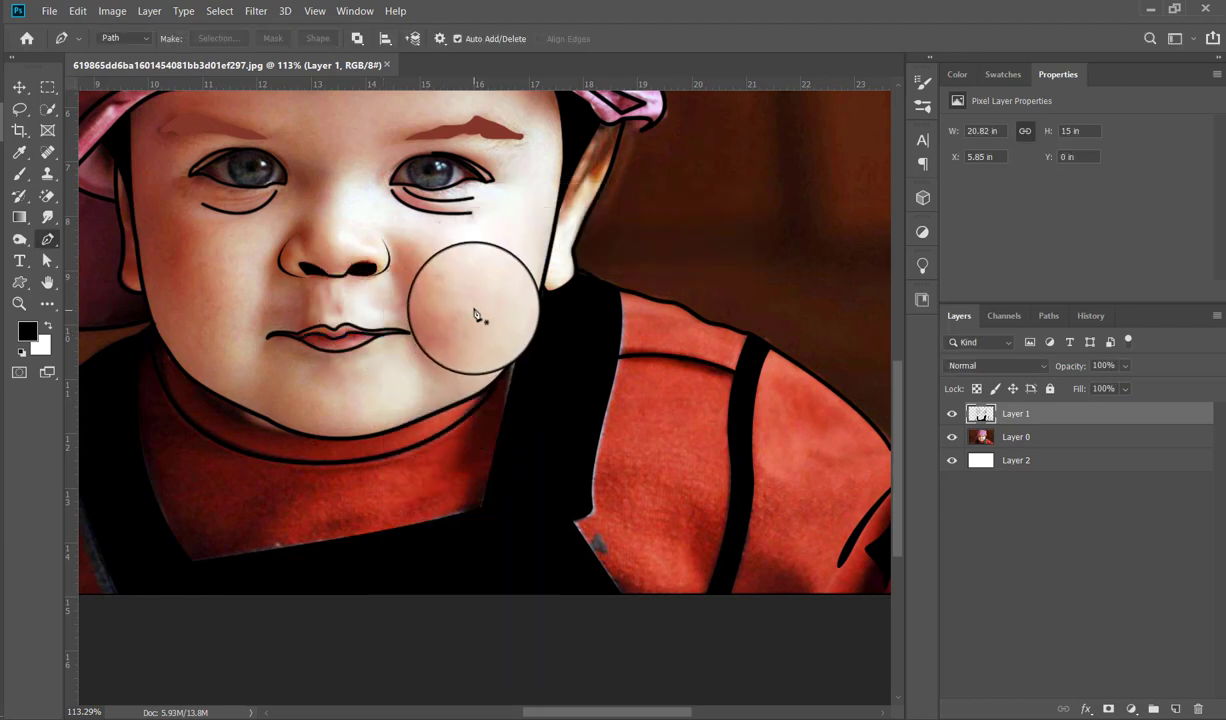
# - Trace a closed pen path around the iris of the left eye
pyautogui.scroll(-1, 475, 313)
pyautogui.scroll(2, 475, 313)
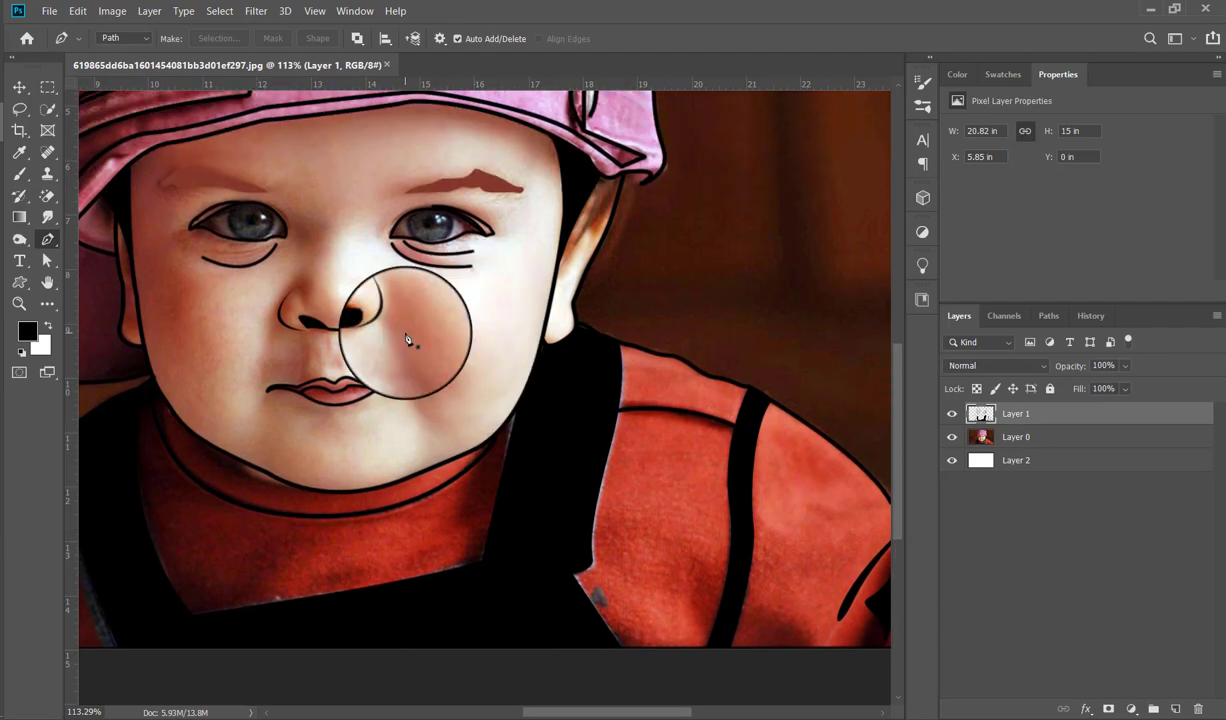
pyautogui.scroll(1, 400, 325)
pyautogui.scroll(1, 402, 320)
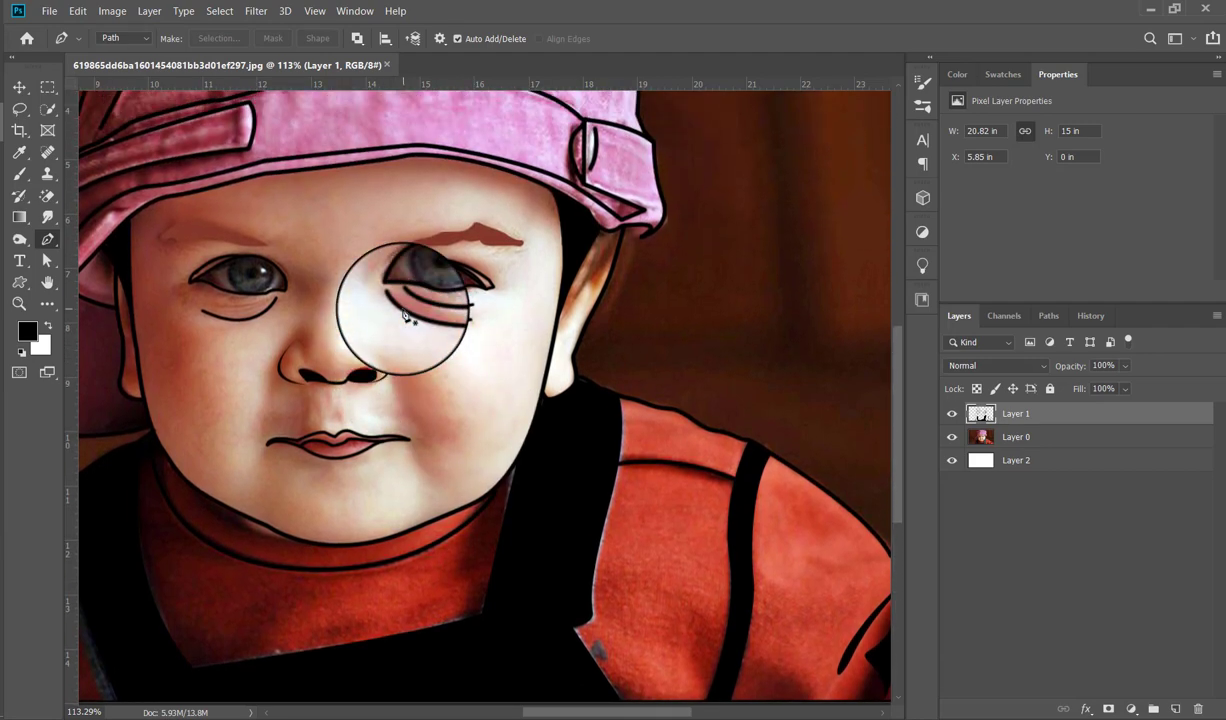
pyautogui.scroll(1, 405, 316)
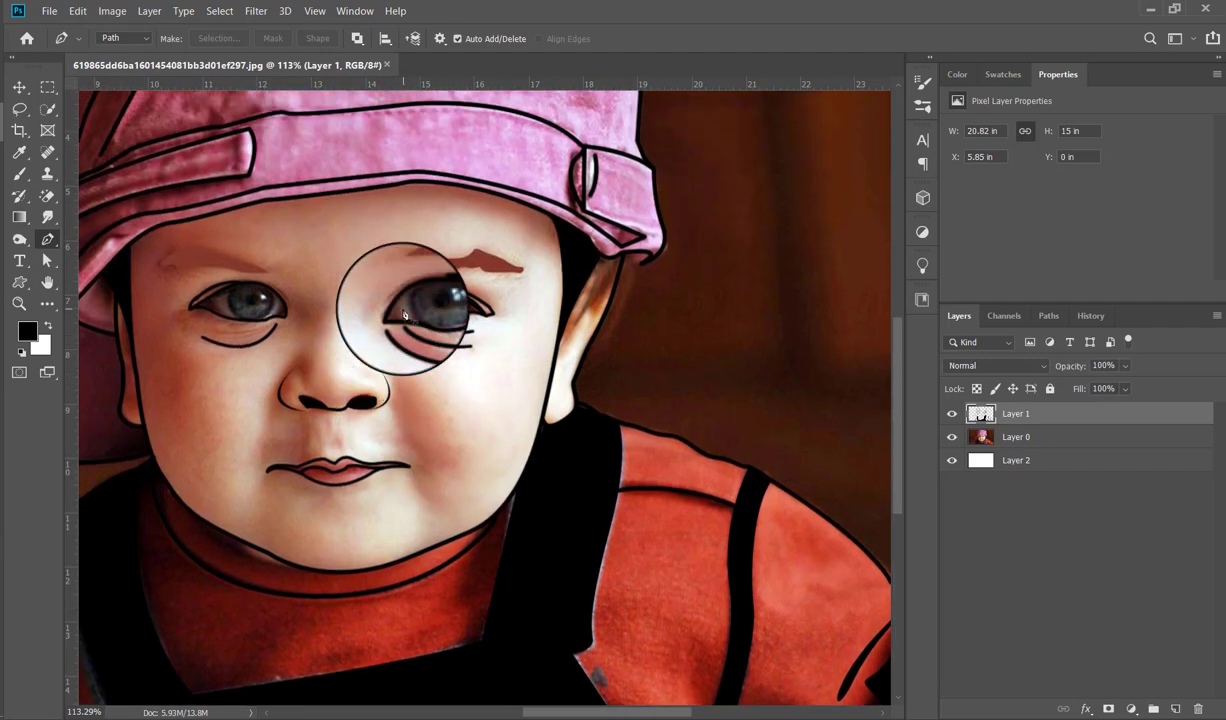
pyautogui.click(231, 270)
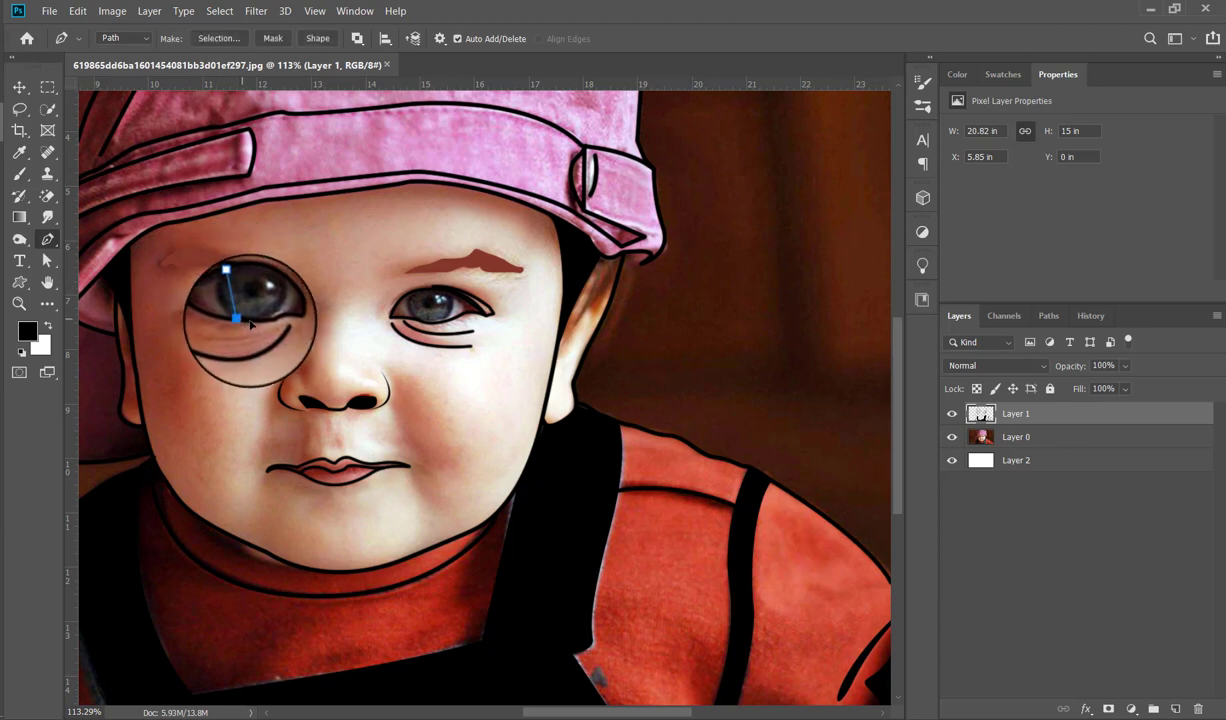
pyautogui.moveTo(228, 315); pyautogui.dragTo(262, 325)
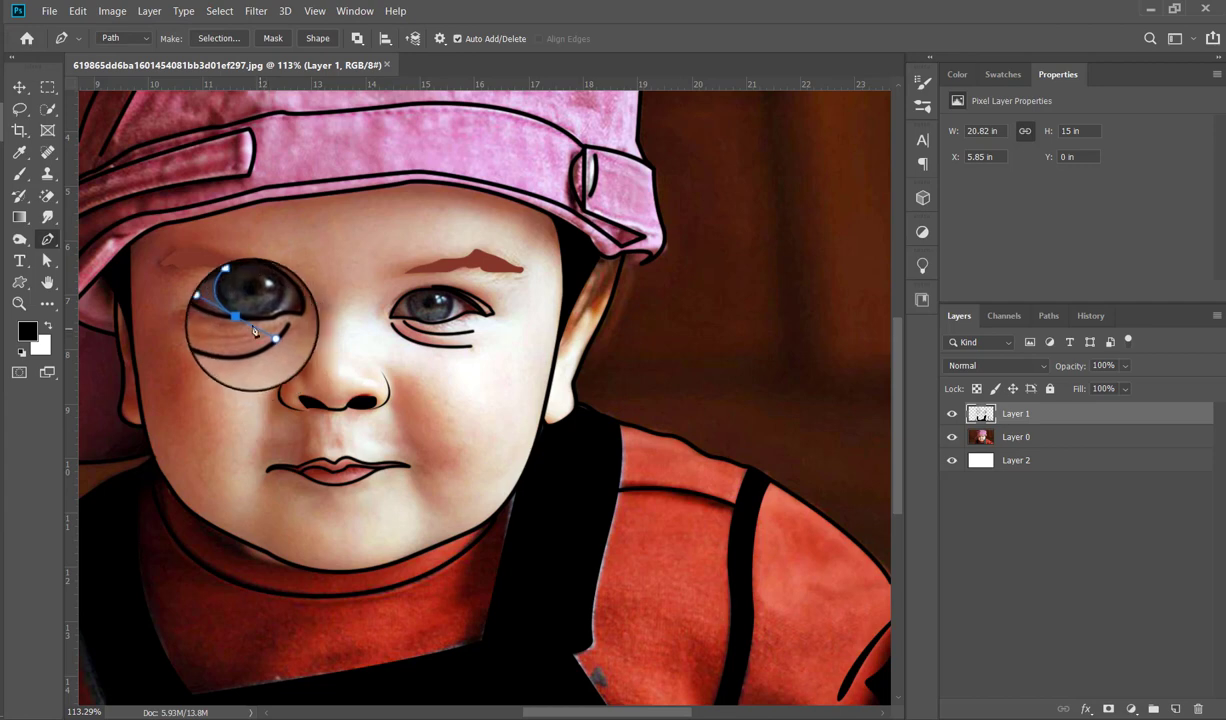
pyautogui.keyDown('alt'); pyautogui.click(241, 319); pyautogui.keyUp('alt')
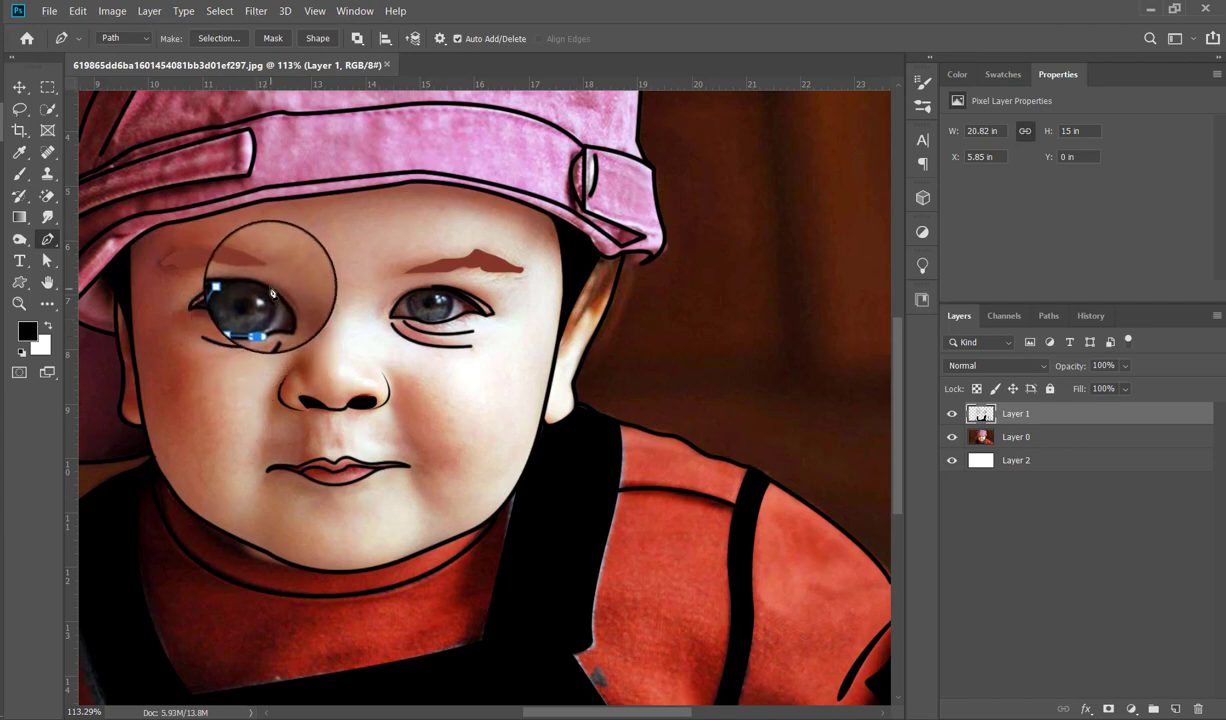
pyautogui.moveTo(276, 292); pyautogui.dragTo(254, 268)
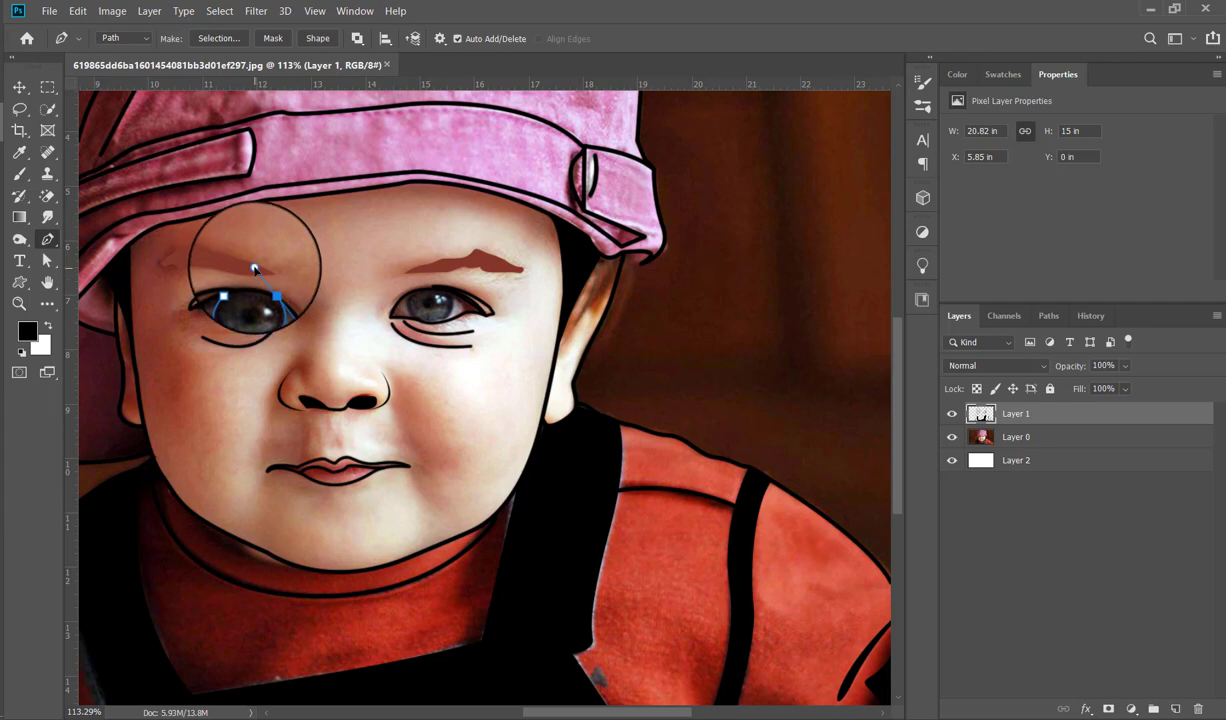
pyautogui.click(237, 291)
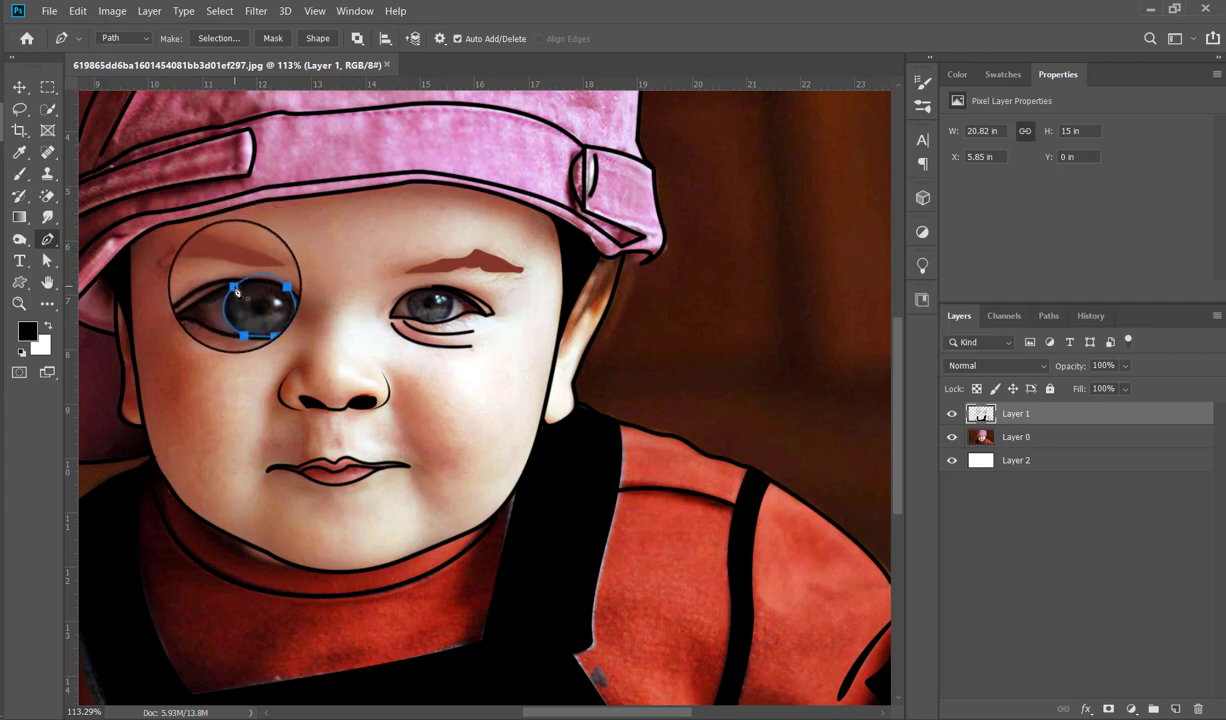
pyautogui.moveTo(237, 291)
pyautogui.mouseDown()
pyautogui.moveTo(269, 292)
pyautogui.moveTo(226, 300)
pyautogui.mouseUp()
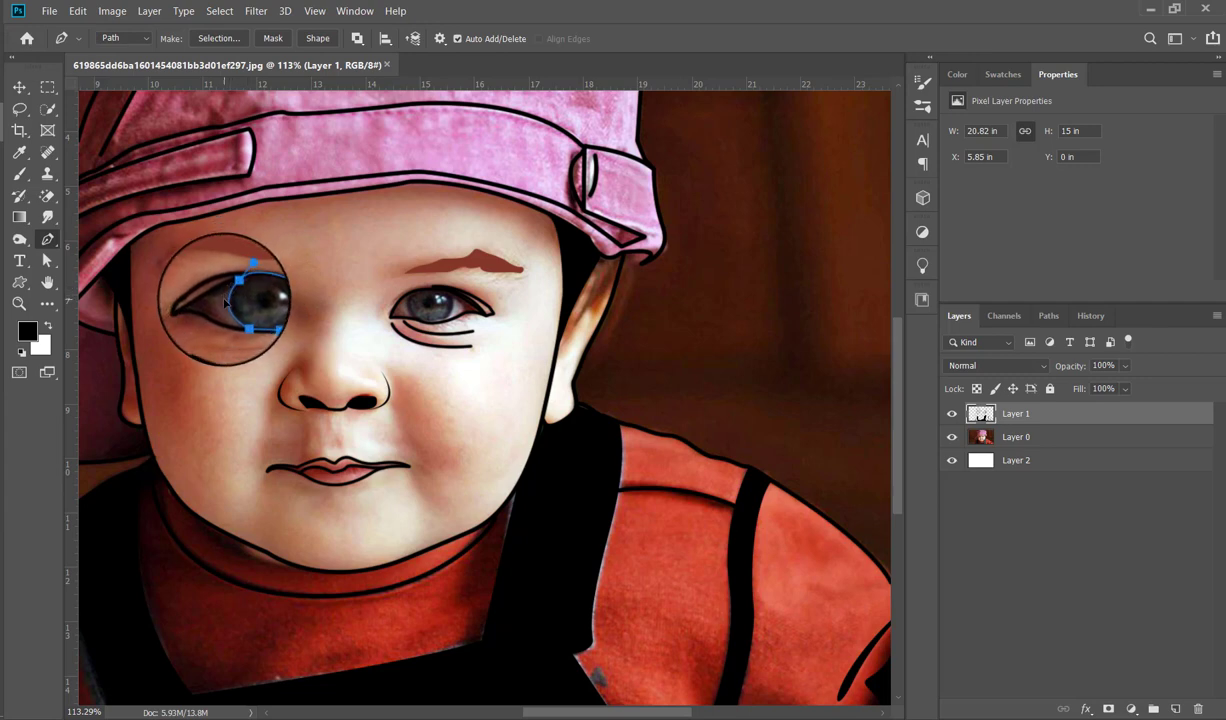
# - Fill the left iris path with solid black
pyautogui.rightClick(274, 245)
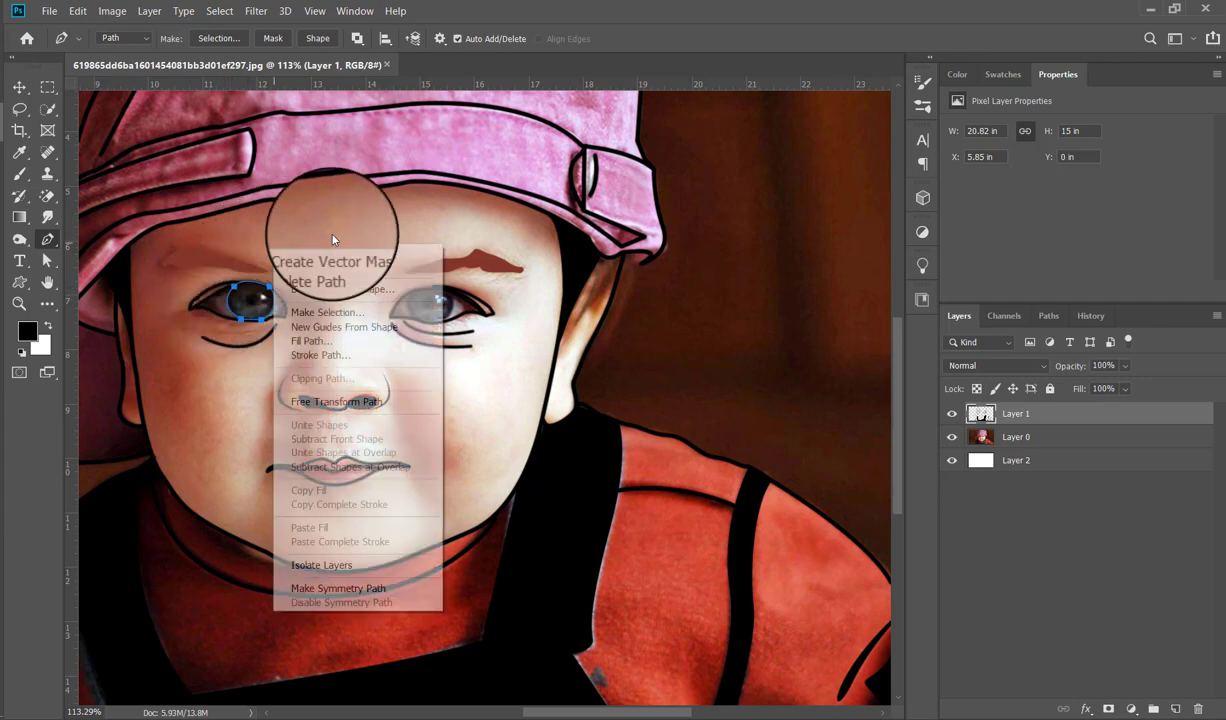
pyautogui.click(361, 357)
pyautogui.press('Return')
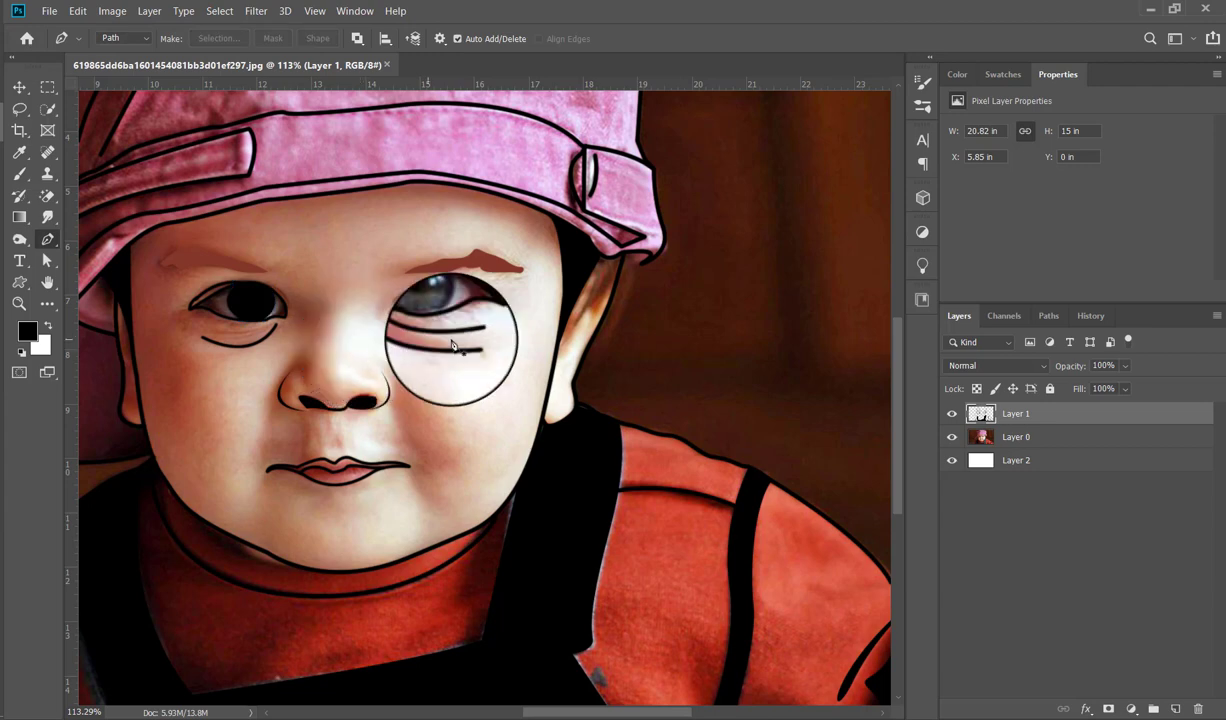
# - Trace a closed path around the right iris and fill it solid black
pyautogui.click(415, 320)
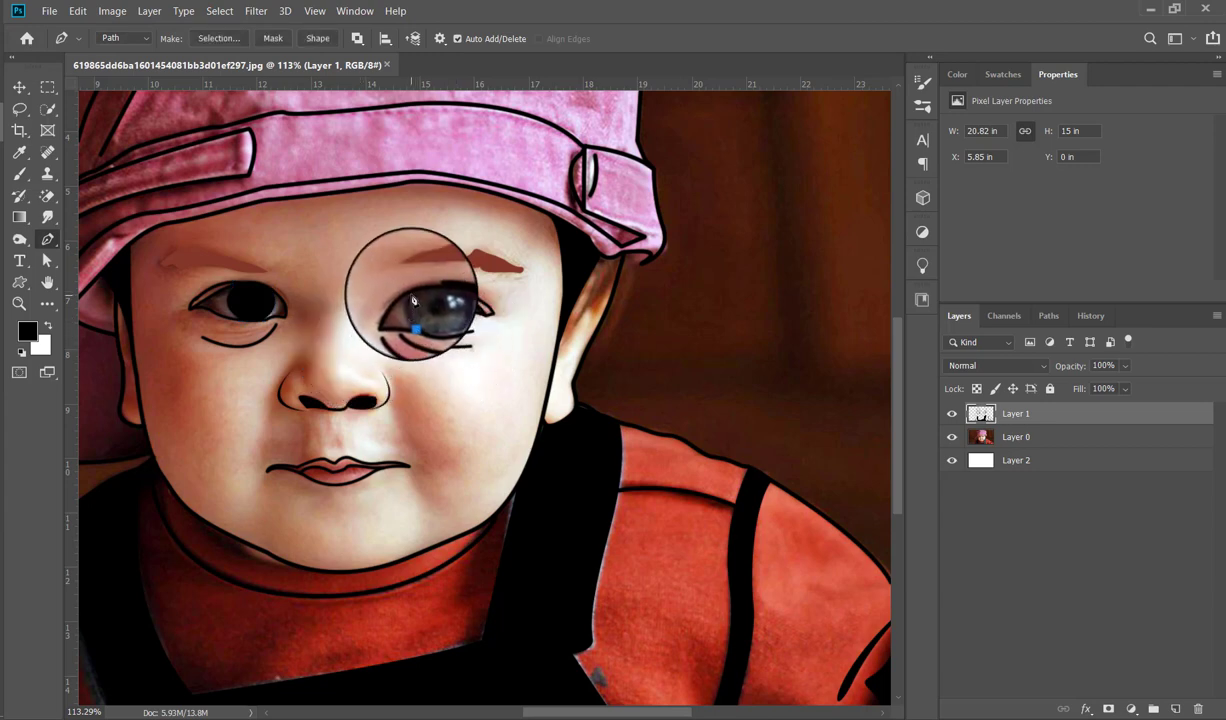
pyautogui.click(379, 305)
pyautogui.moveTo(405, 294); pyautogui.dragTo(438, 274)
pyautogui.click(412, 330)
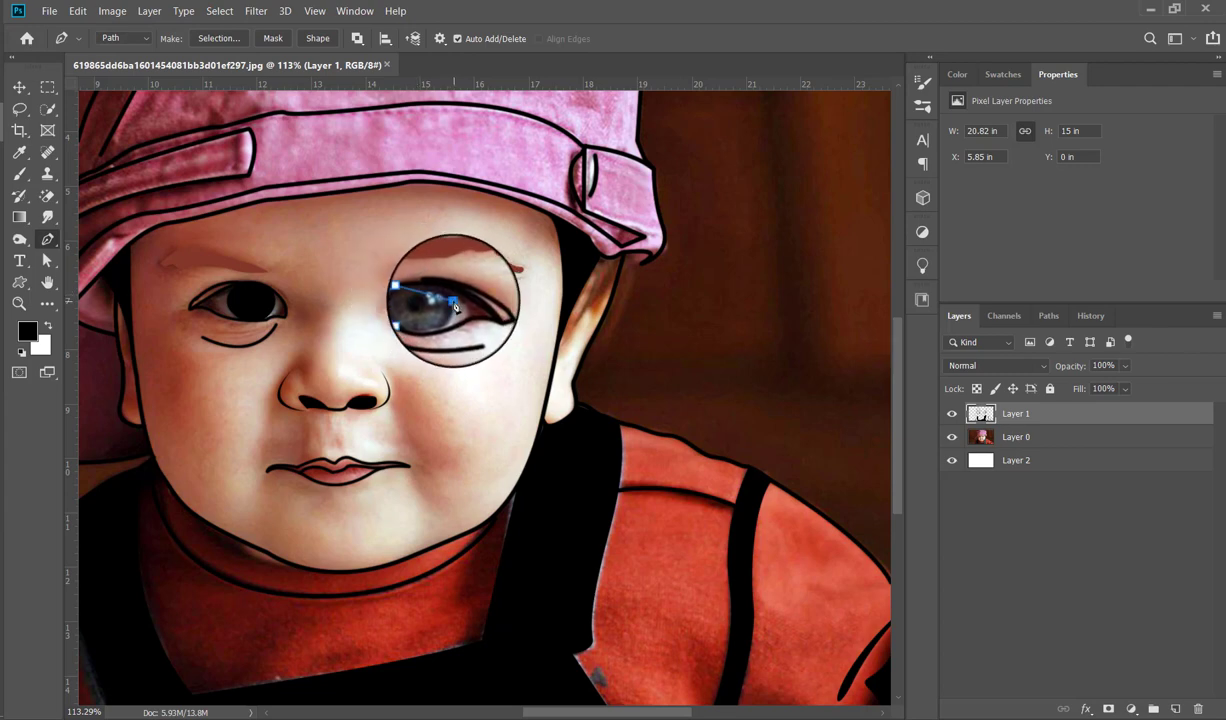
pyautogui.moveTo(455, 302); pyautogui.dragTo(466, 340)
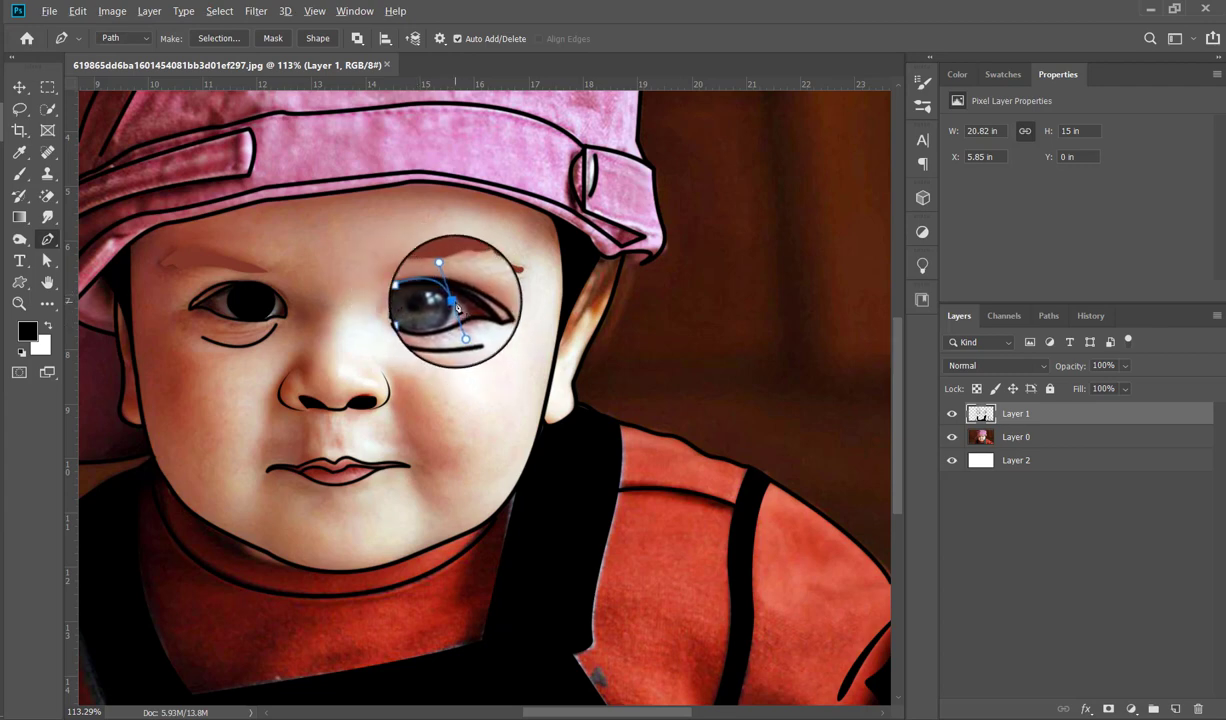
pyautogui.click(413, 318)
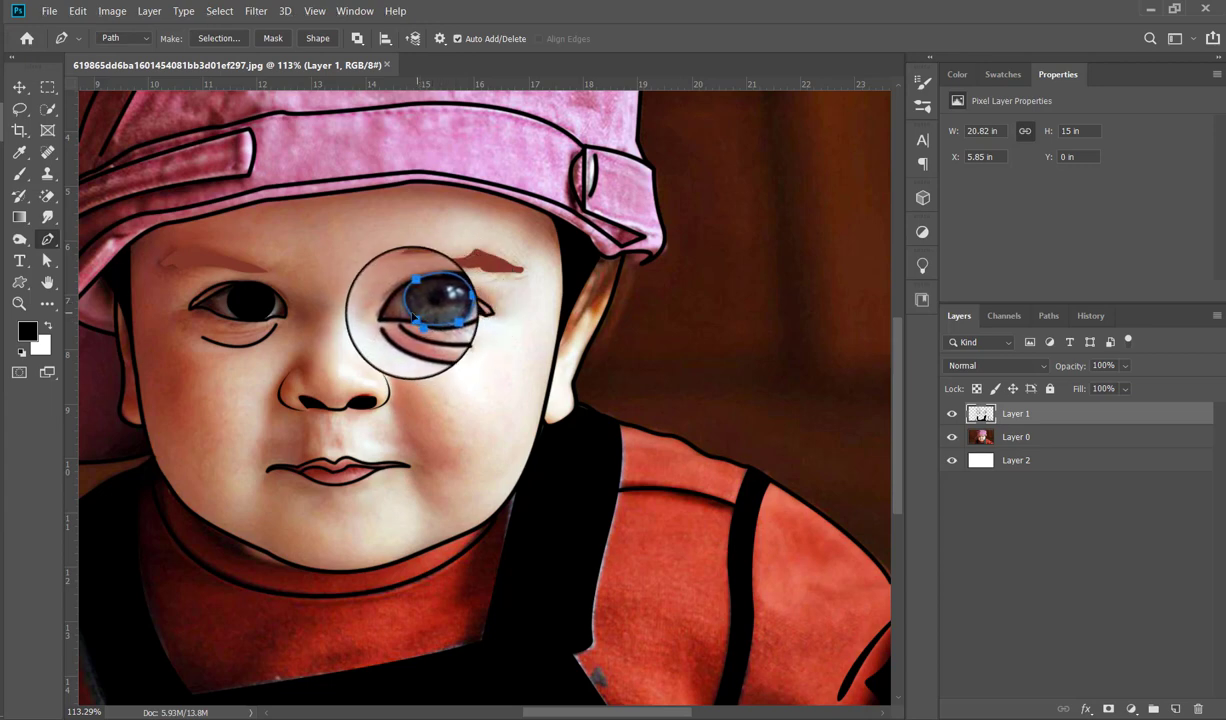
pyautogui.rightClick(431, 256)
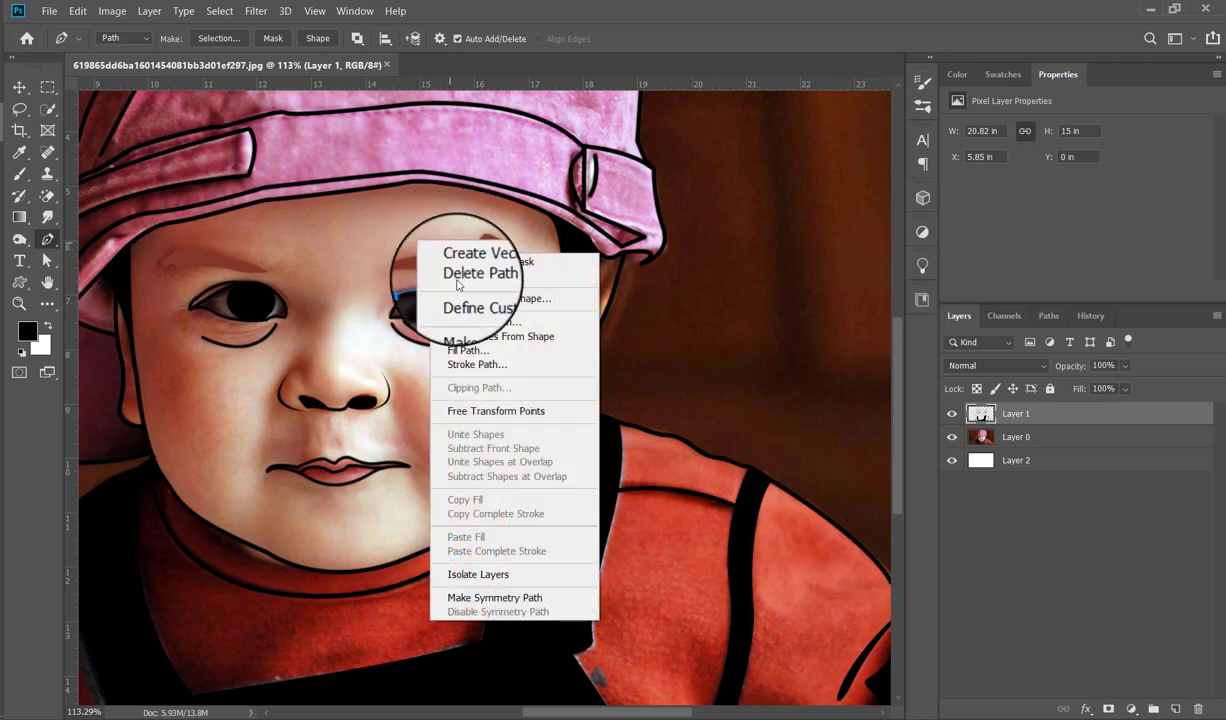
pyautogui.click(470, 352)
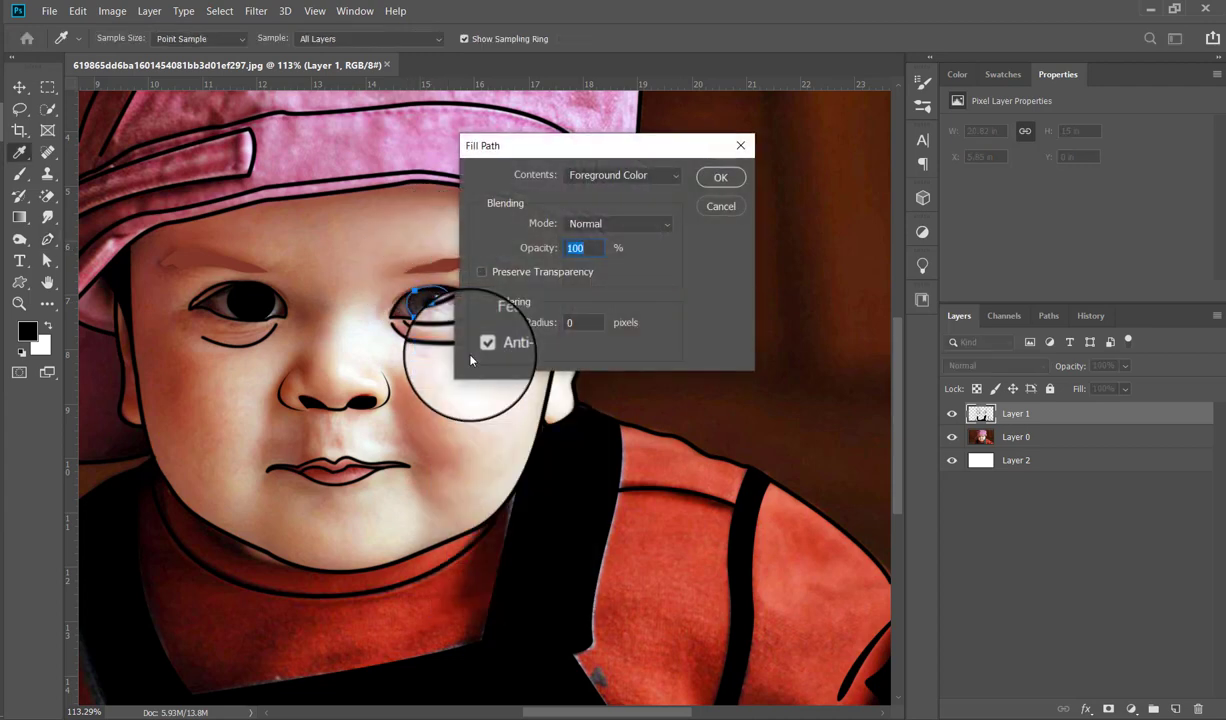
pyautogui.press('Return')
# - Draw a path along the right ear's edge and stroke it black
pyautogui.scroll(-1, 472, 358)
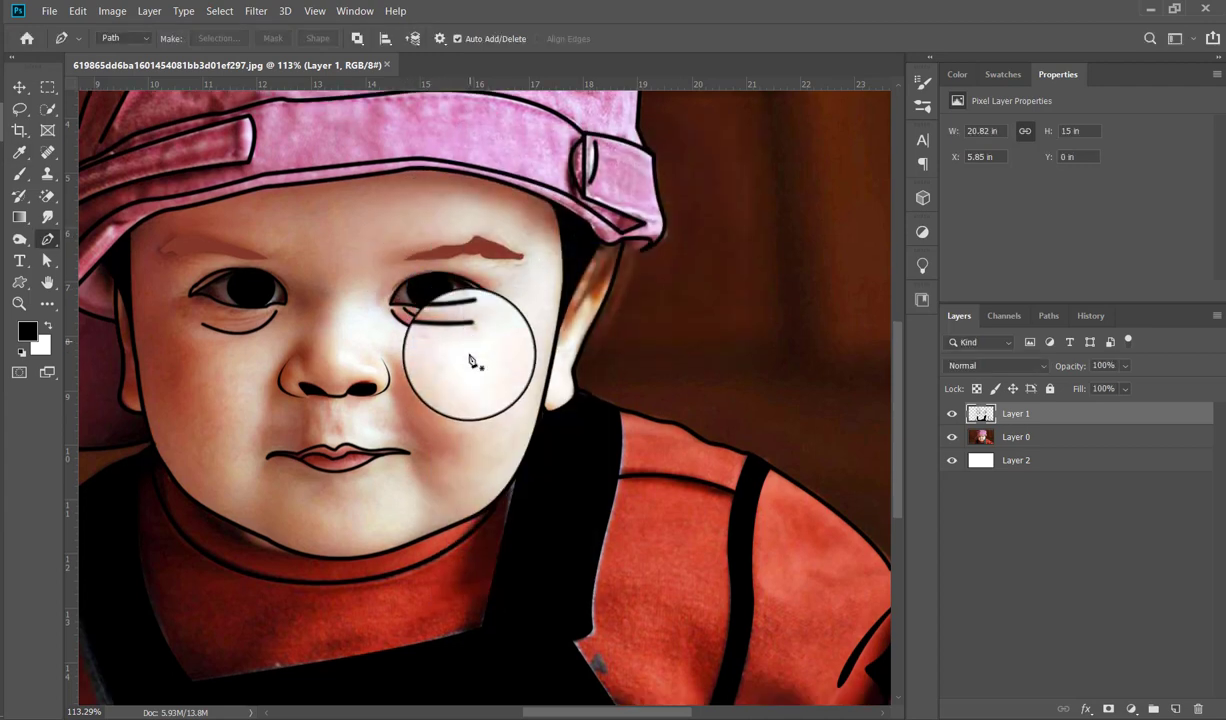
pyautogui.scroll(2, 400, 360)
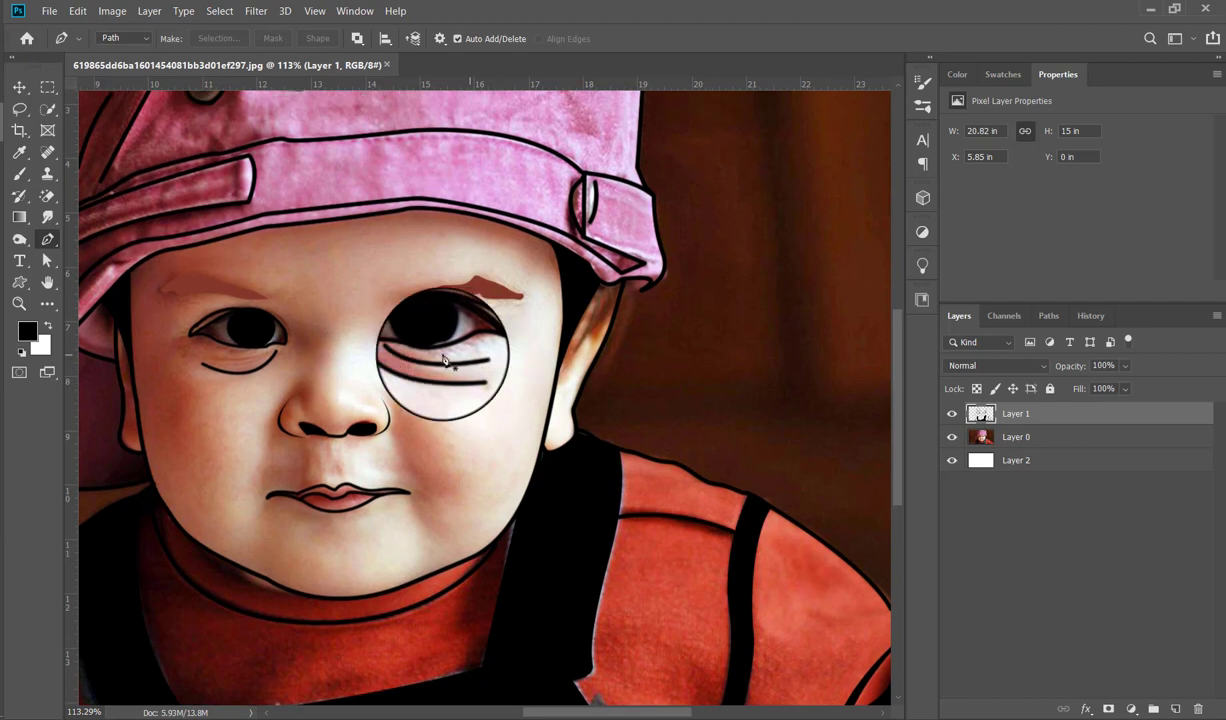
pyautogui.click(600, 320)
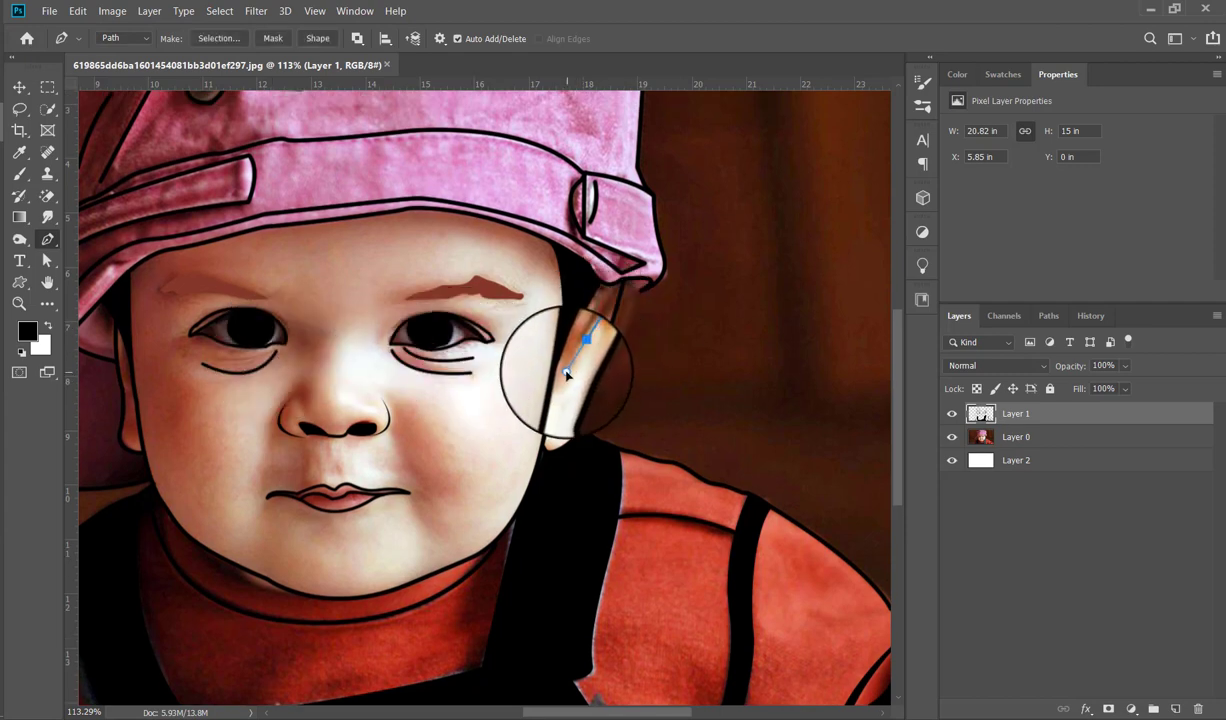
pyautogui.rightClick(565, 315)
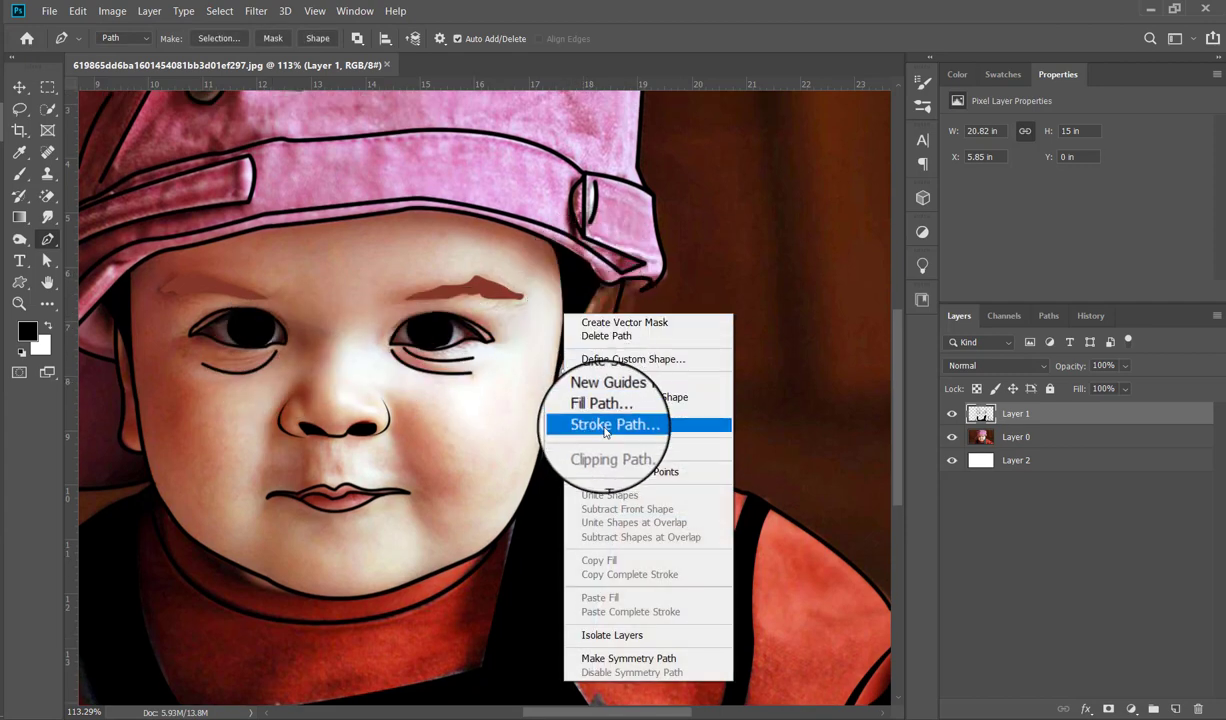
pyautogui.click(610, 424)
pyautogui.press('Return')
pyautogui.scroll(3, 609, 381)
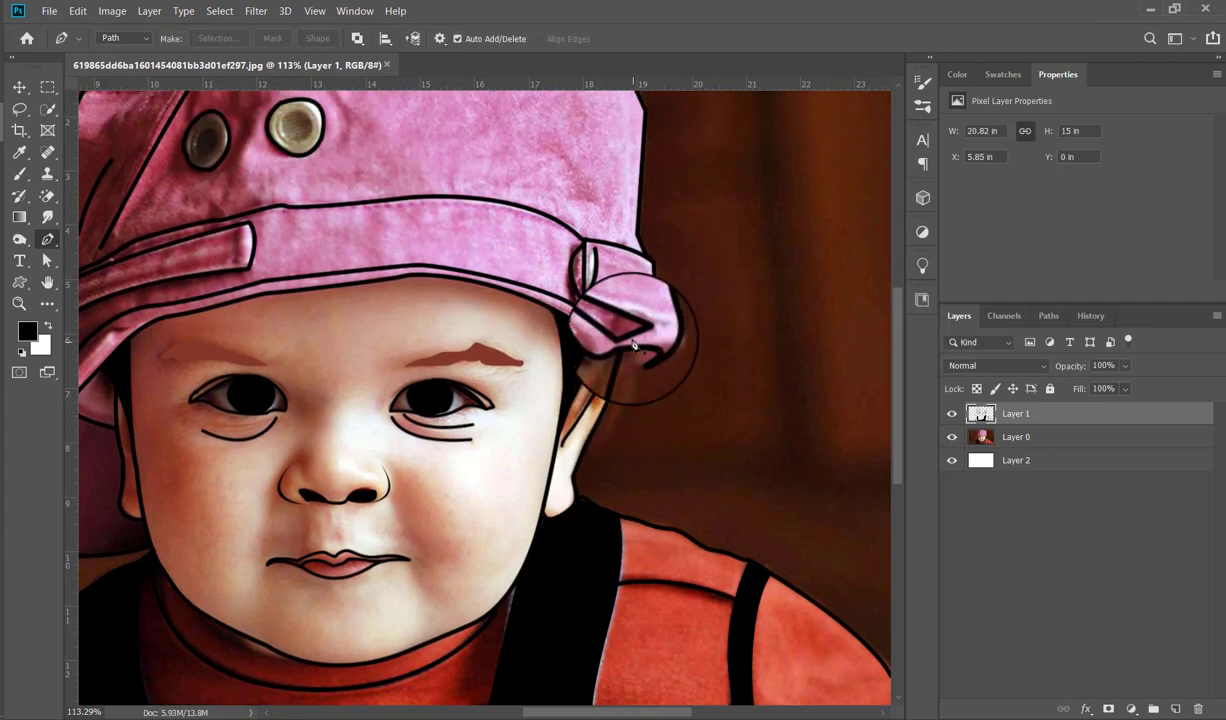
pyautogui.scroll(1, 576, 440)
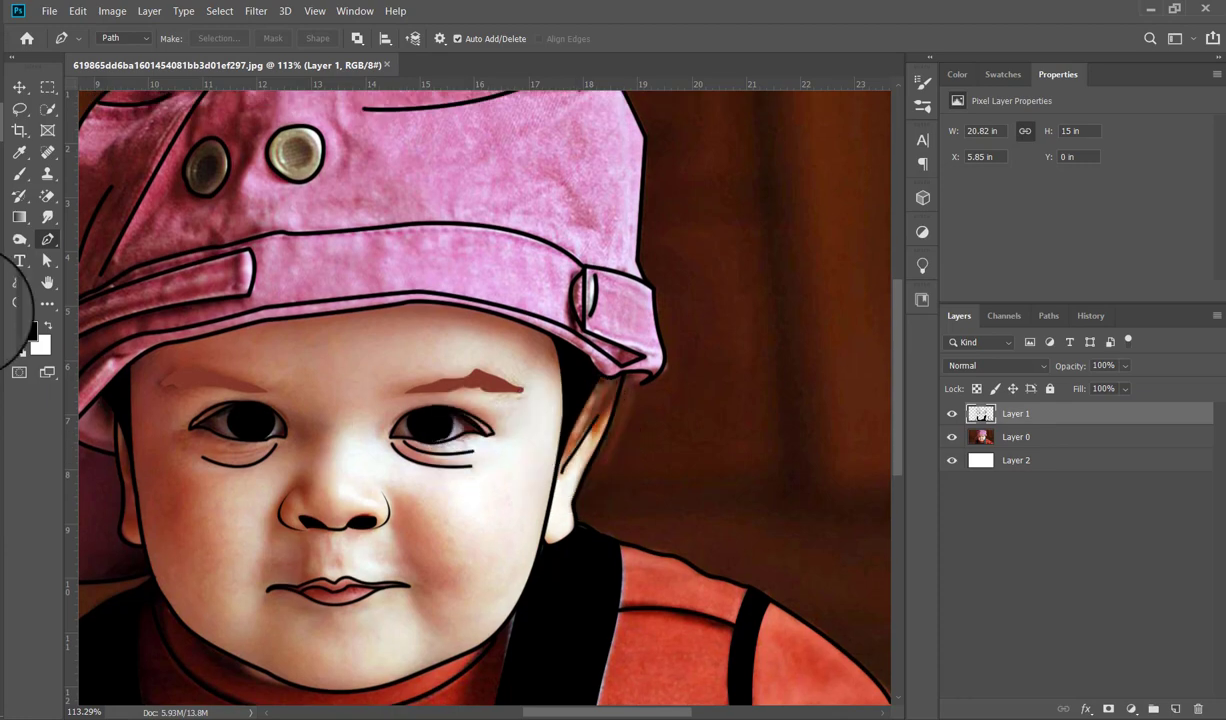
# - Zoom out to the whole image and hide Layer 0, leaving the line art on white
pyautogui.click(19, 303)
pyautogui.keyDown('alt'); pyautogui.click(436, 337); pyautogui.keyUp('alt')
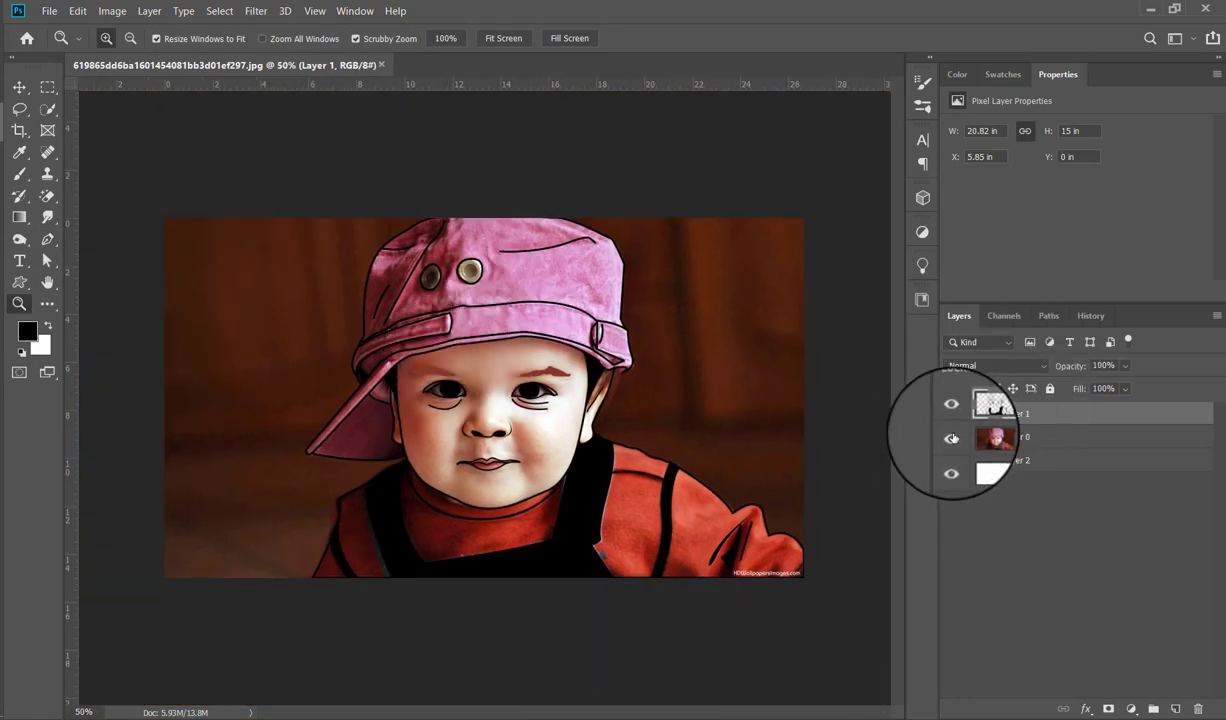
pyautogui.click(952, 437)
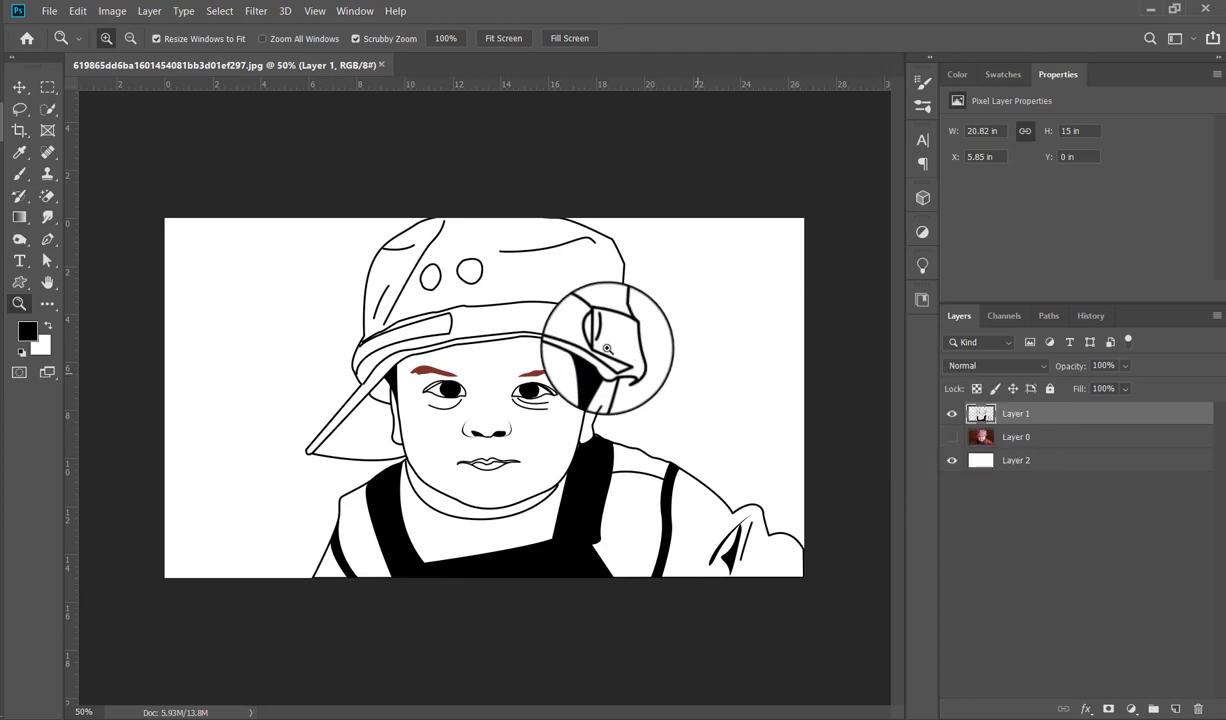
pyautogui.moveTo(607, 356); pyautogui.dragTo(608, 357)
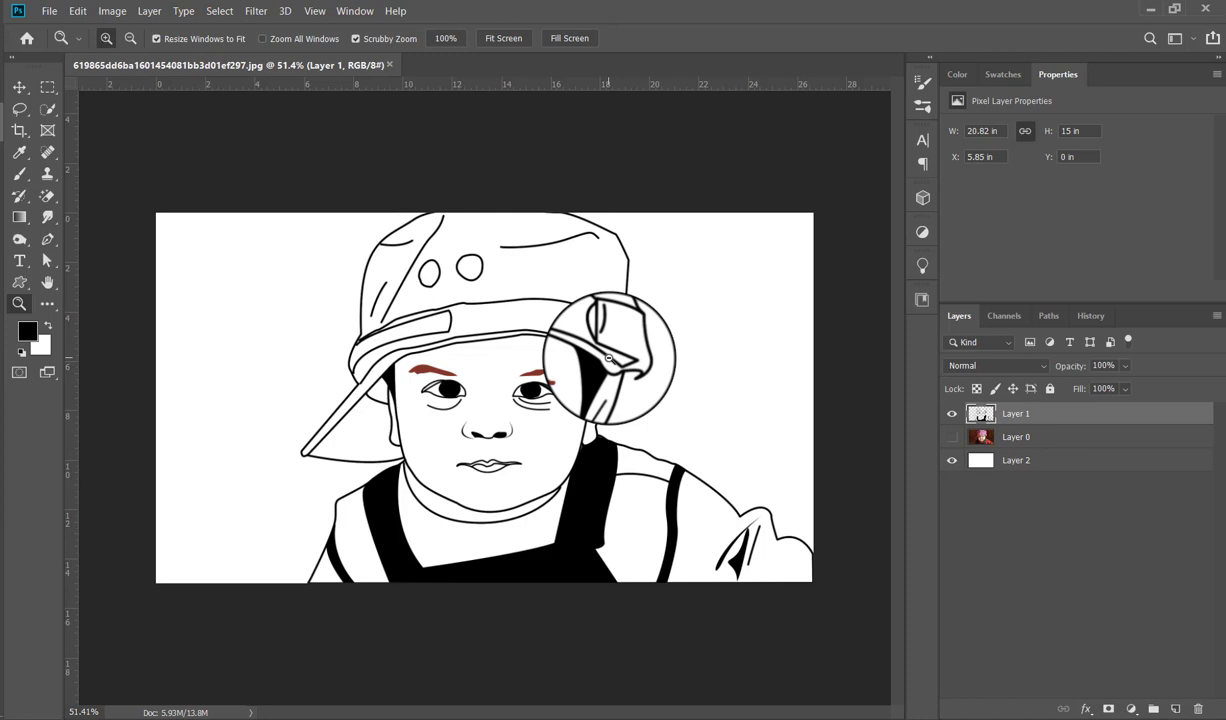
pyautogui.moveTo(578, 360); pyautogui.dragTo(577, 364)
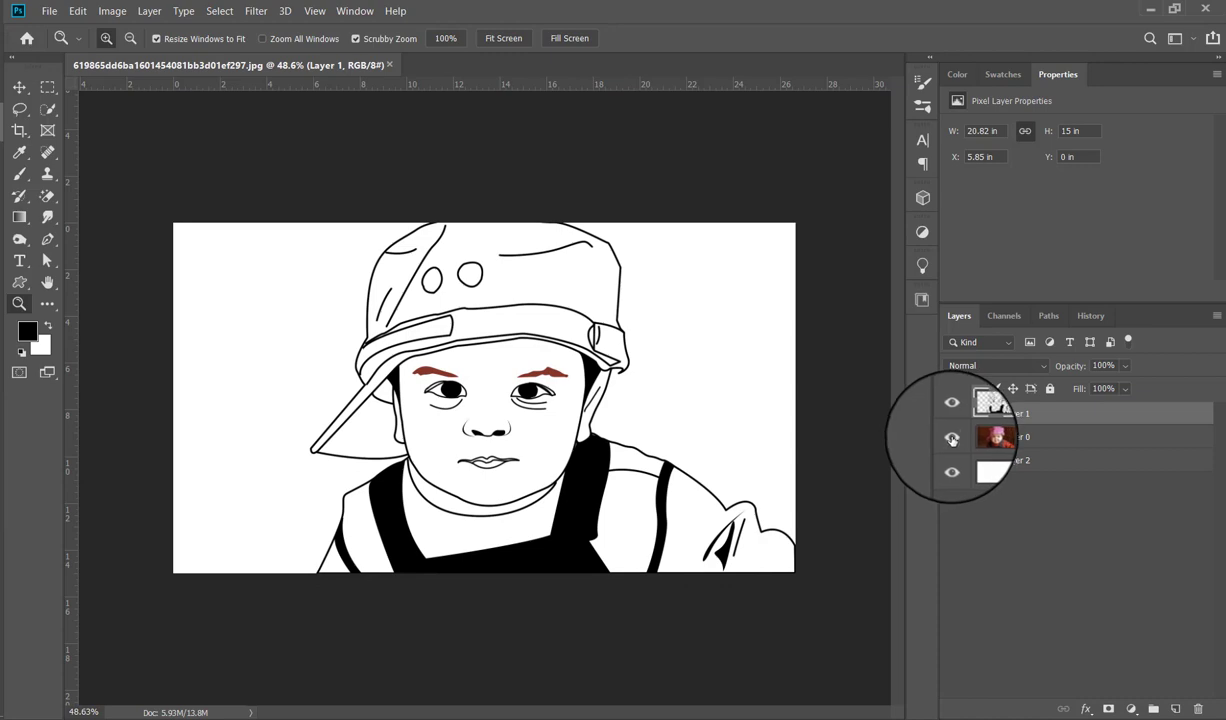
pyautogui.keyDown('alt'); pyautogui.click(952, 438); pyautogui.keyUp('alt')
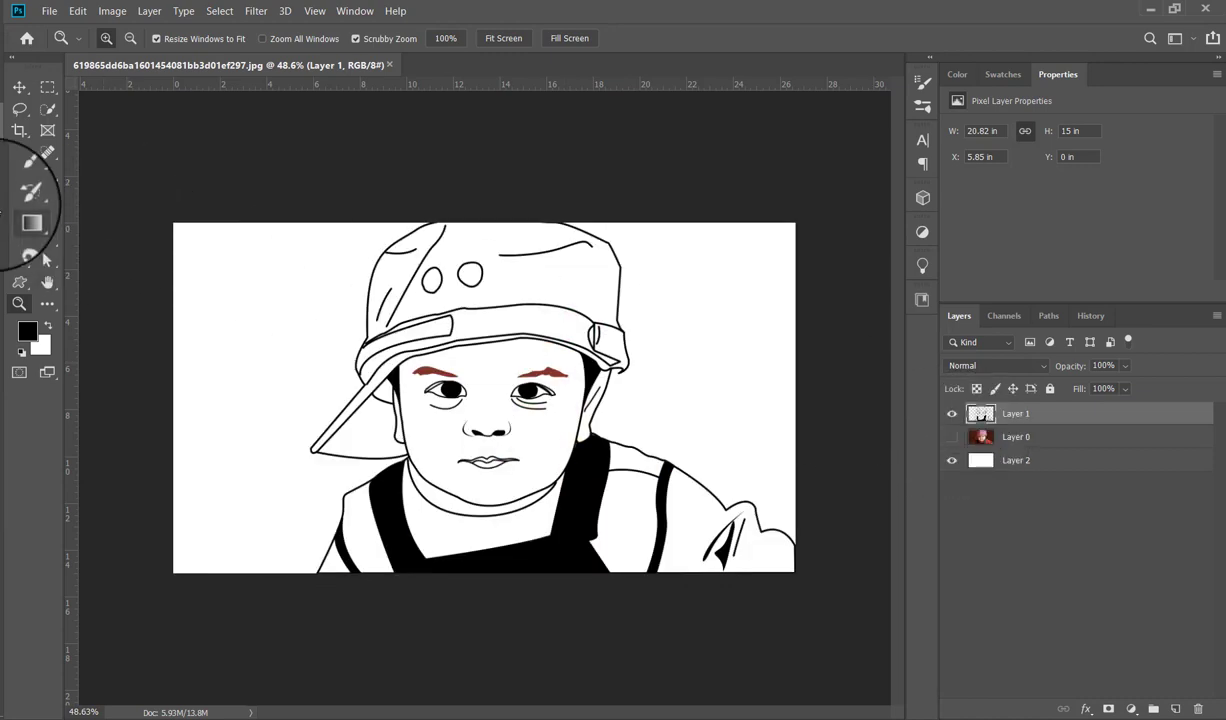